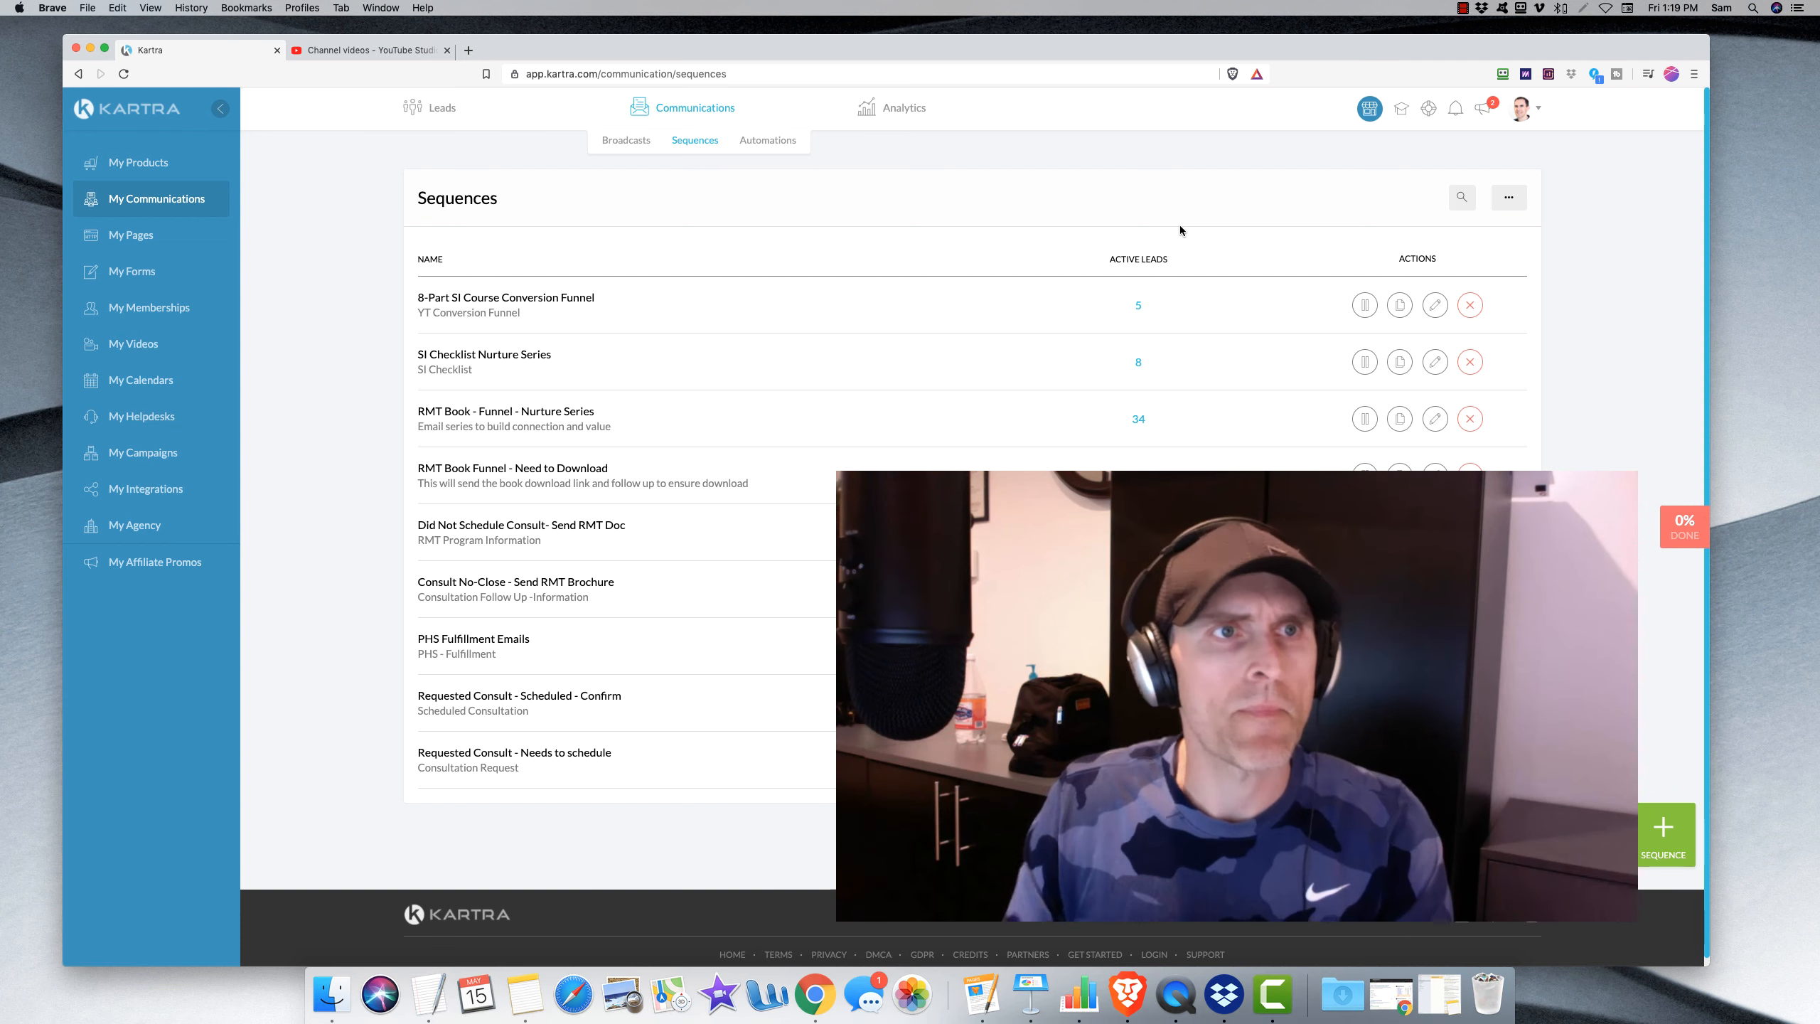
- Open the communication sequences list and start a new sequence named "Opted In - Needs to download"
click(104, 48)
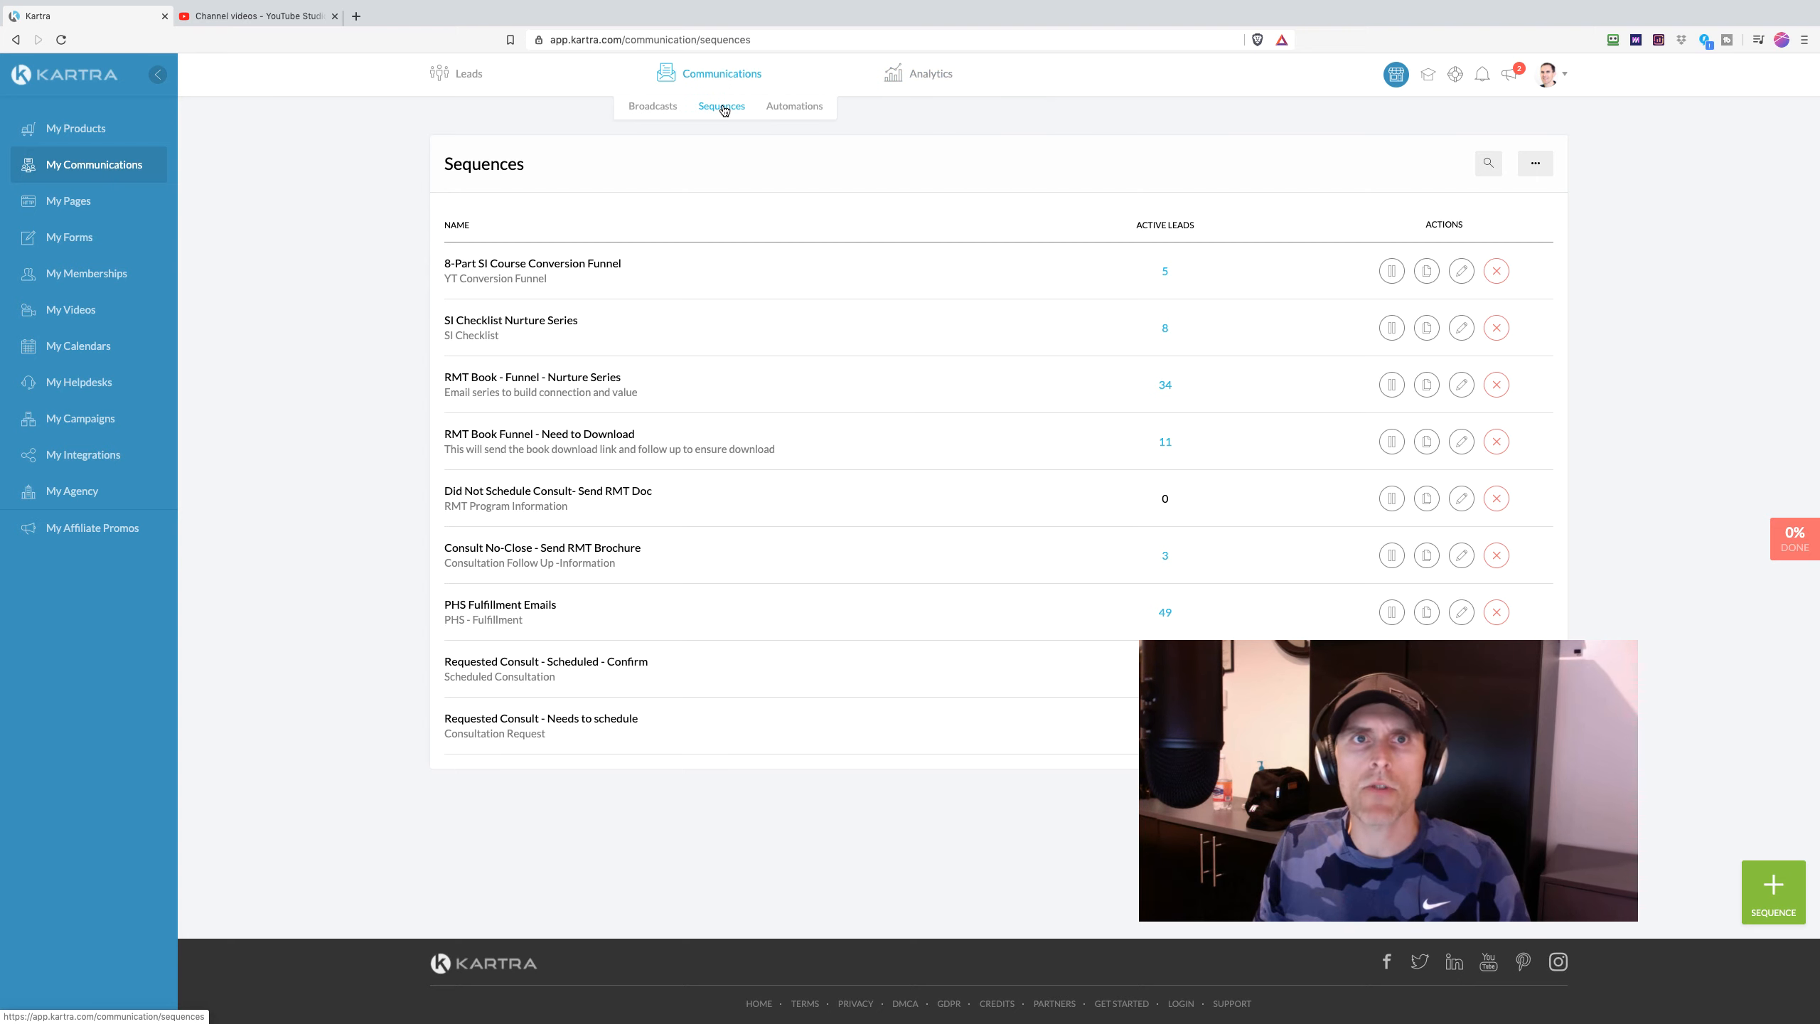
click(723, 107)
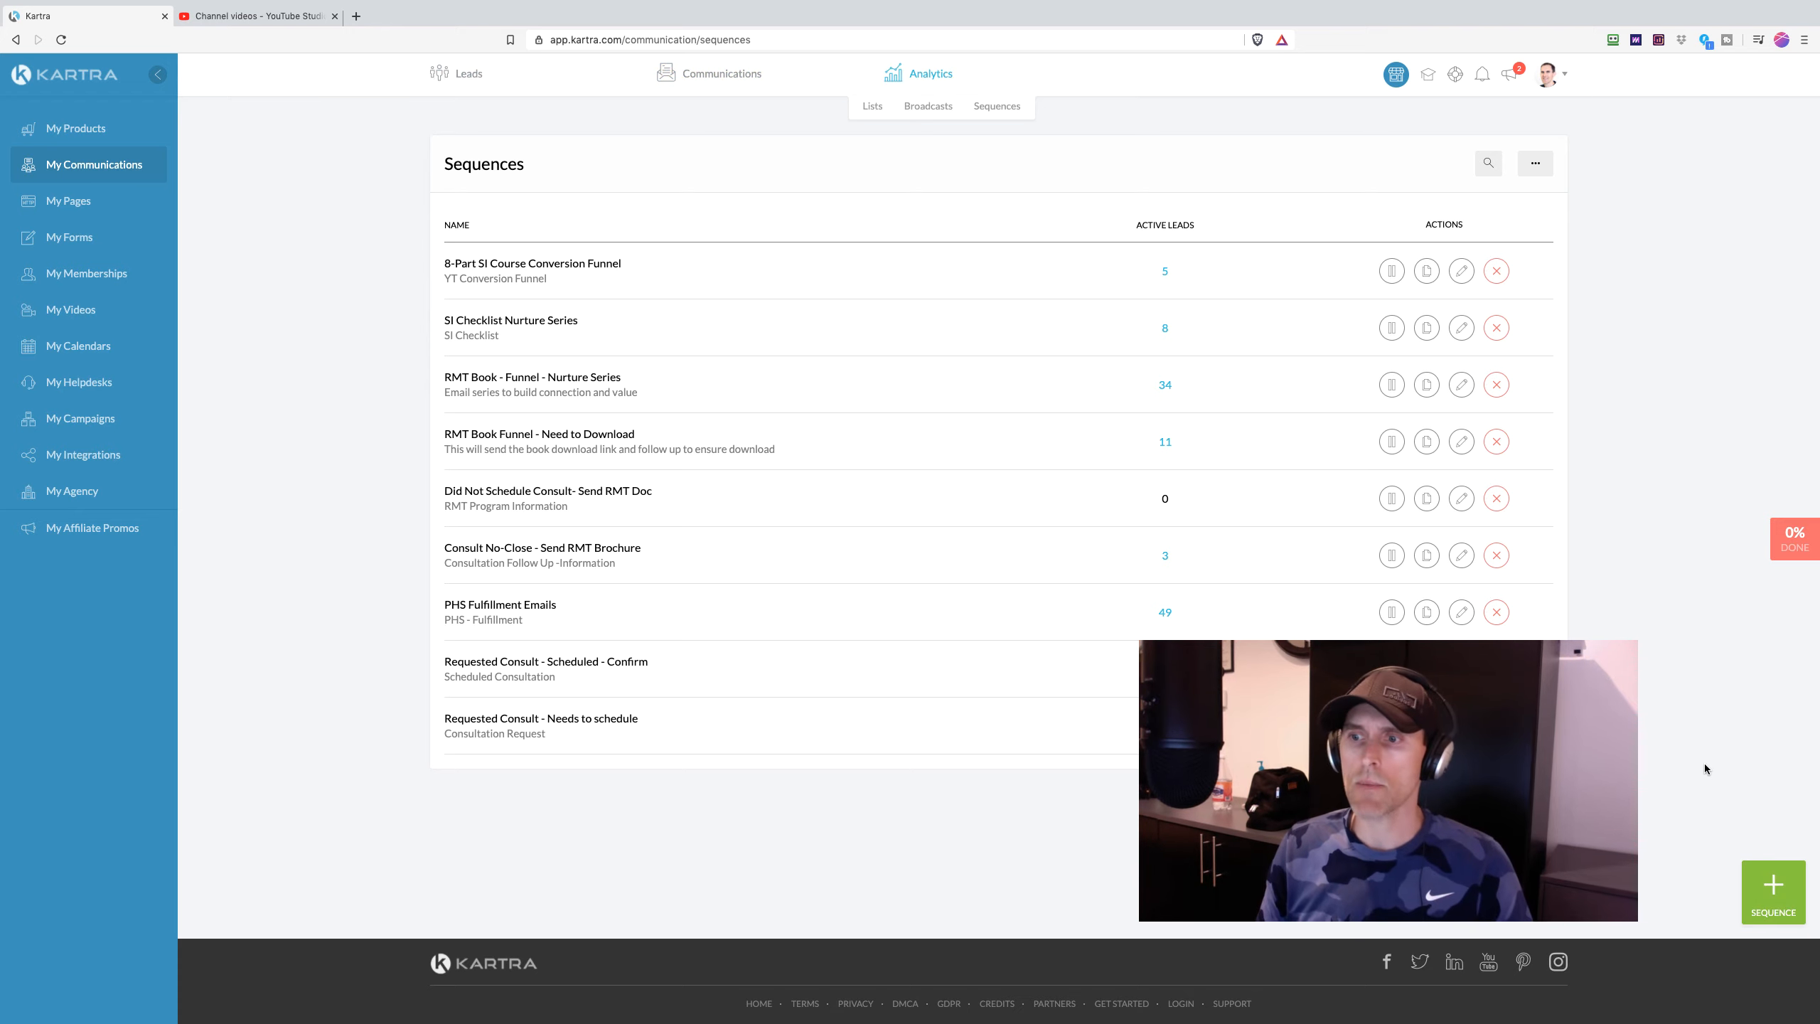
click(1776, 867)
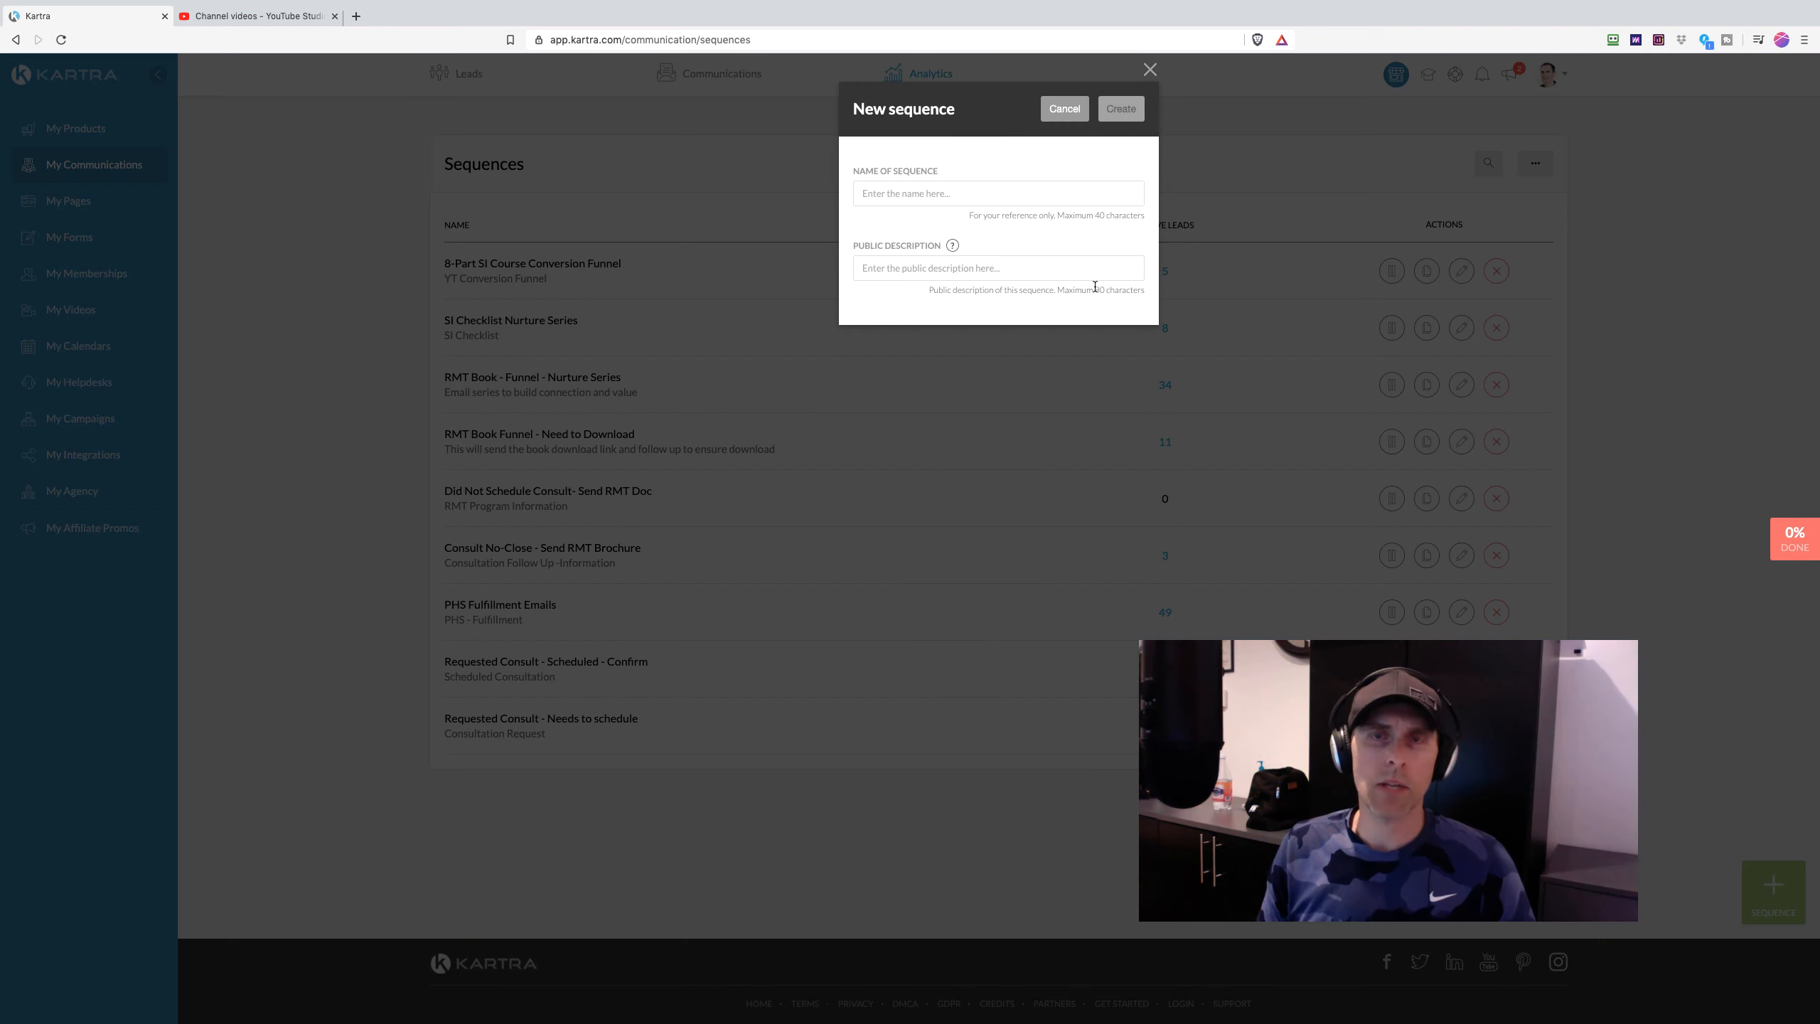
click(911, 187)
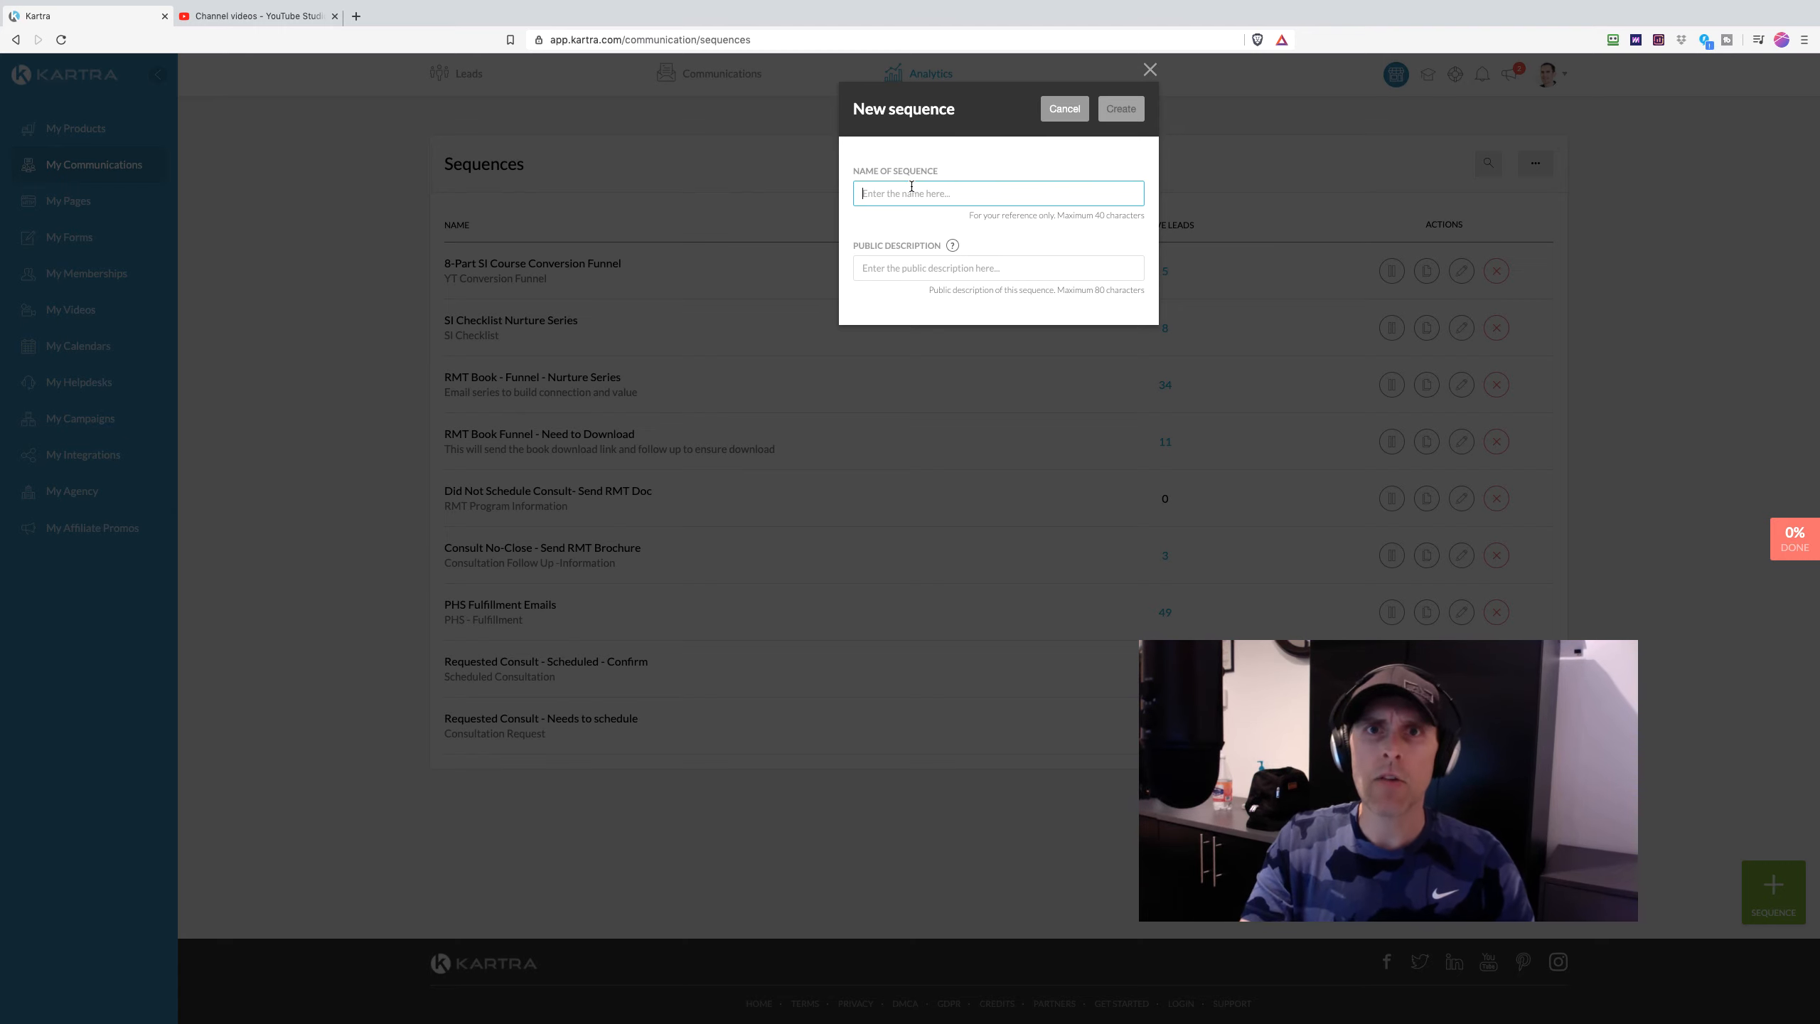
text(Opted In)
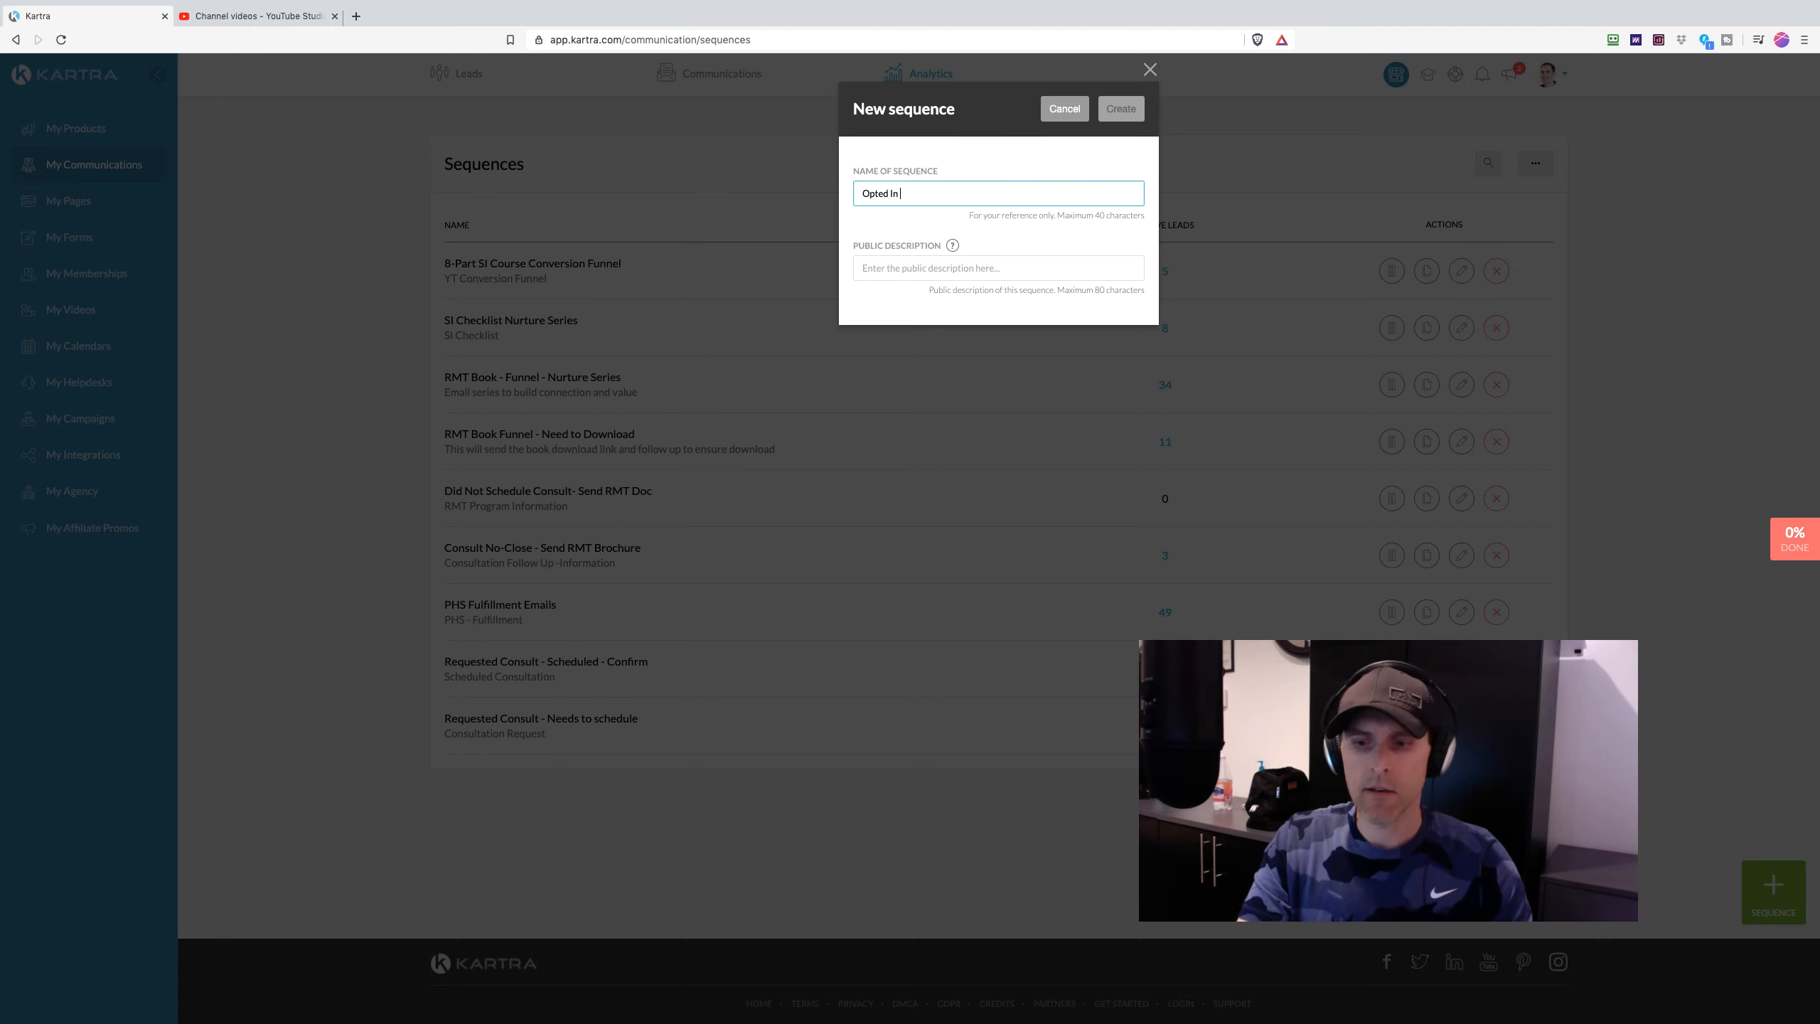
text( - Need to)
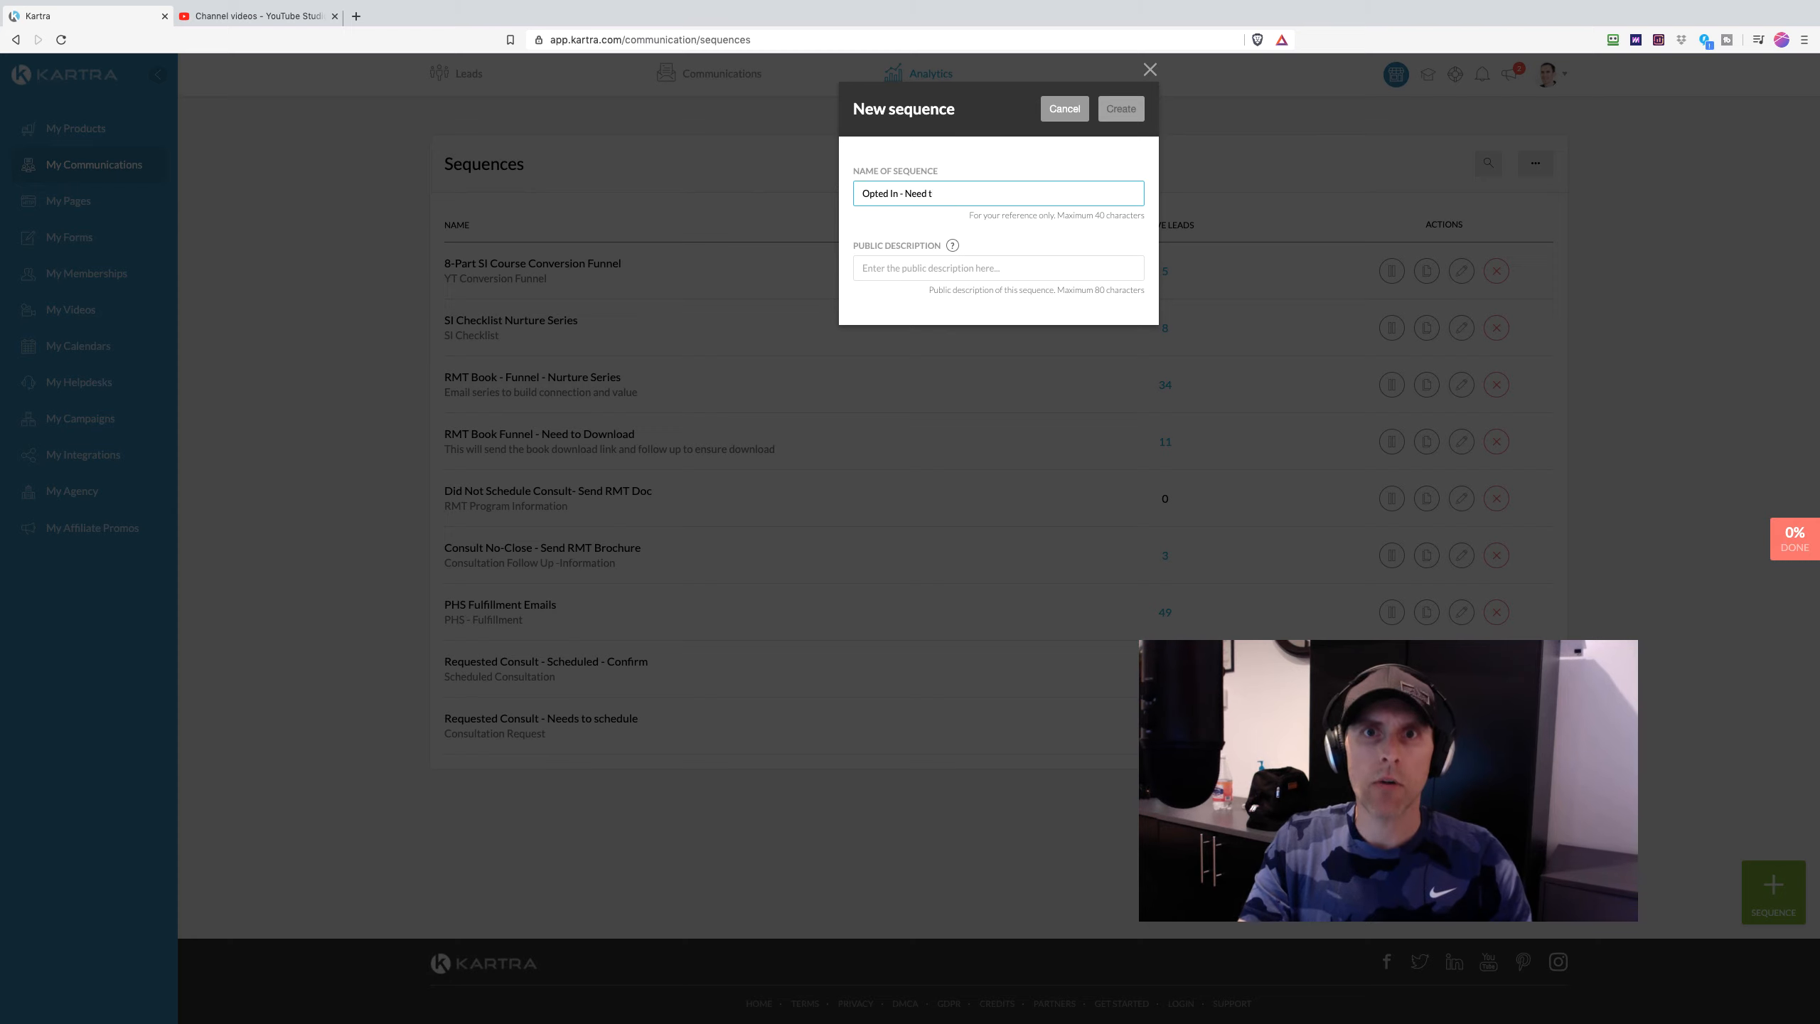
text(to download)
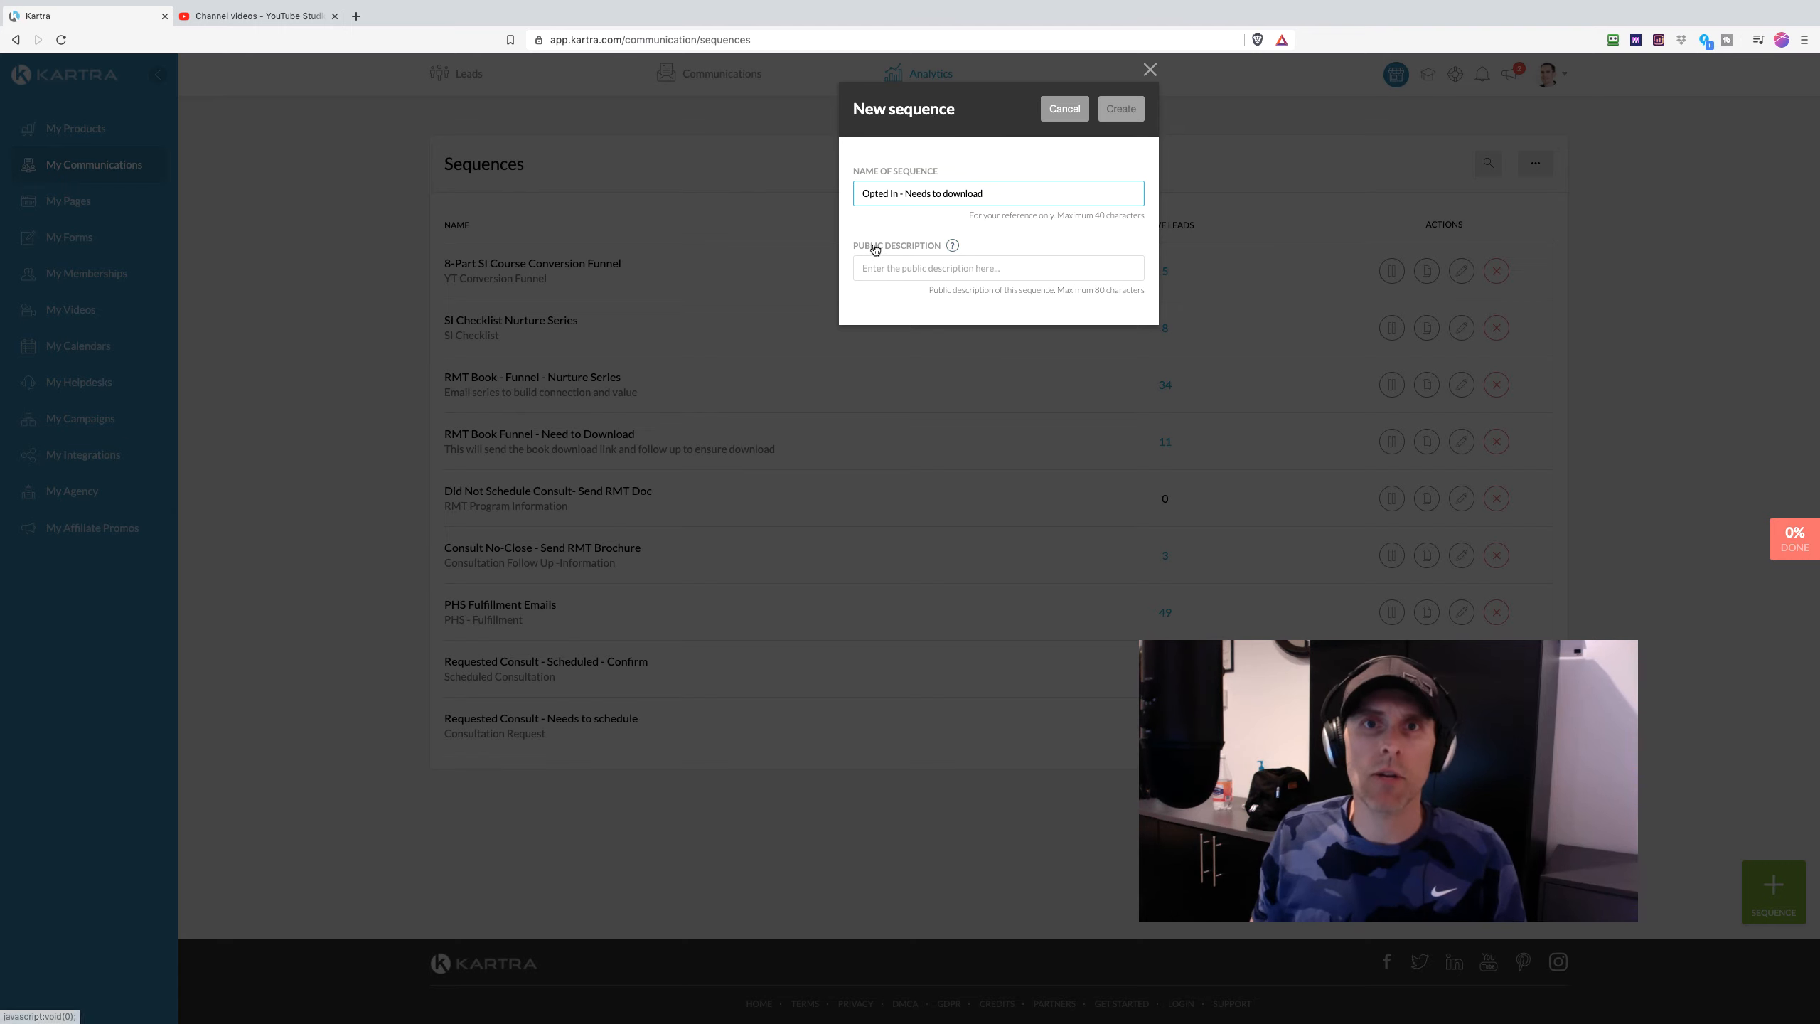
- Set the new sequence's public description to "Opted In for Ebook" and create the sequence
click(971, 278)
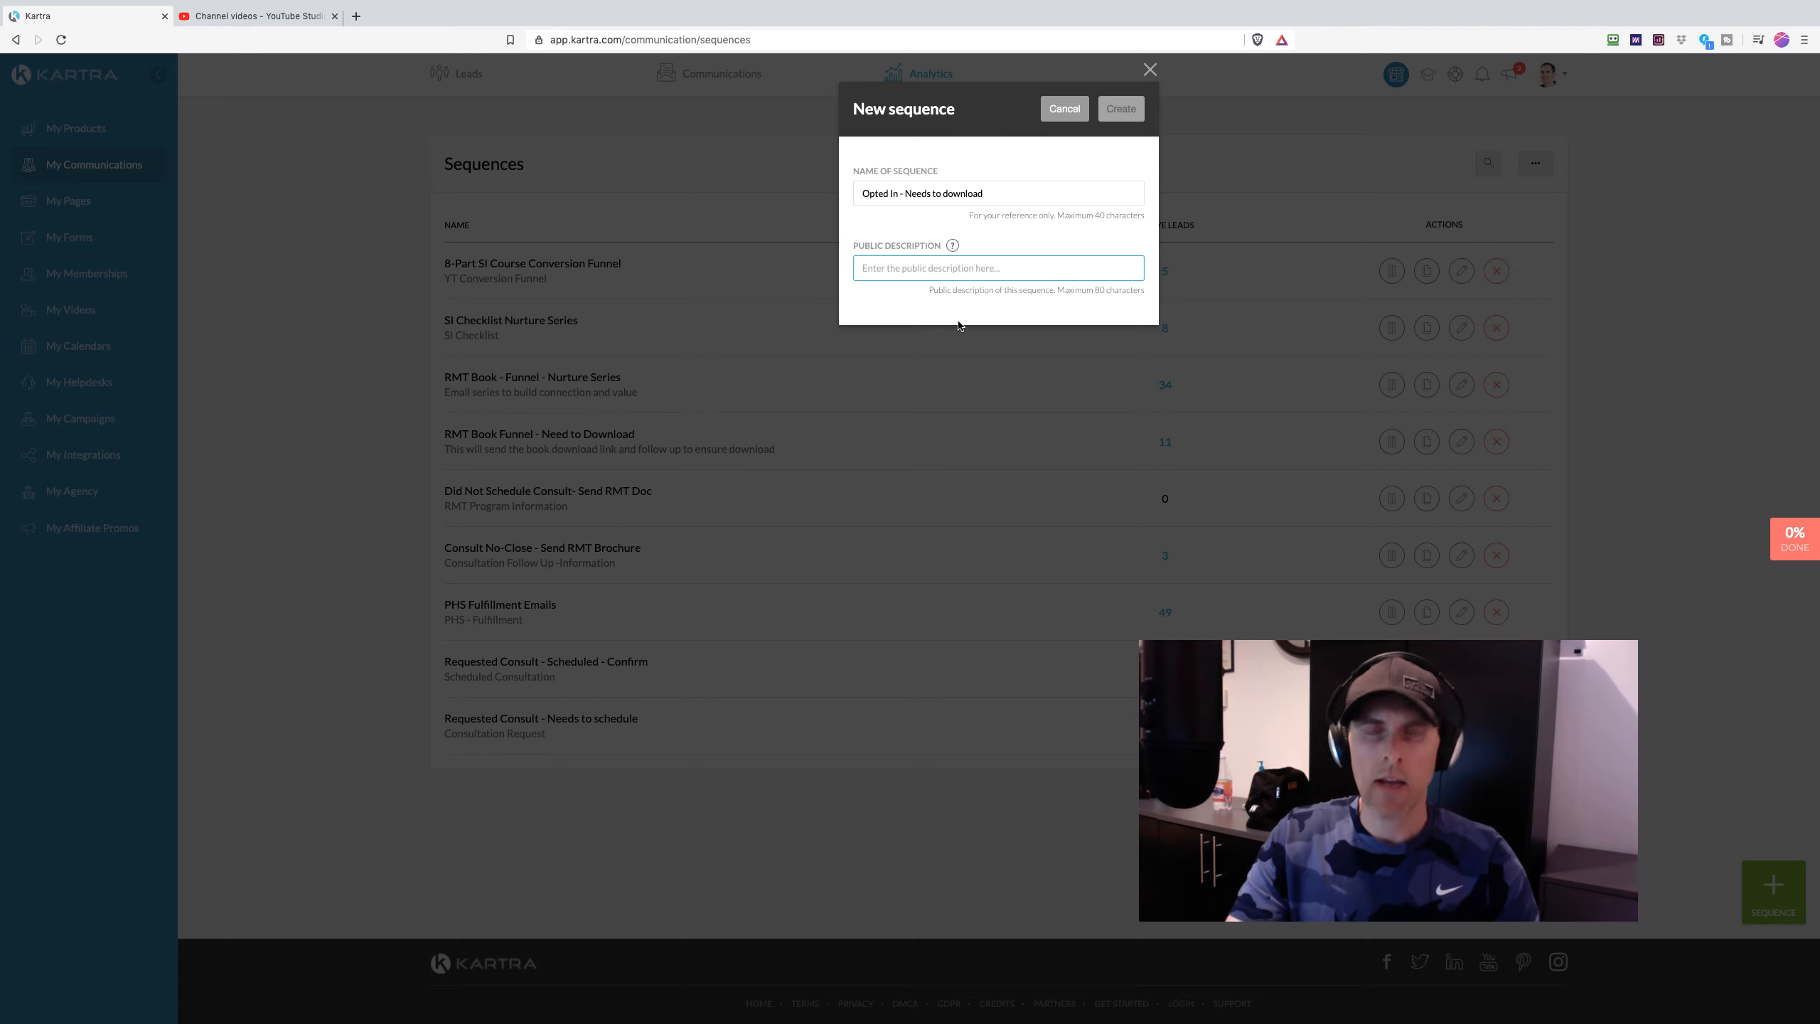
text(Opts)
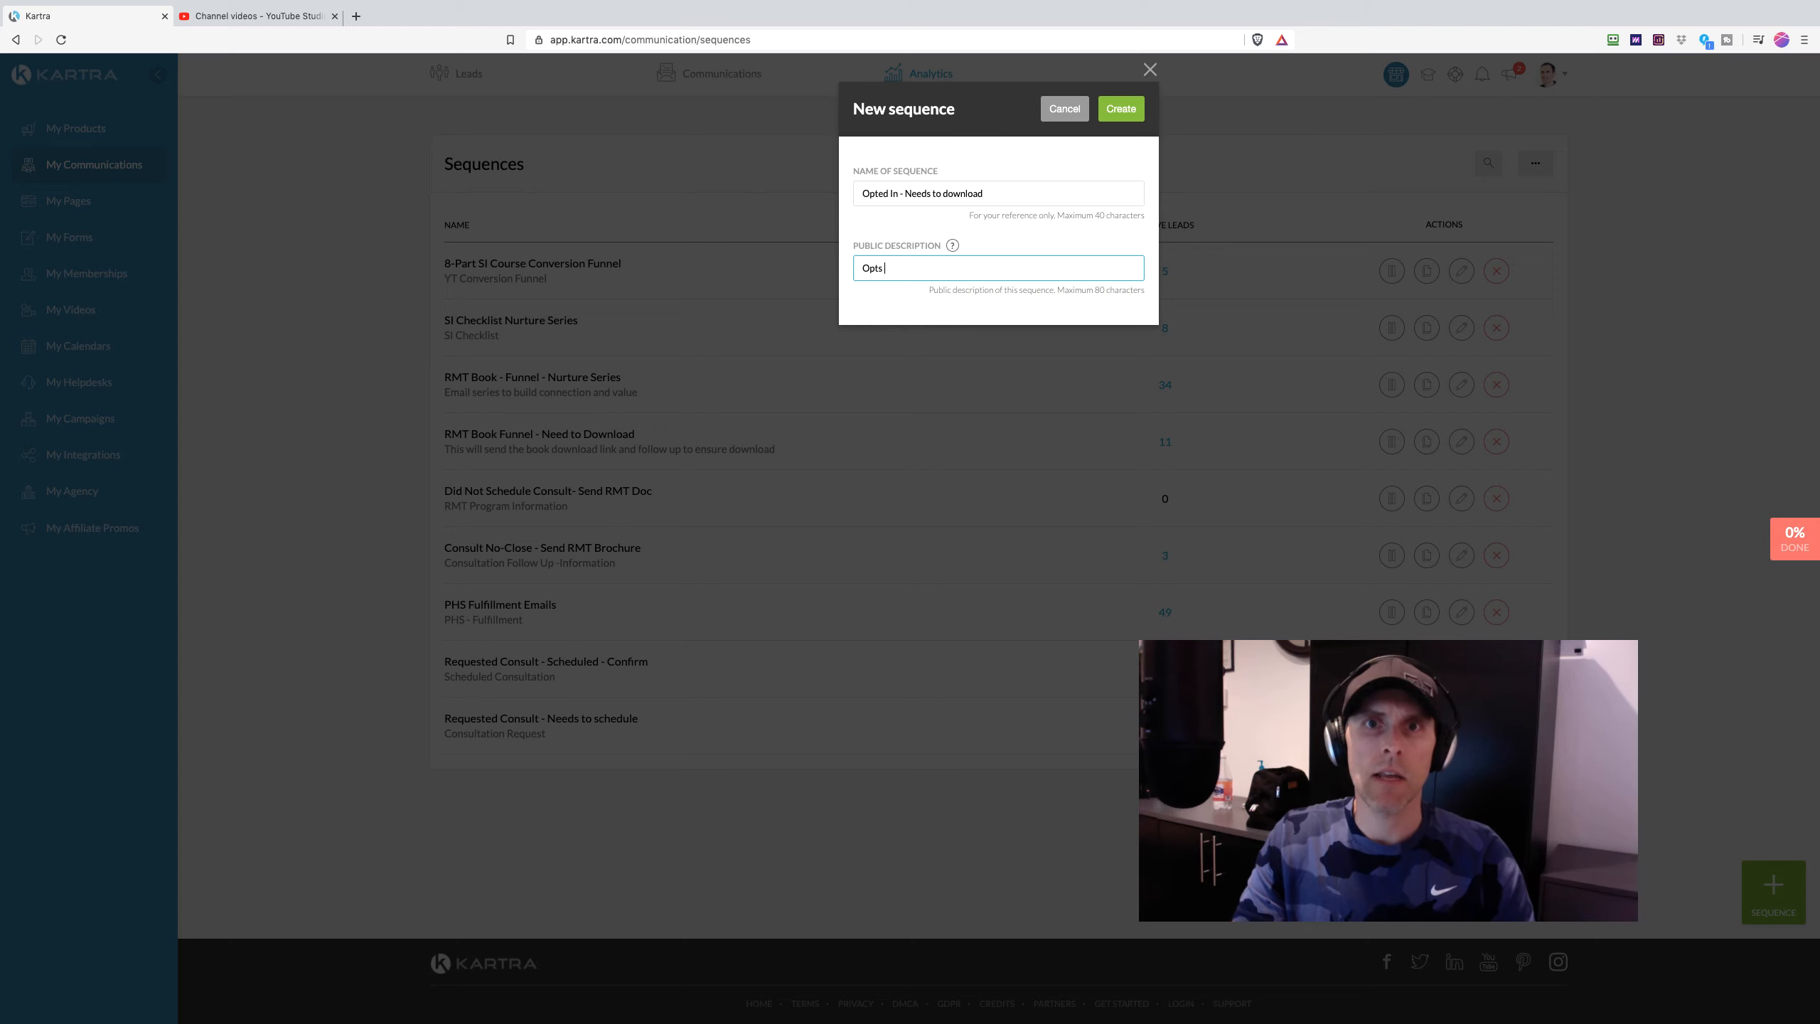
key(BackSpace)
key(BackSpace)
text(ed In )
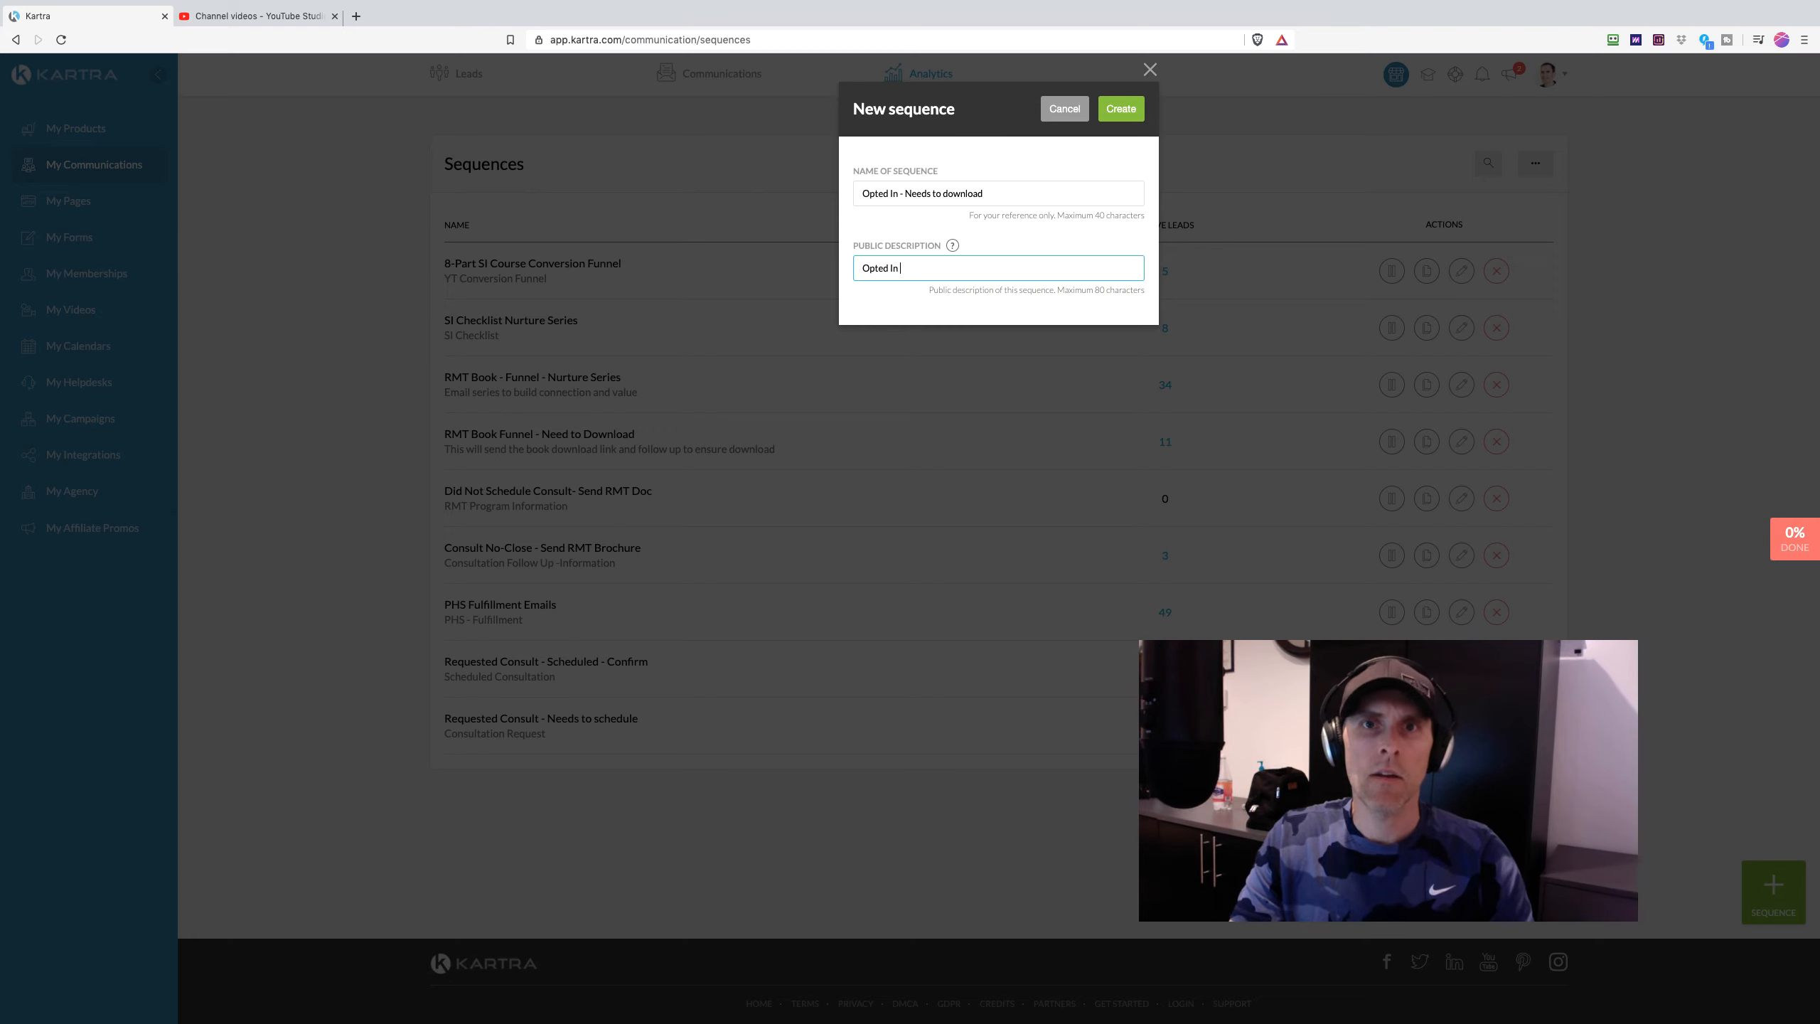
text(for Ebook)
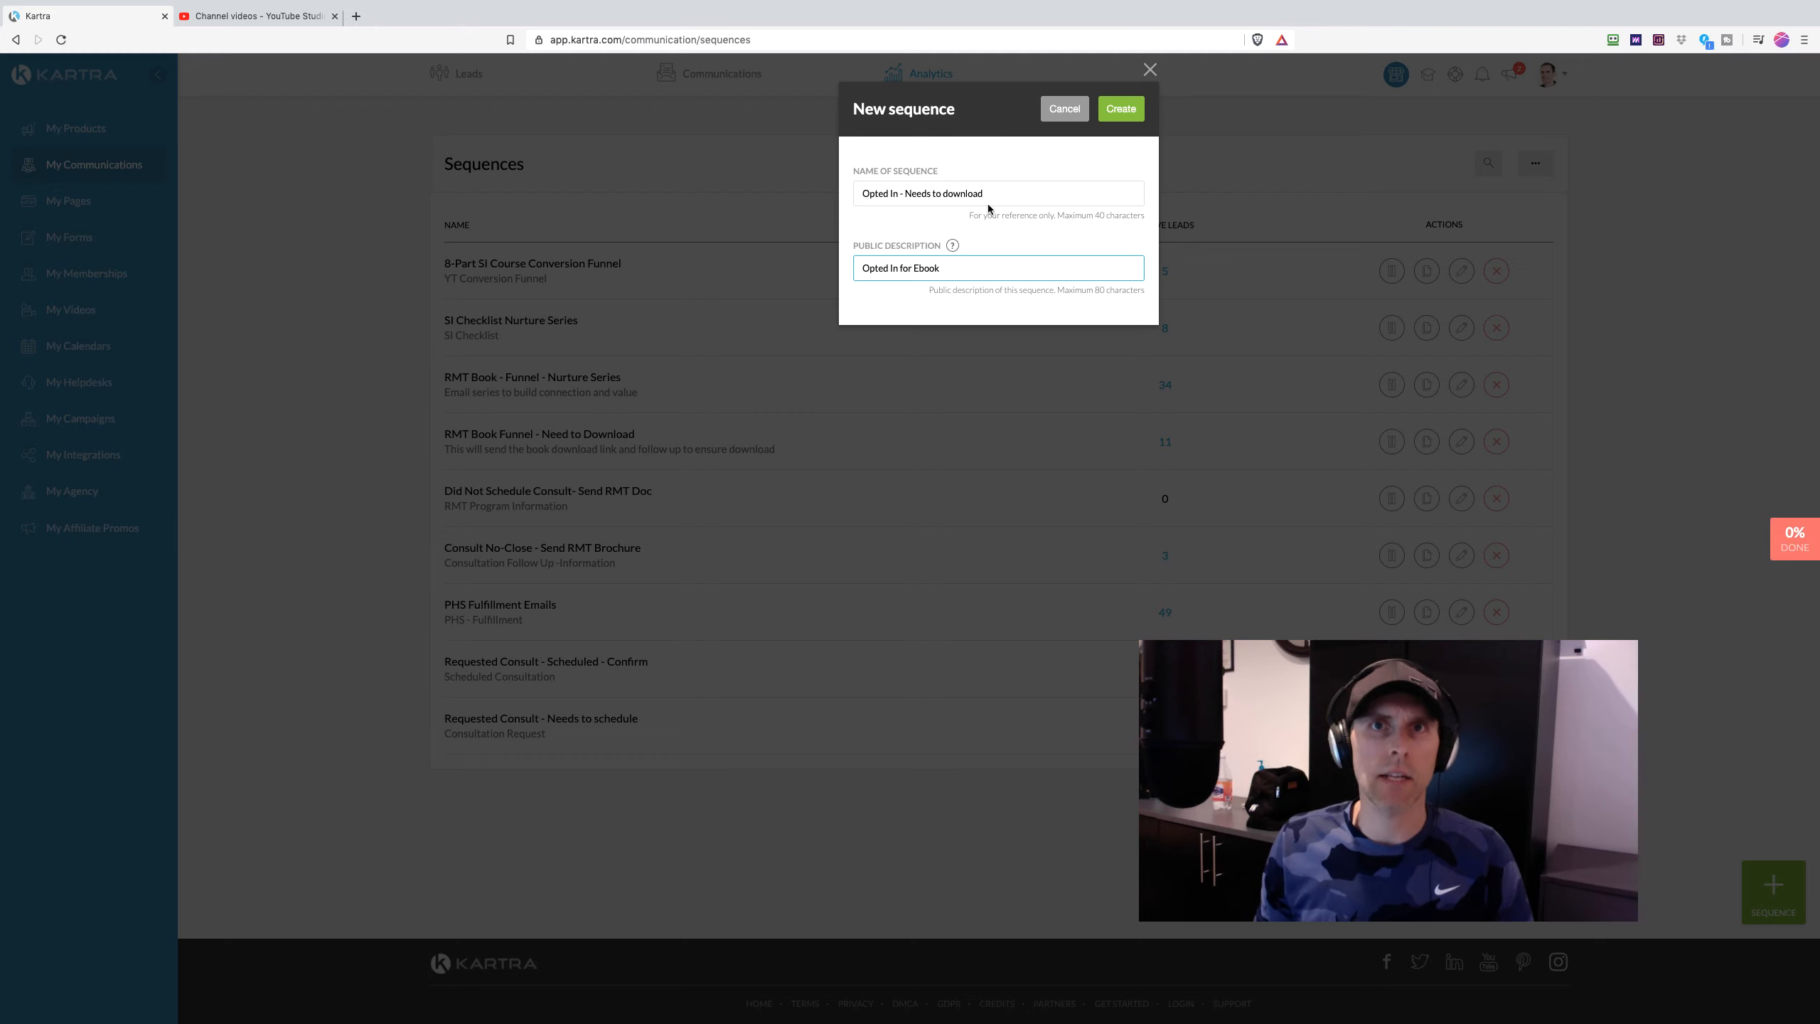
click(1127, 112)
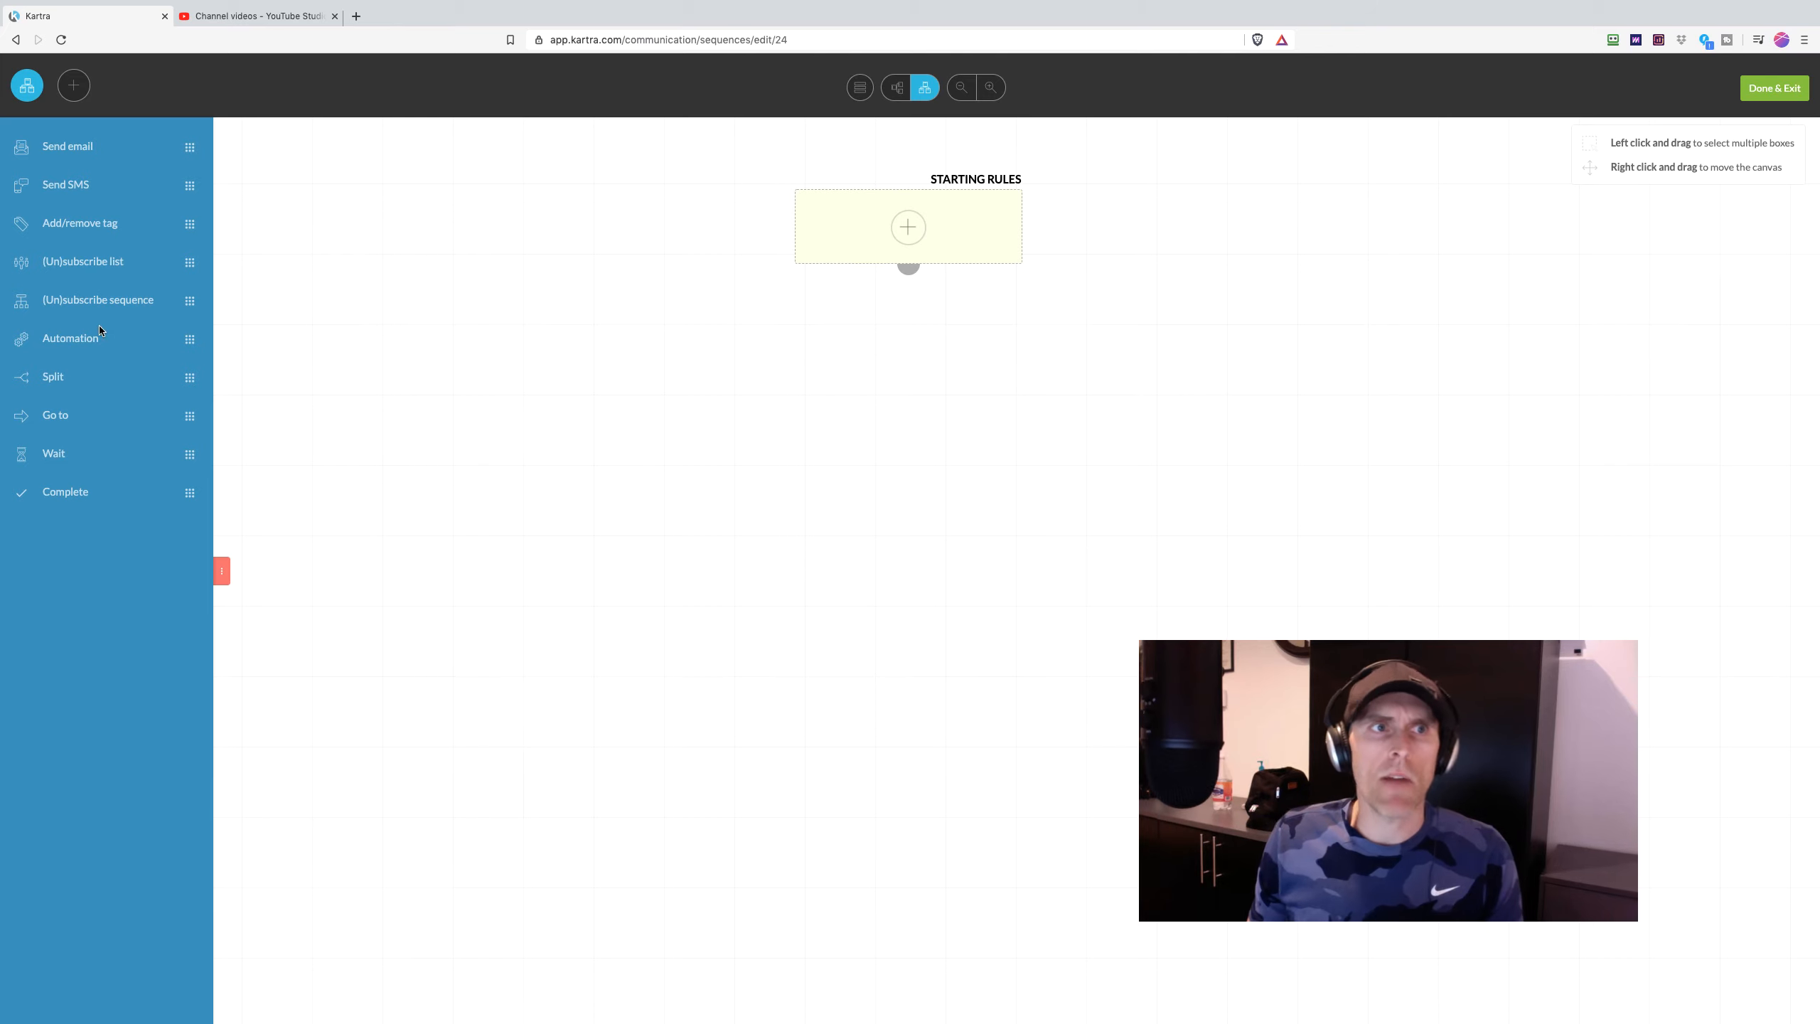
- Compare the horizontal and vertical layouts of the sequence canvas and check how it looks at different zoom levels
click(894, 88)
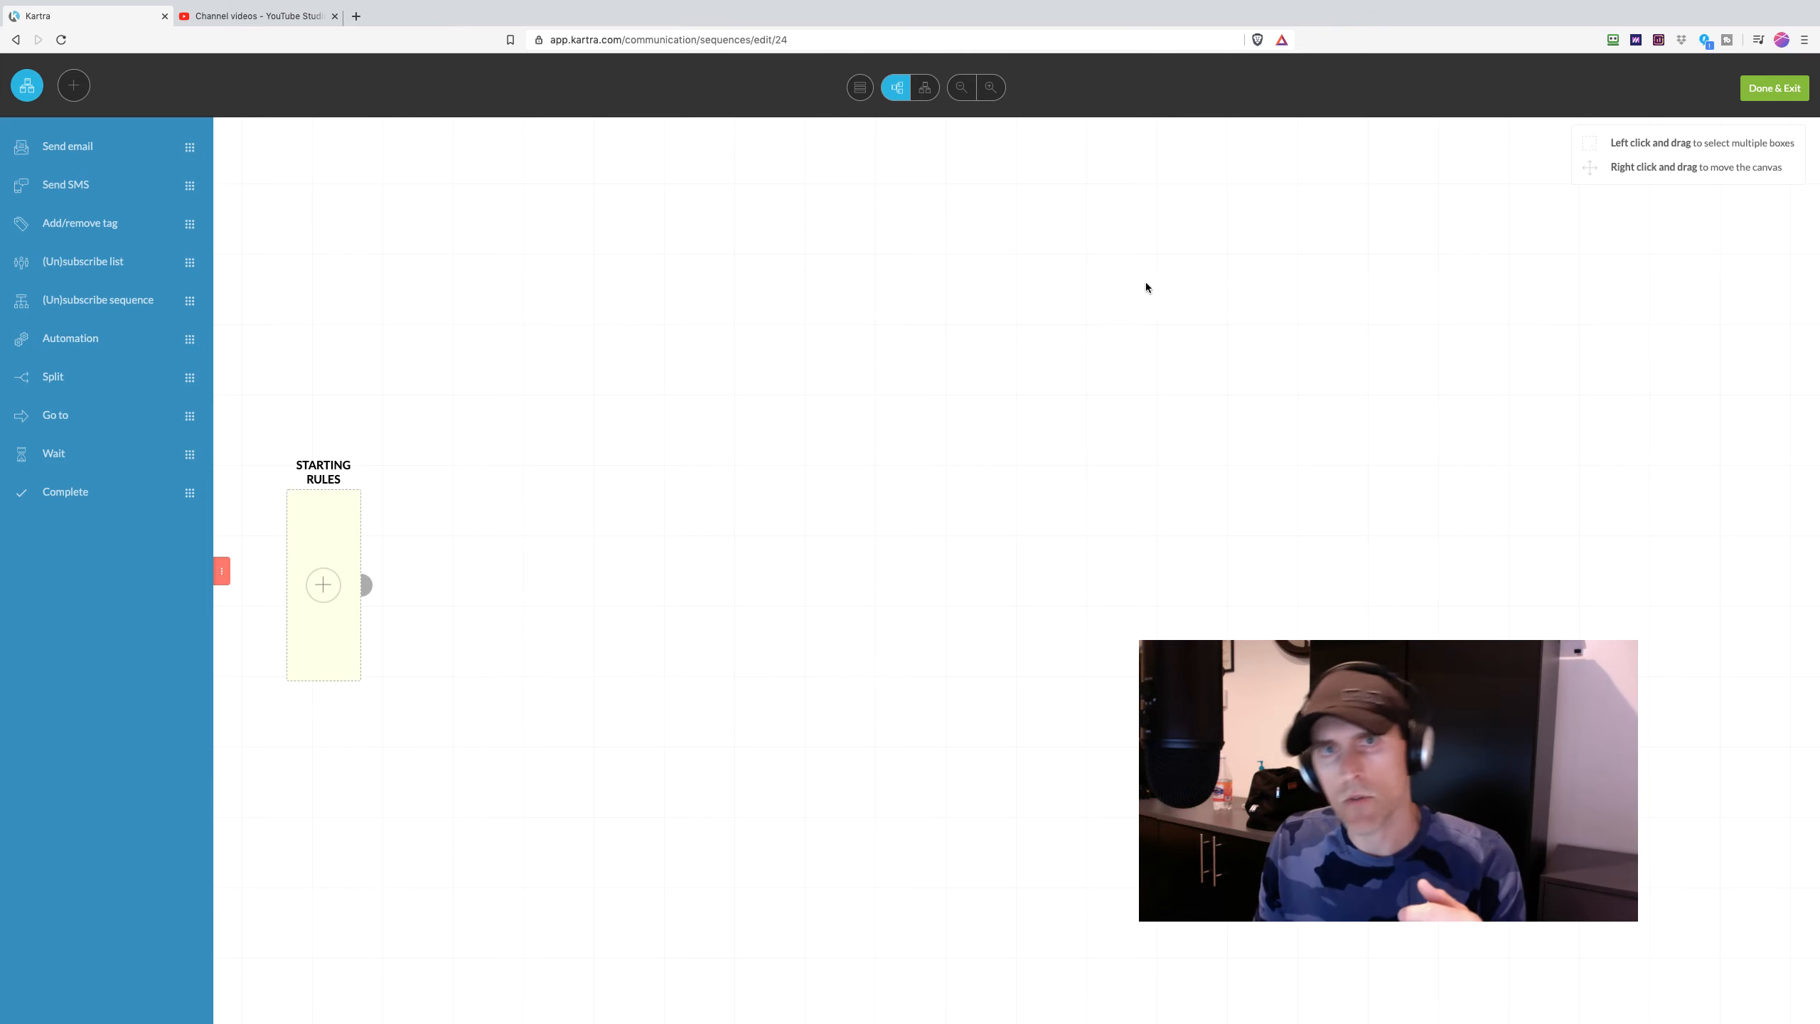
click(924, 88)
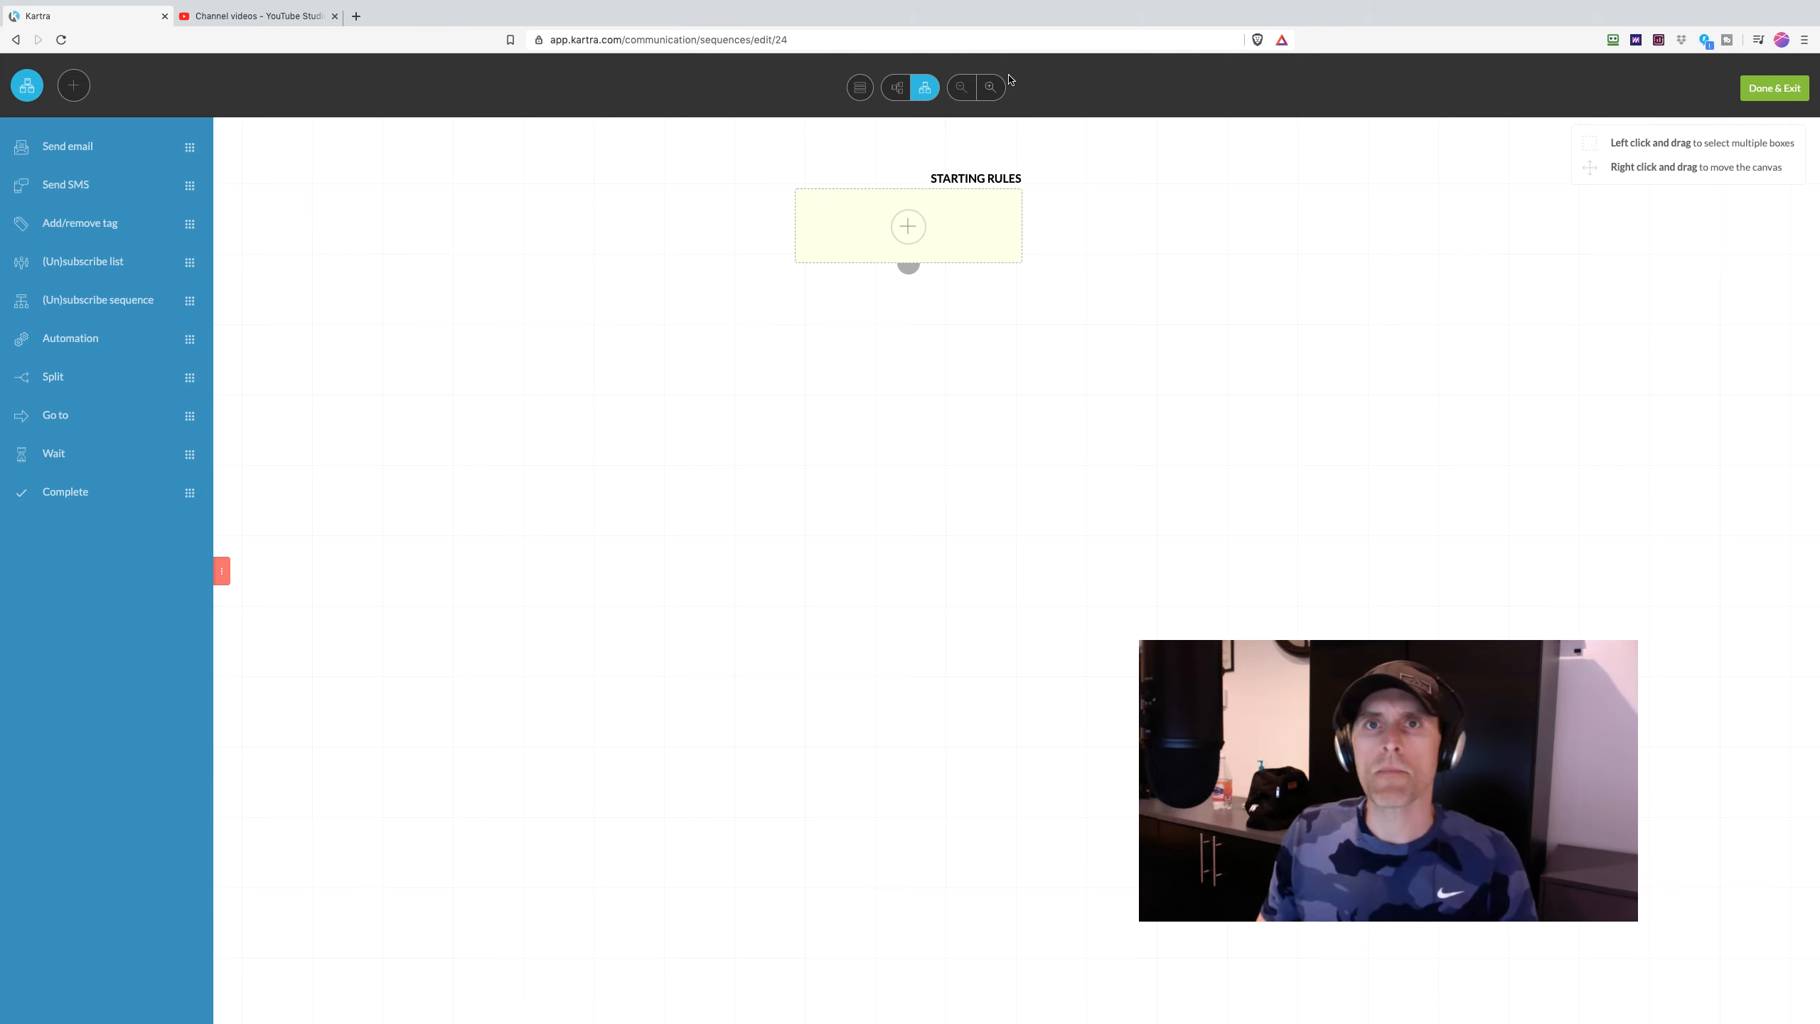
click(962, 88)
click(961, 87)
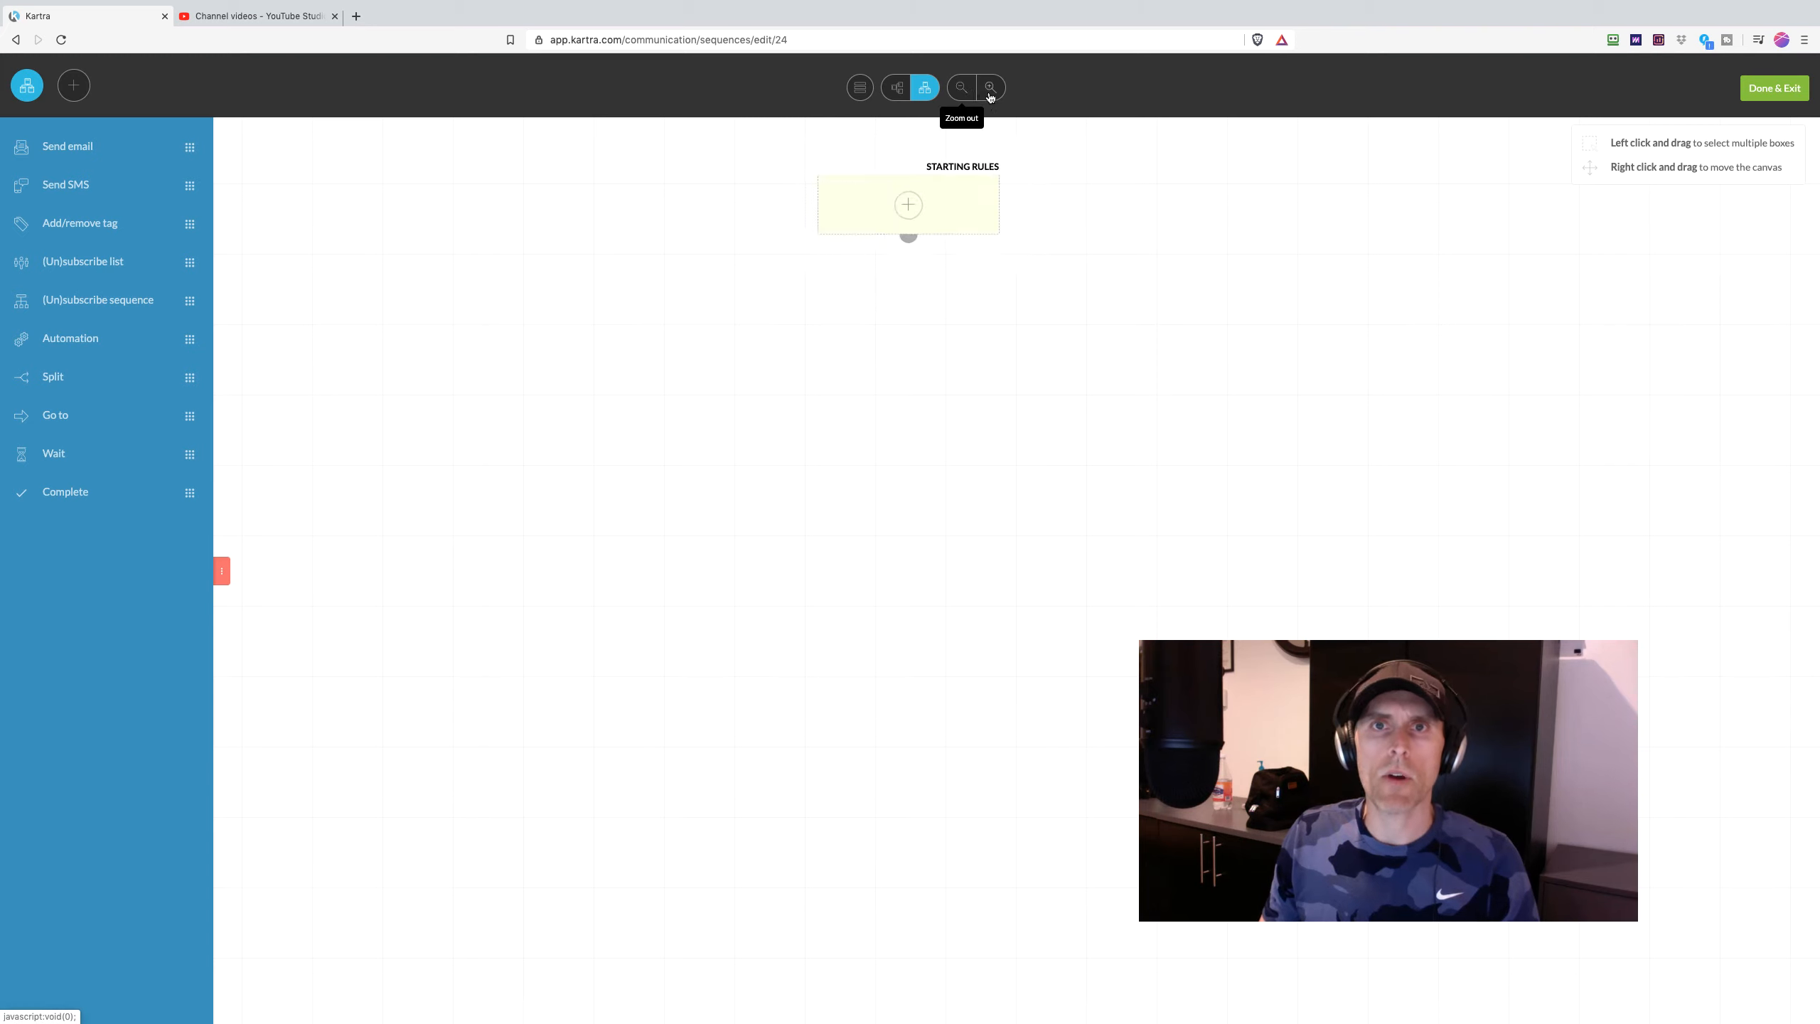
click(991, 88)
click(990, 87)
click(962, 88)
click(961, 88)
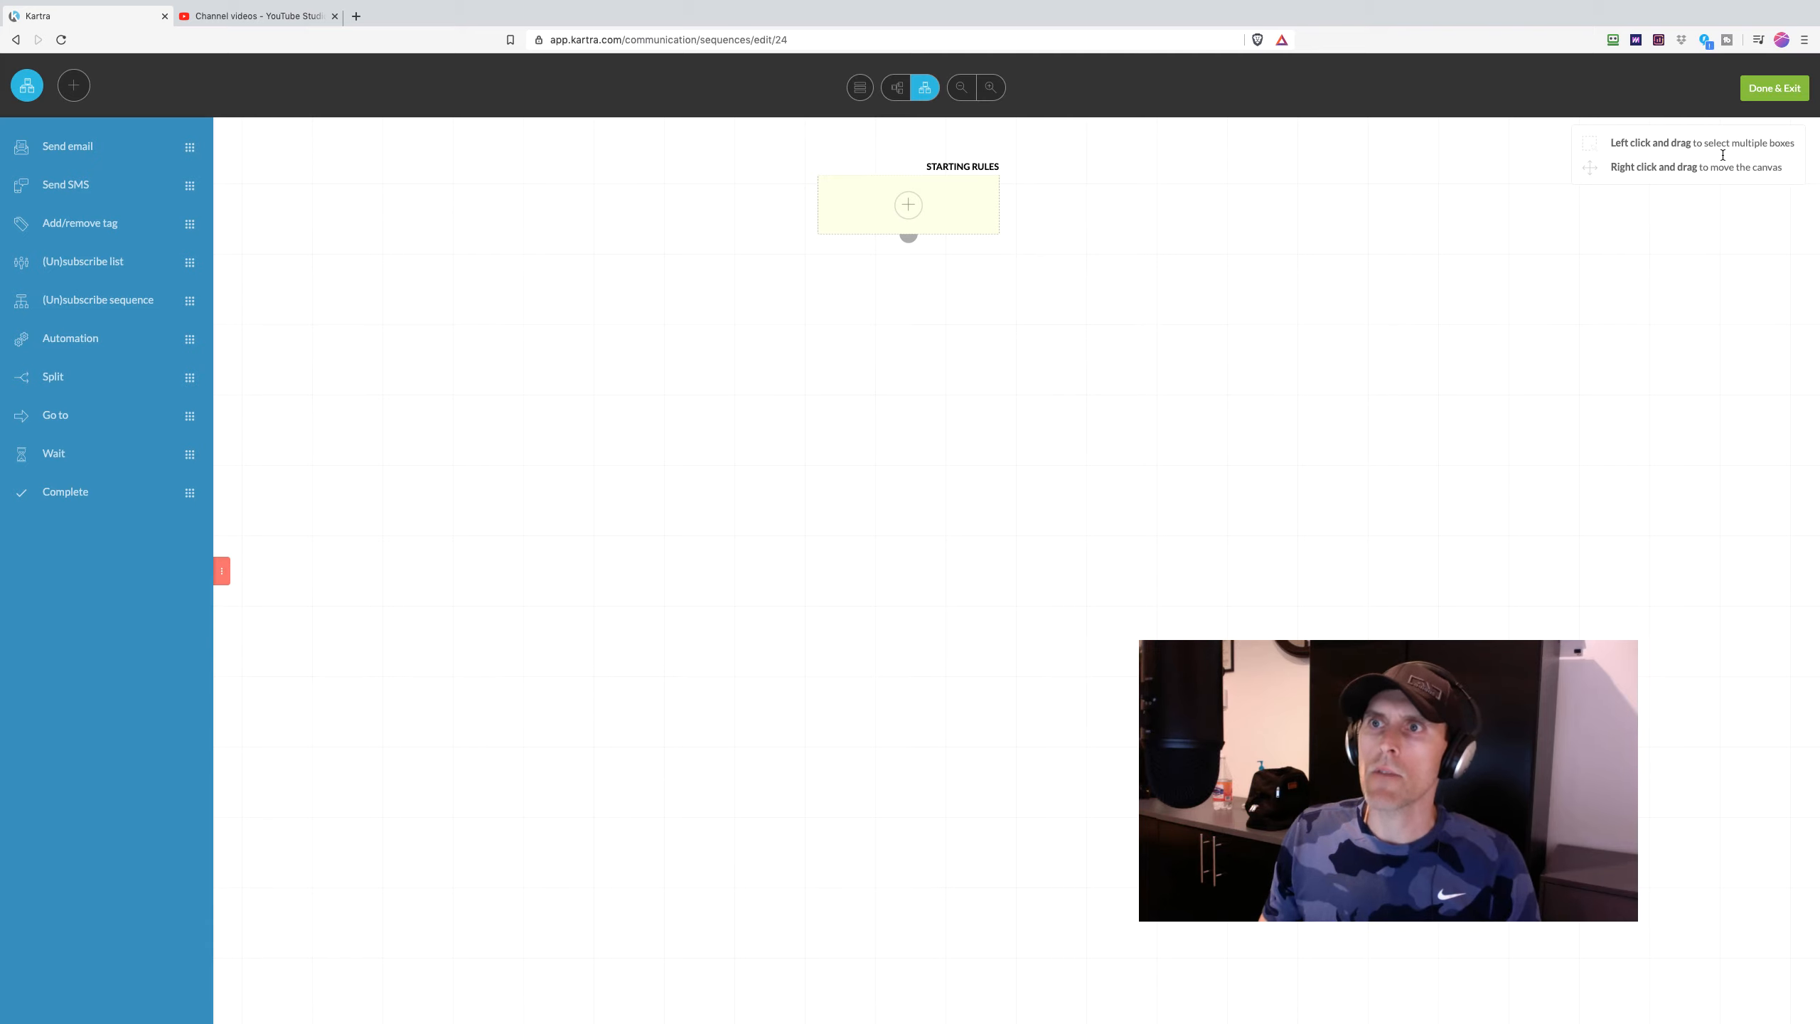
- Open the sequence's starting rules and choose the Tag condition with the category "No category in particular"
click(973, 201)
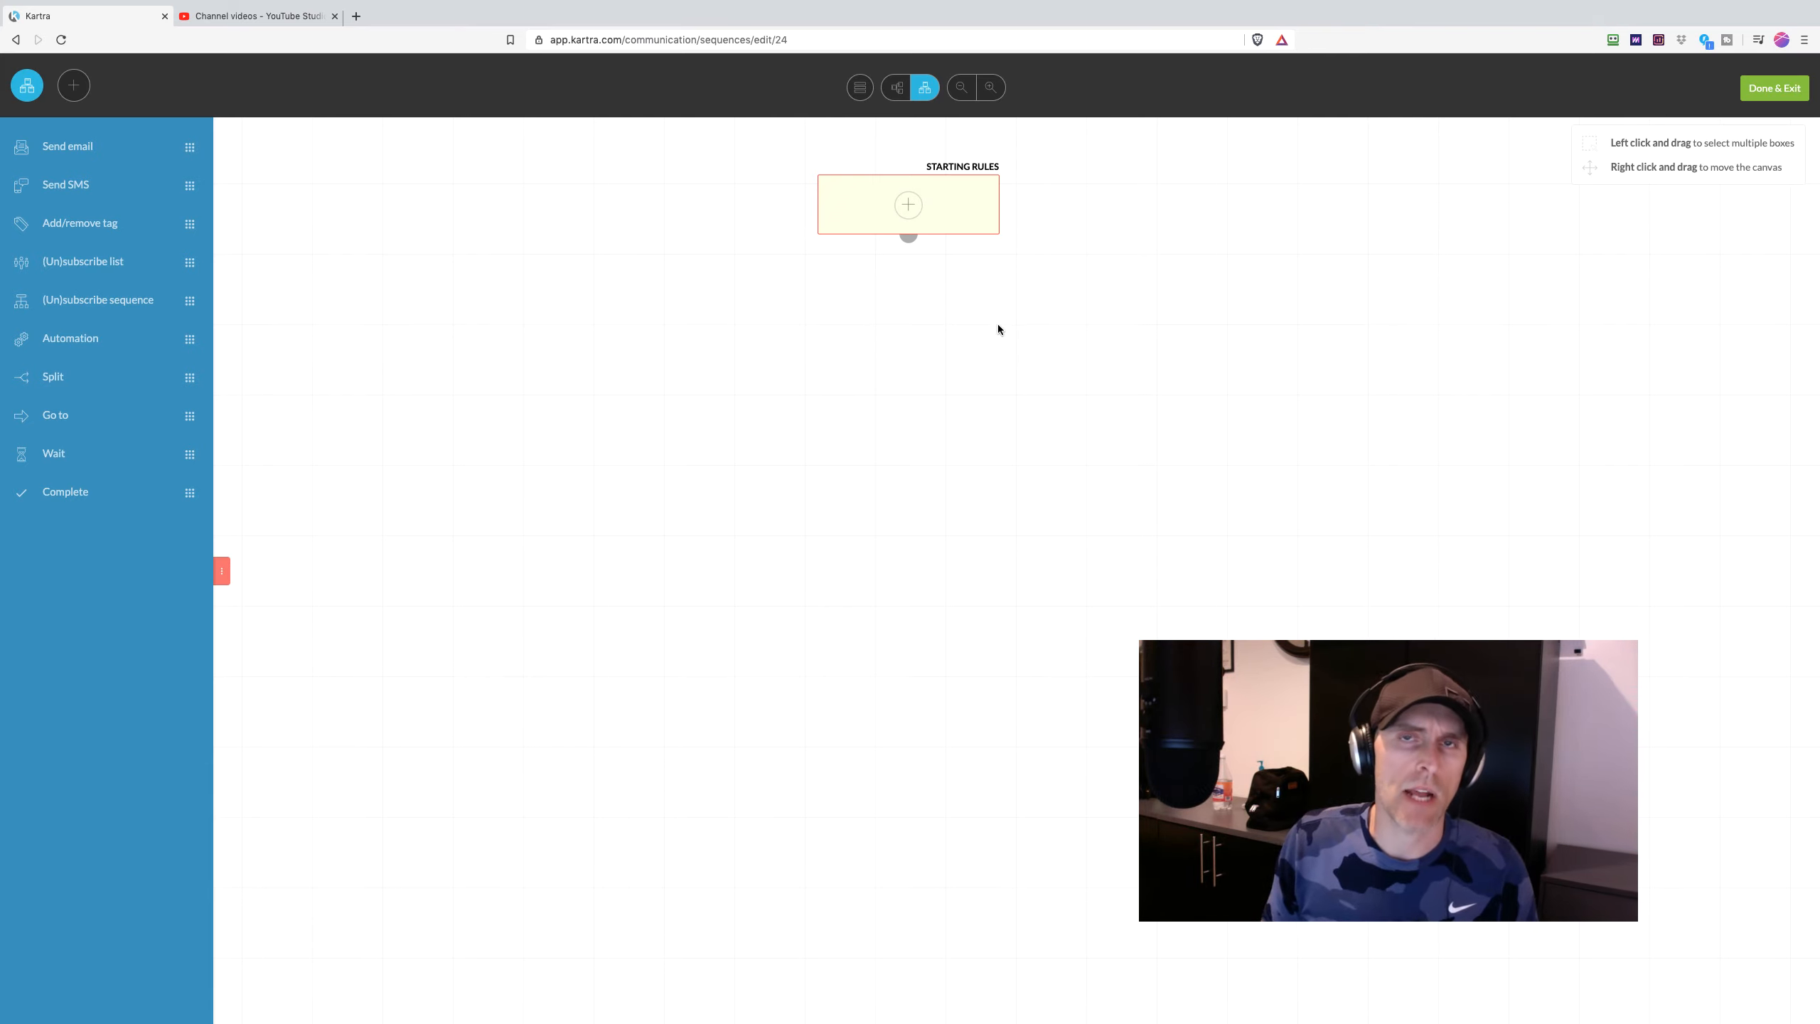
click(909, 204)
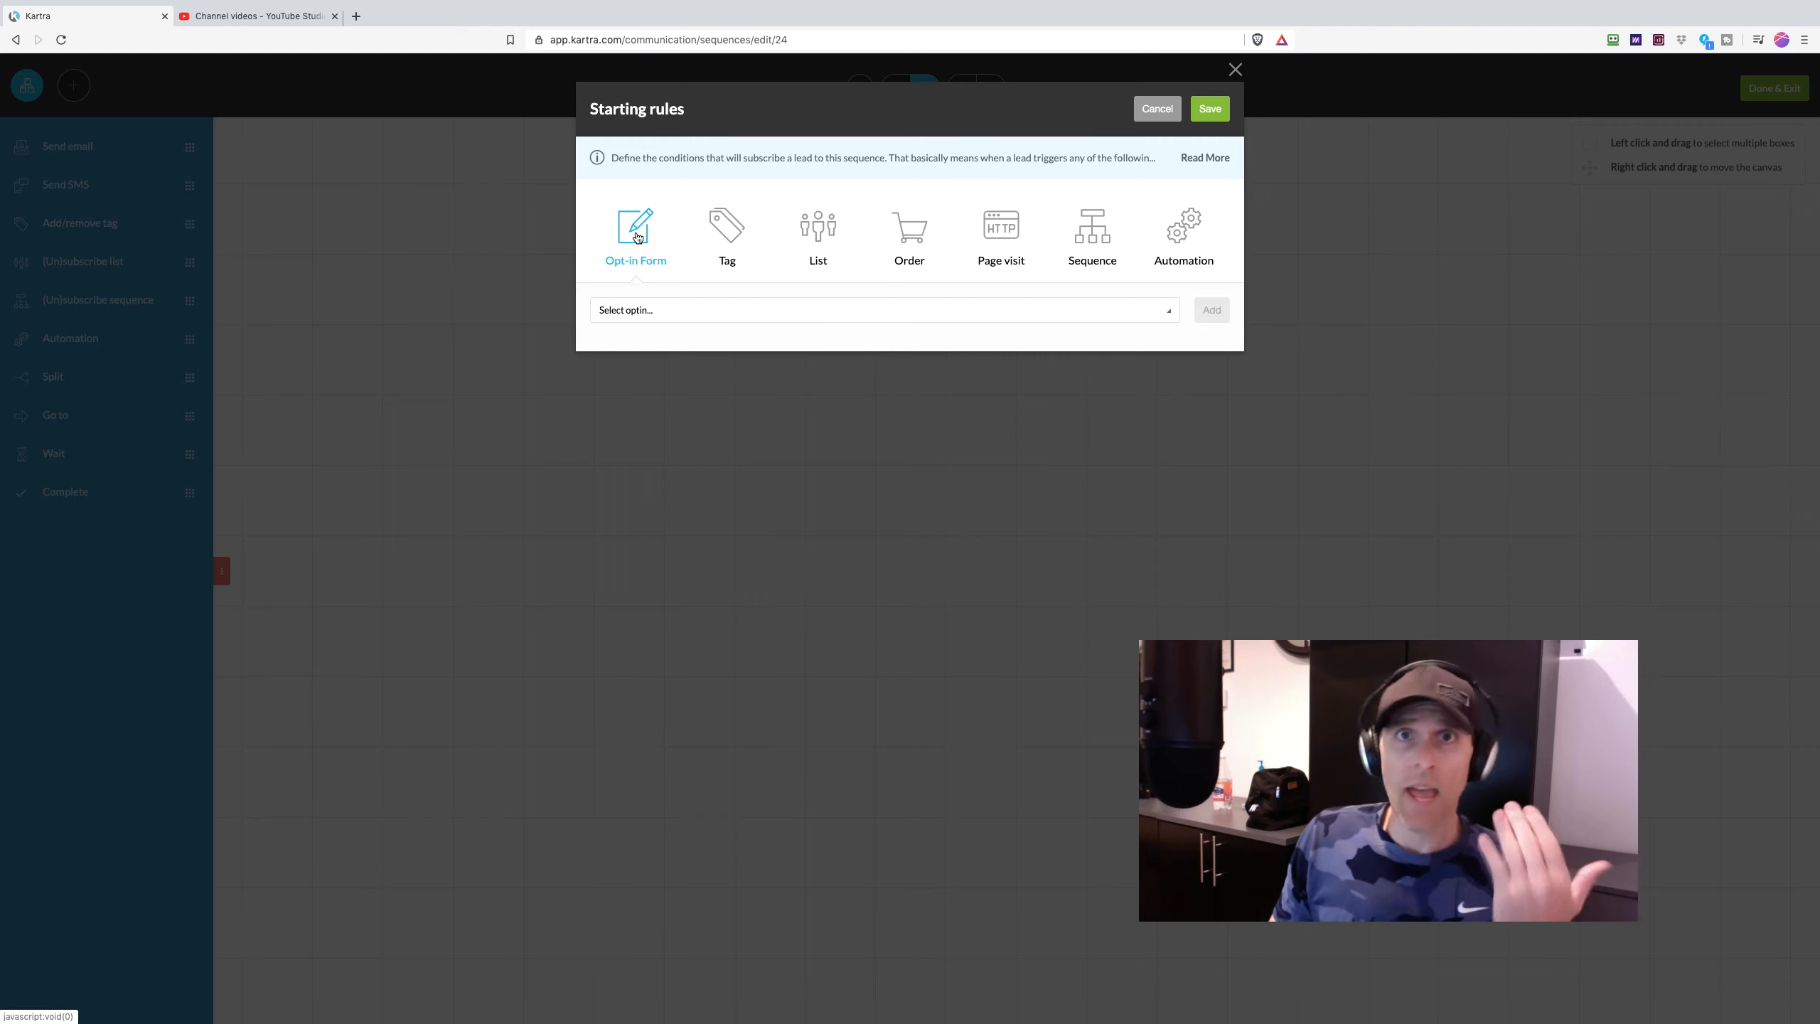
click(729, 317)
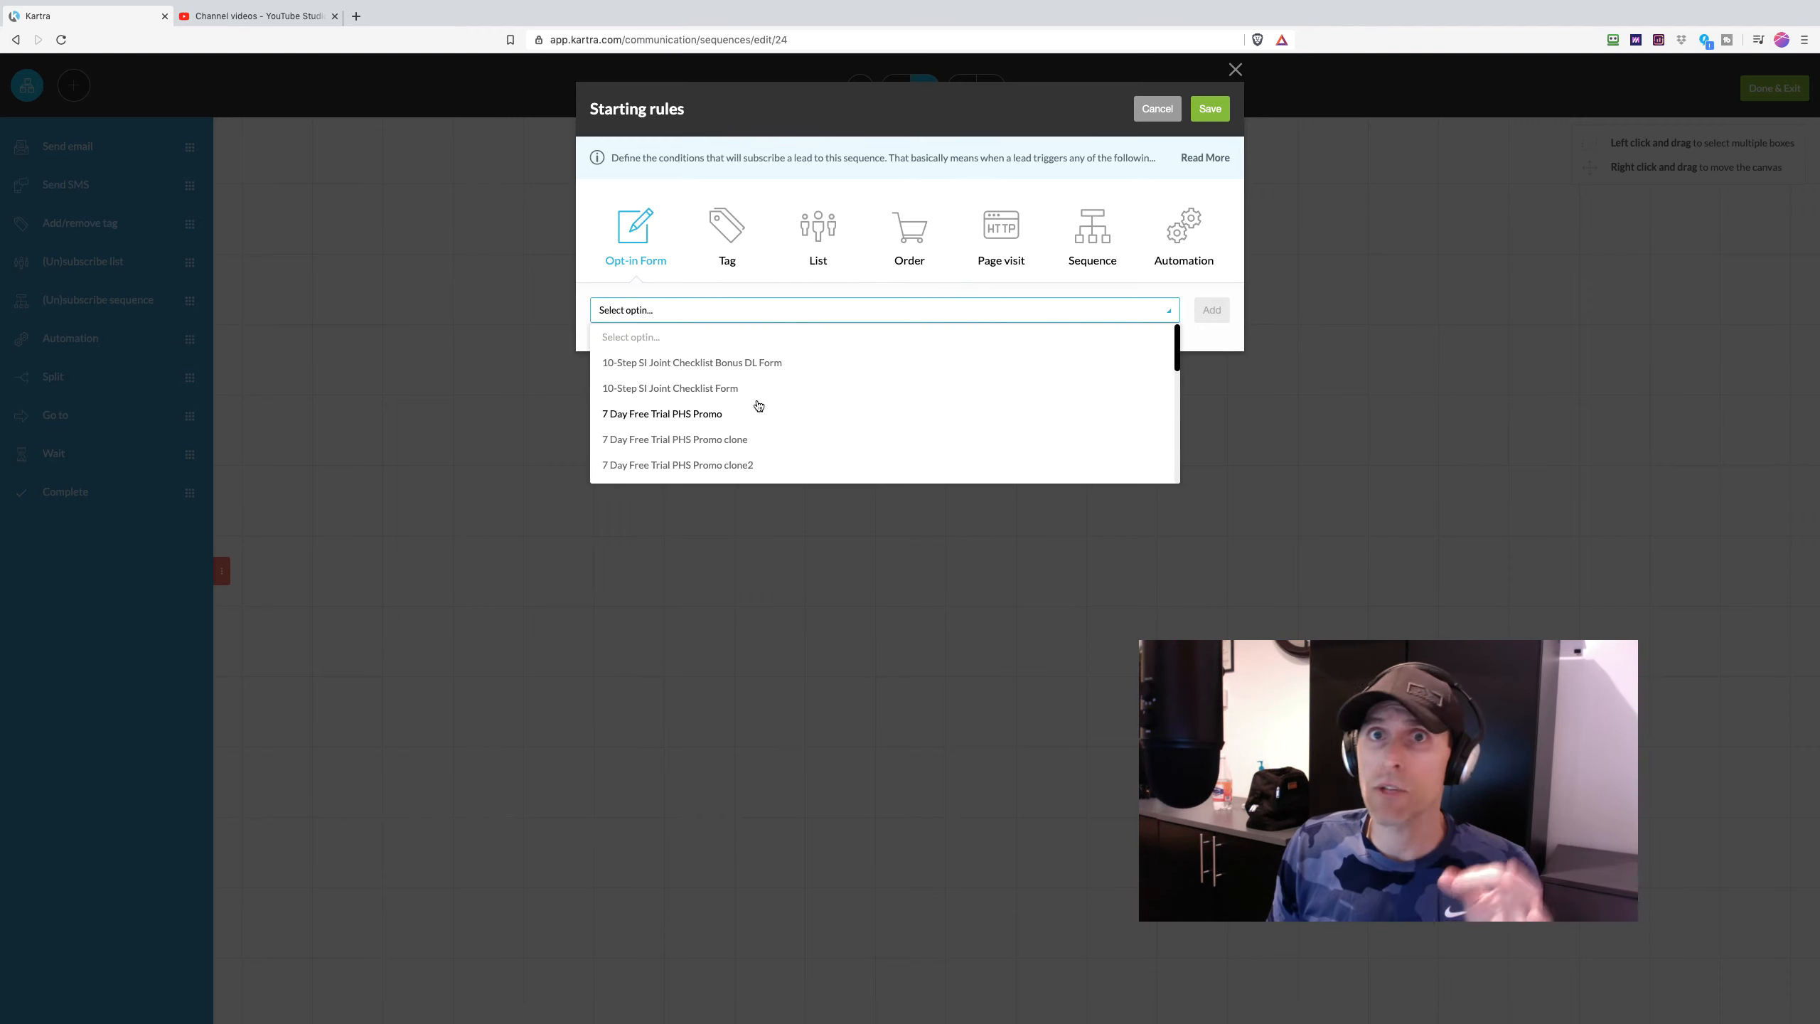
click(774, 229)
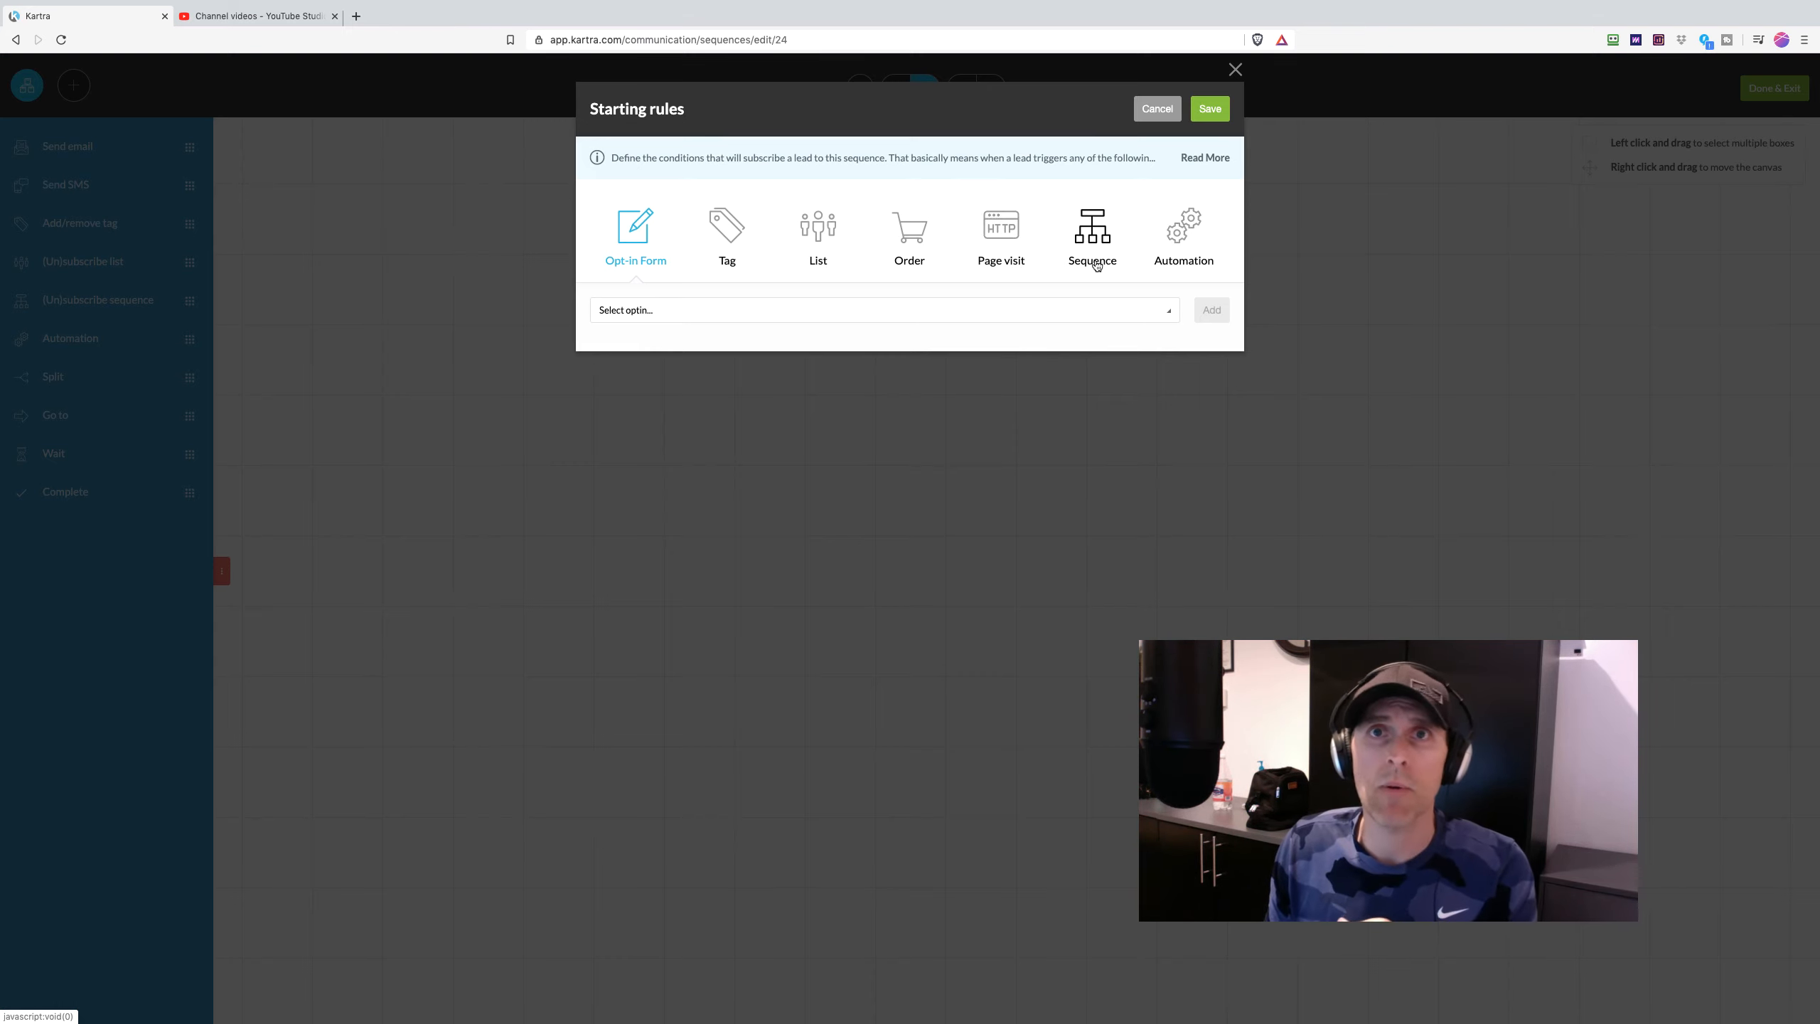
click(729, 236)
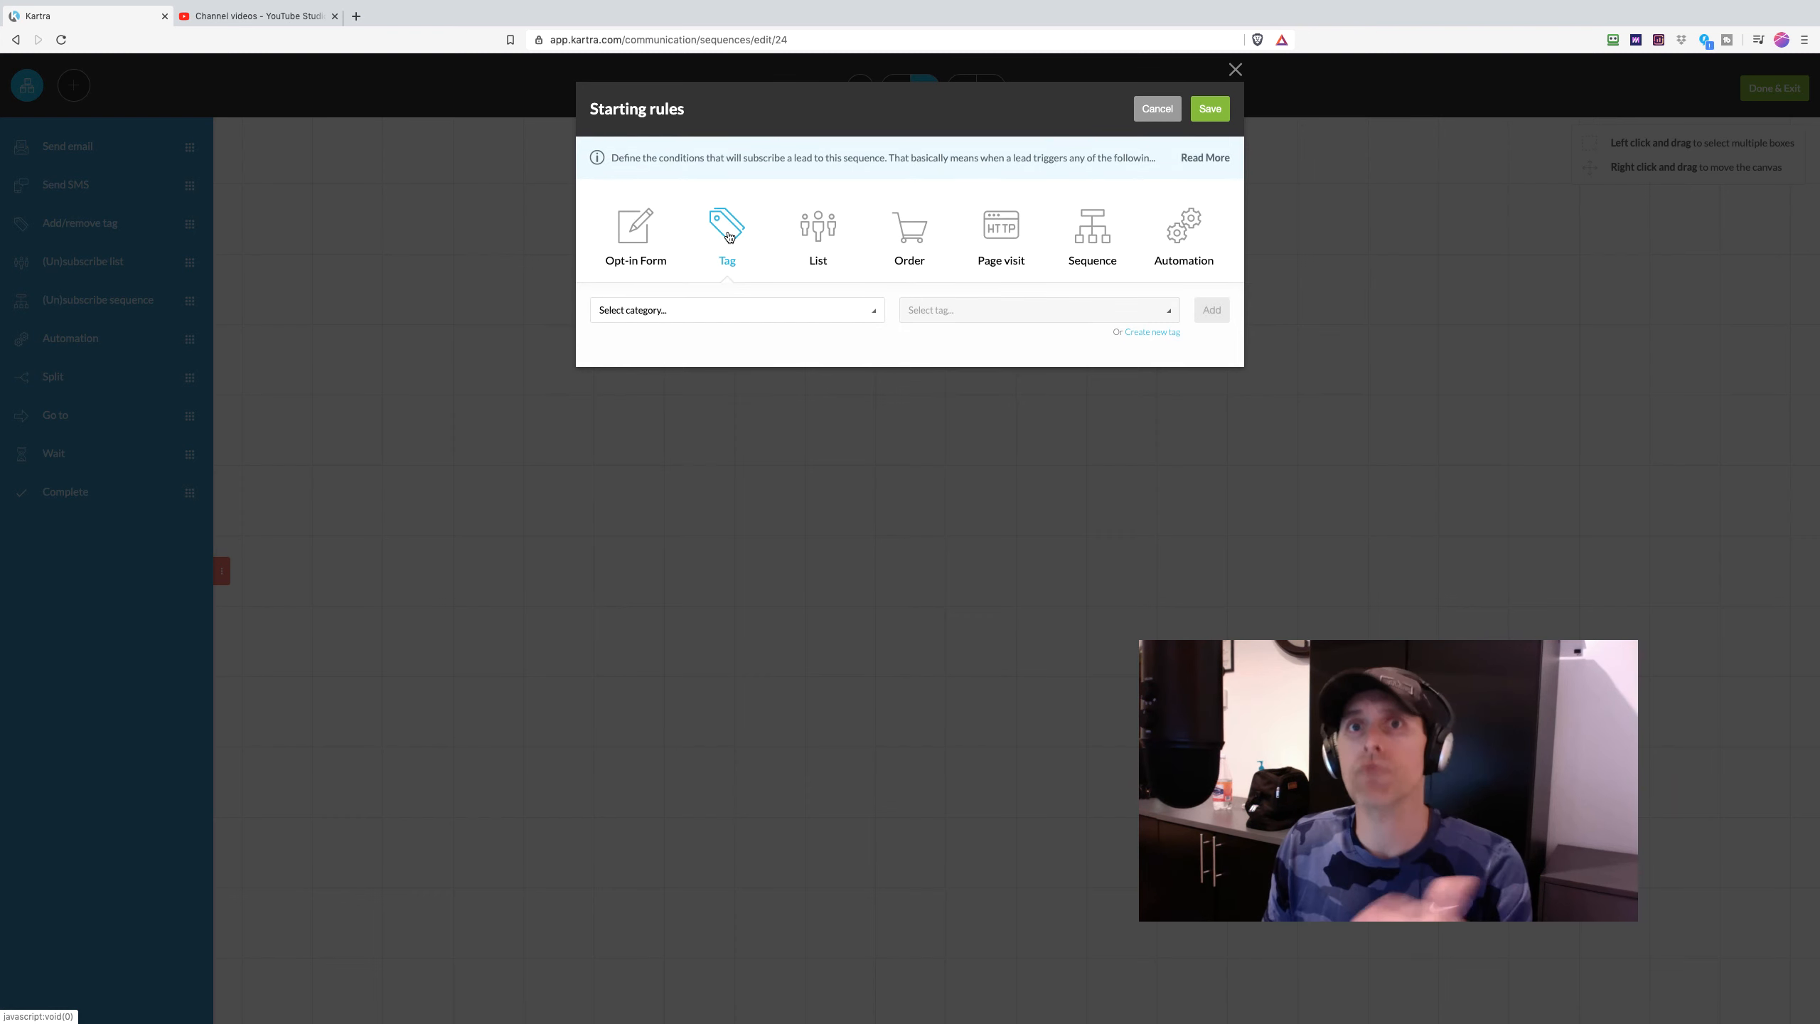
click(773, 311)
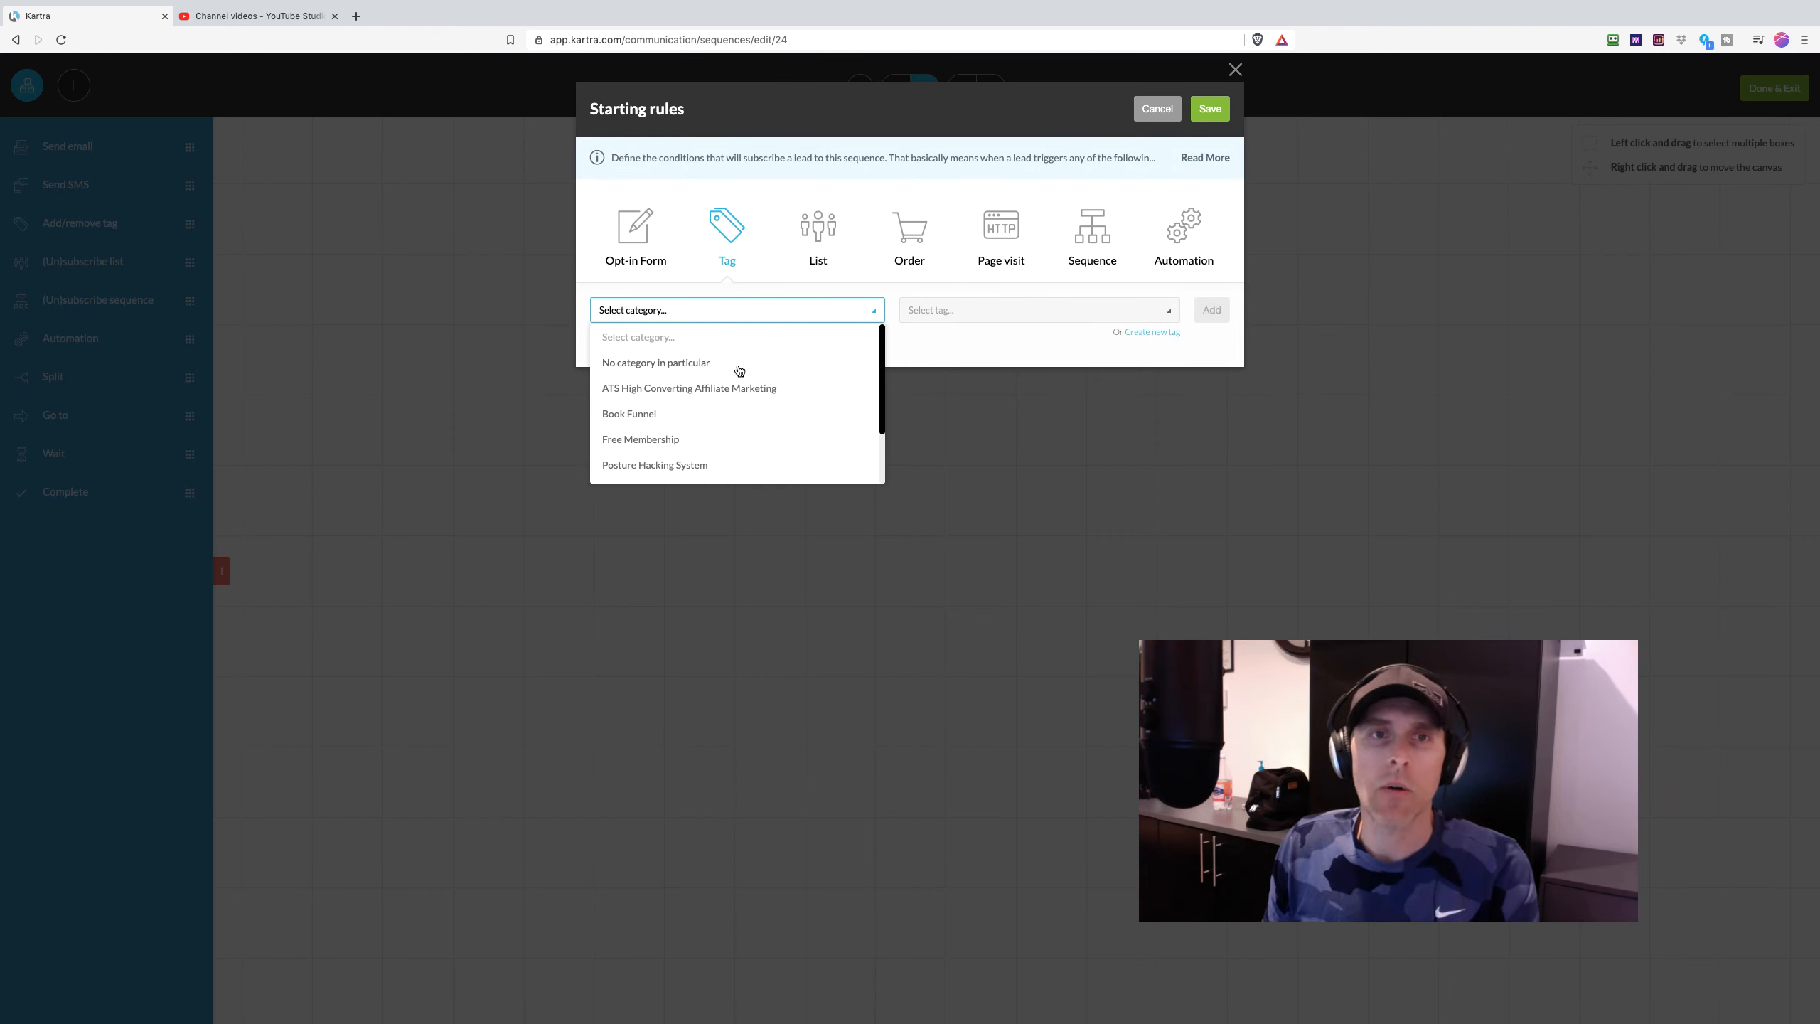
click(680, 369)
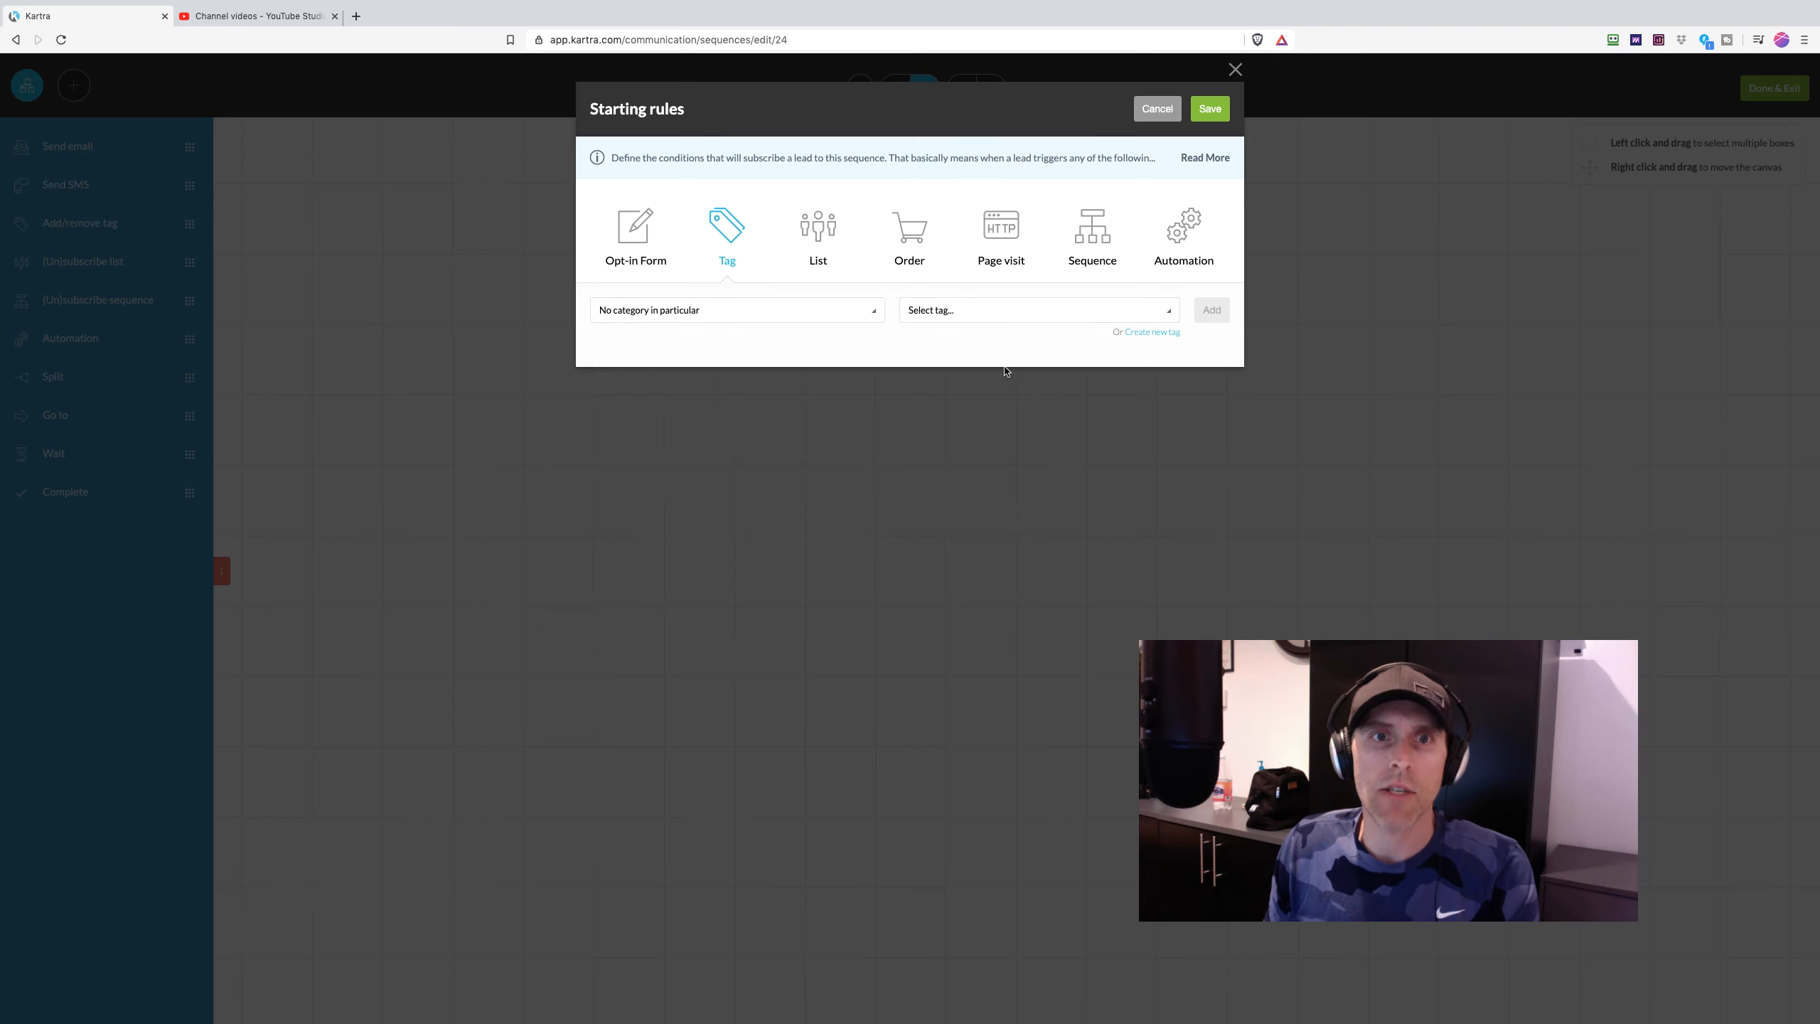
click(1003, 316)
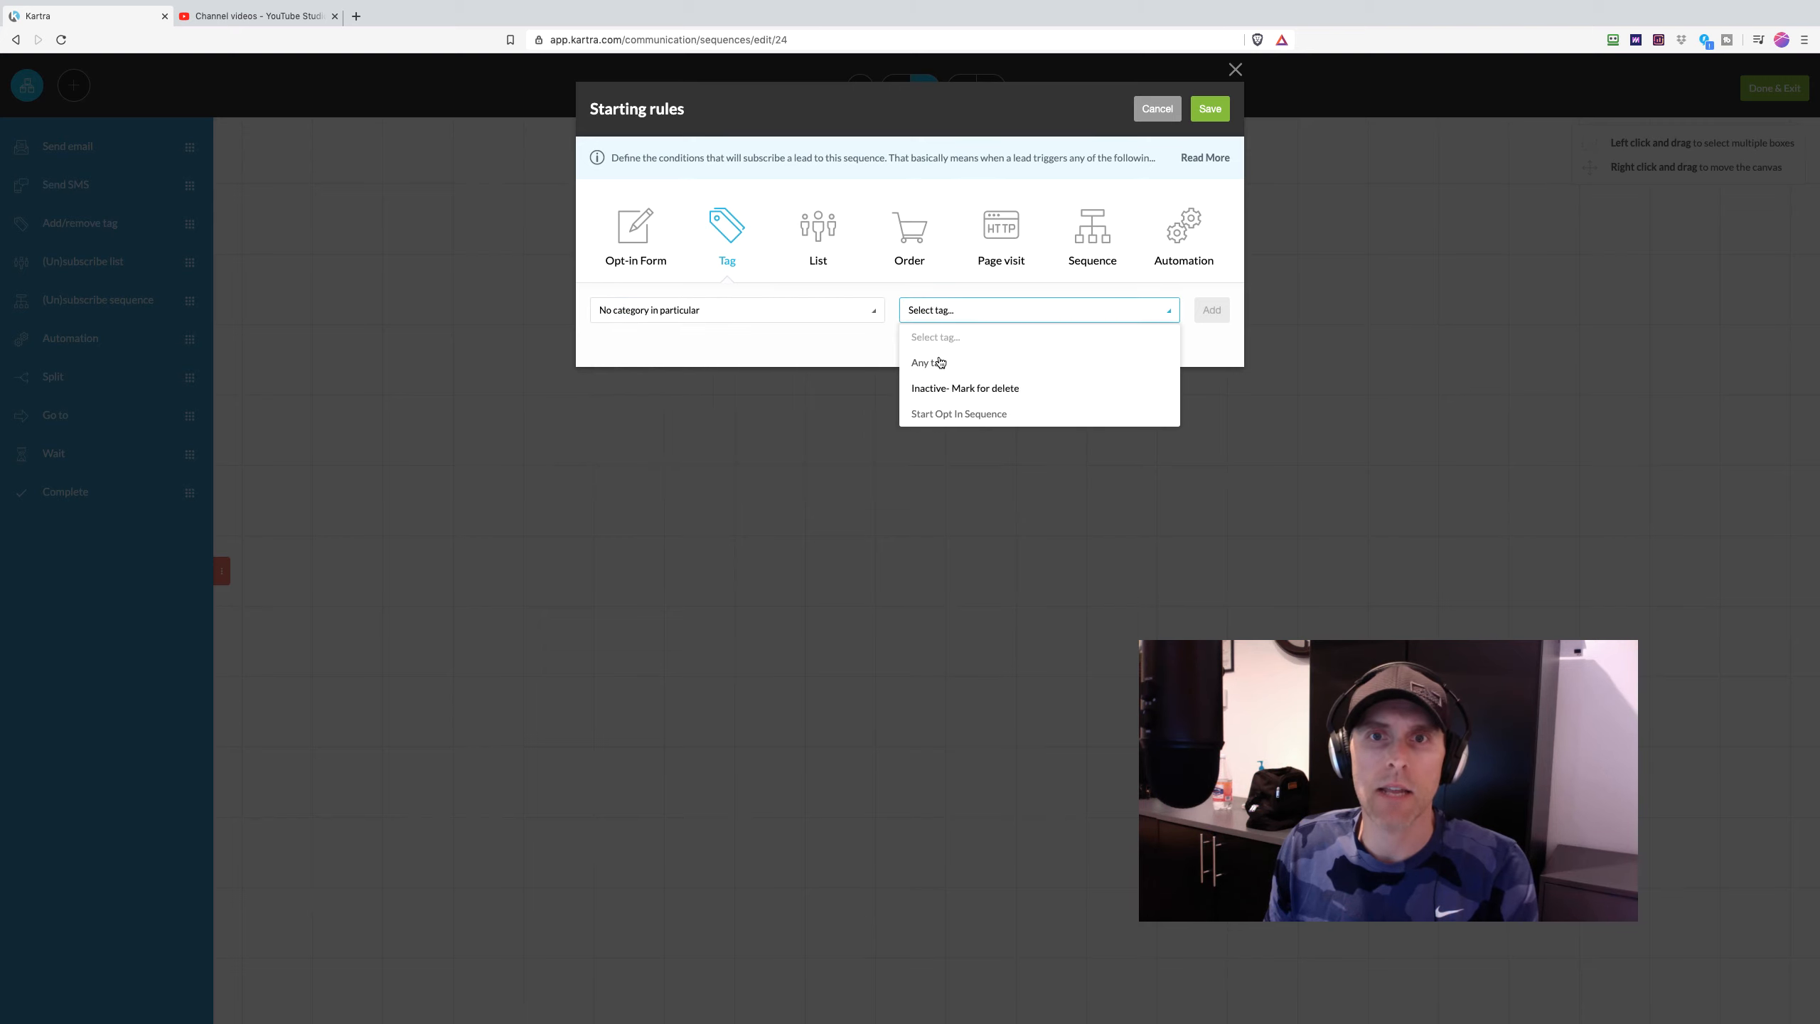
click(869, 341)
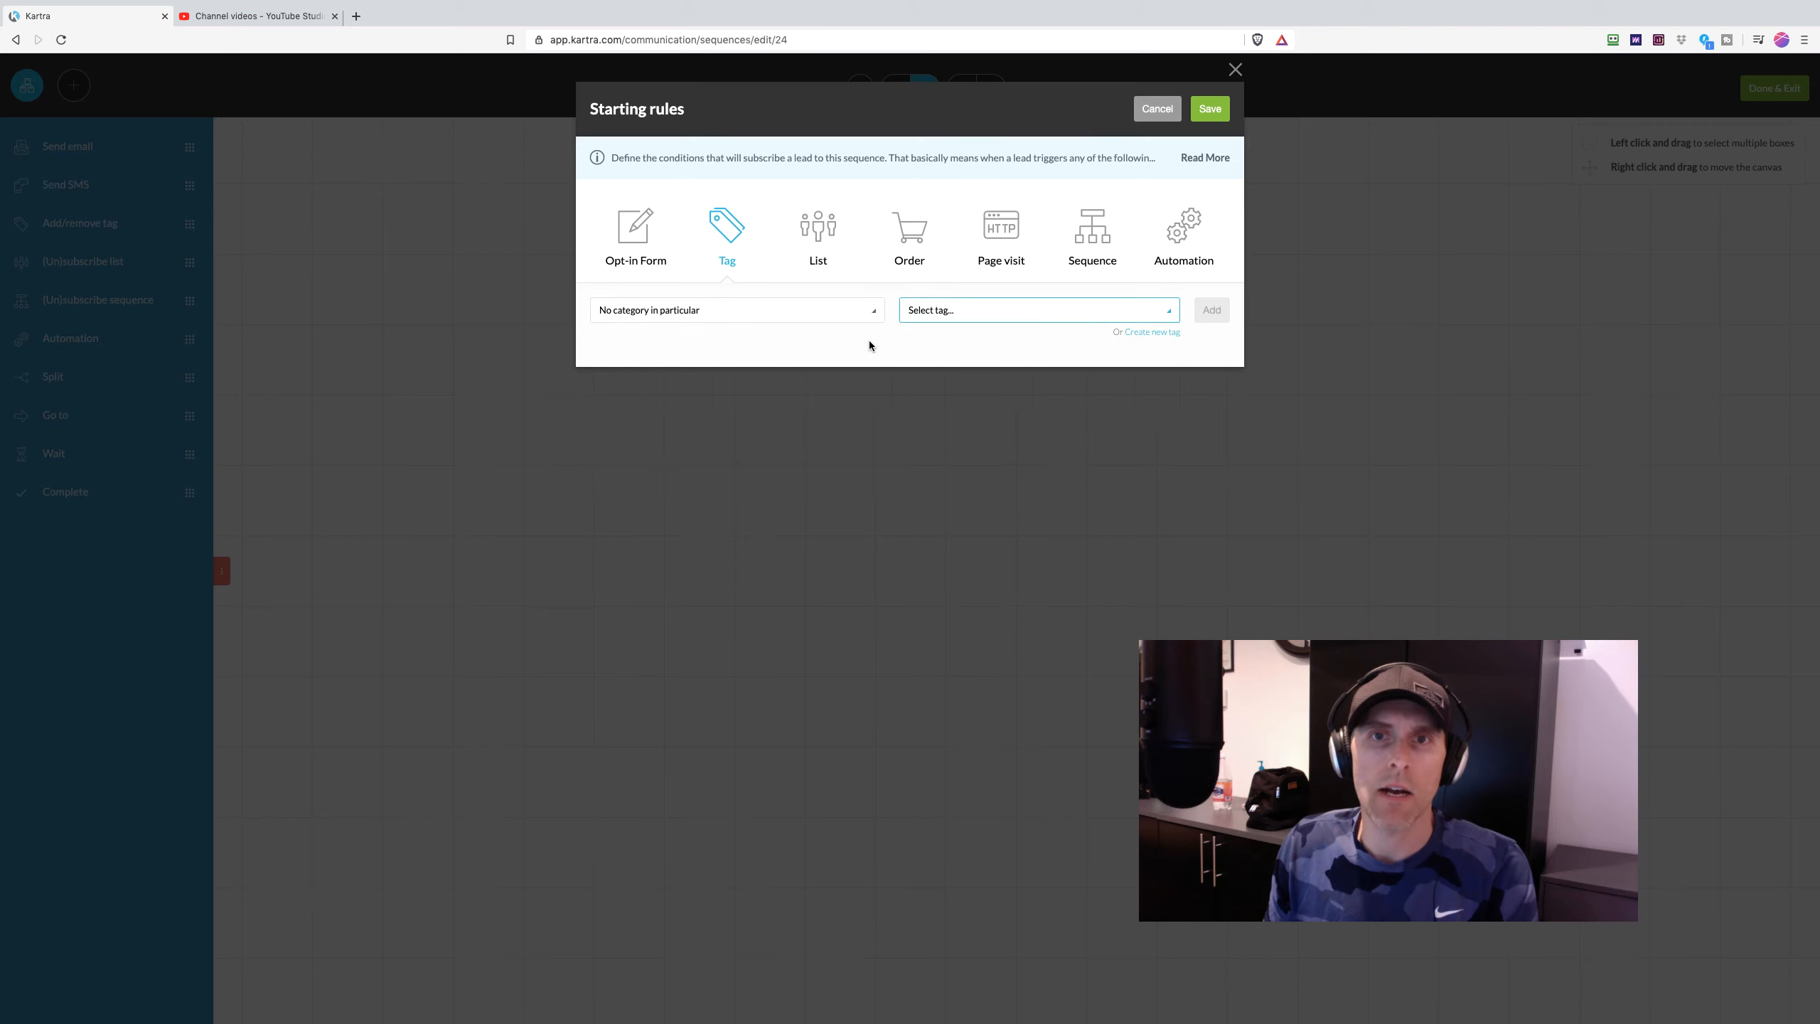
- Create the tag "Test Tag" with description "Testing a tag" and "No category in particular", and save it as the sequence's starting rule
click(1150, 337)
click(826, 200)
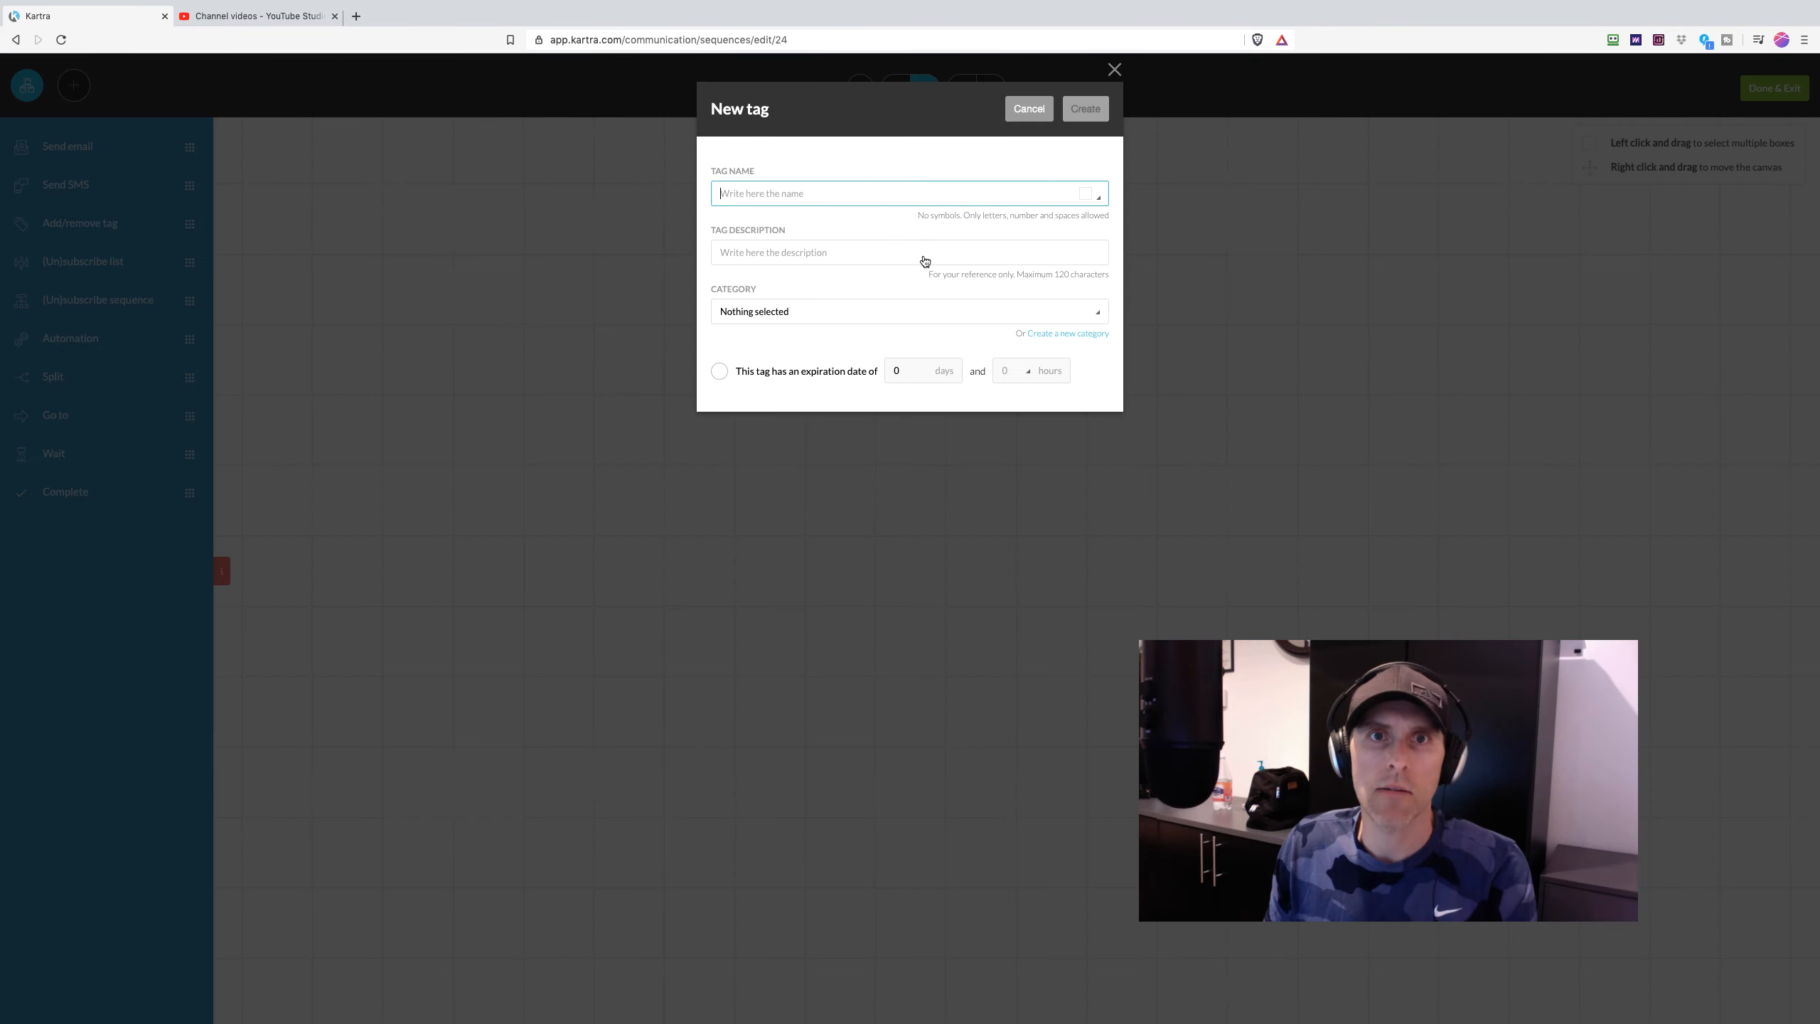
text(Test Tag)
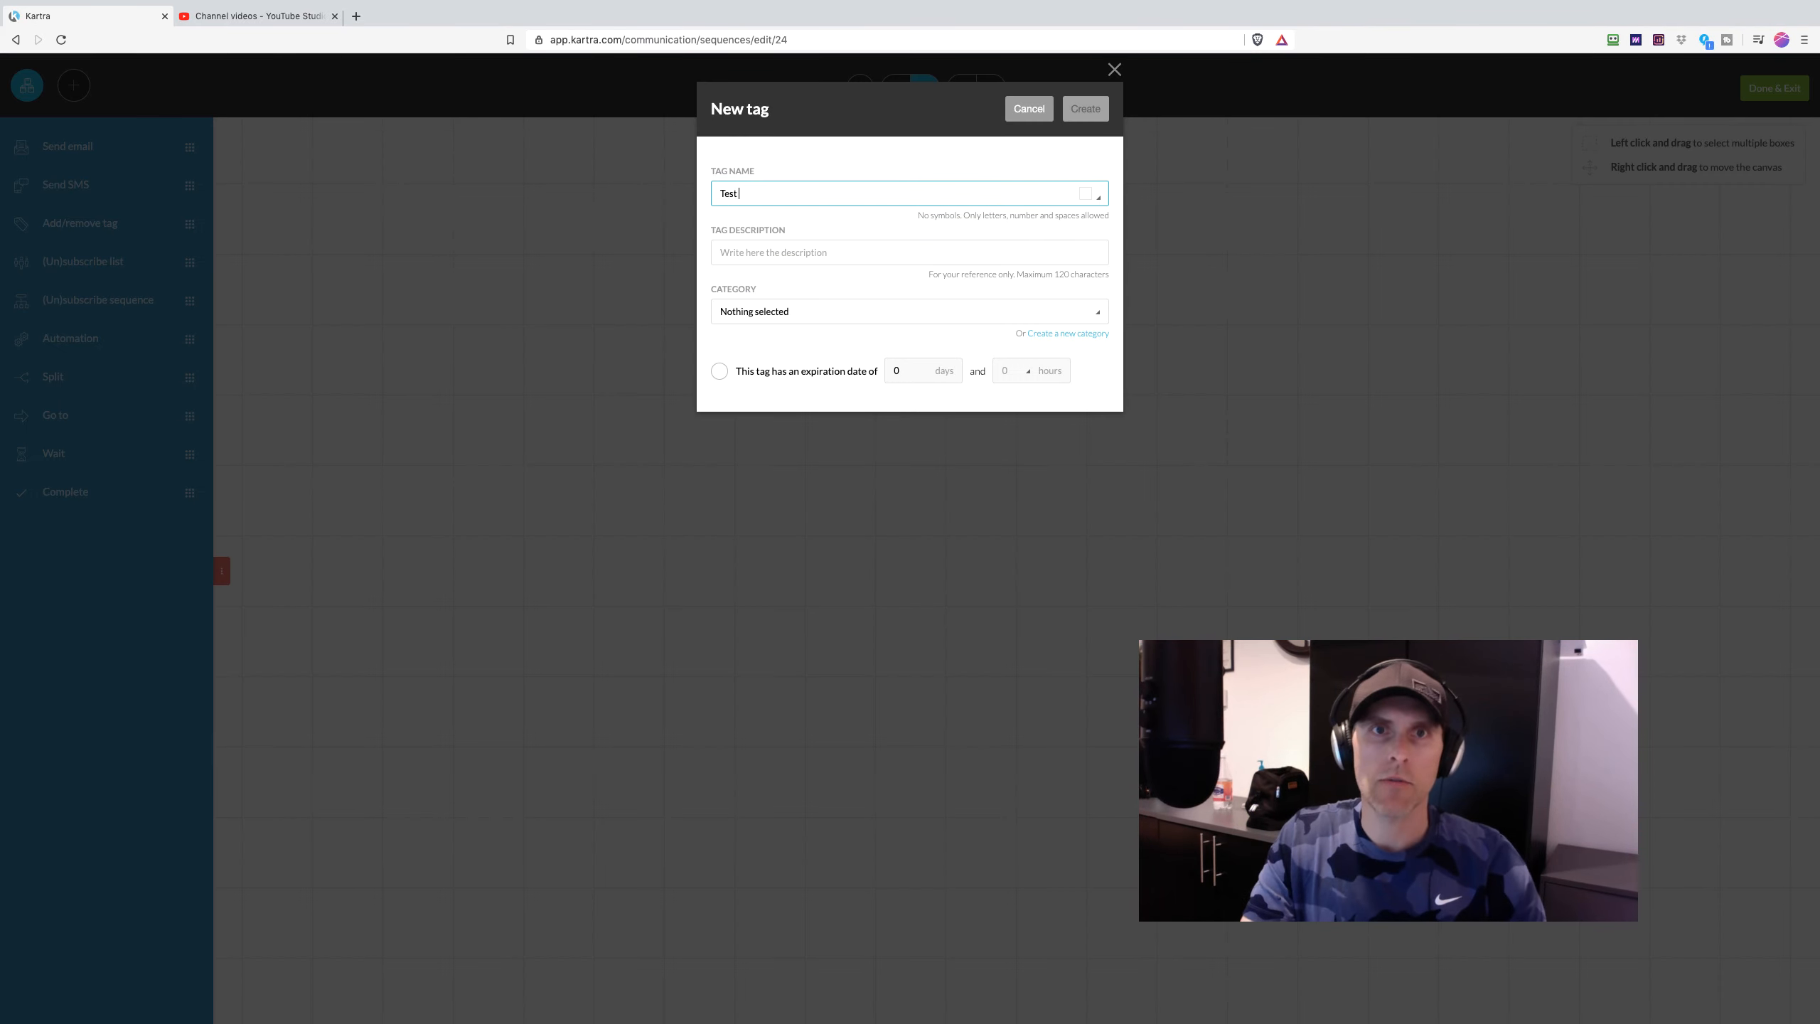
click(761, 251)
text(Testing a tag)
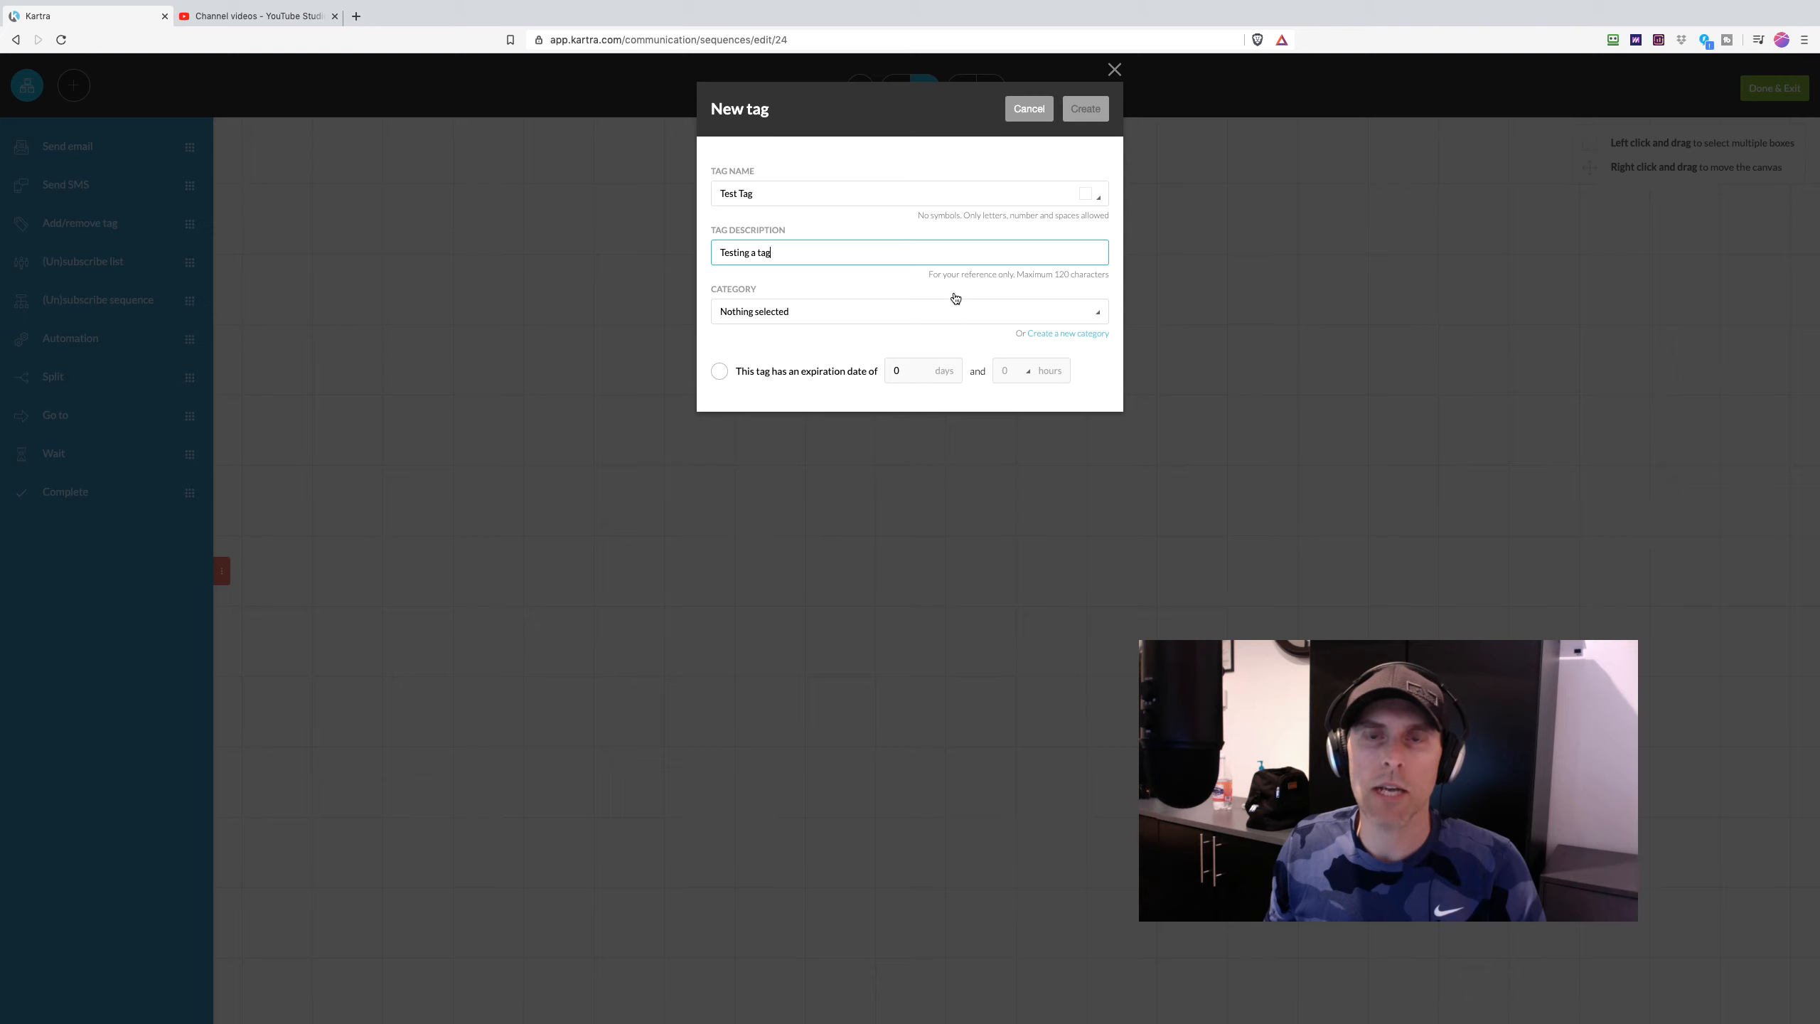
click(889, 314)
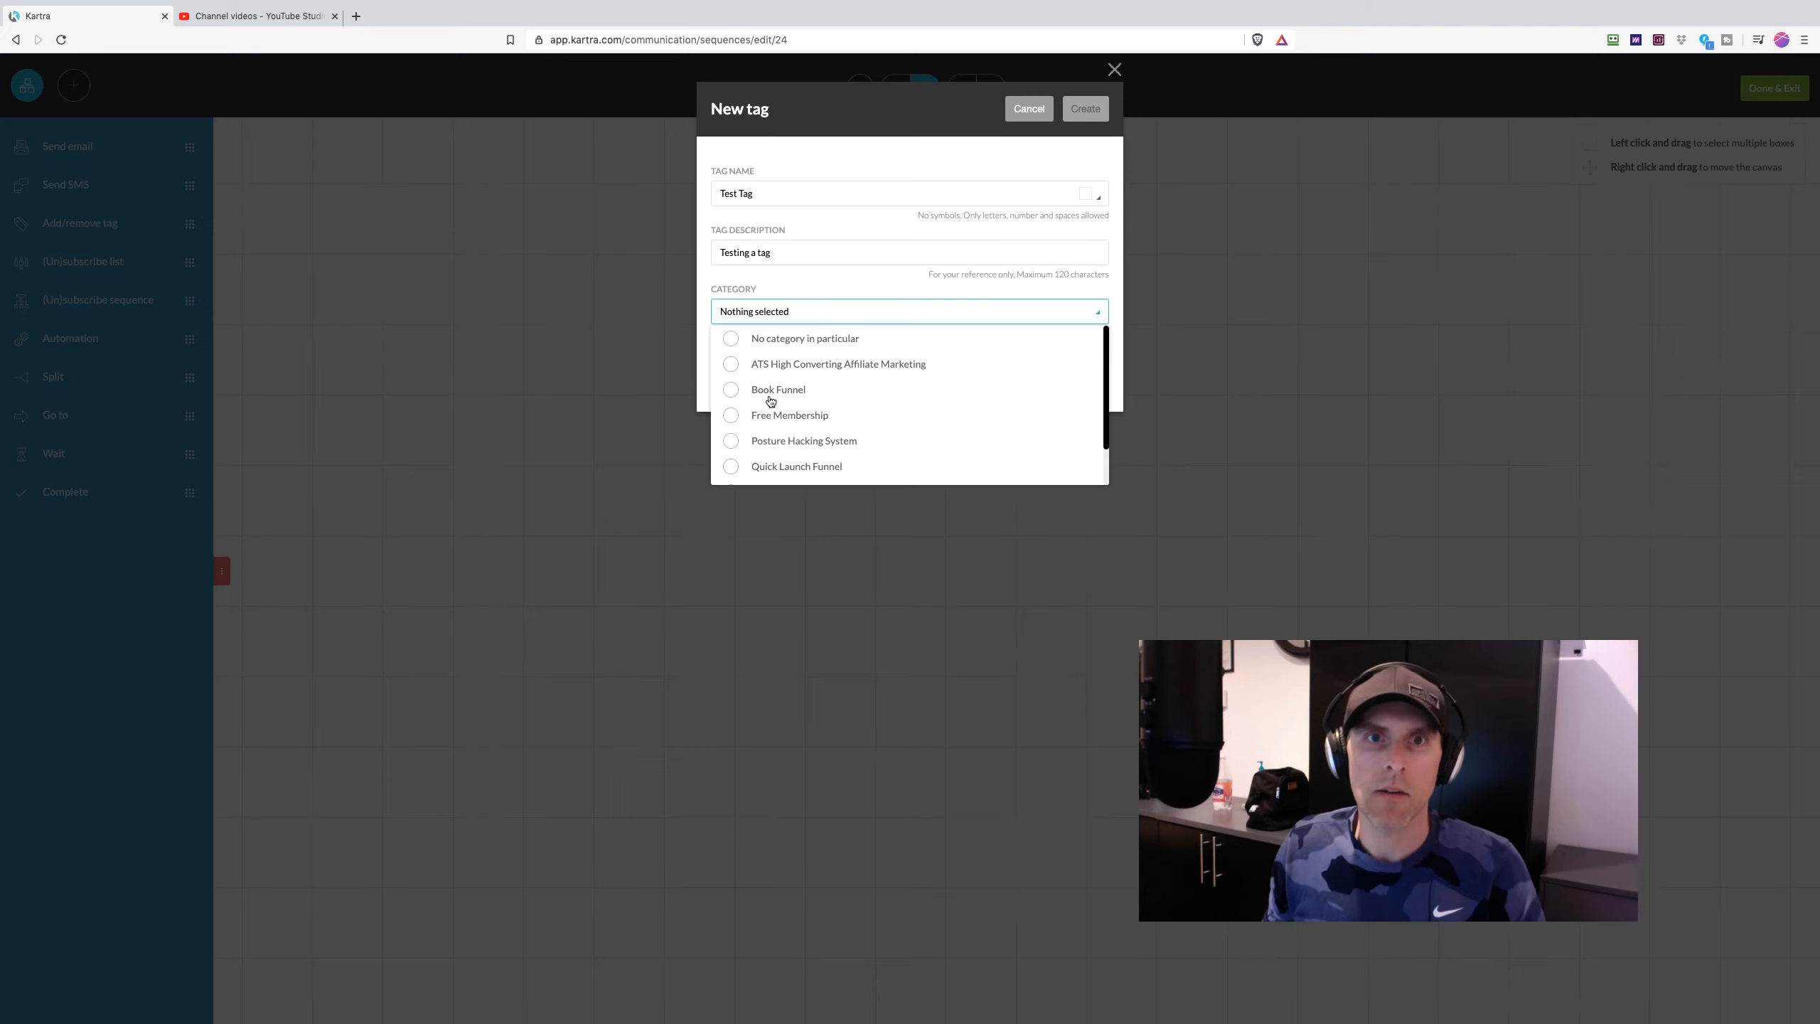
click(778, 337)
click(821, 256)
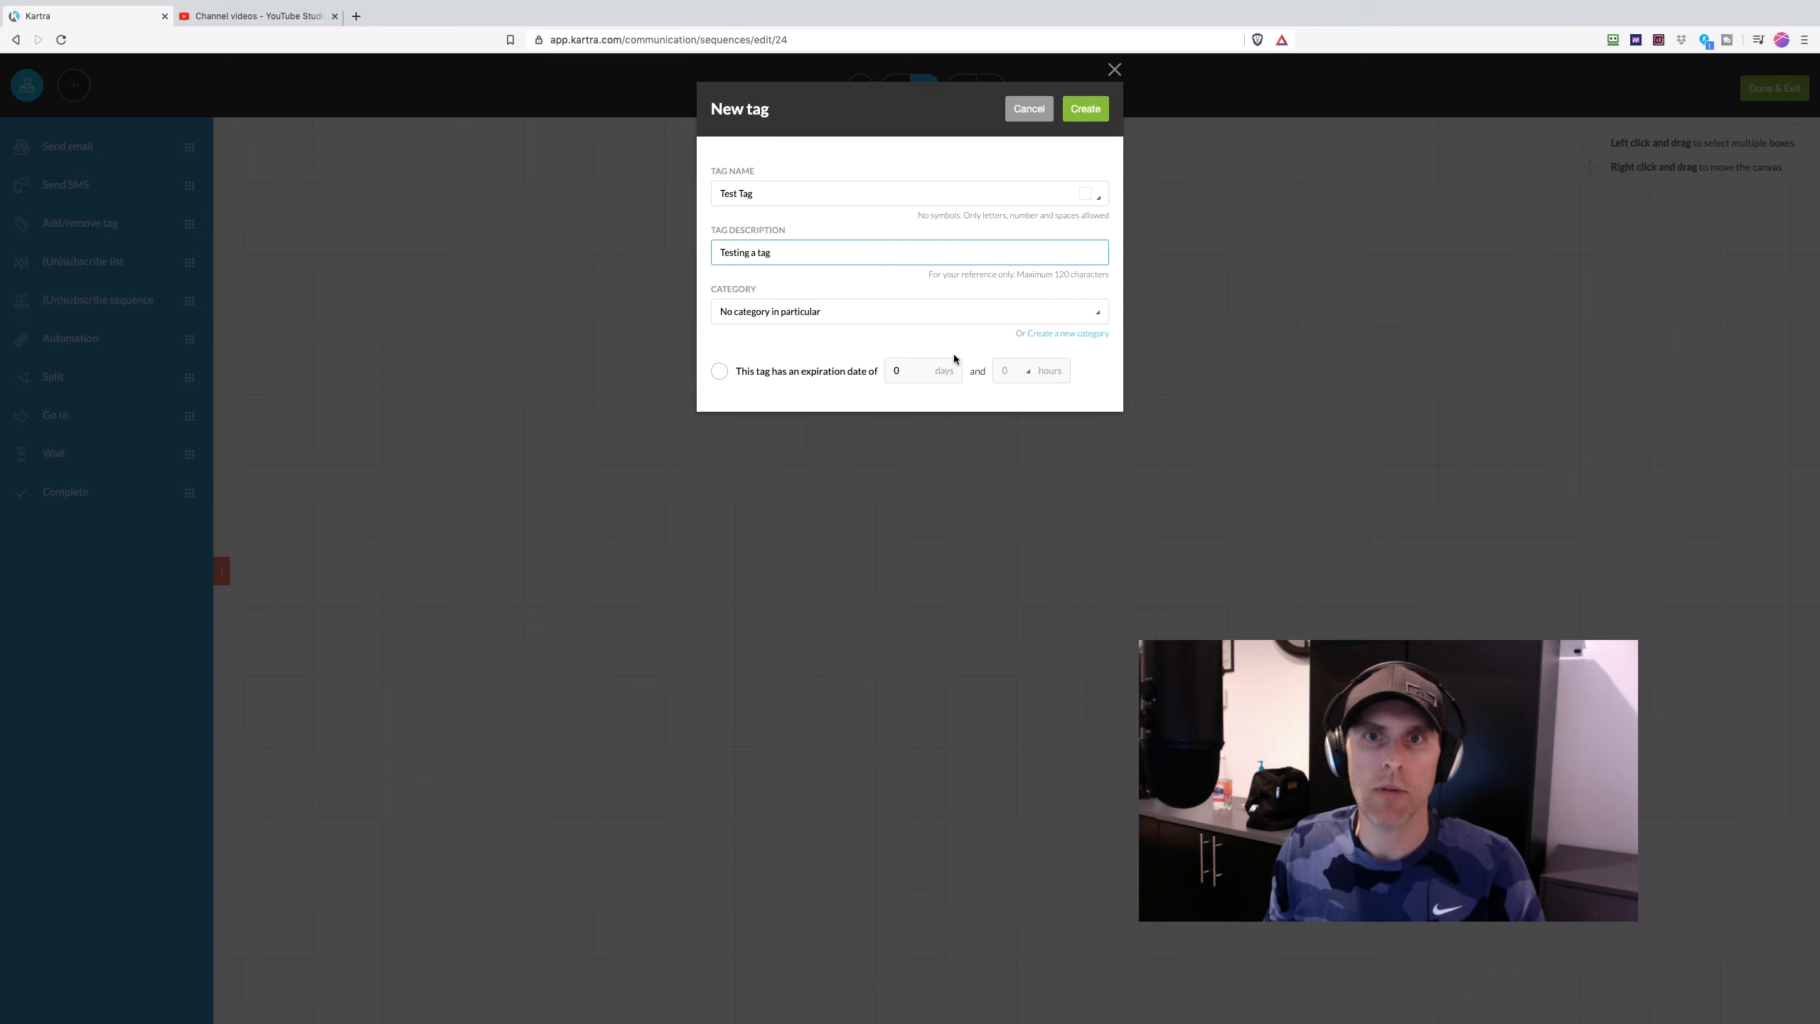
click(1080, 109)
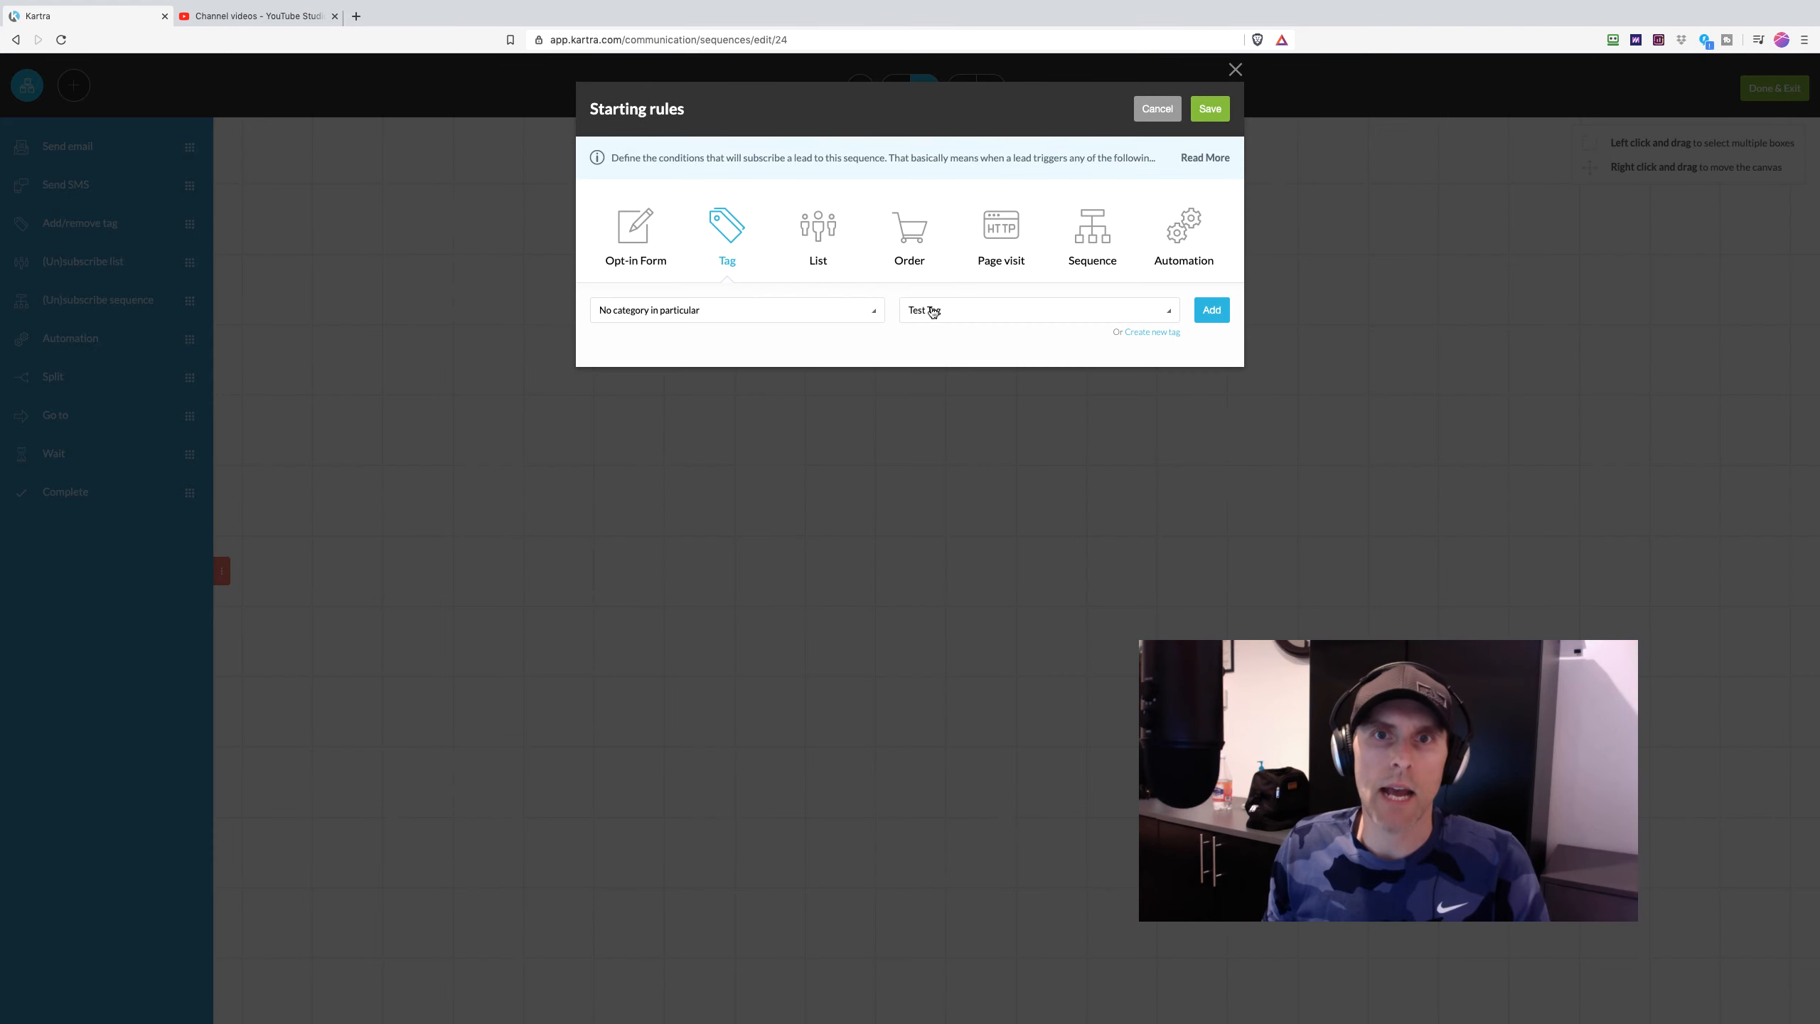
click(1220, 313)
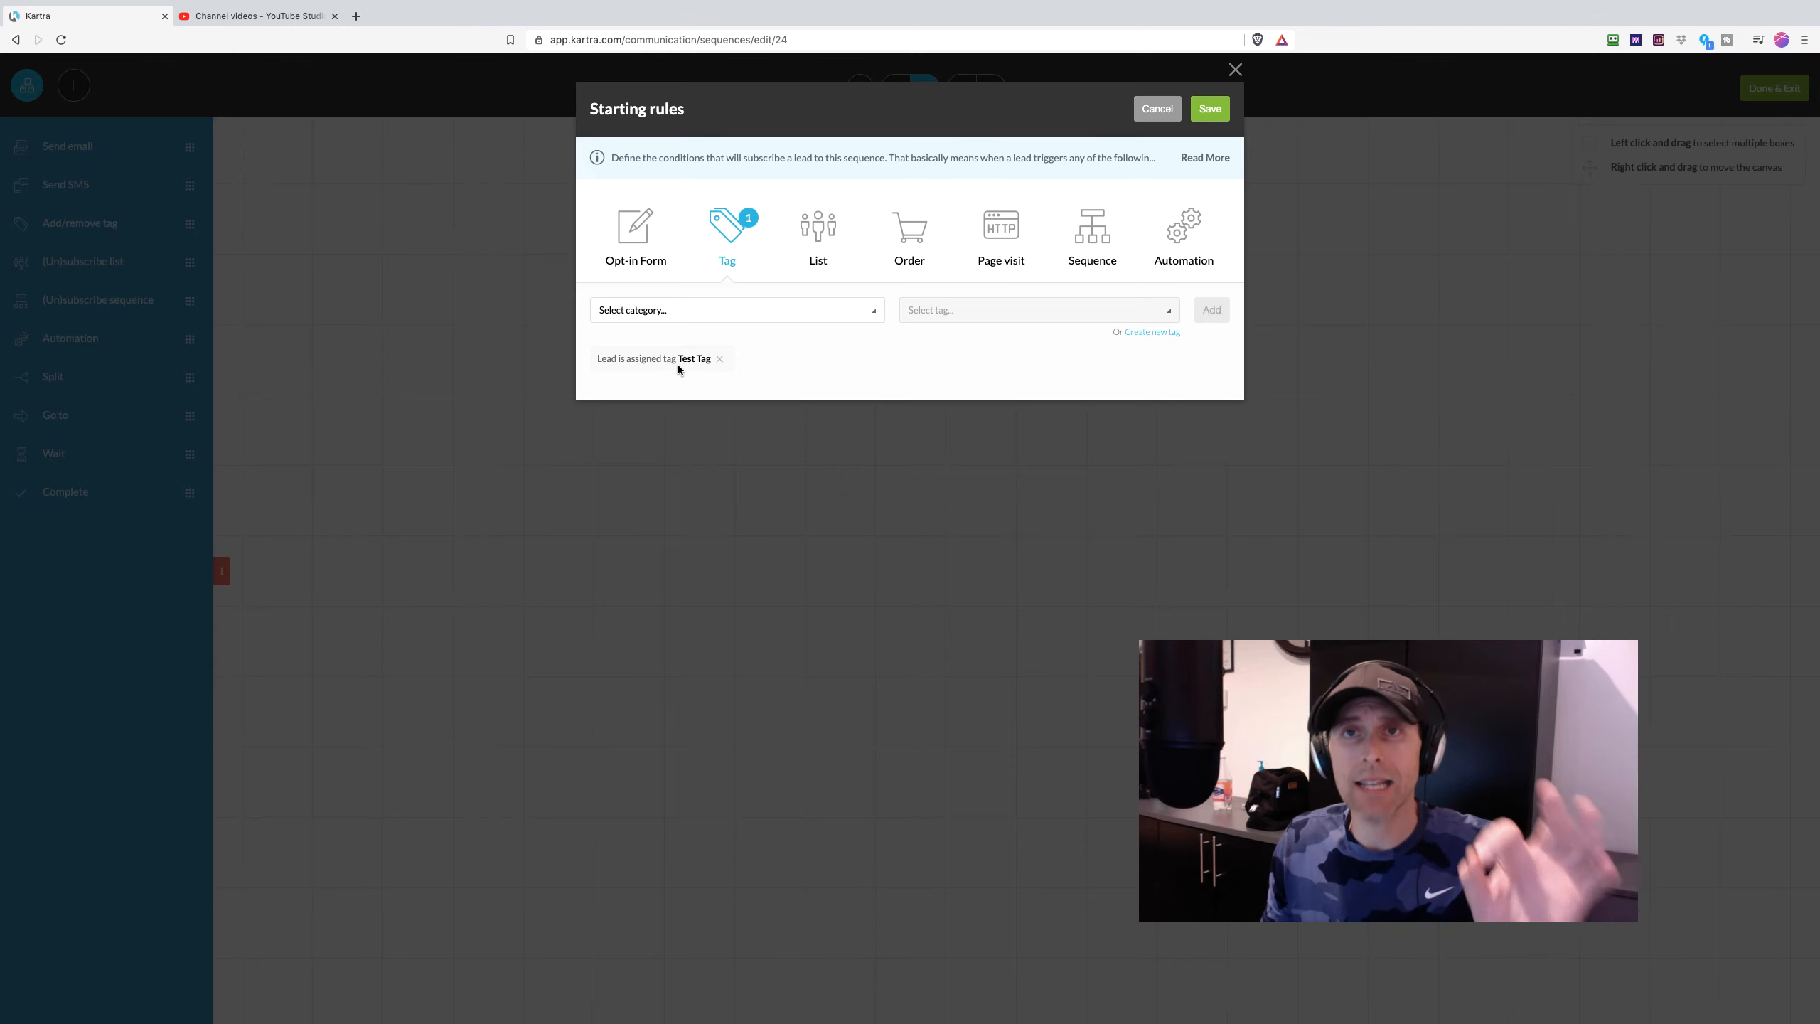
click(1210, 108)
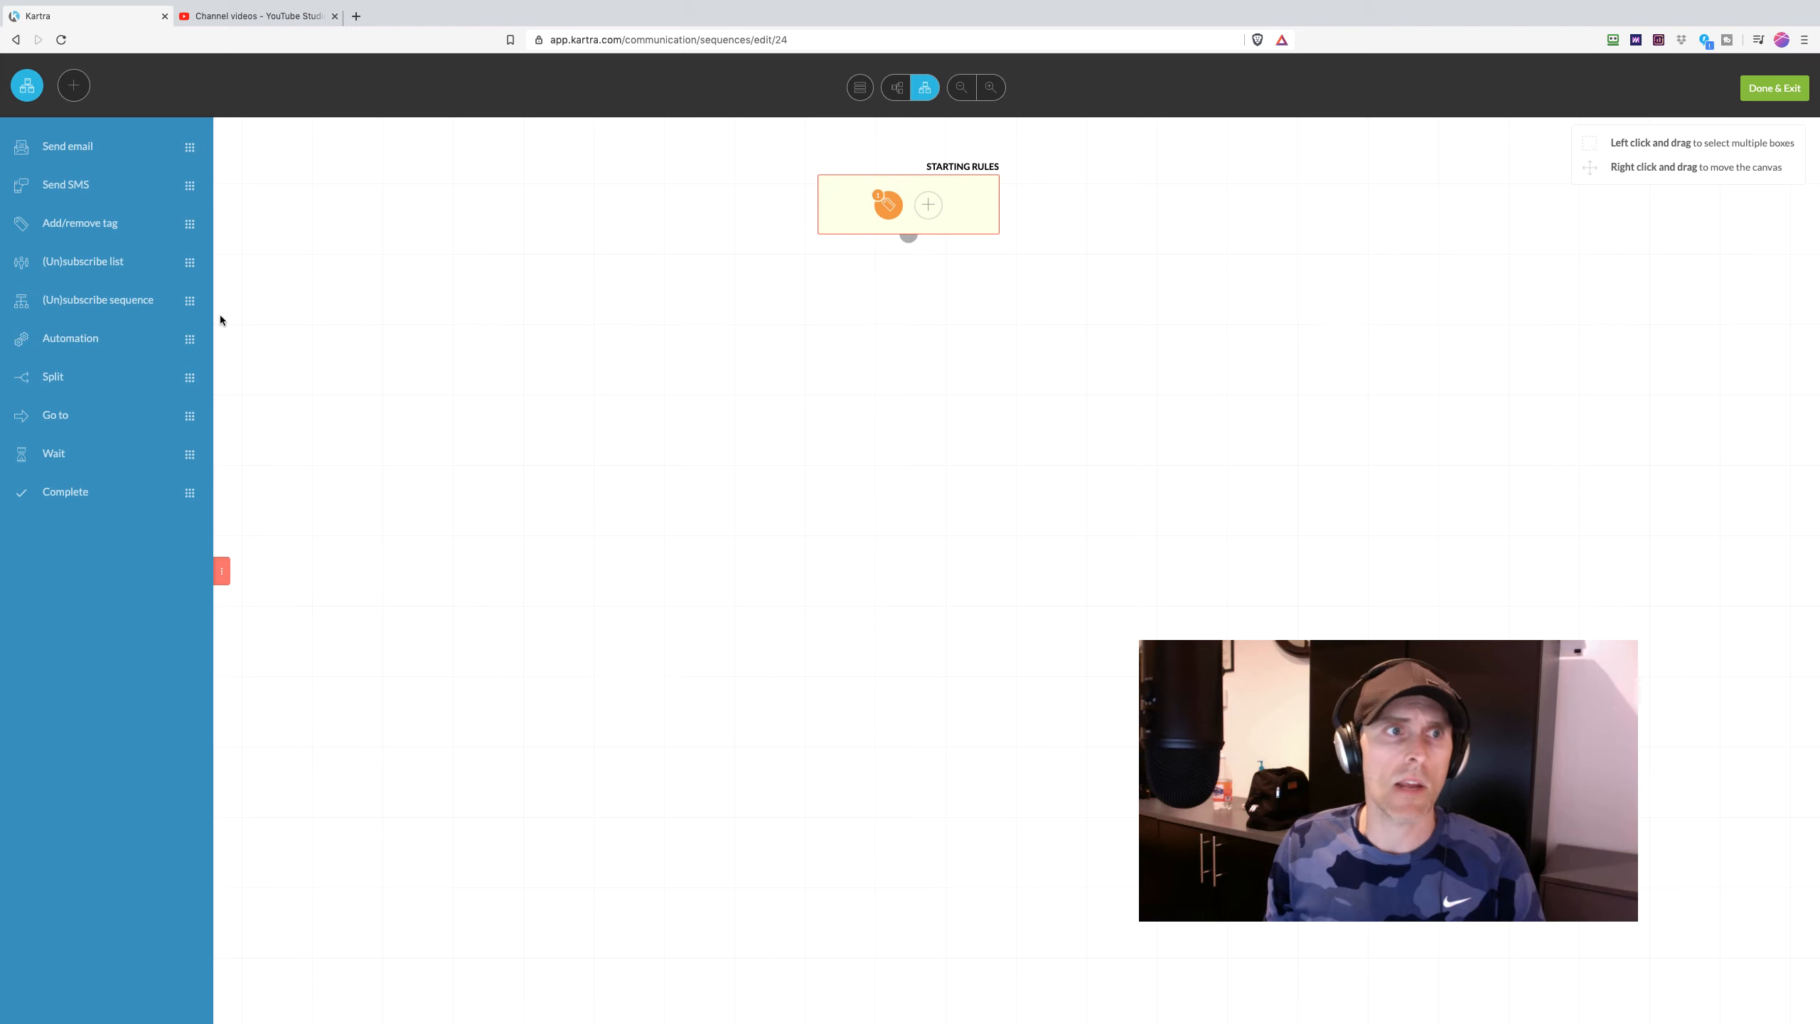
- Add a Split step below the starting rules that runs right after the previous step, on all days at any time
drag(202, 377, 993, 296)
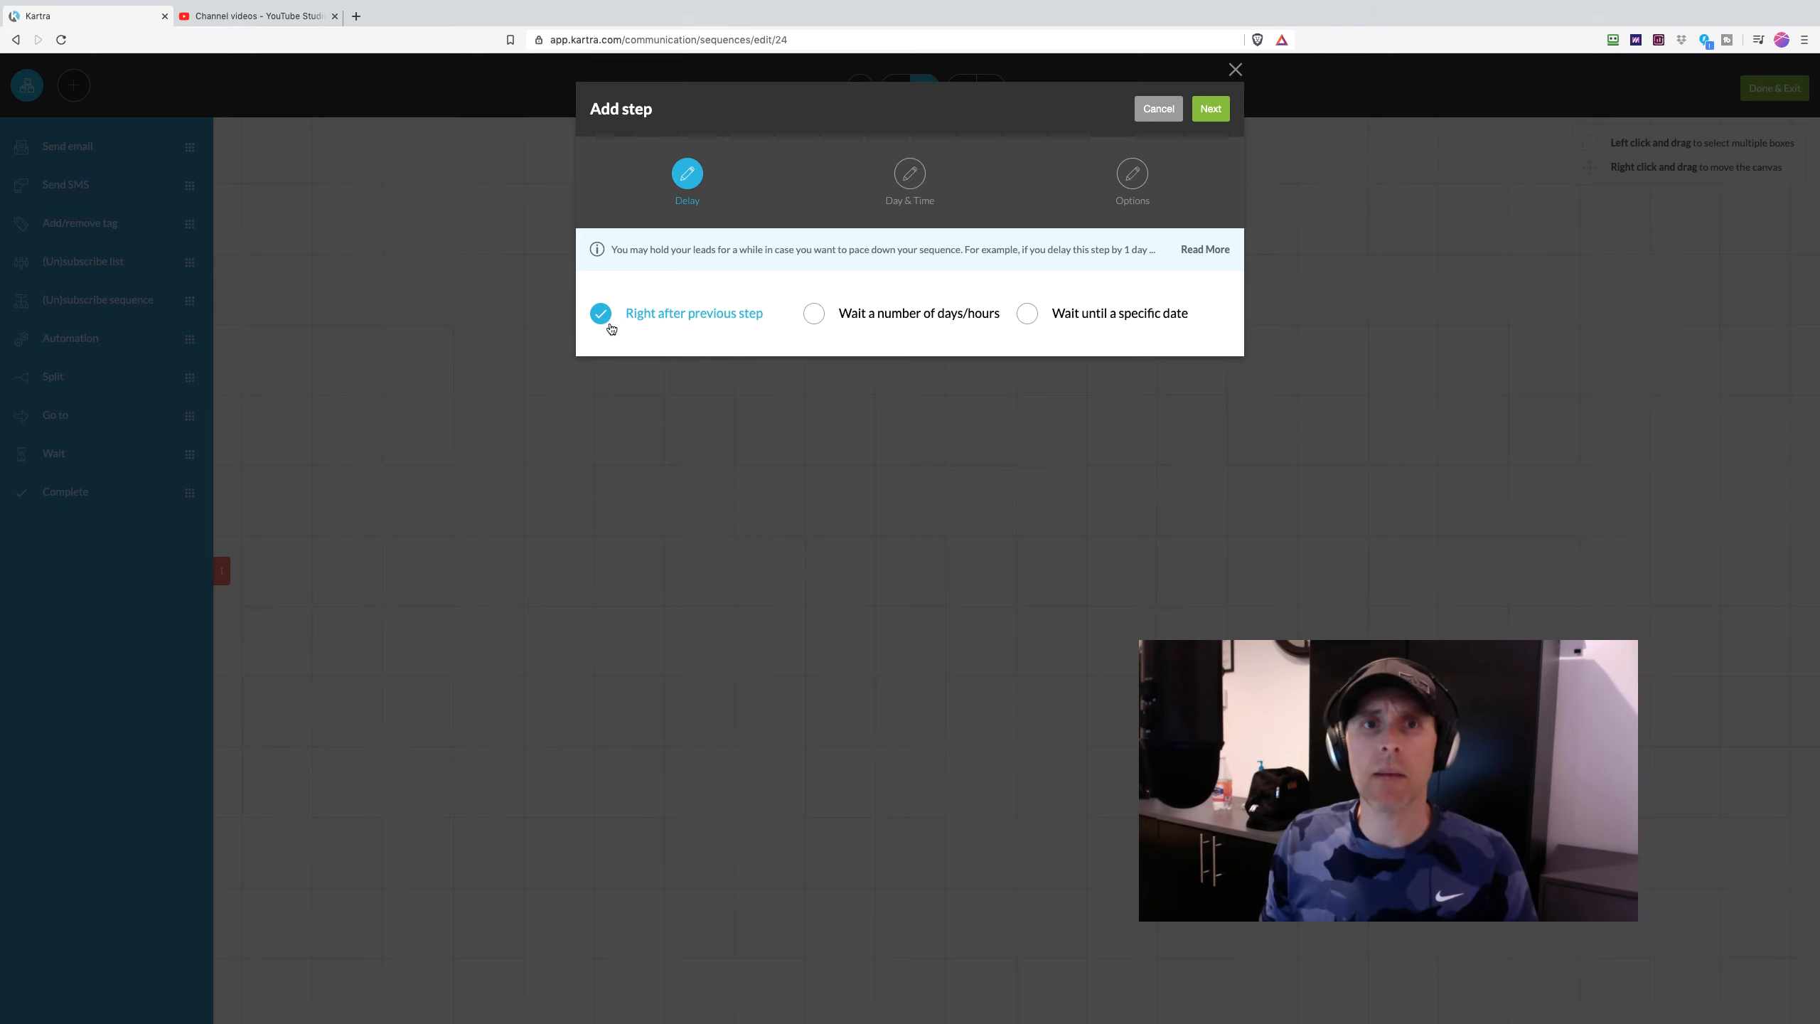
click(1210, 109)
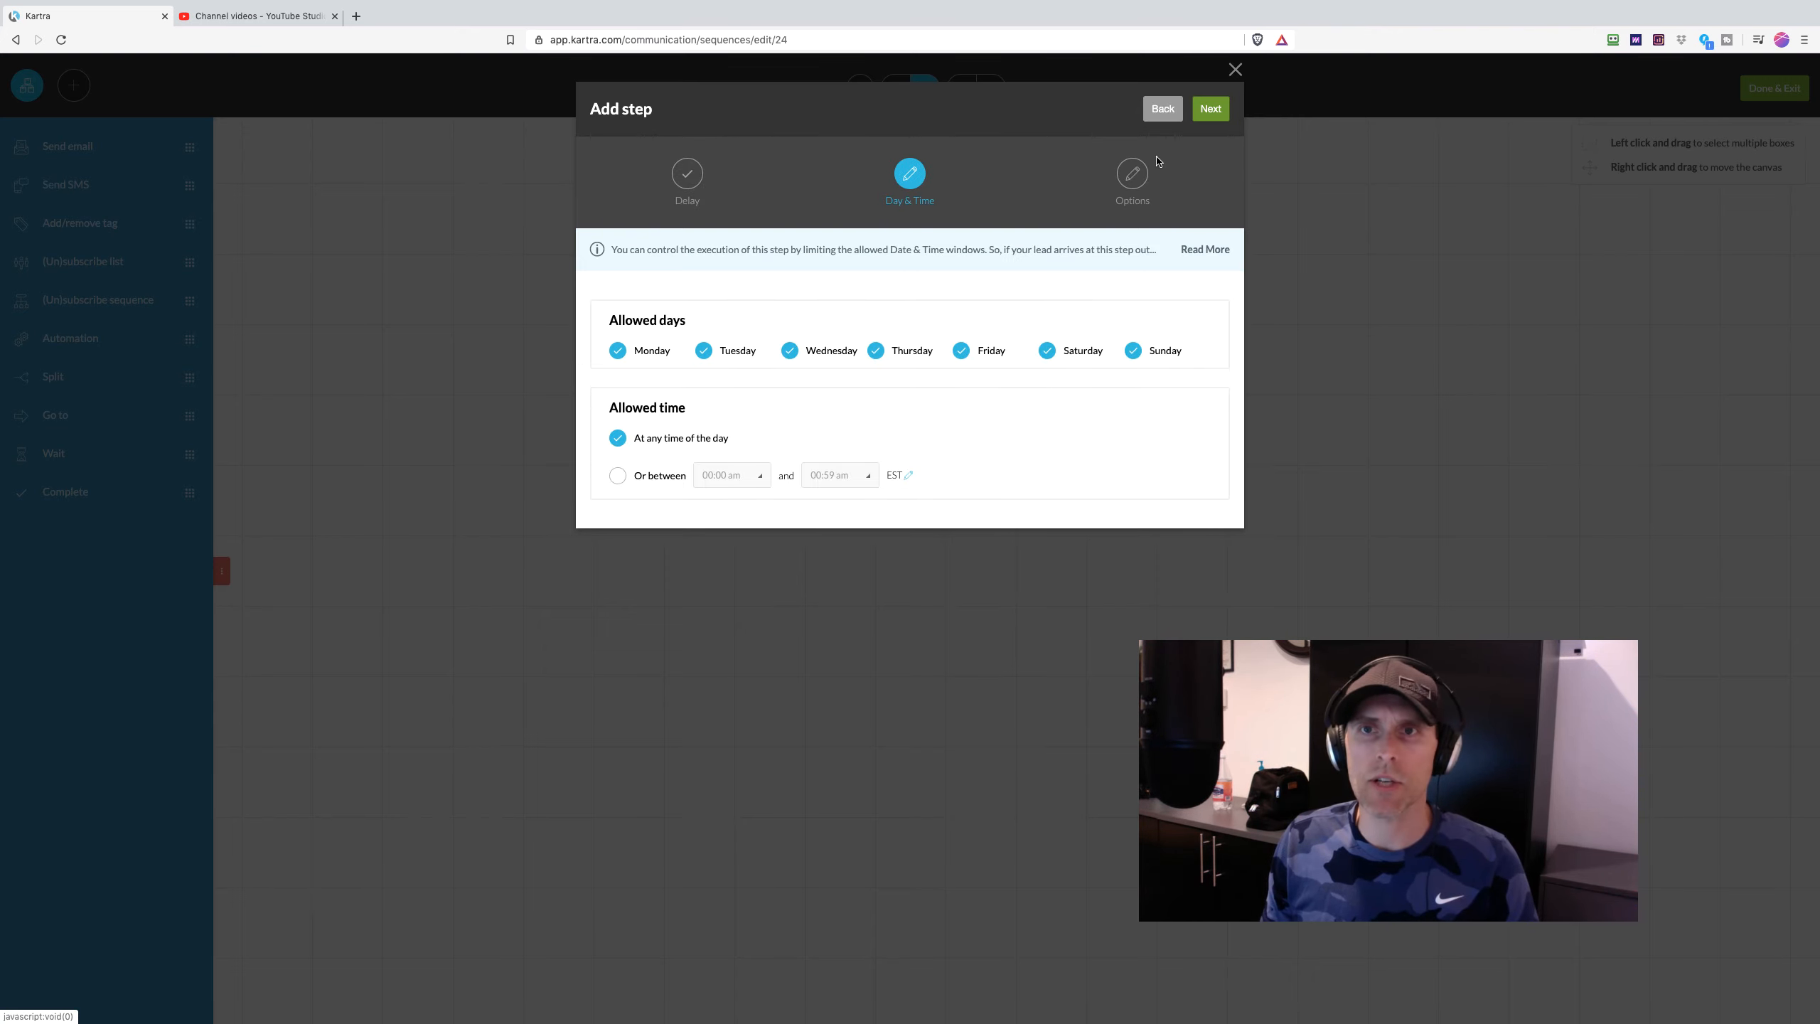
click(1211, 108)
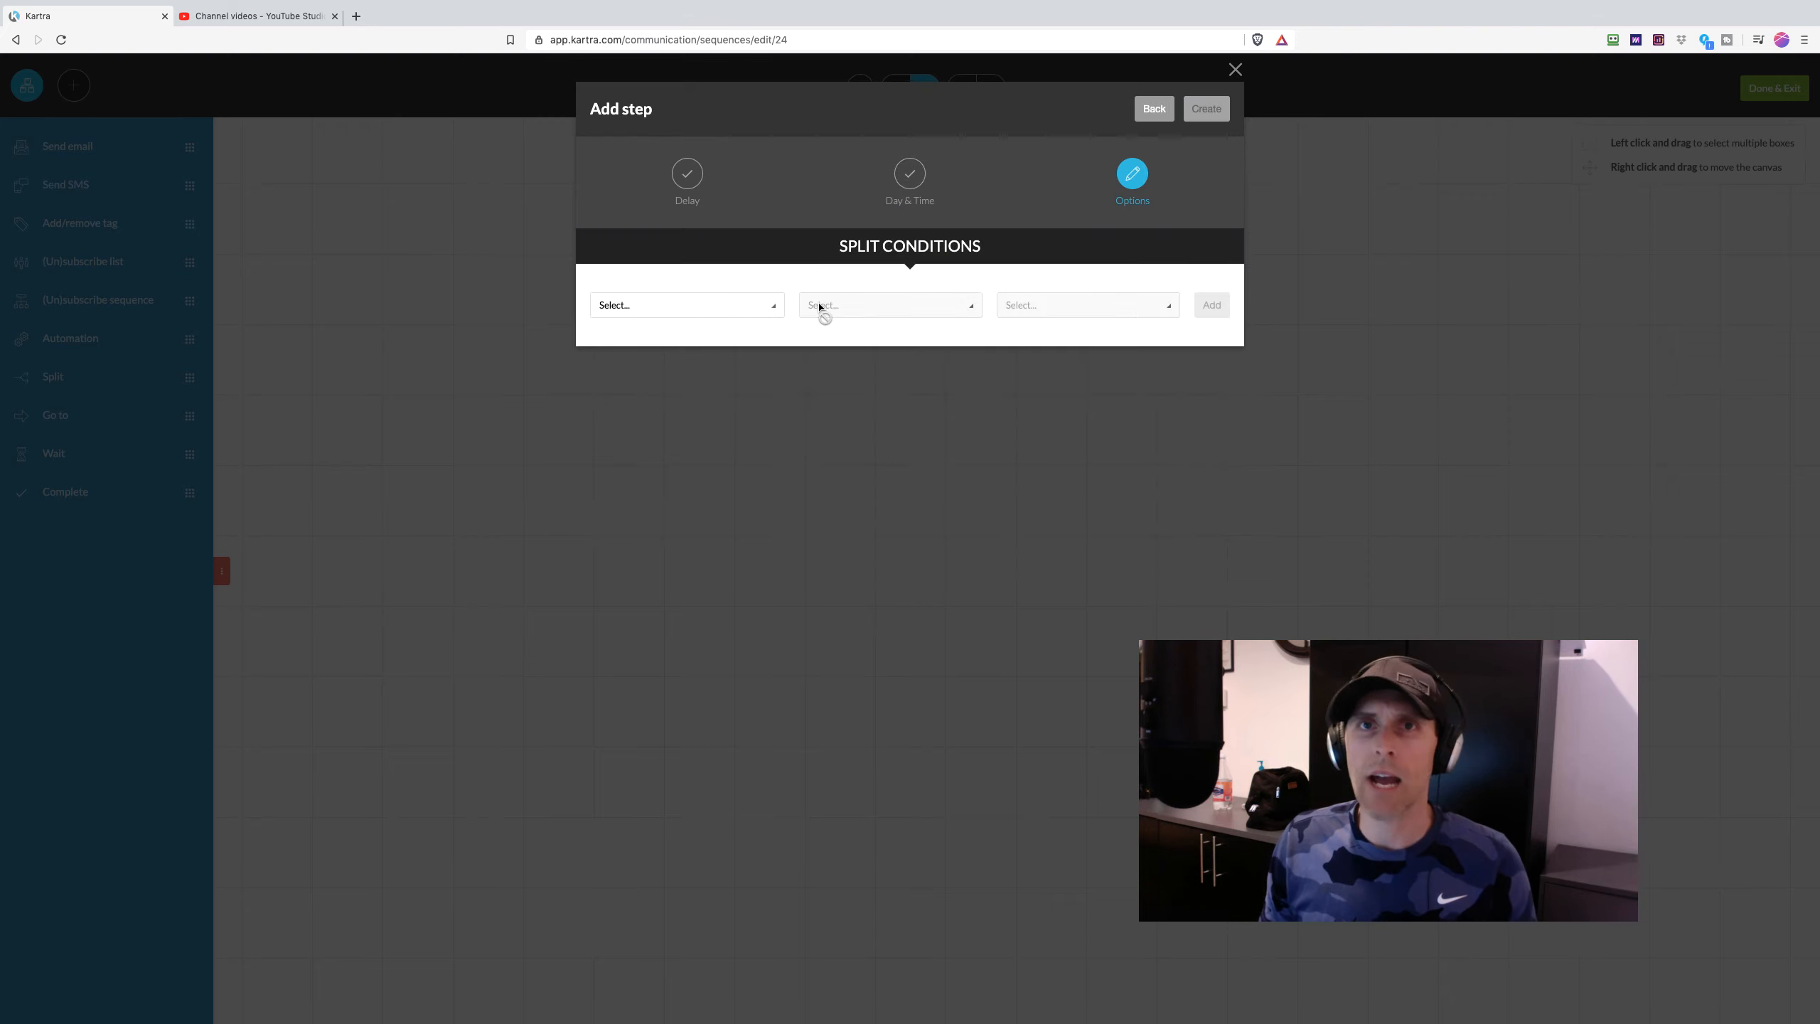
- Add the split condition "Has access to membership" for RMT - Soft-Tissue System at any access level, and create the split step
click(694, 307)
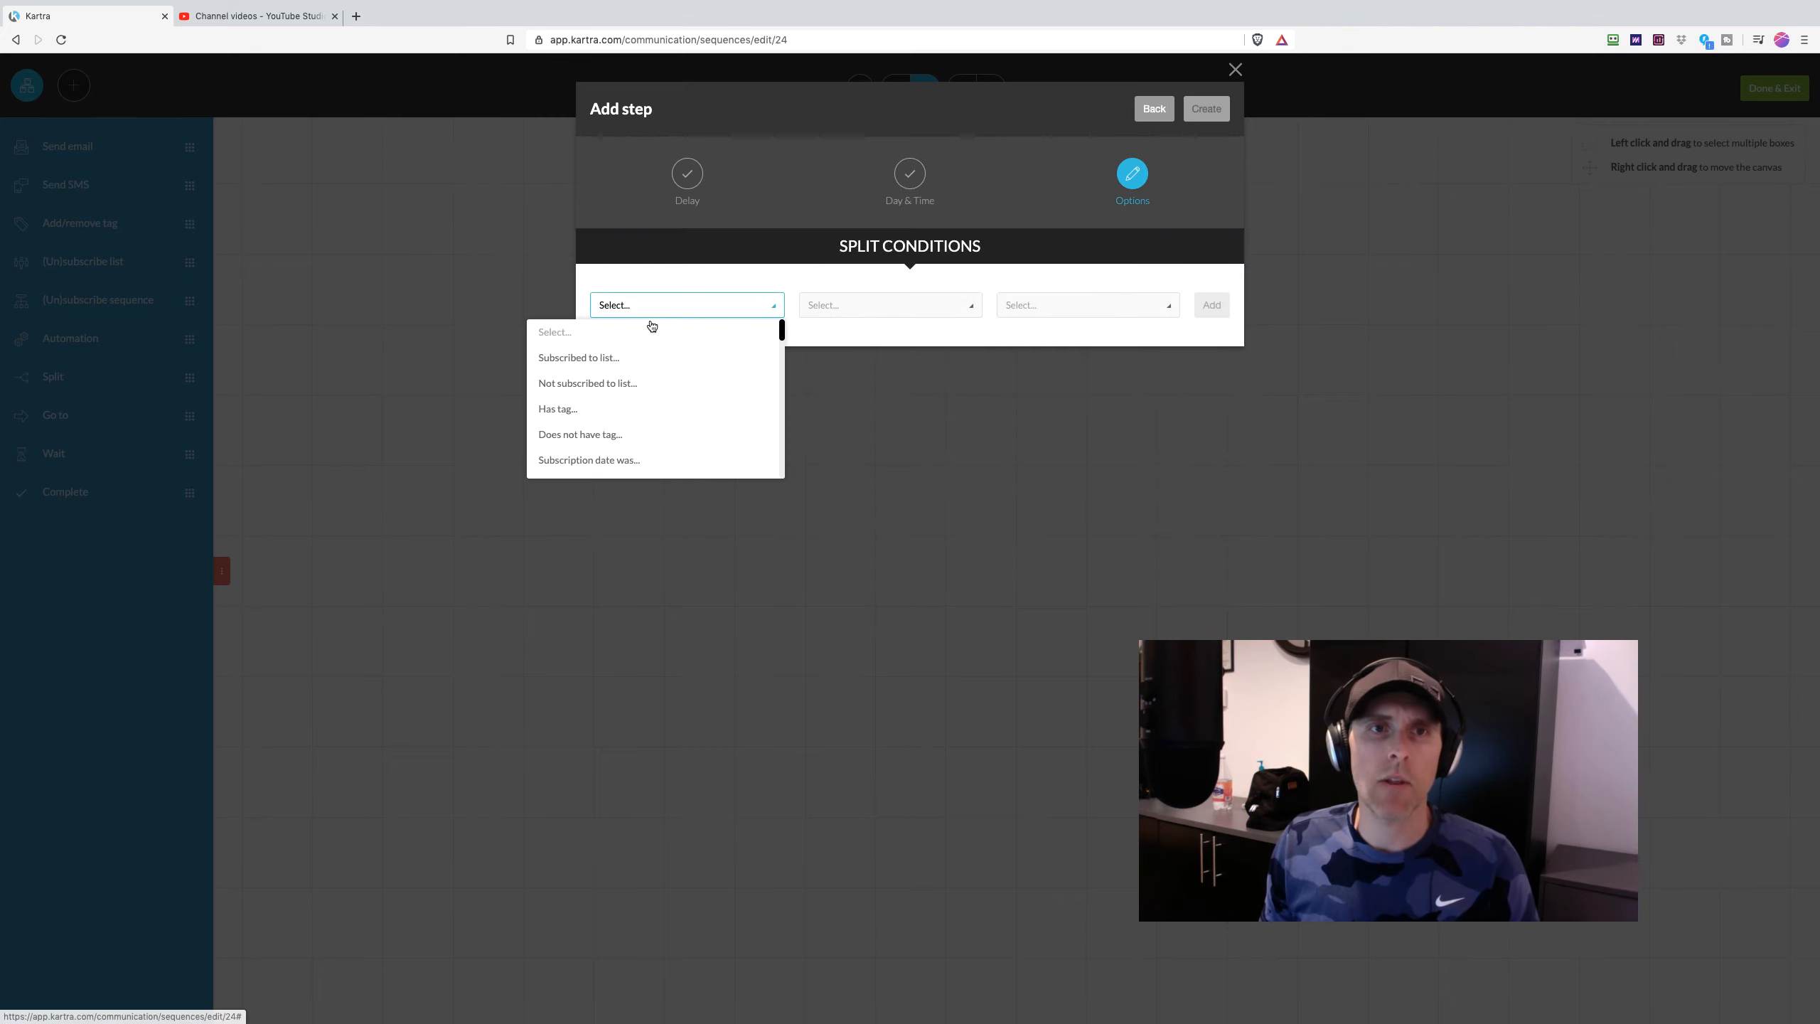
scroll(602, 430, down, 5)
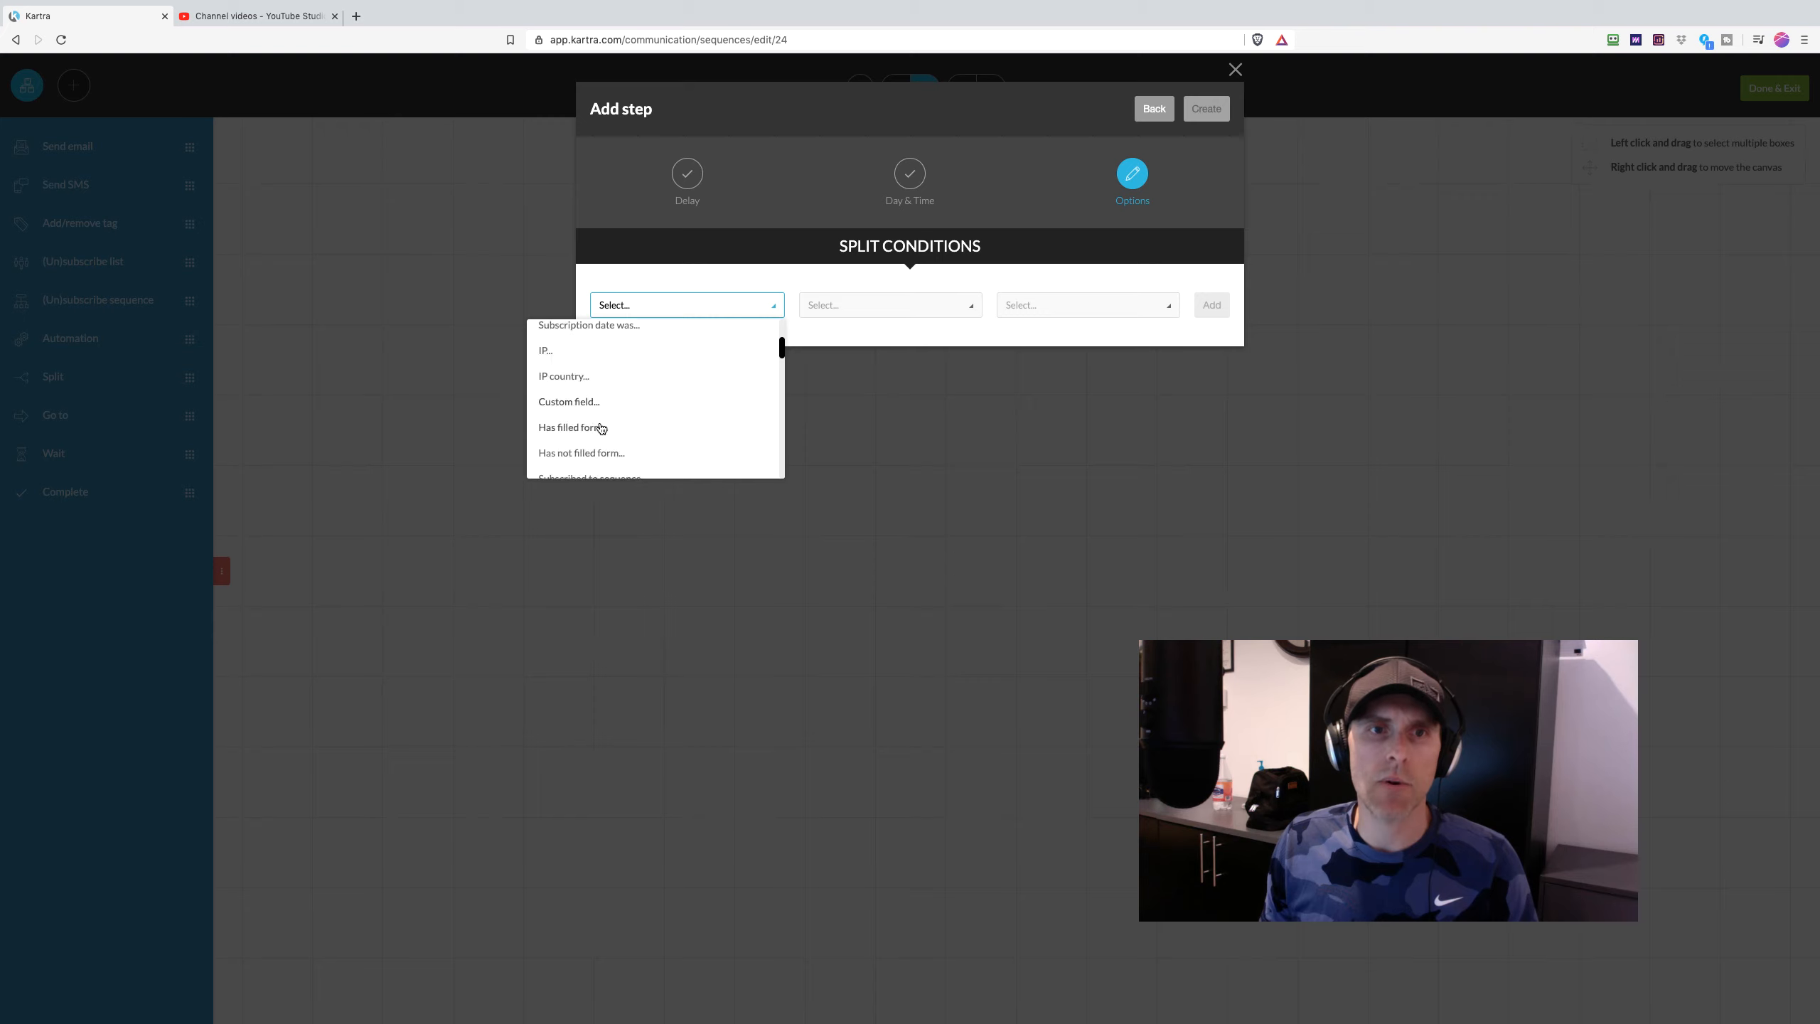
scroll(601, 439, down, 5)
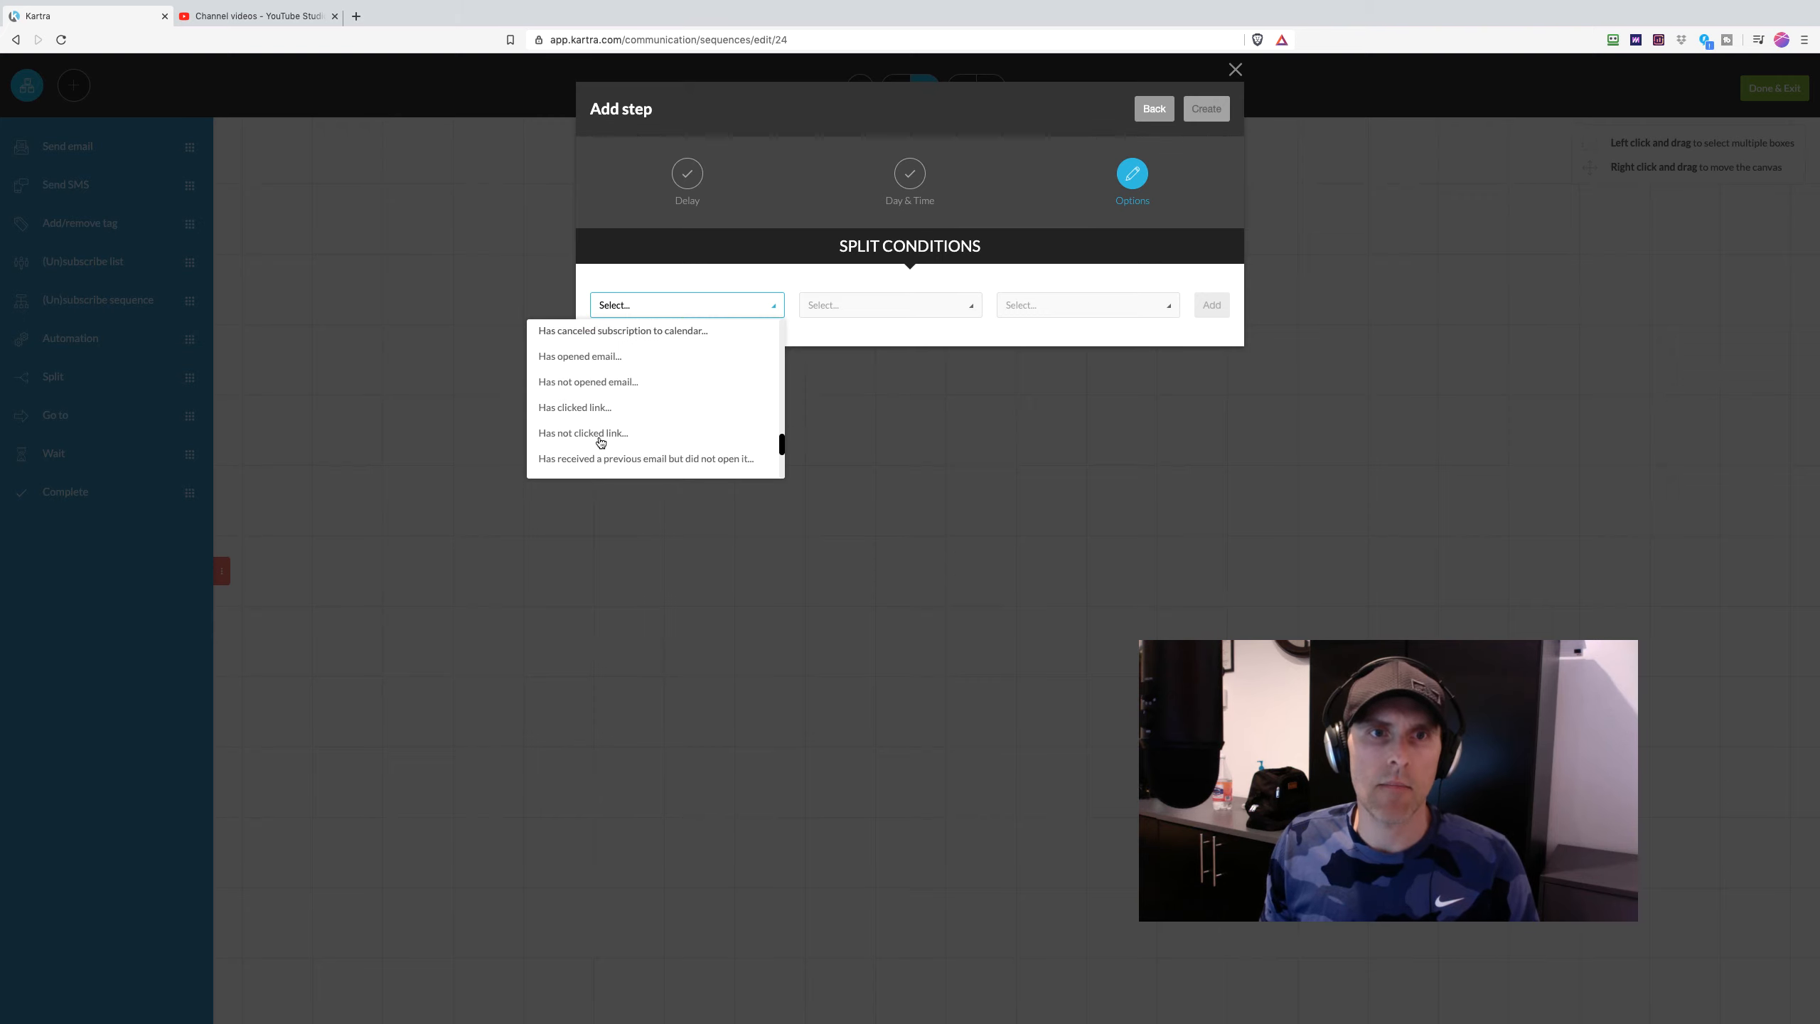
scroll(630, 440, up, 5)
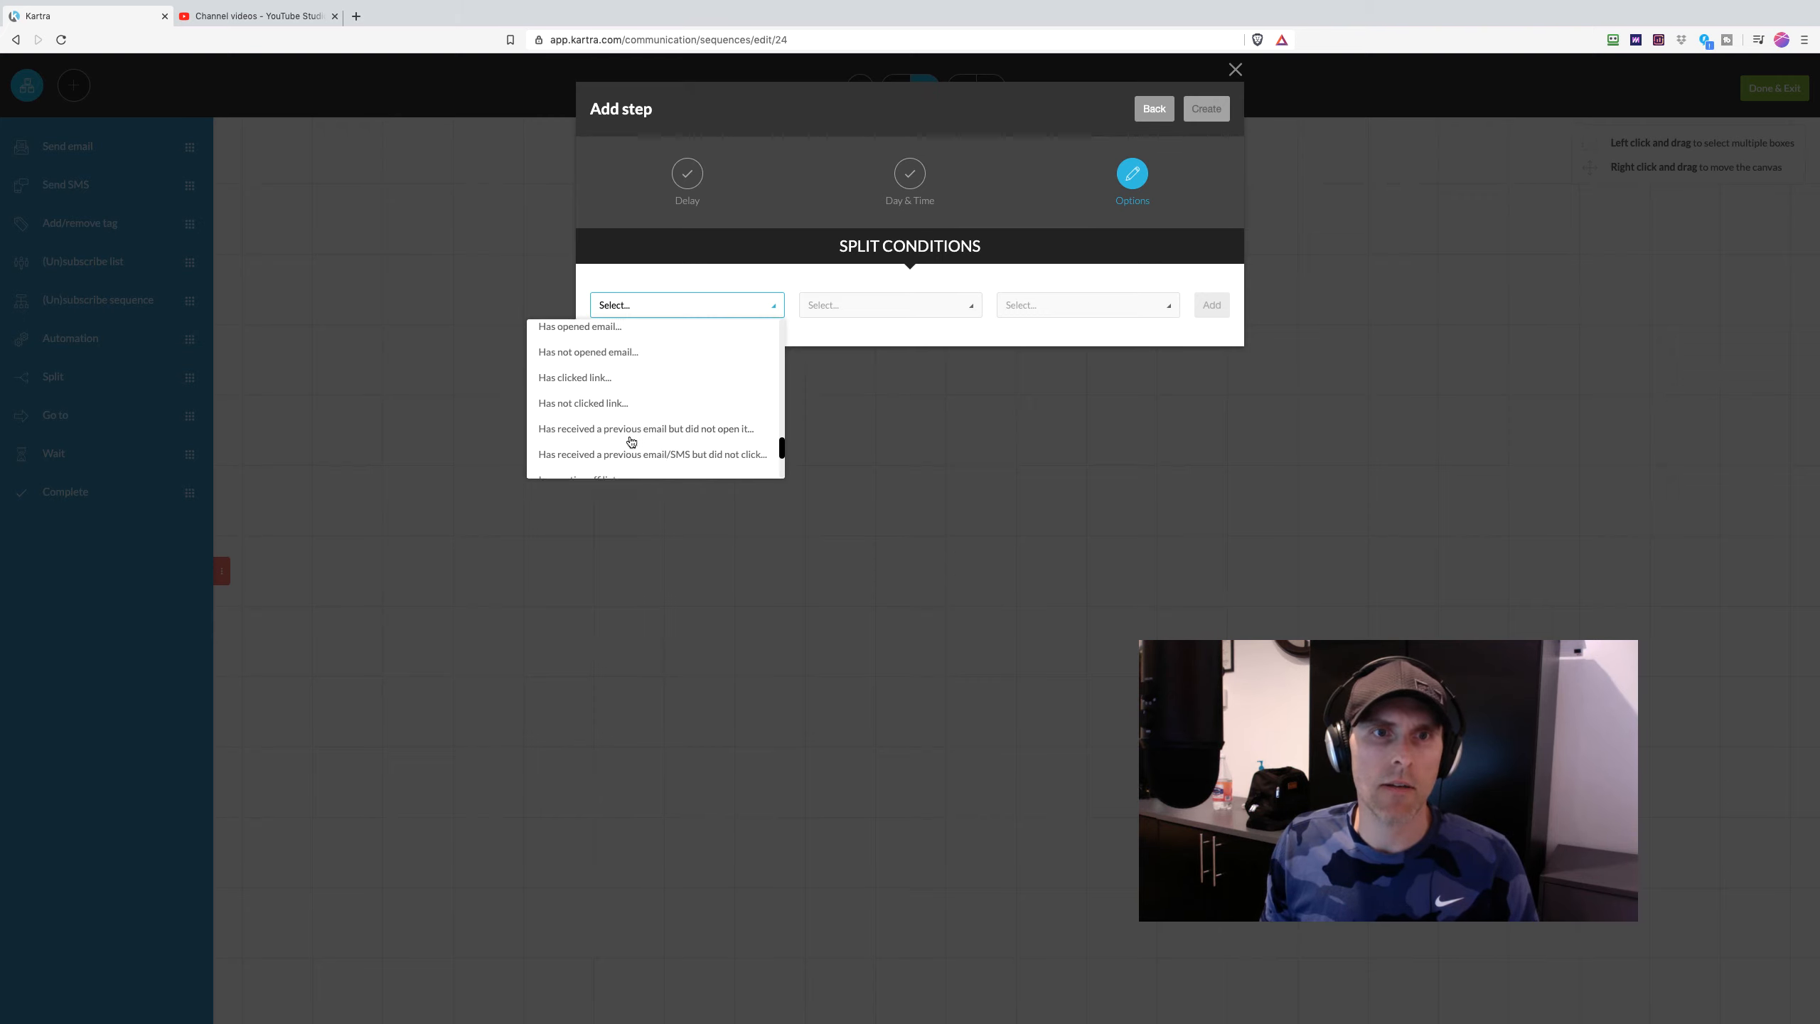
scroll(631, 442, up, 1)
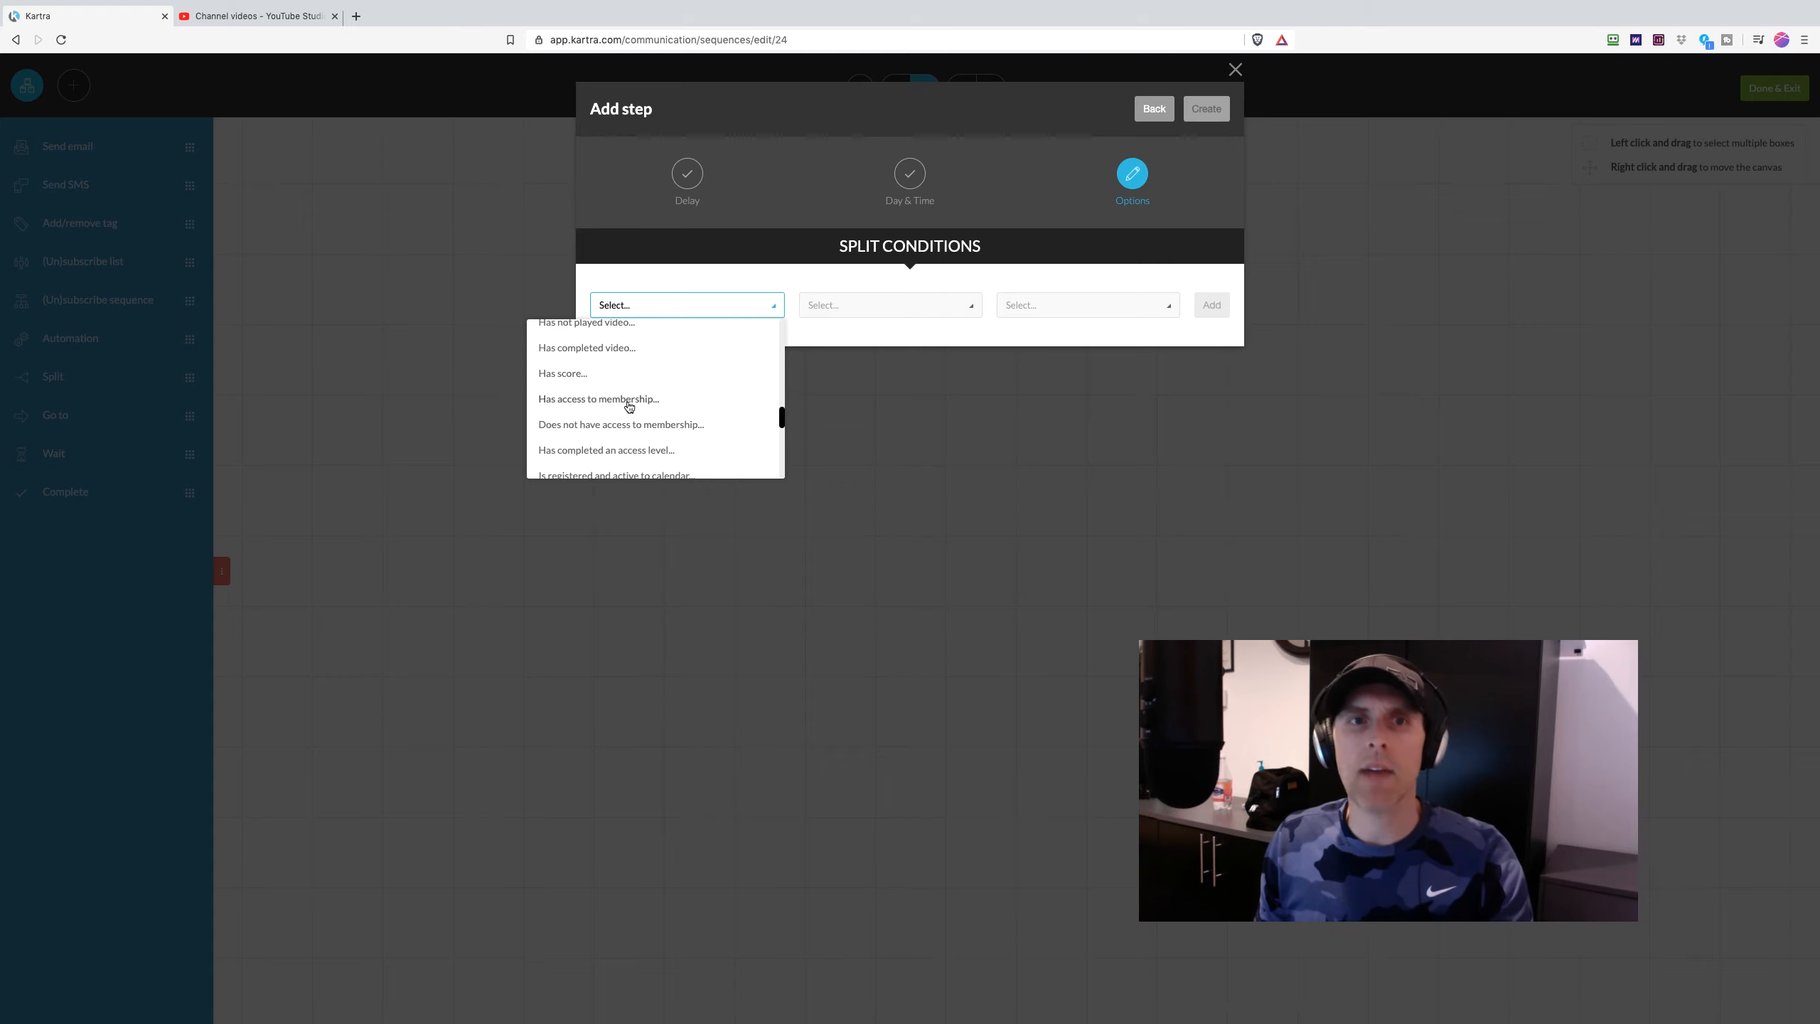
click(630, 402)
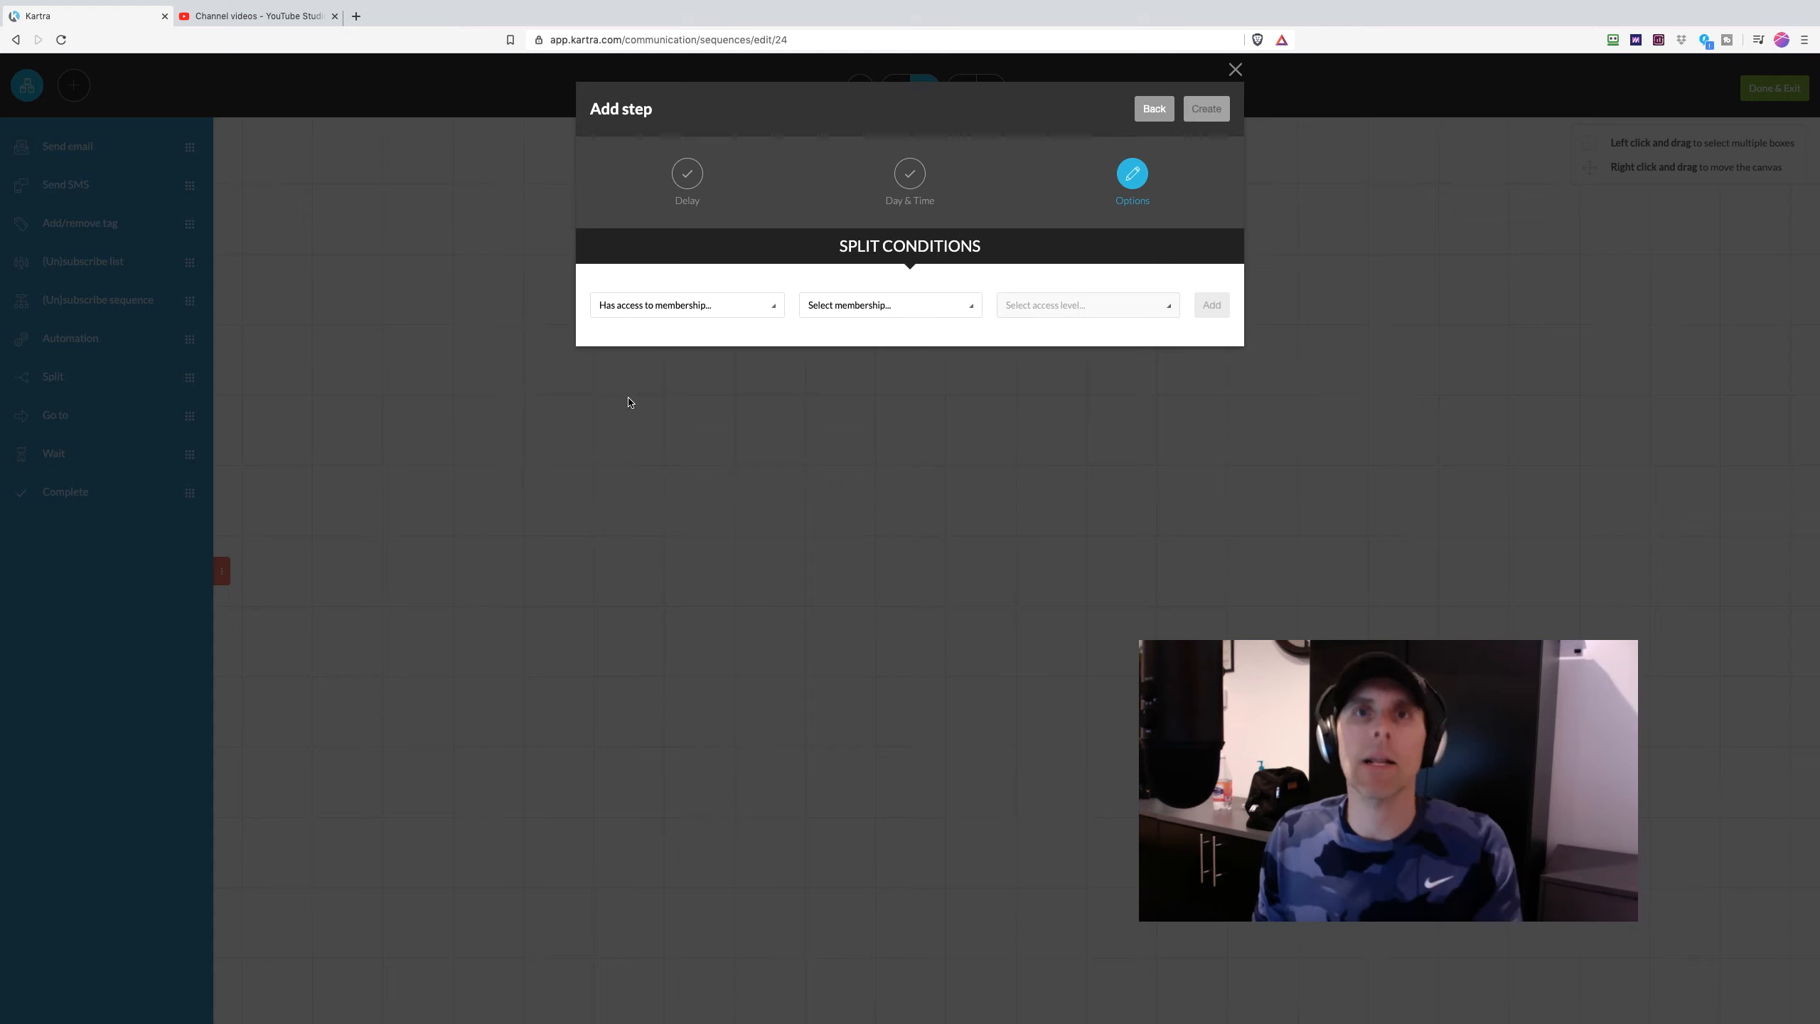
click(875, 305)
click(889, 357)
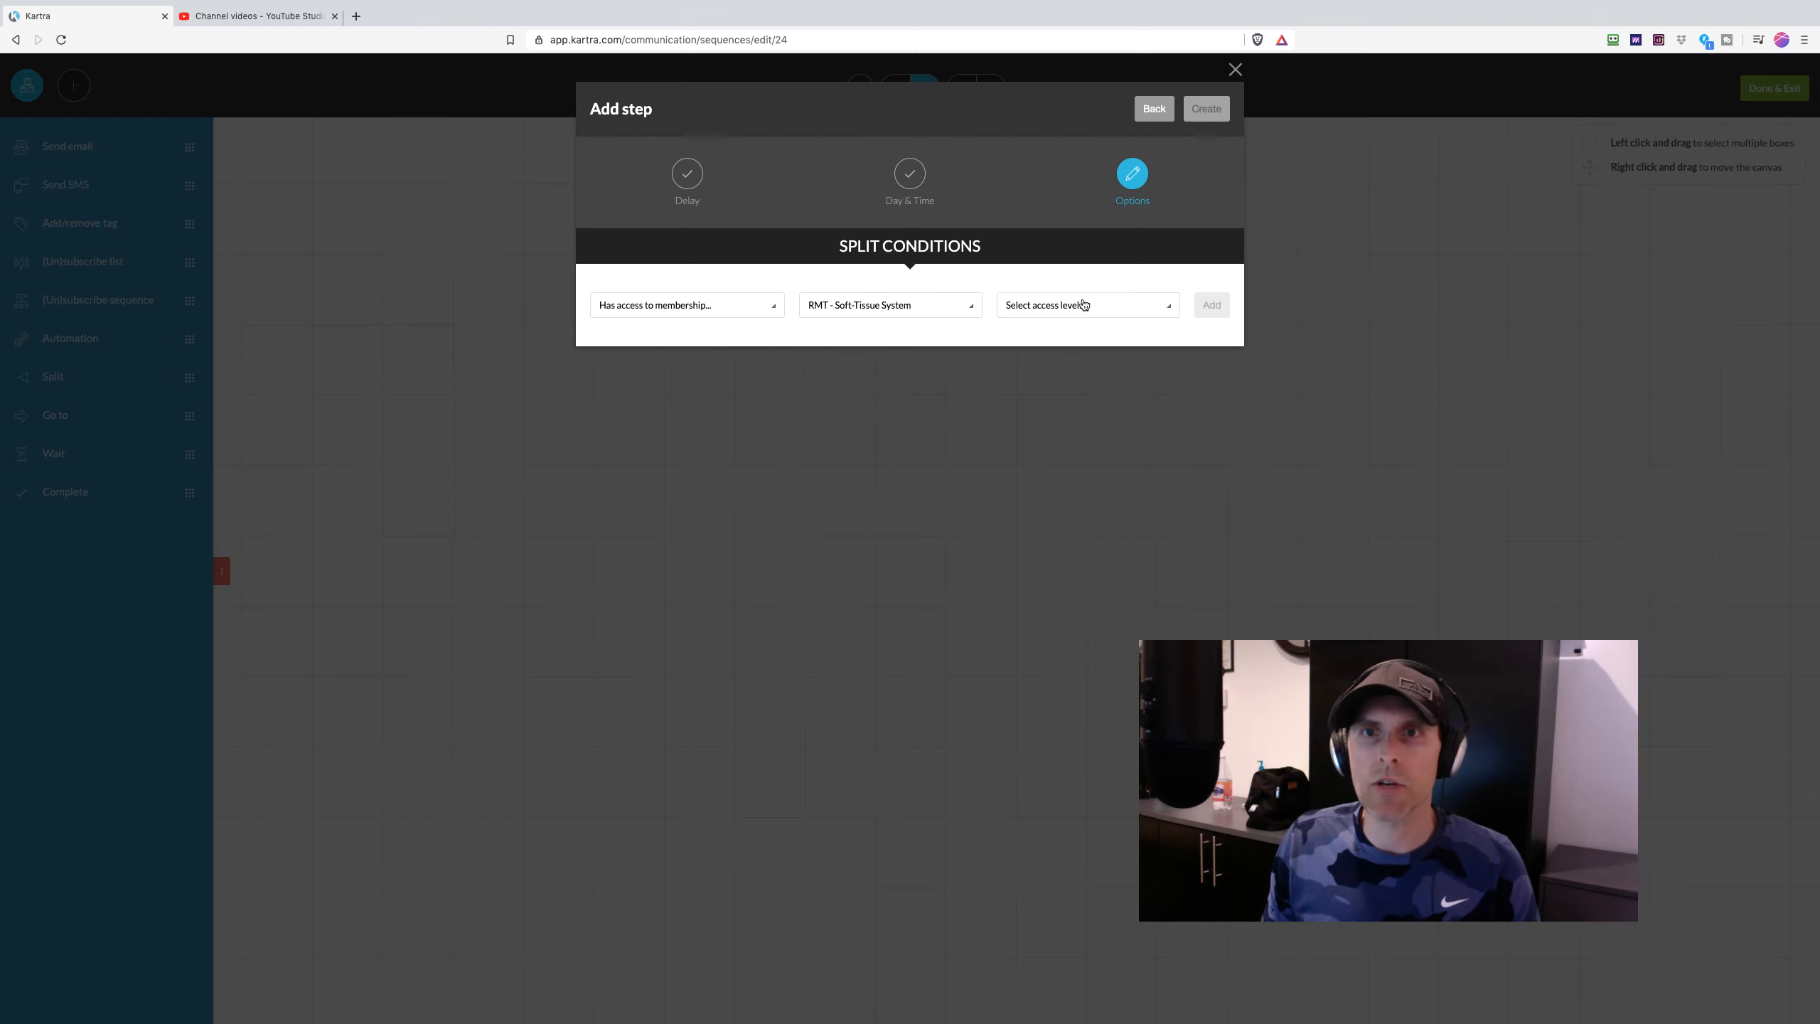
click(1082, 305)
click(1038, 357)
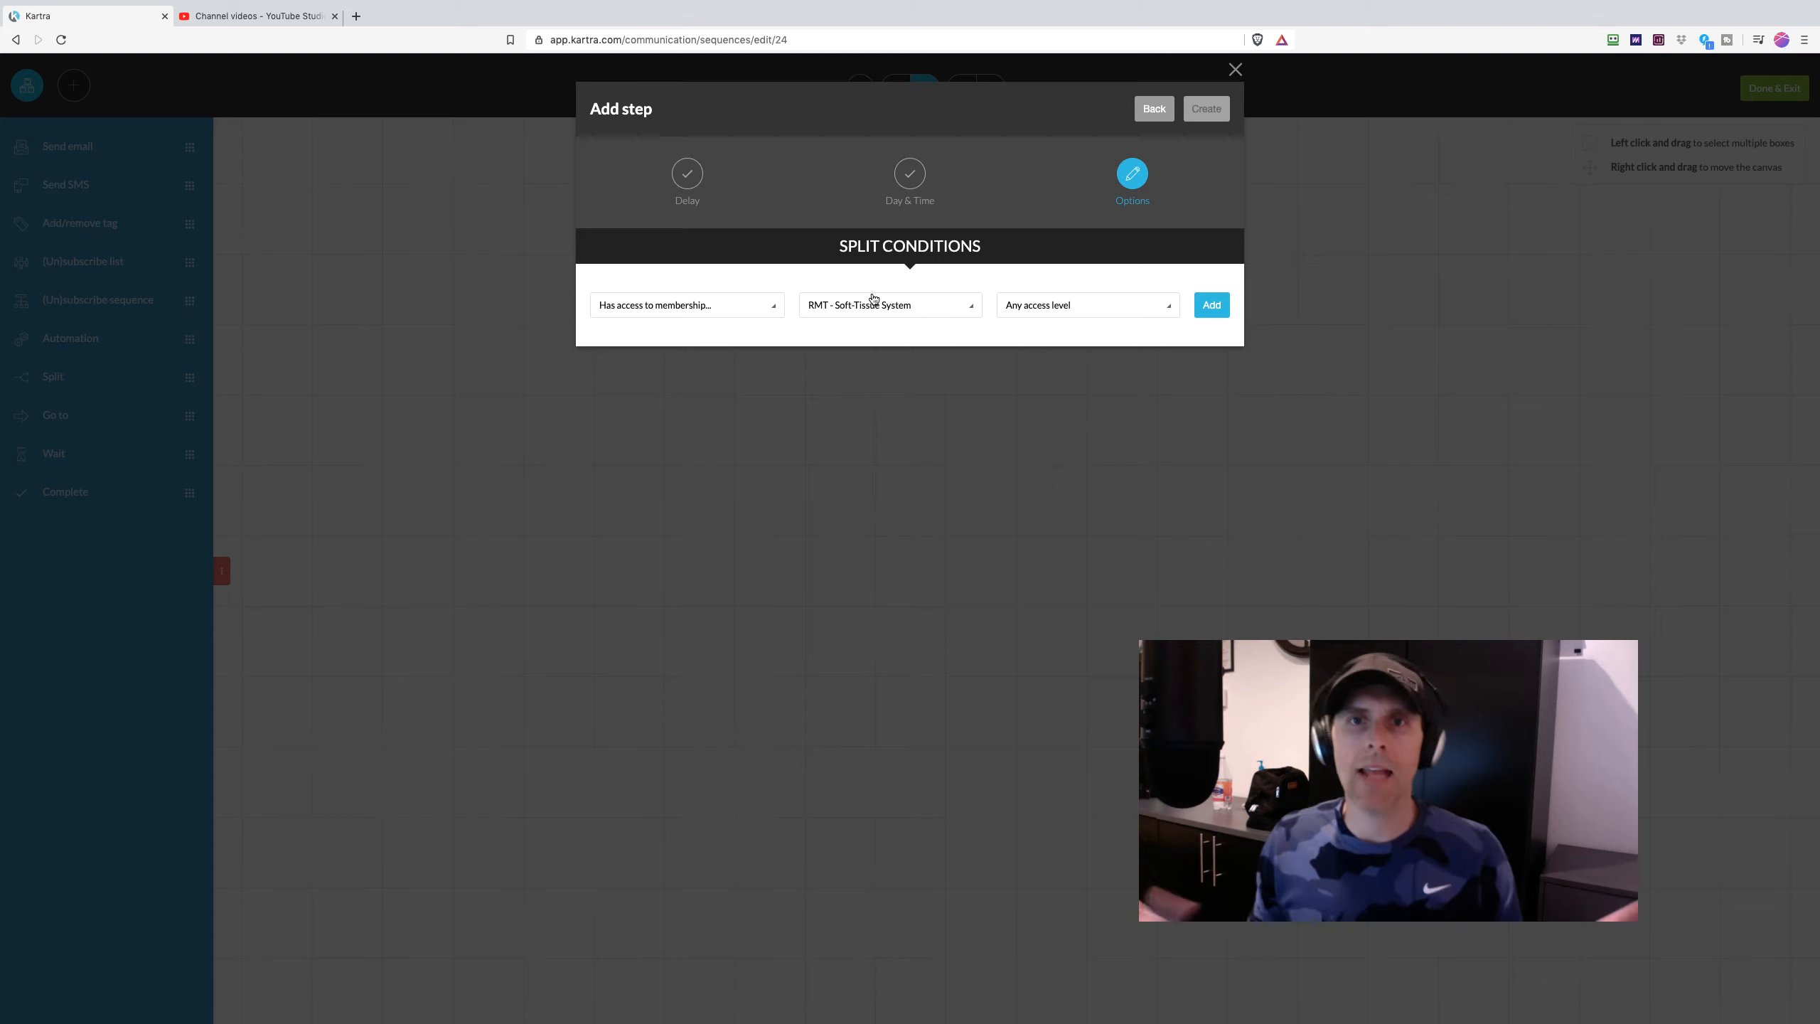
click(1210, 305)
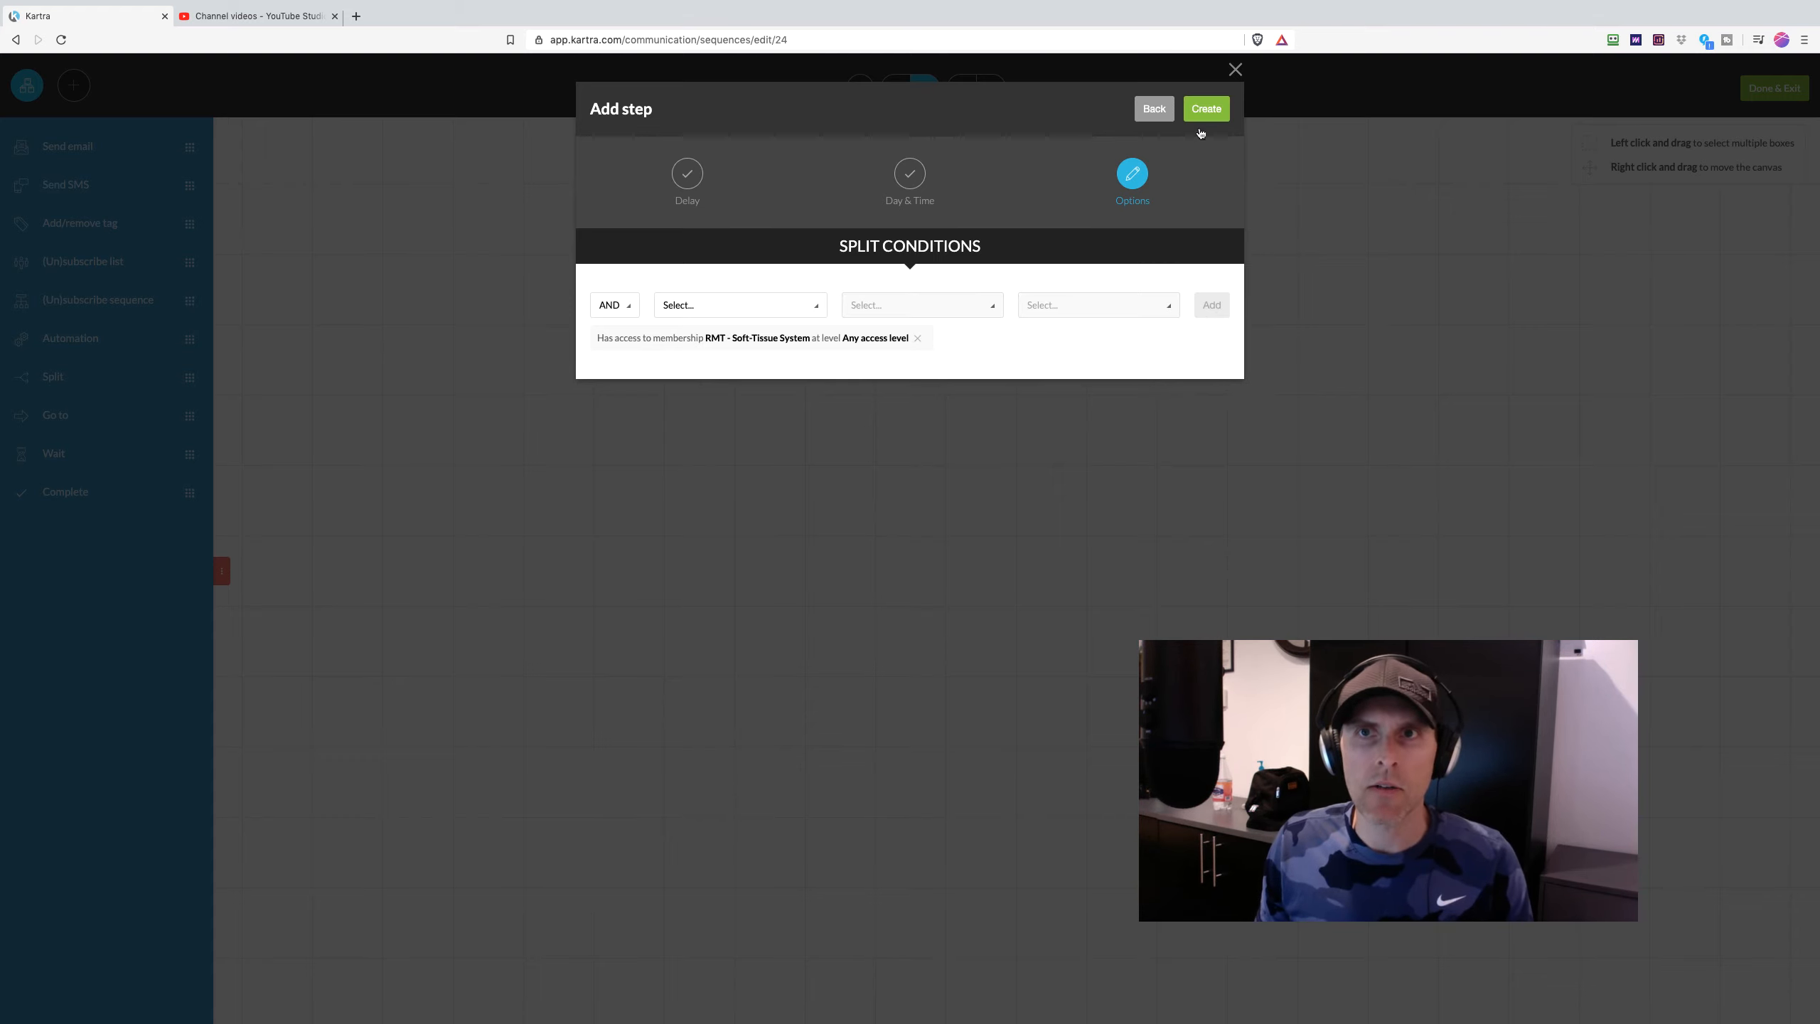
click(1203, 107)
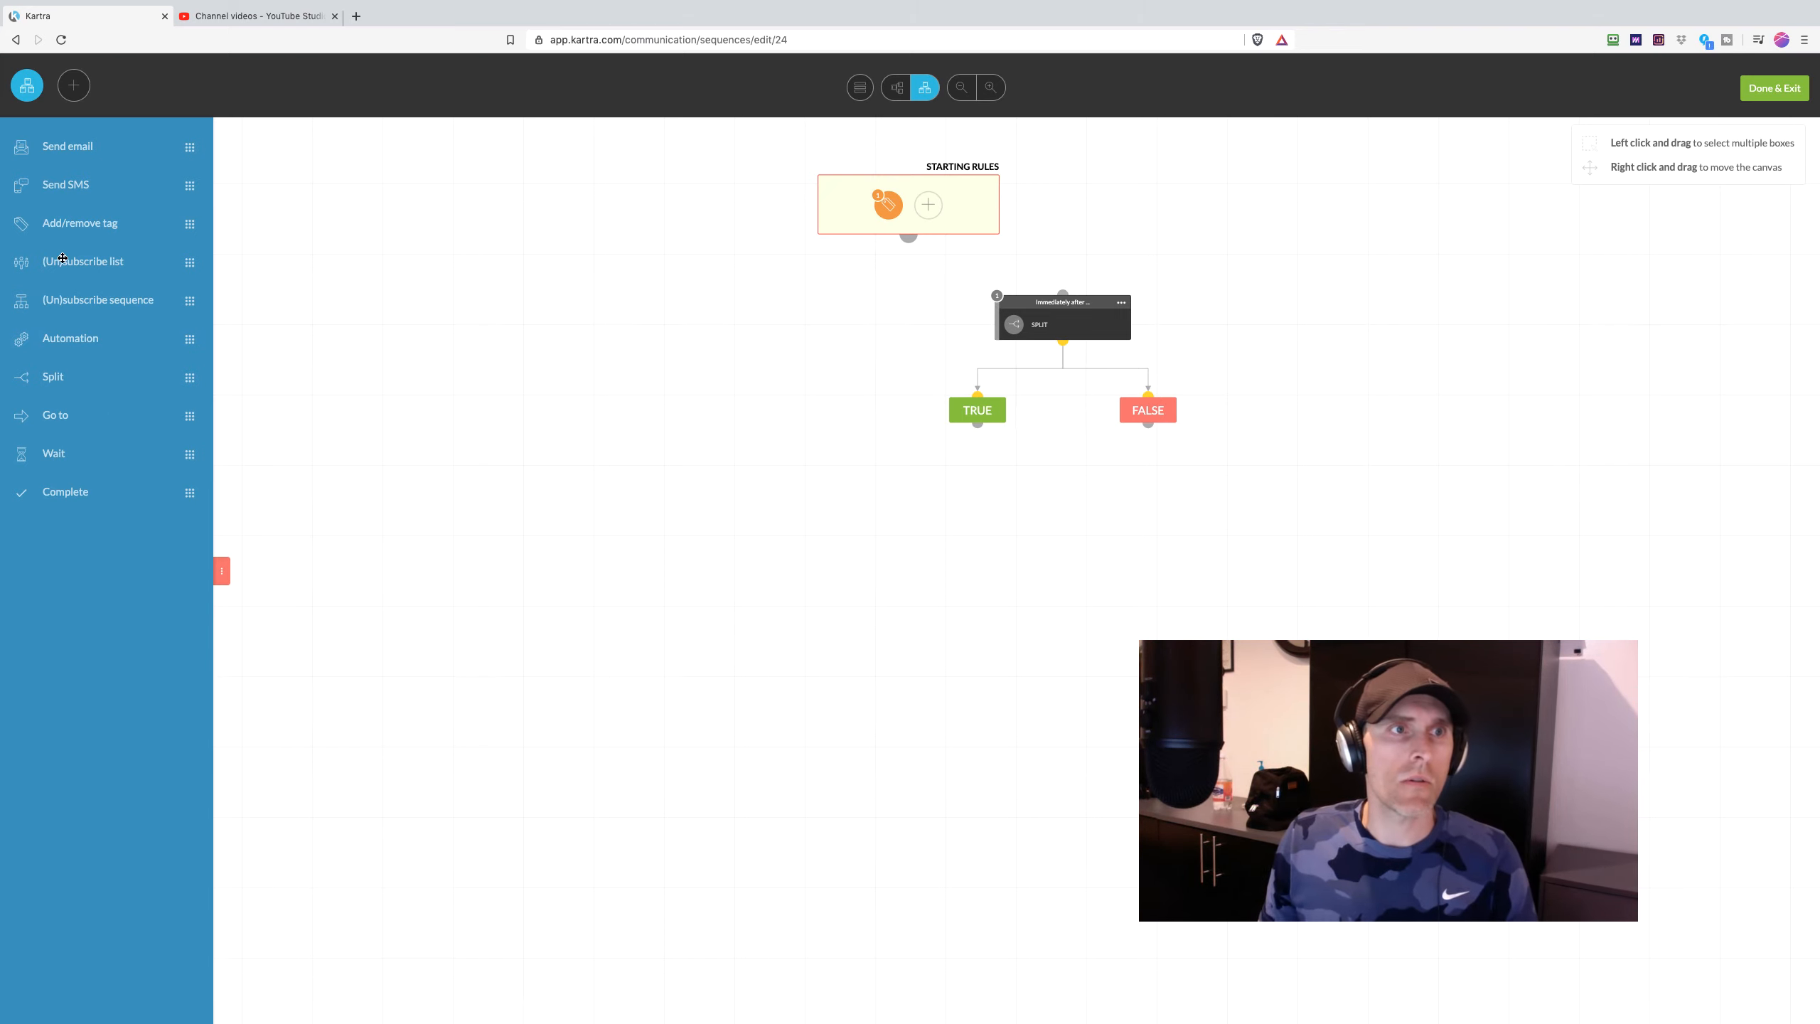
- Add a Send email step beneath the split branches, sent right after the previous step on all days at any time
drag(98, 147, 1026, 520)
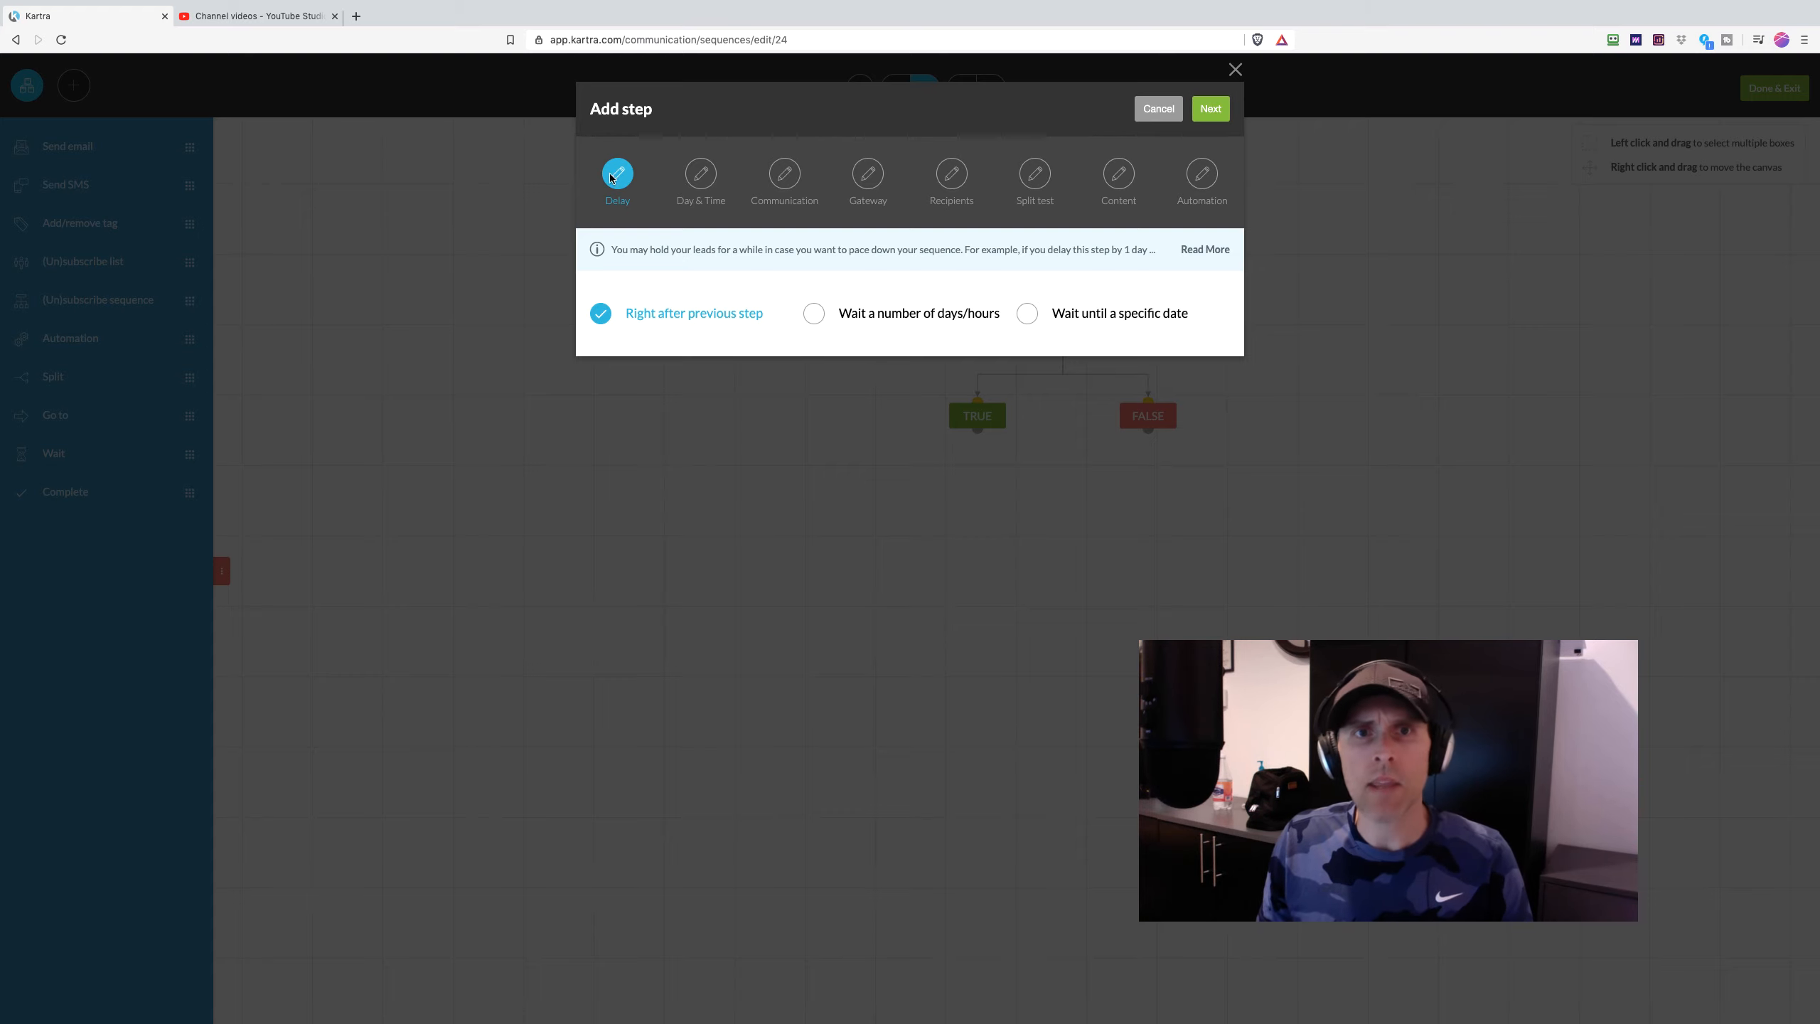
click(1210, 108)
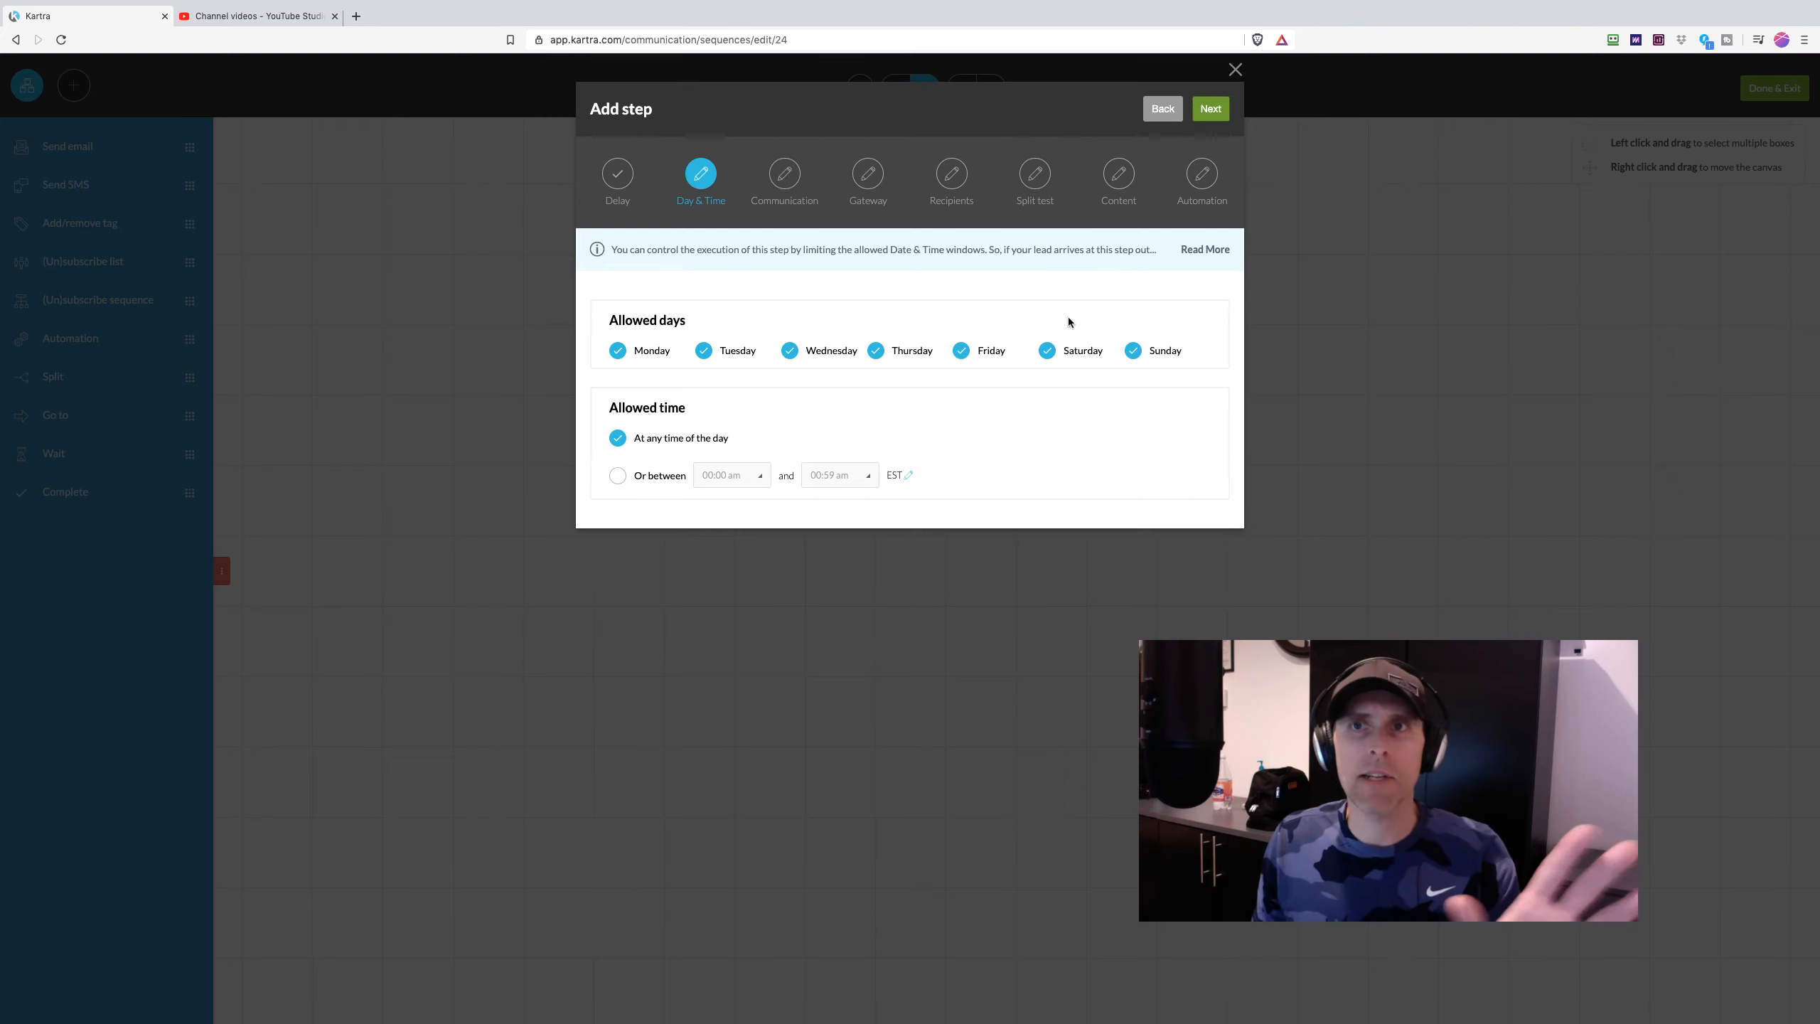
click(1210, 108)
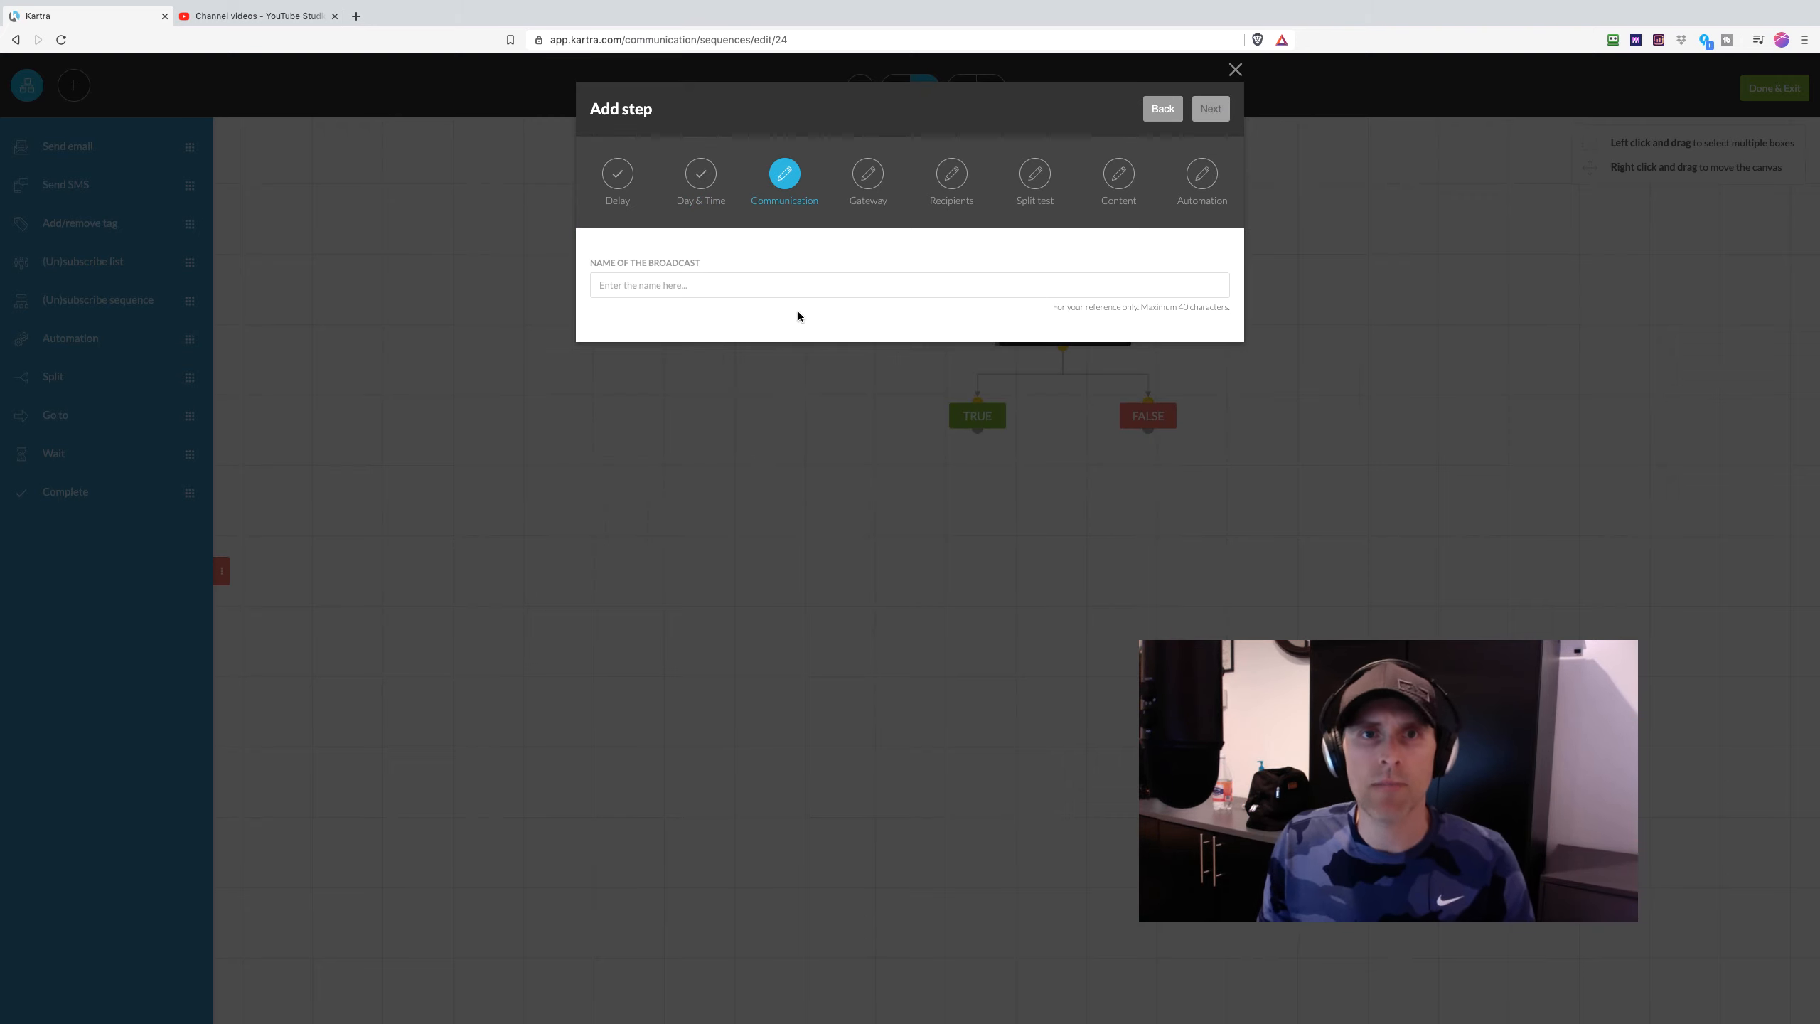
- Name the email broadcast "Deliver free ebook" and continue to its gateway settings
click(657, 285)
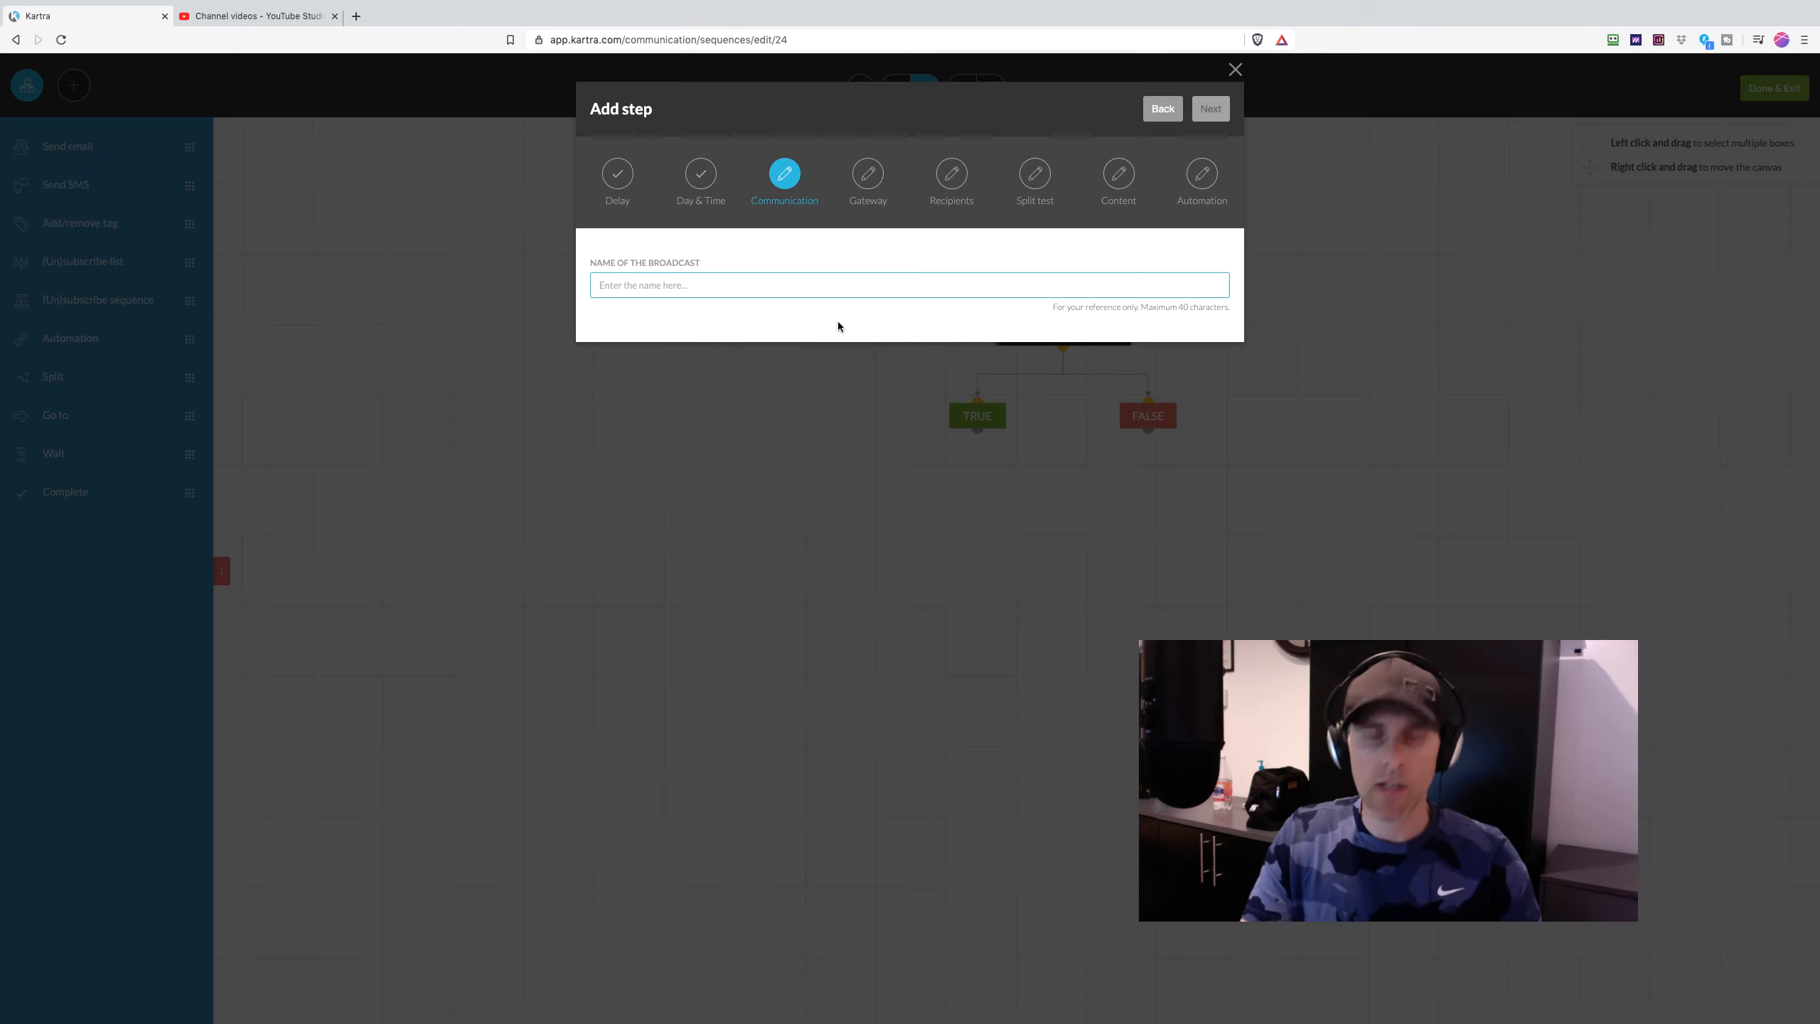
text(Delive3)
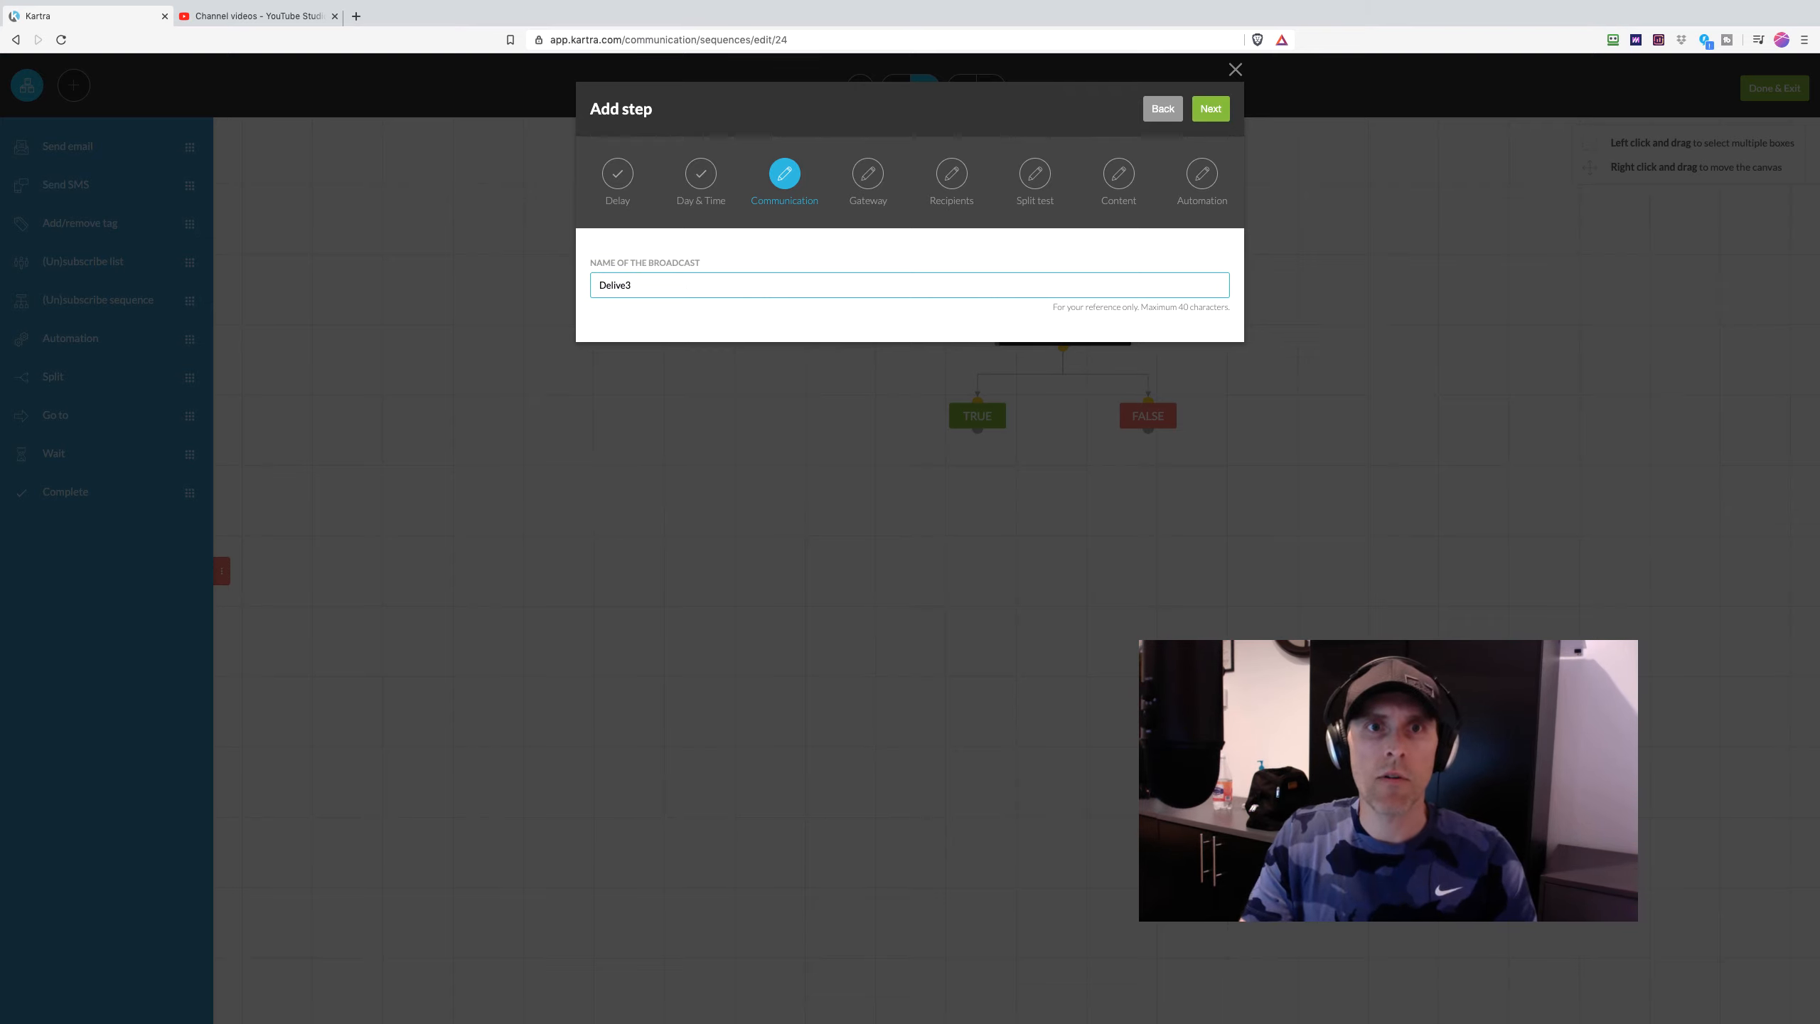
key(BackSpace)
text(r free ebook)
click(1205, 108)
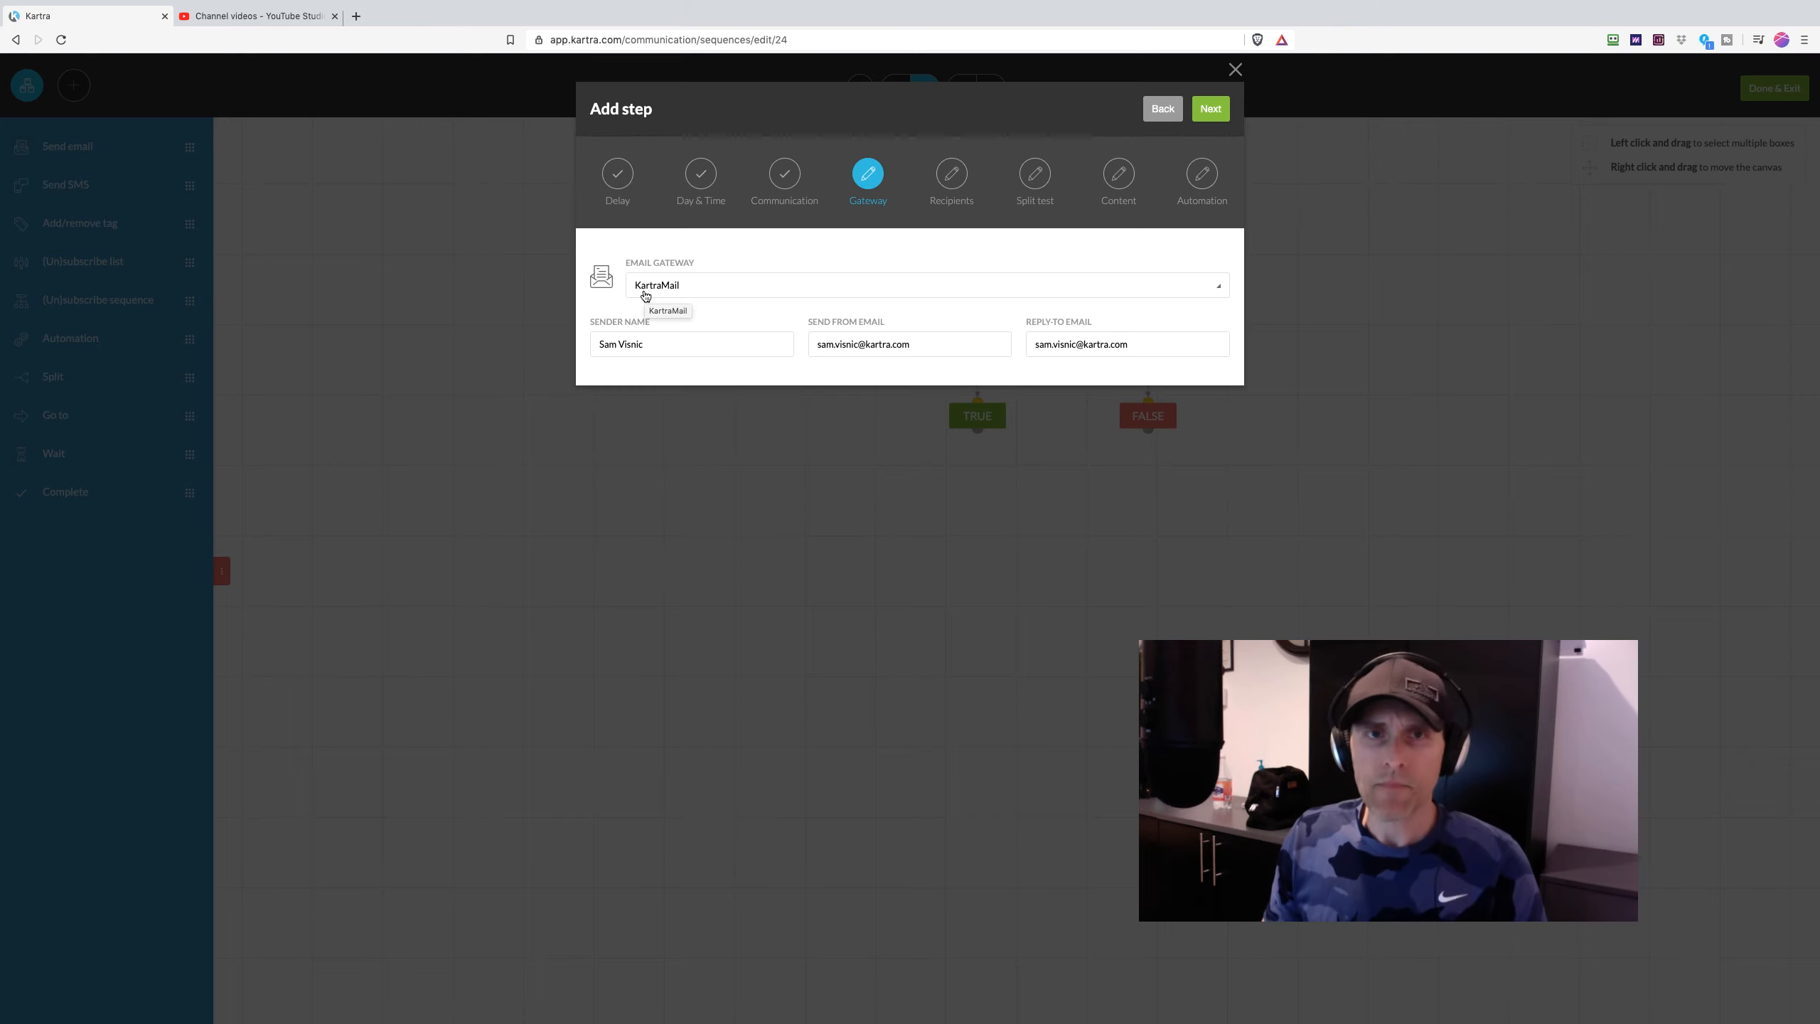
- Choose KartraMail as the email gateway and accept the prefilled sender name, send-from and reply-to addresses
click(692, 288)
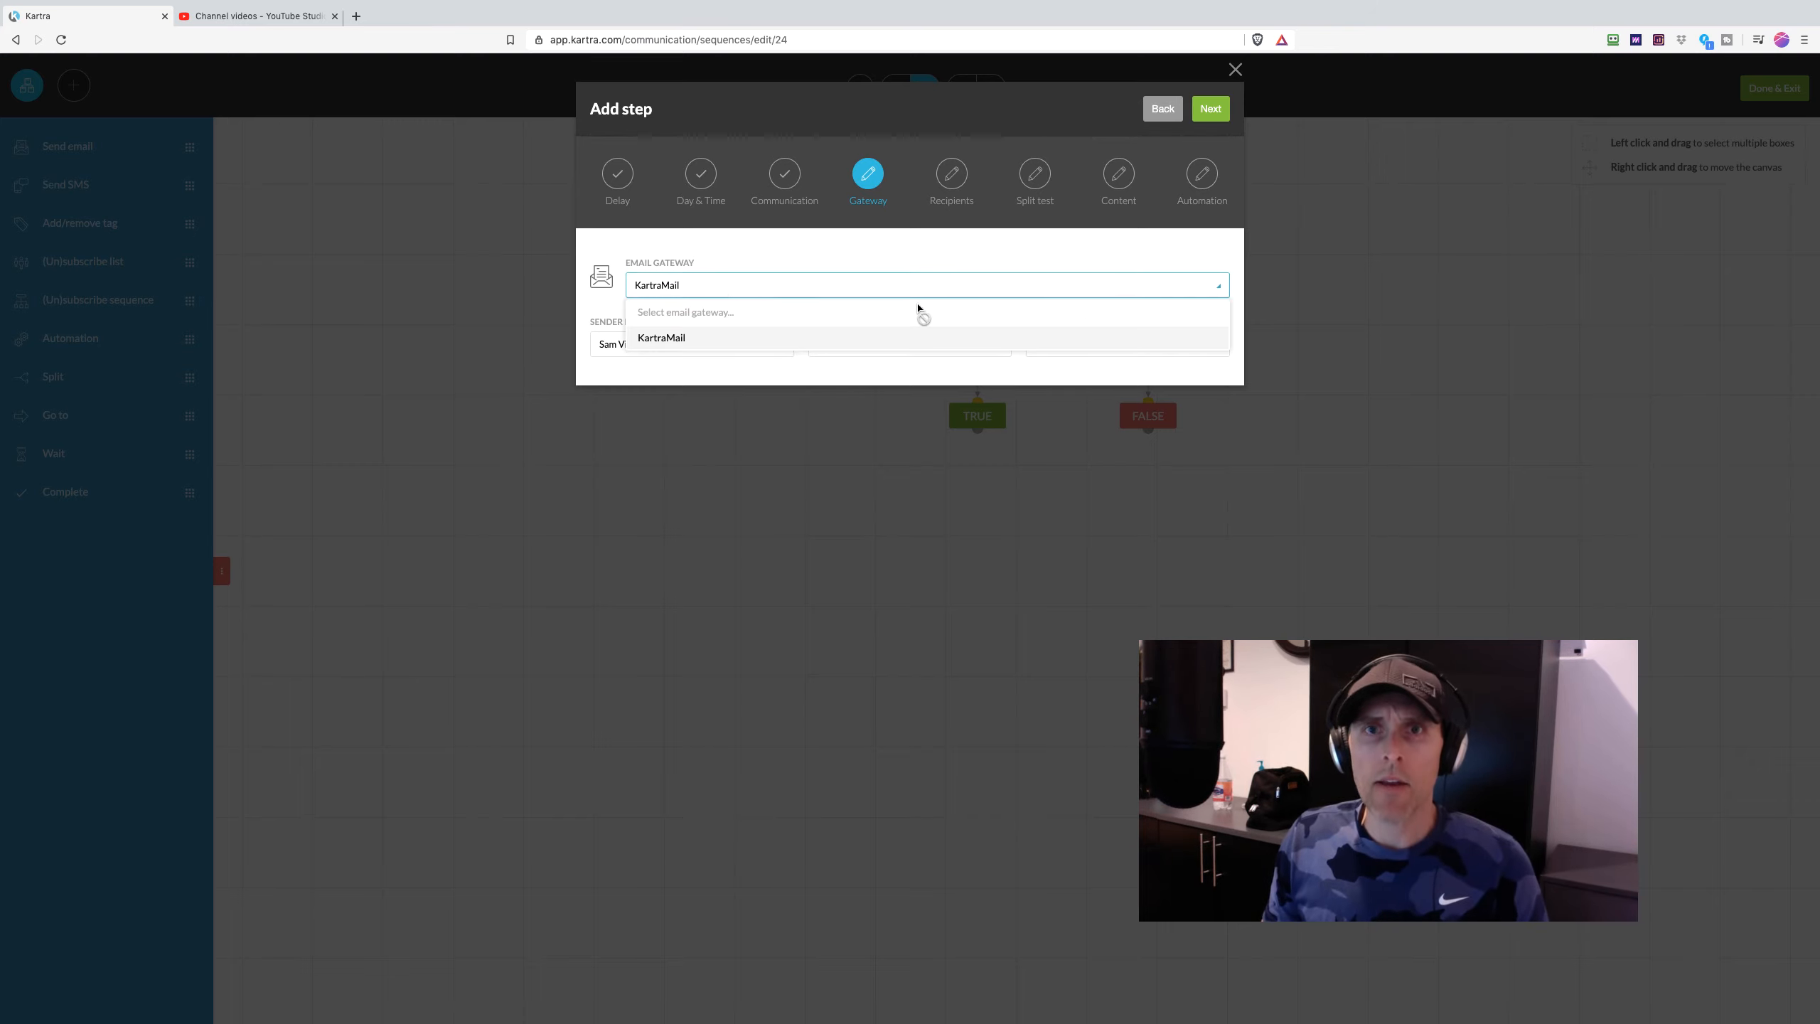
click(705, 339)
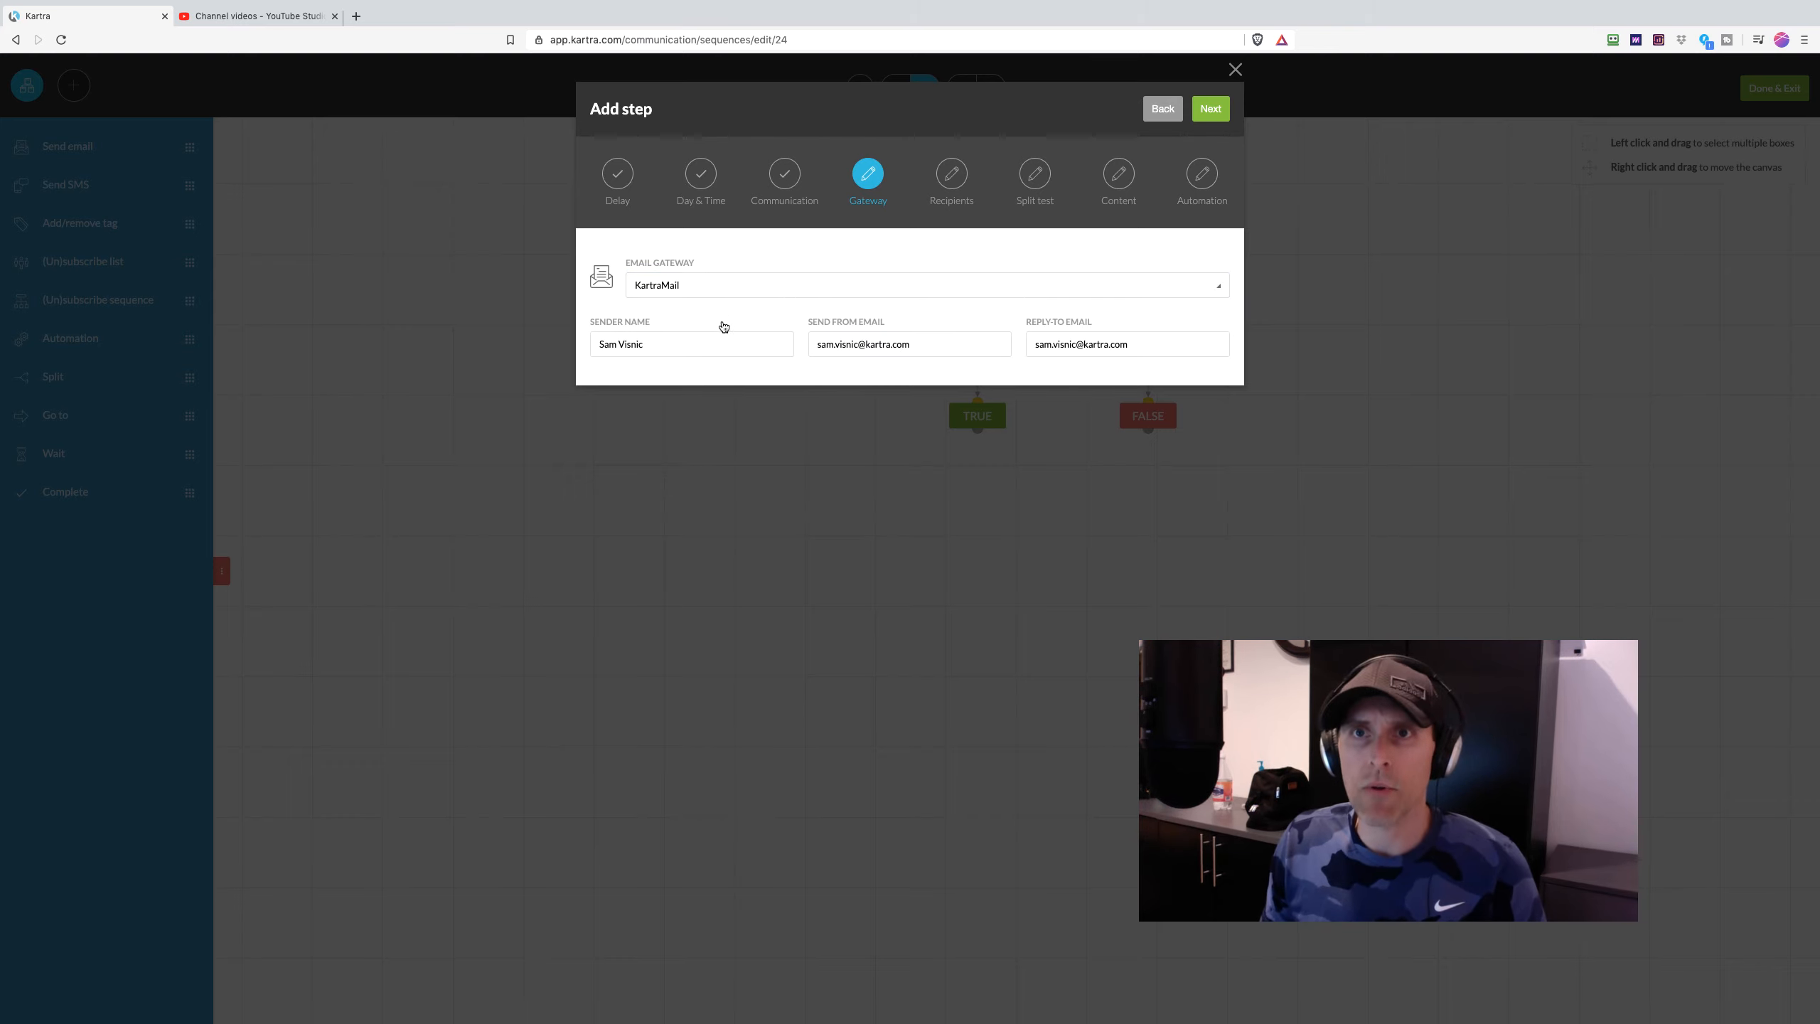
click(663, 348)
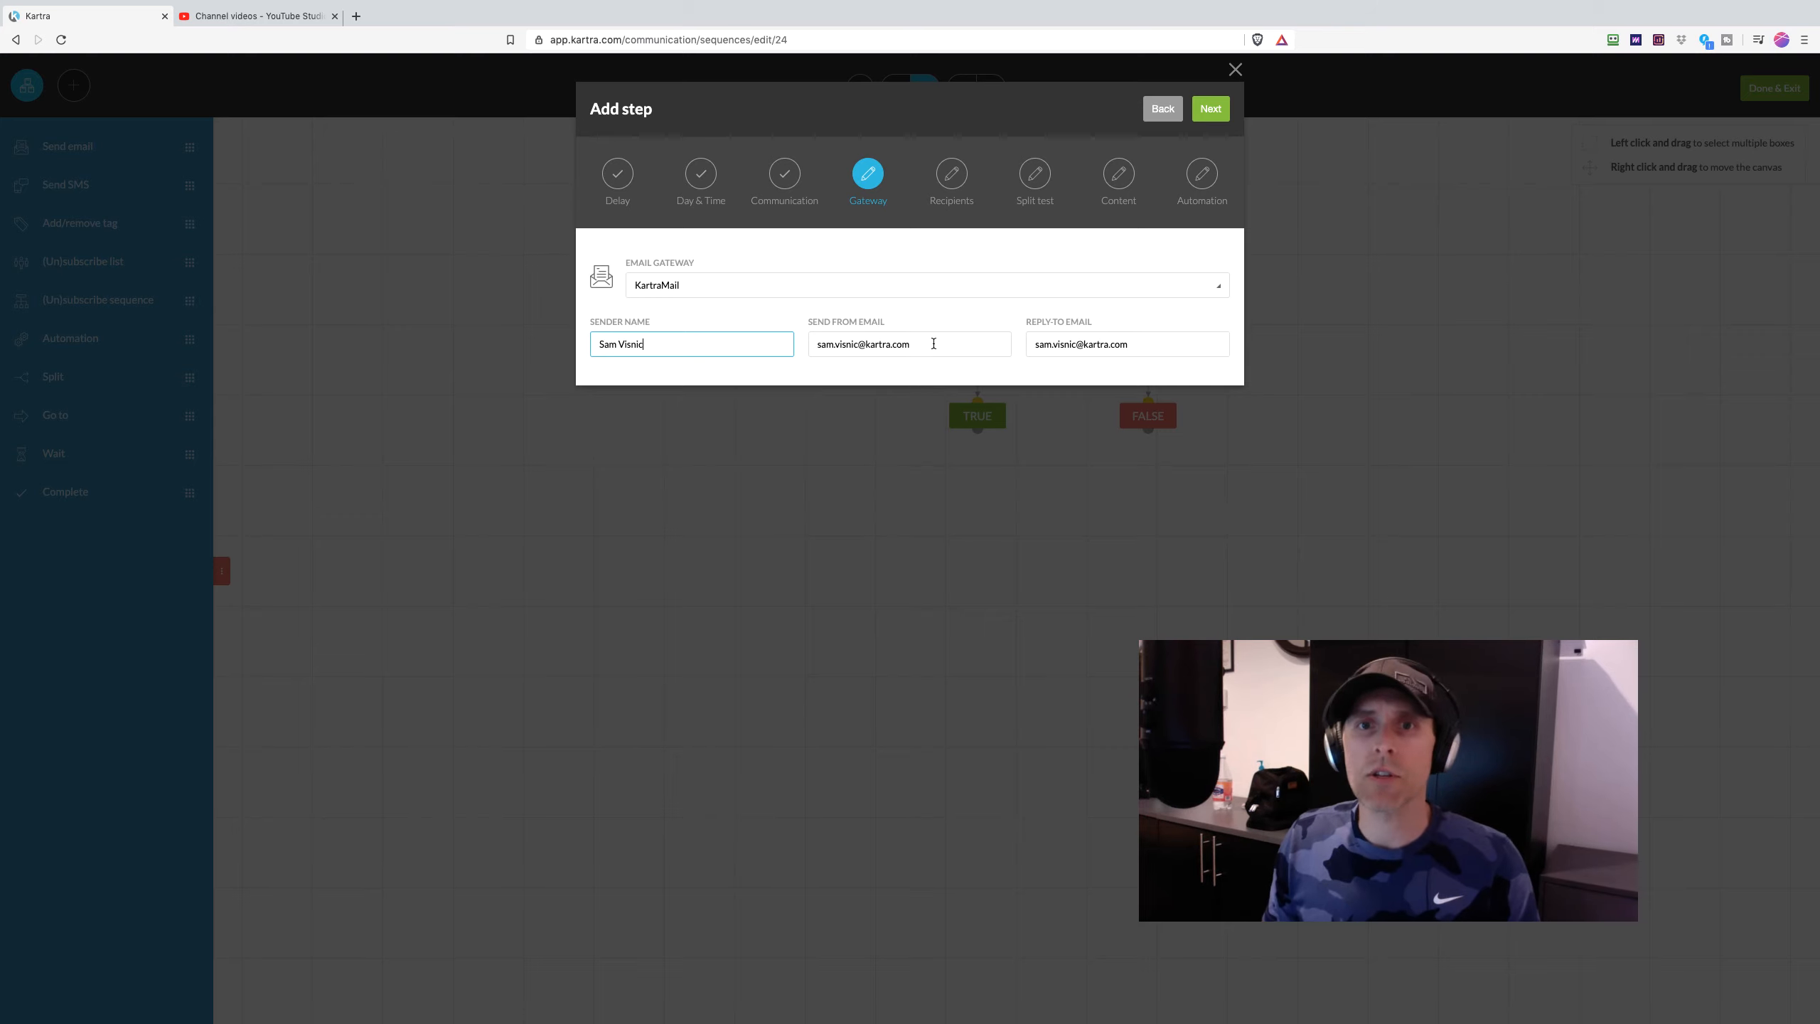
drag(930, 342, 813, 332)
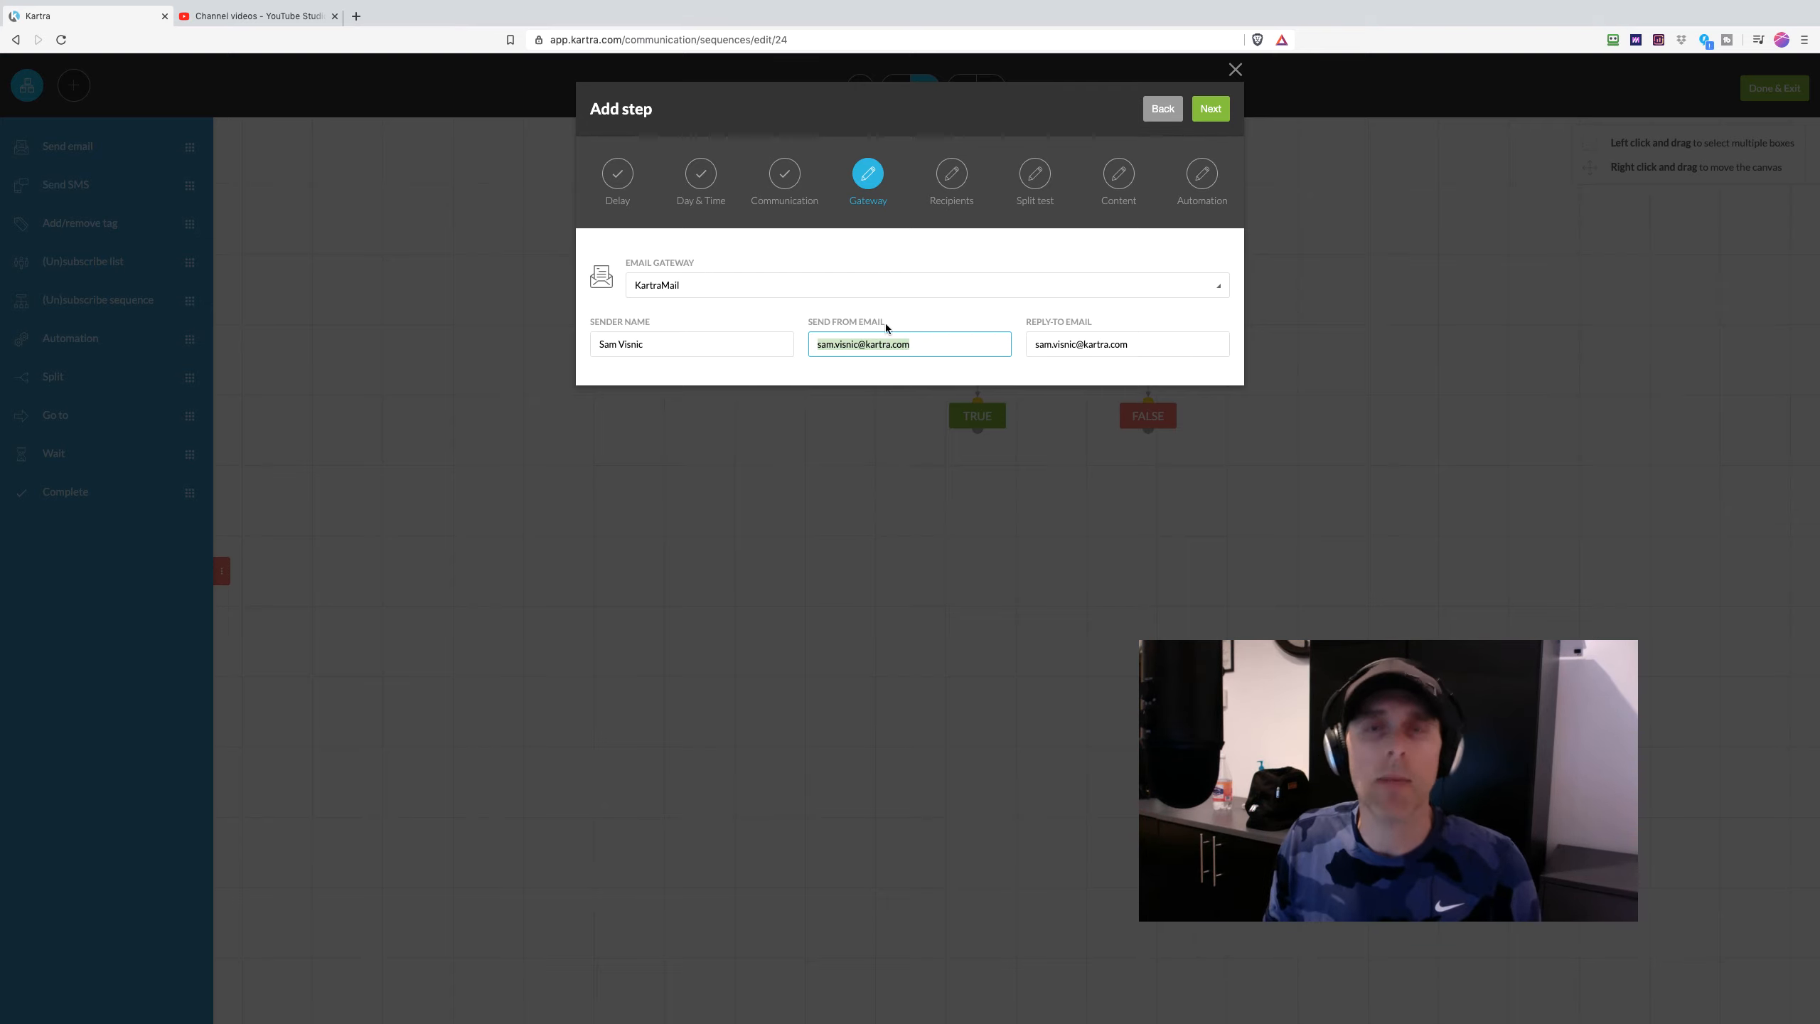
click(1210, 108)
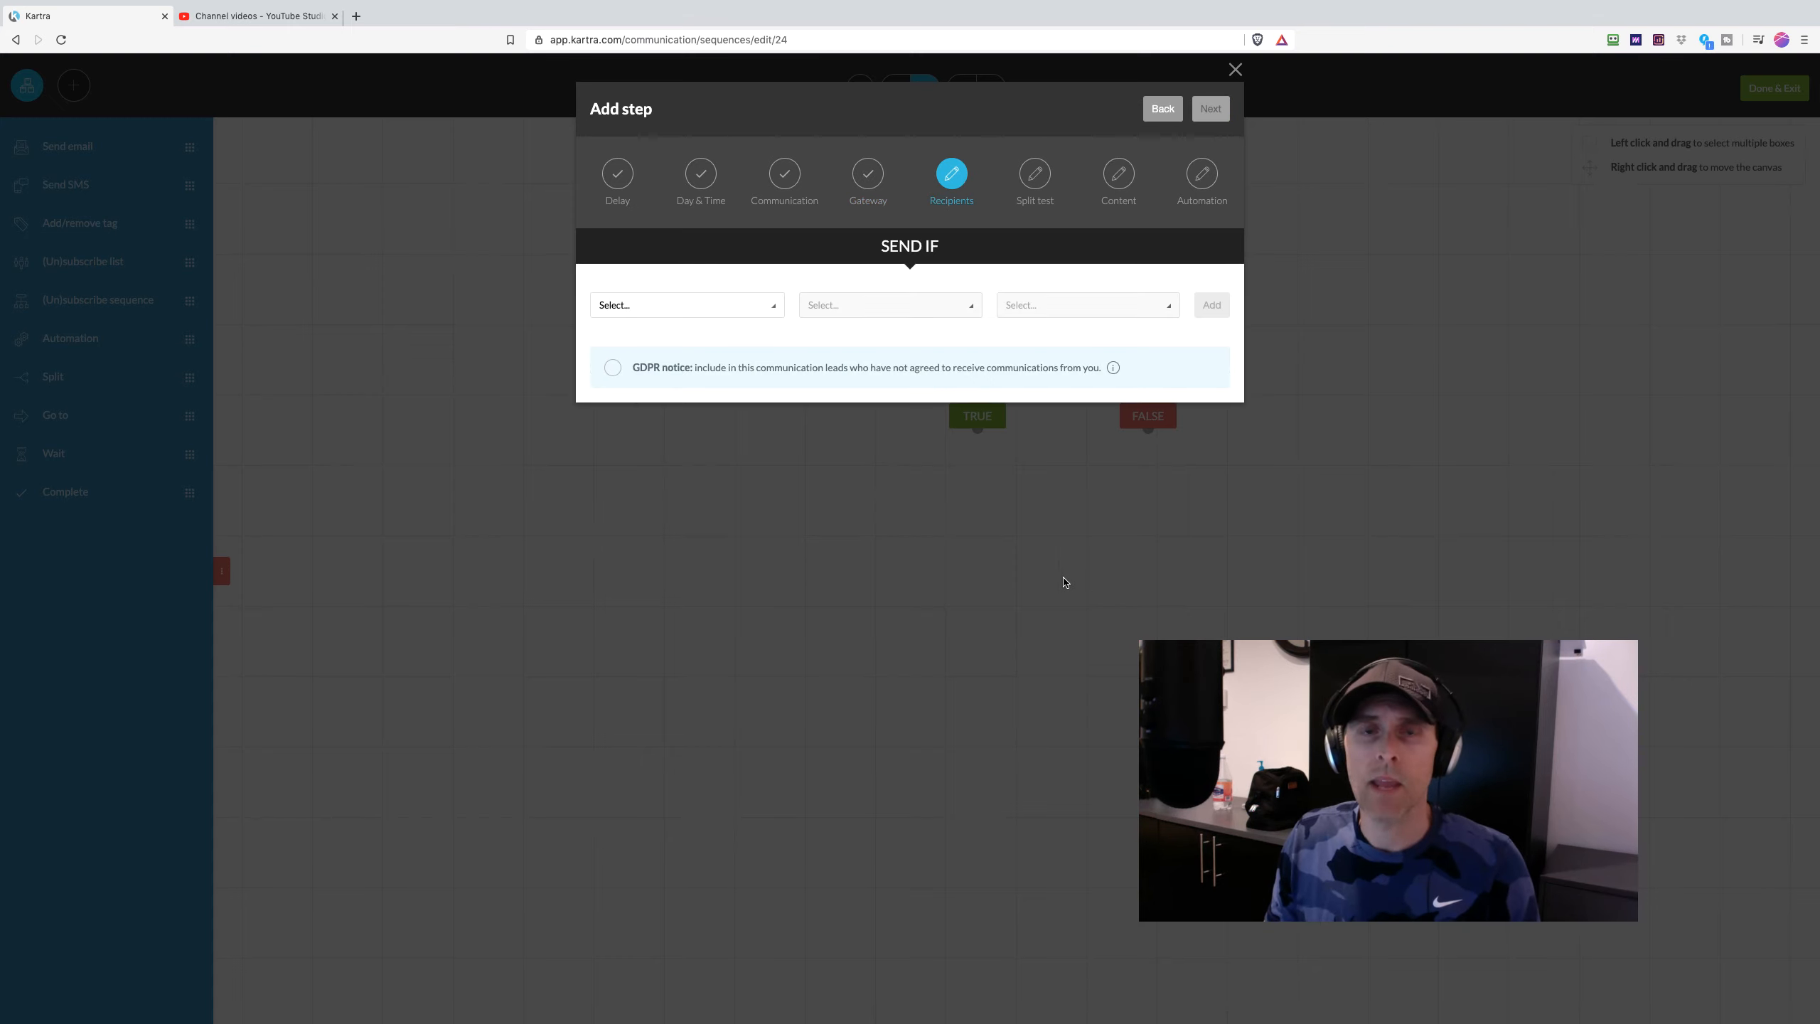
- Set the email's recipient condition to "Anyone reaching this step" and add it, leaving the GDPR option unchecked
click(712, 311)
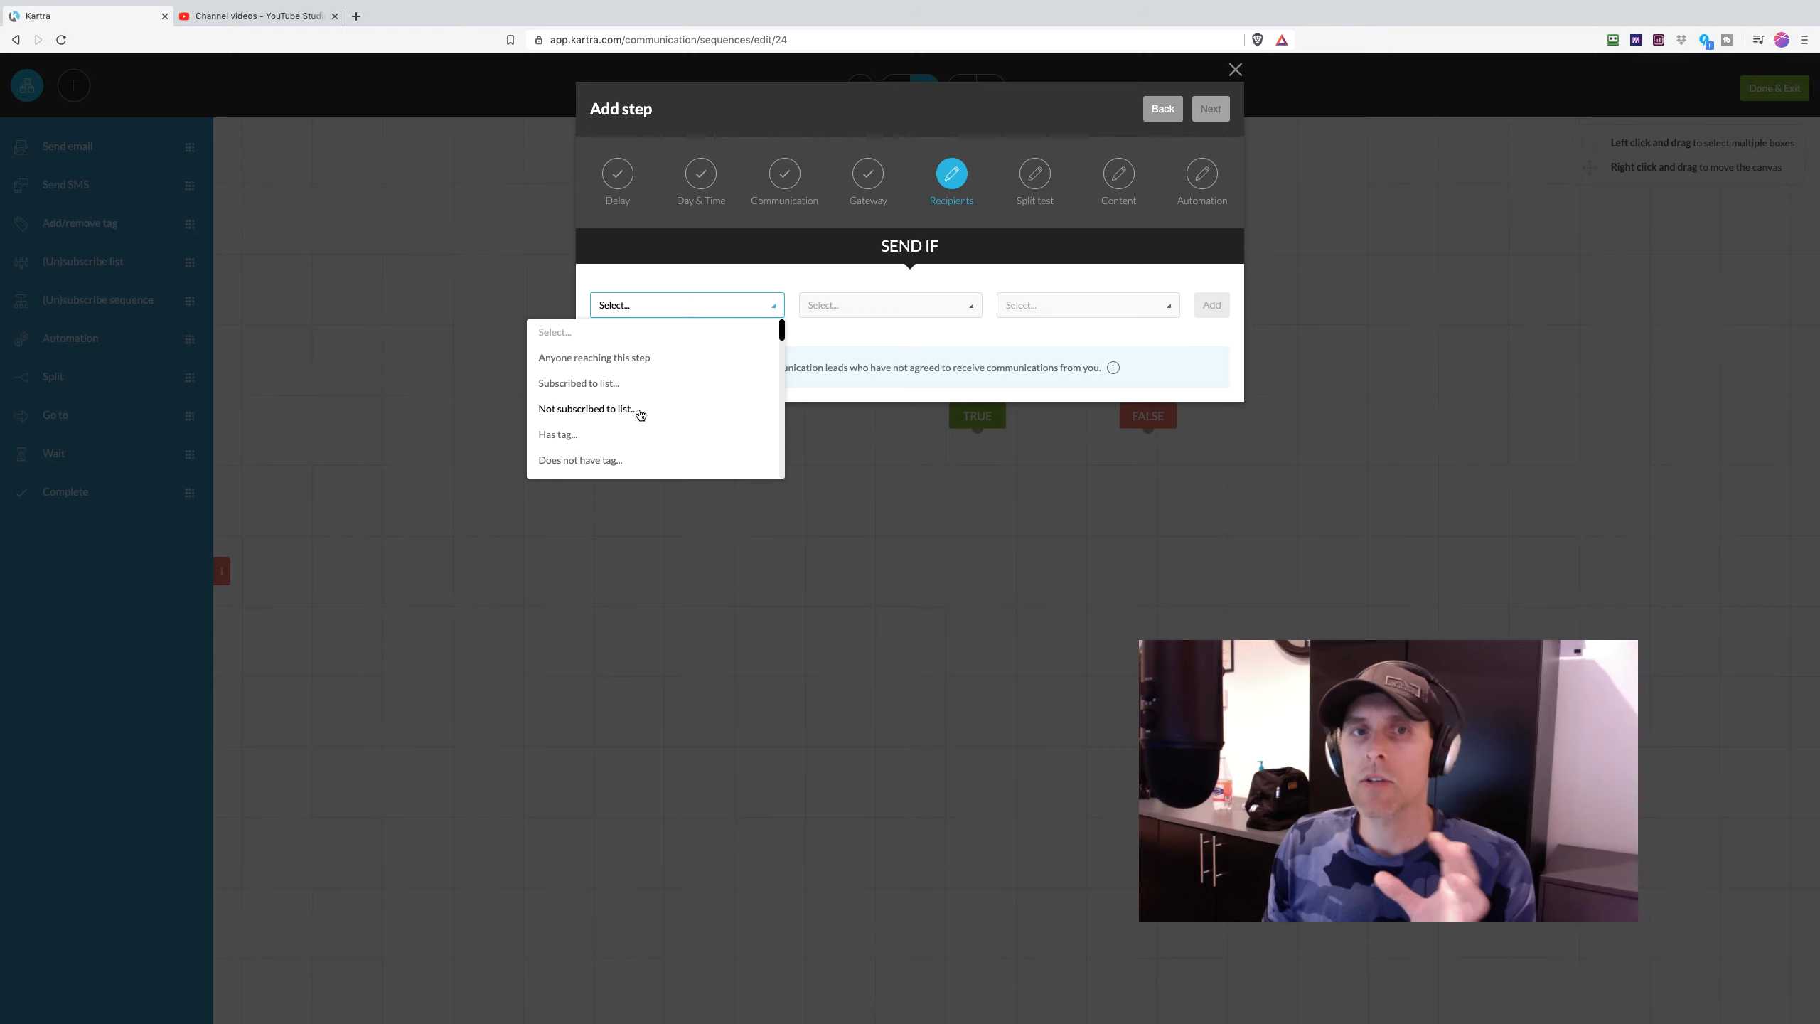
scroll(637, 419, down, 5)
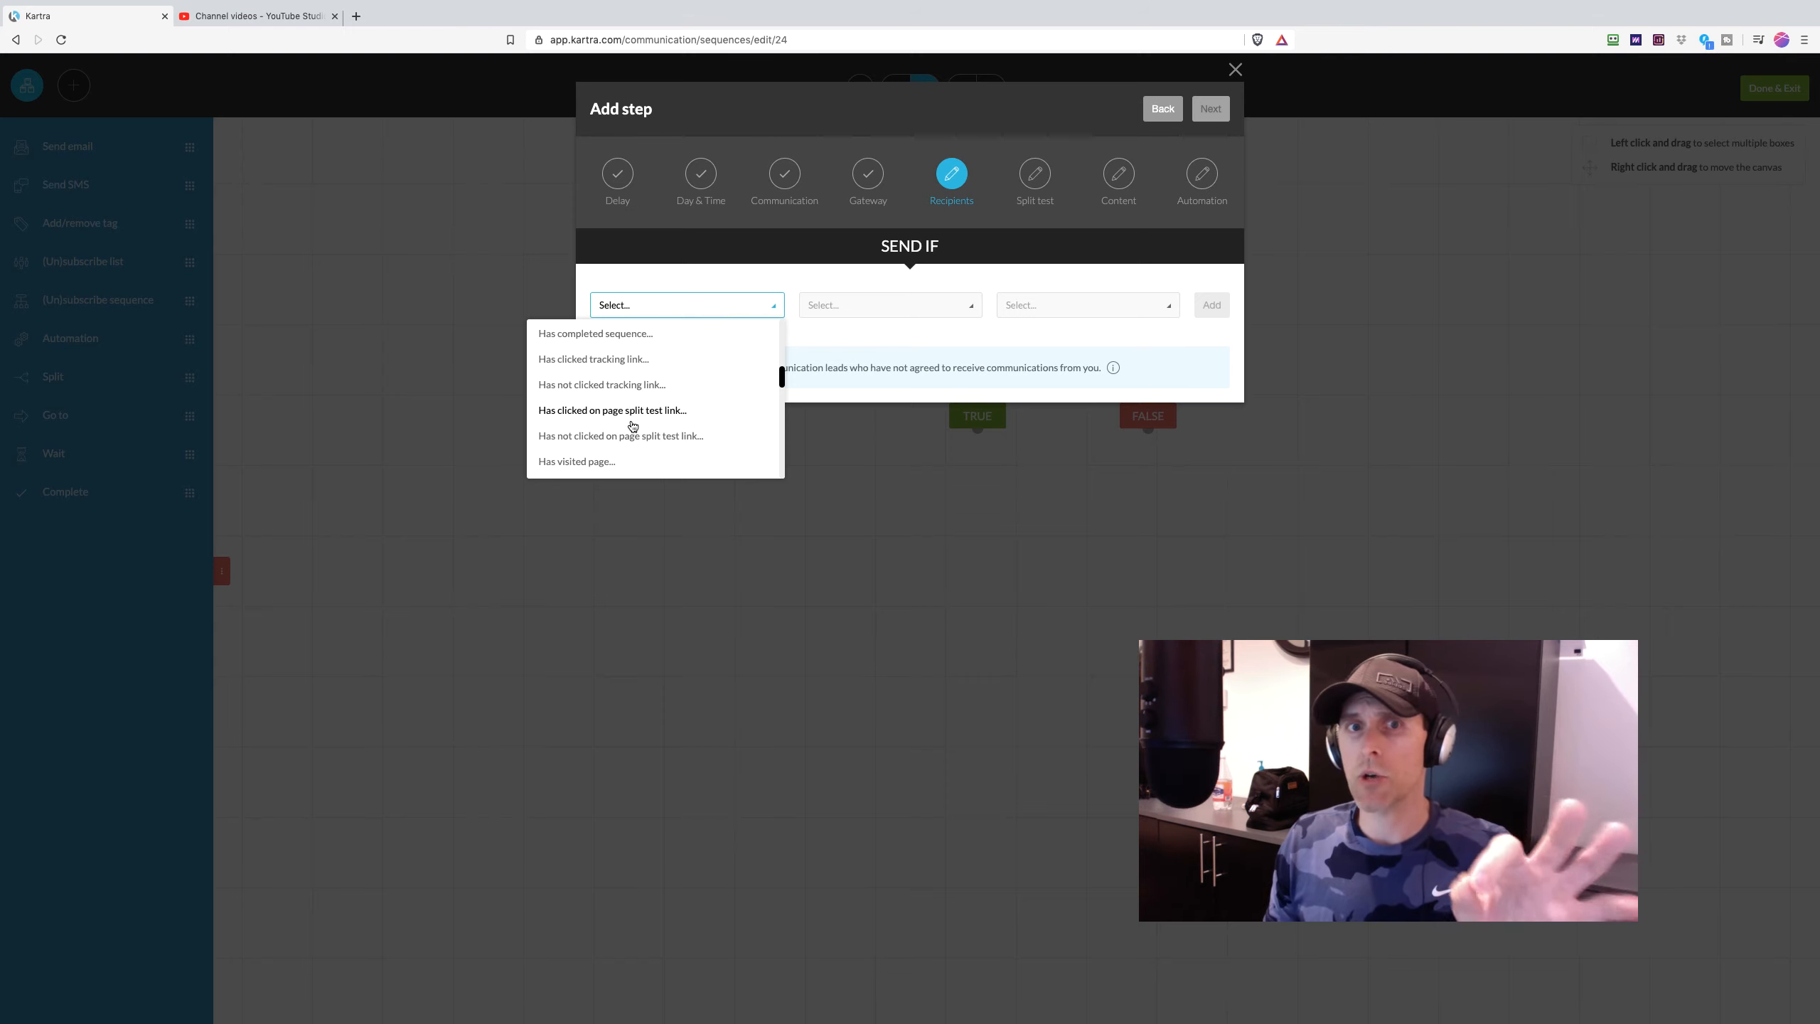
click(819, 337)
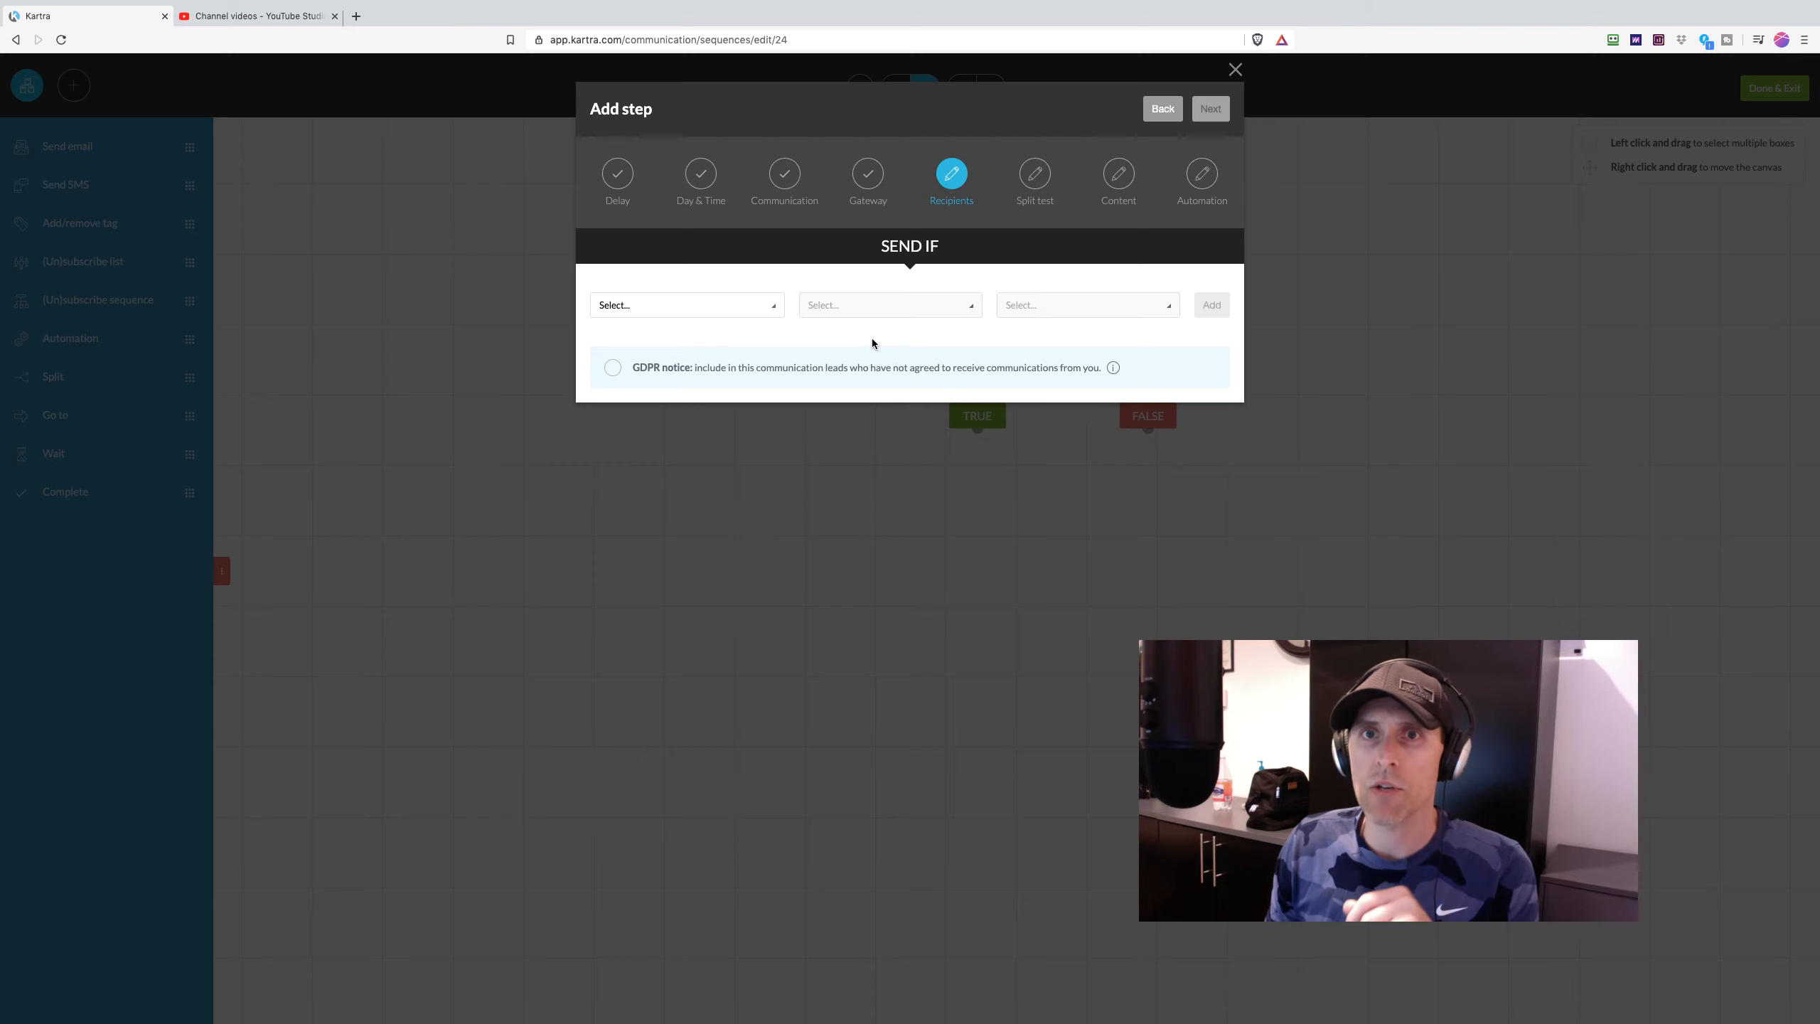
click(720, 307)
scroll(659, 373, down, 2)
click(699, 360)
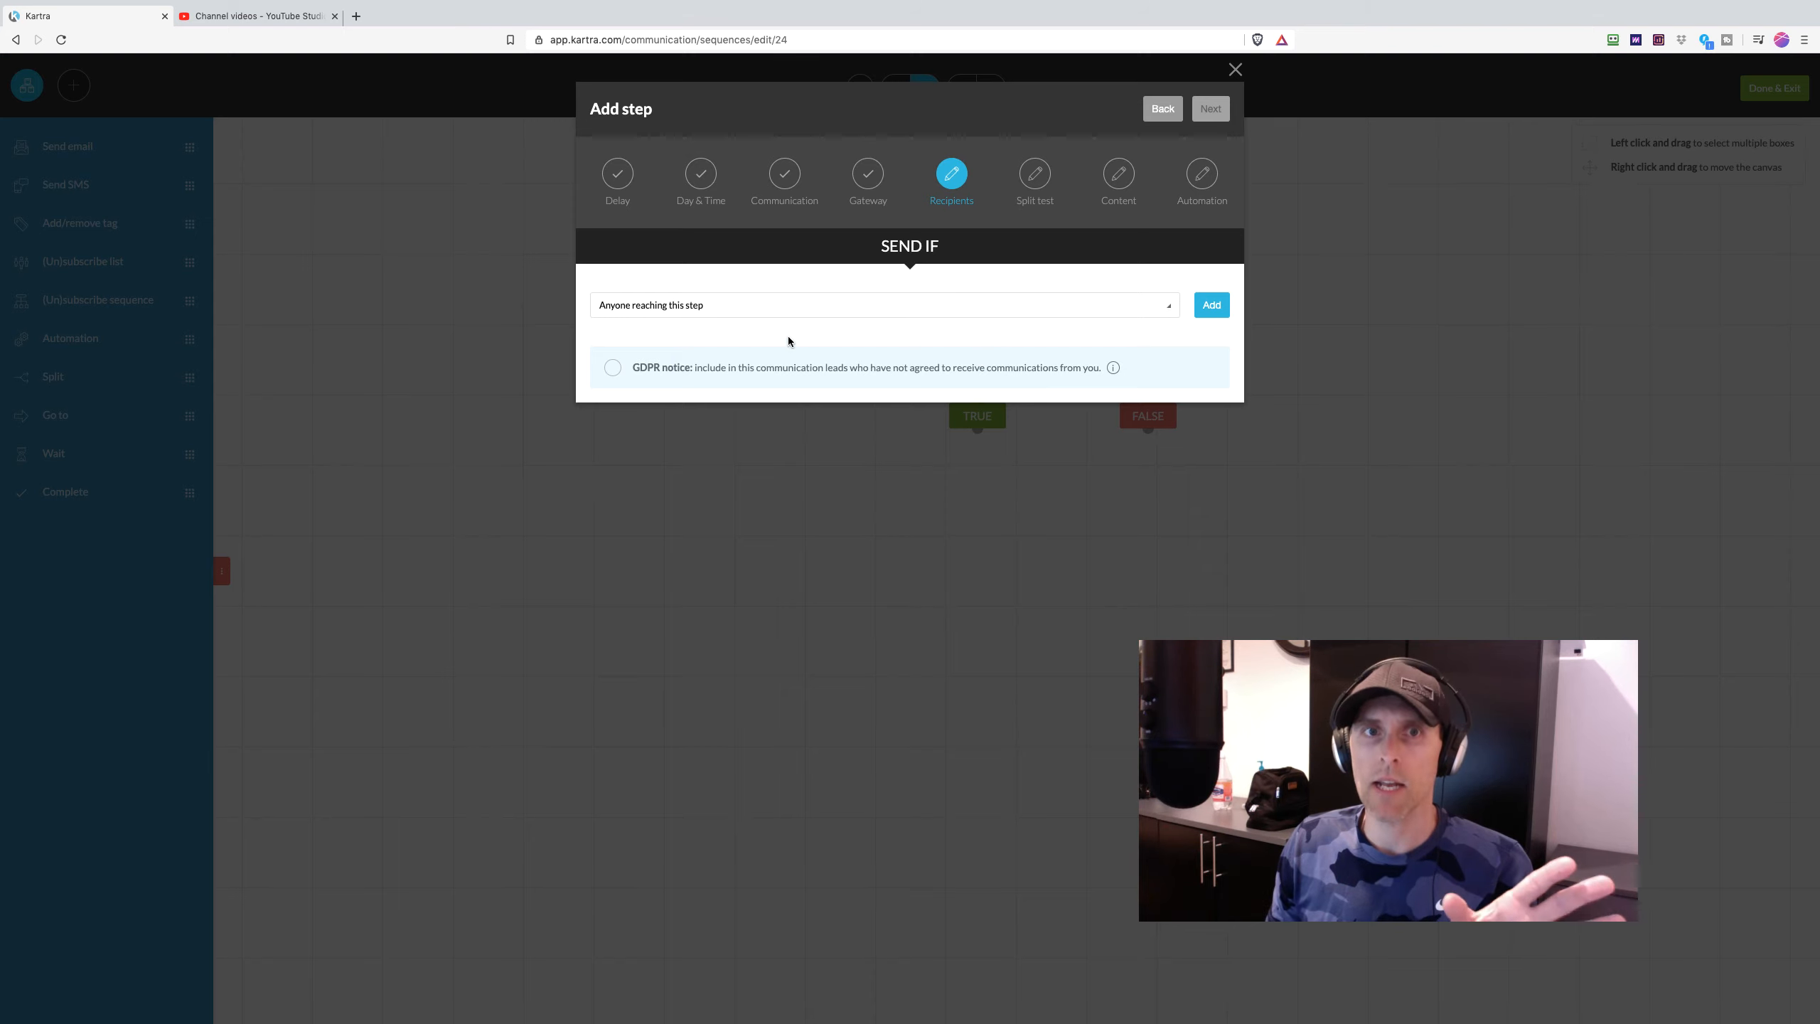
click(1200, 308)
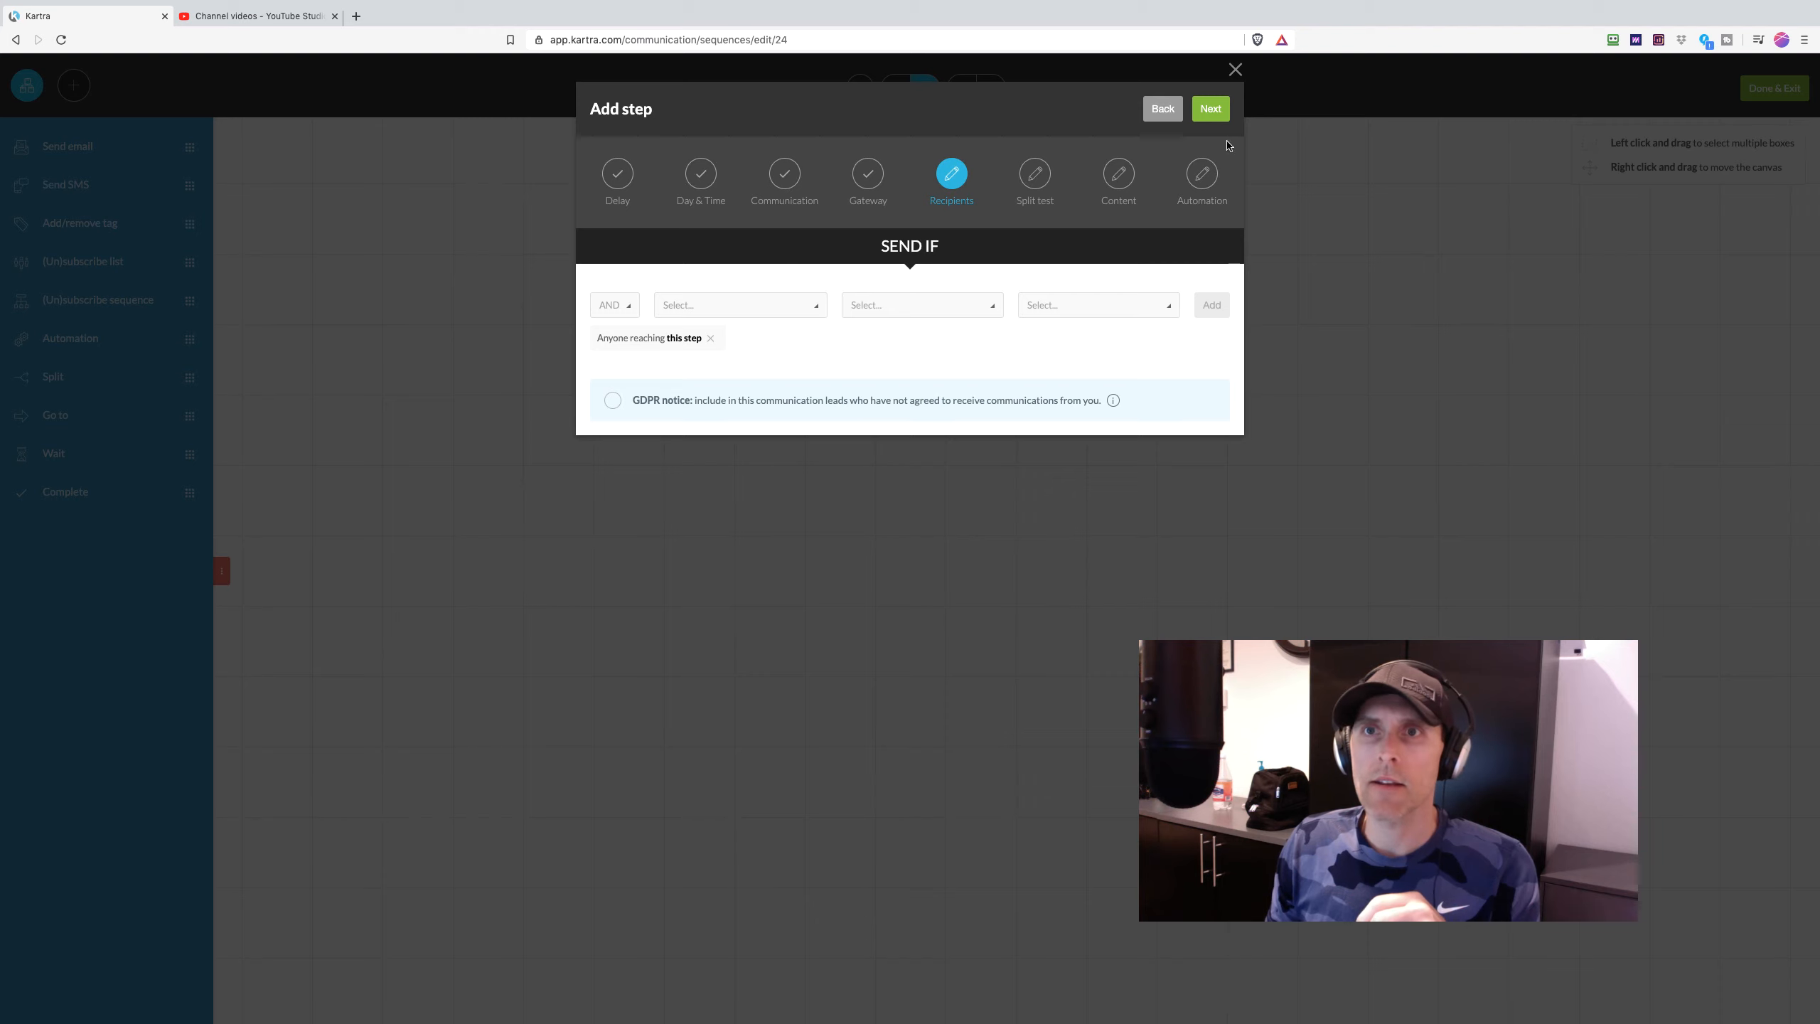
click(1210, 109)
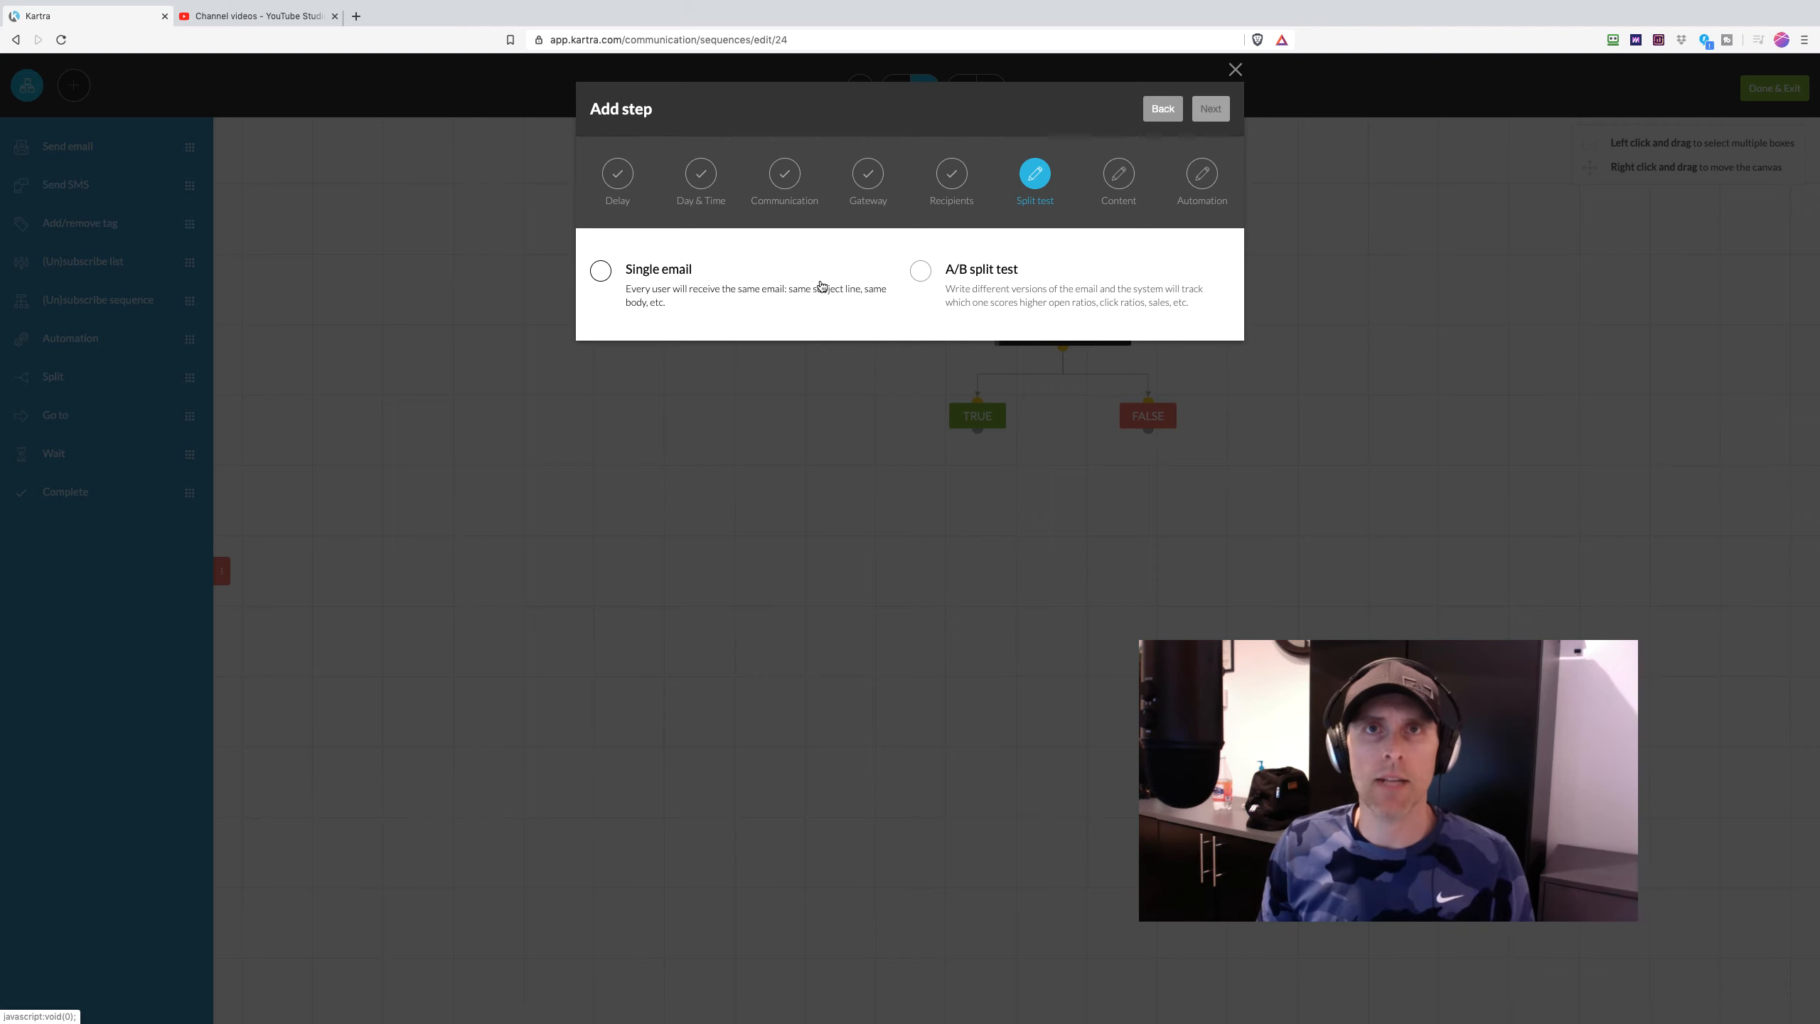
- Make the email an A/B split test instead of a single email and continue to its content
click(602, 273)
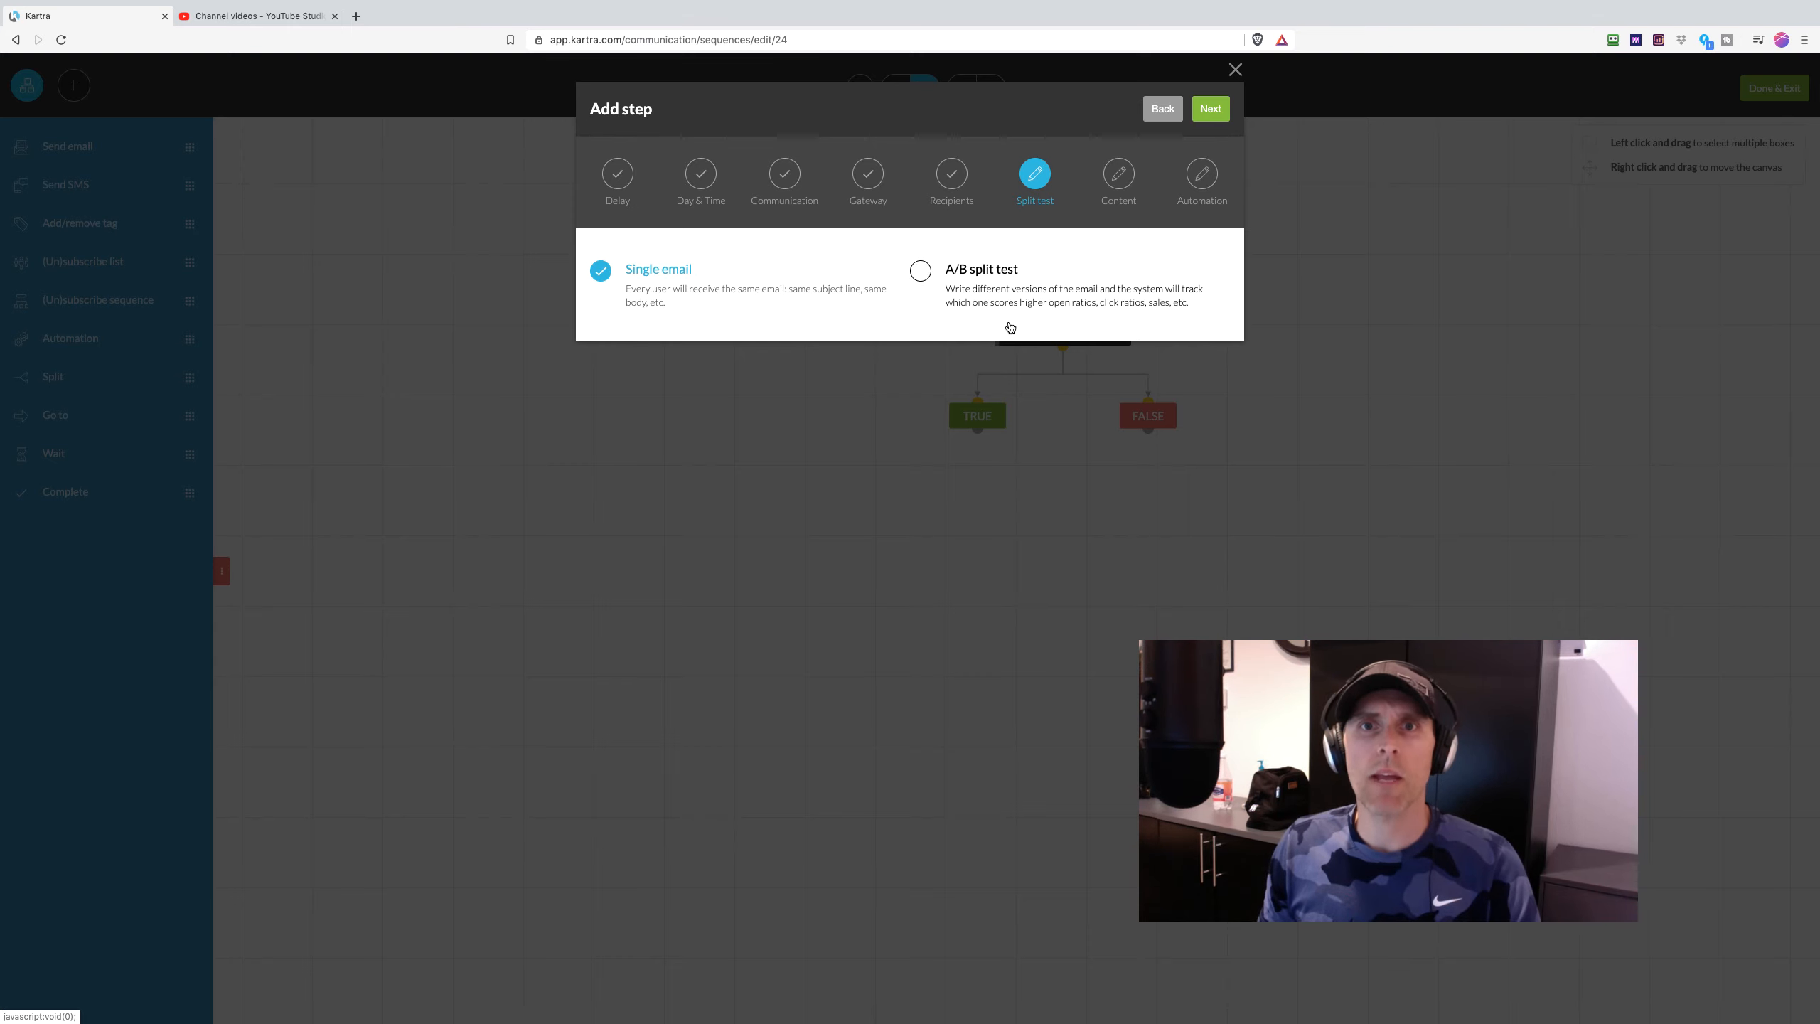
click(919, 273)
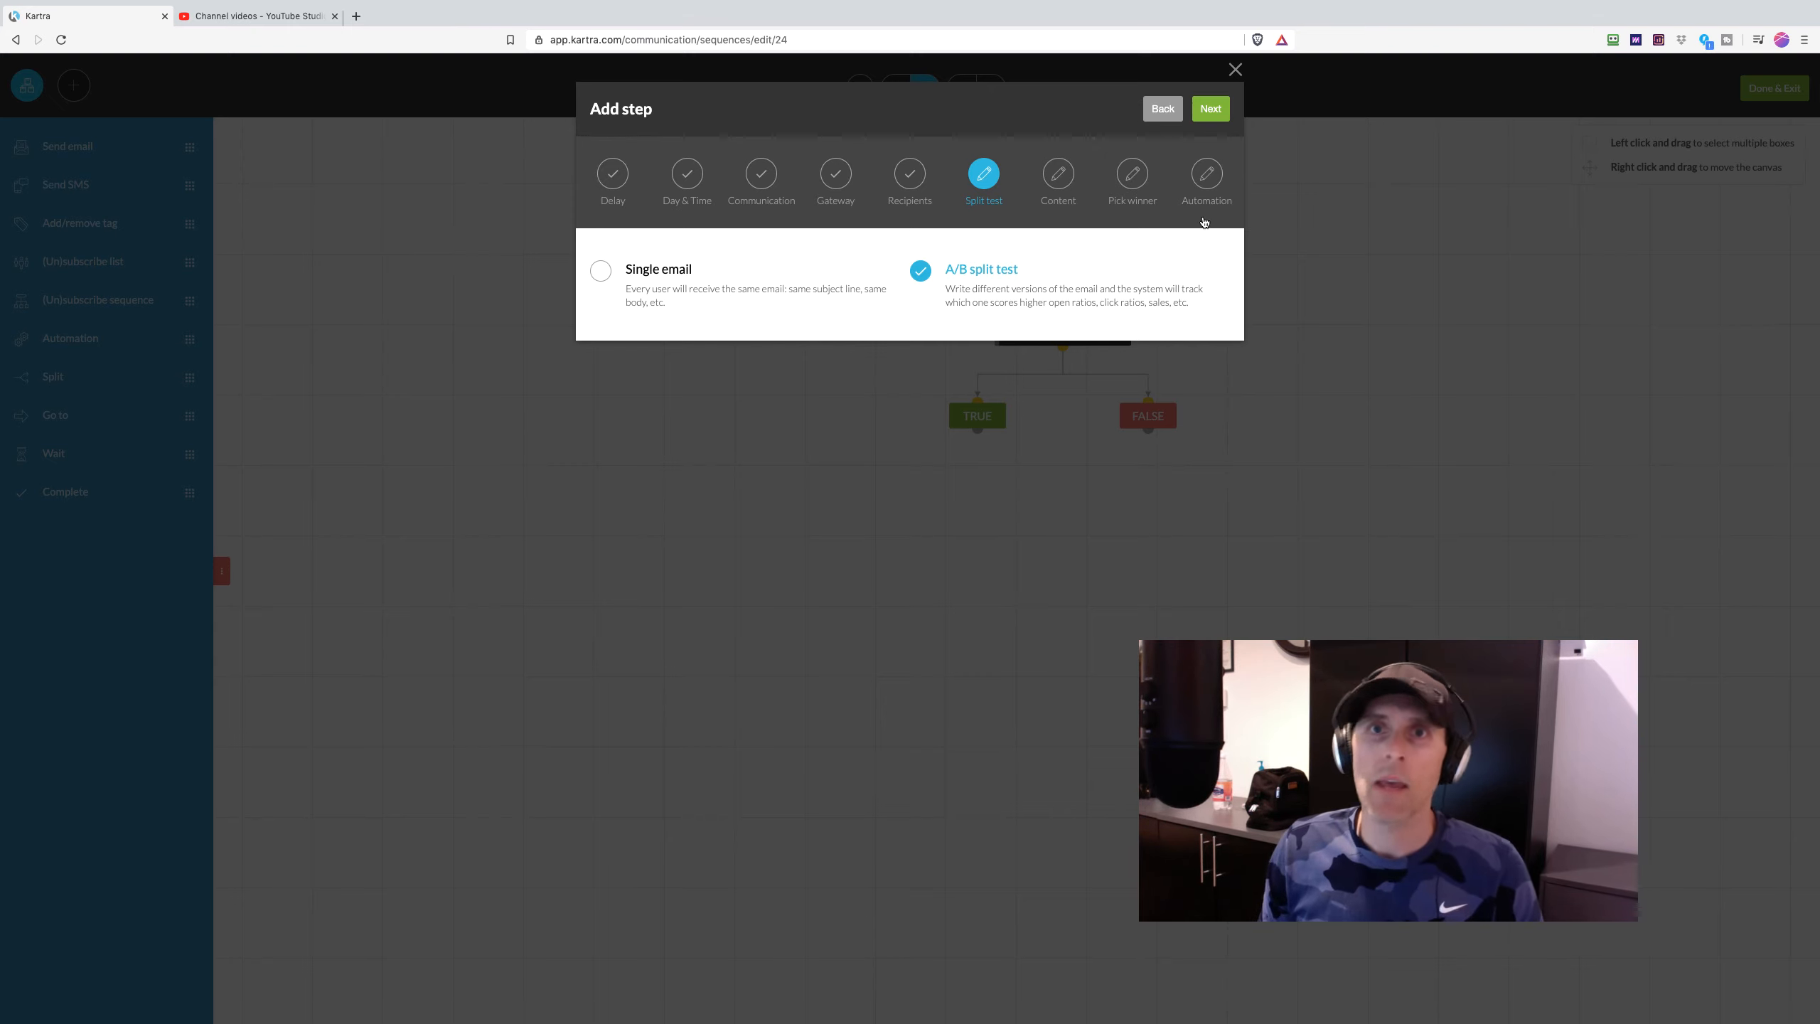
click(1210, 110)
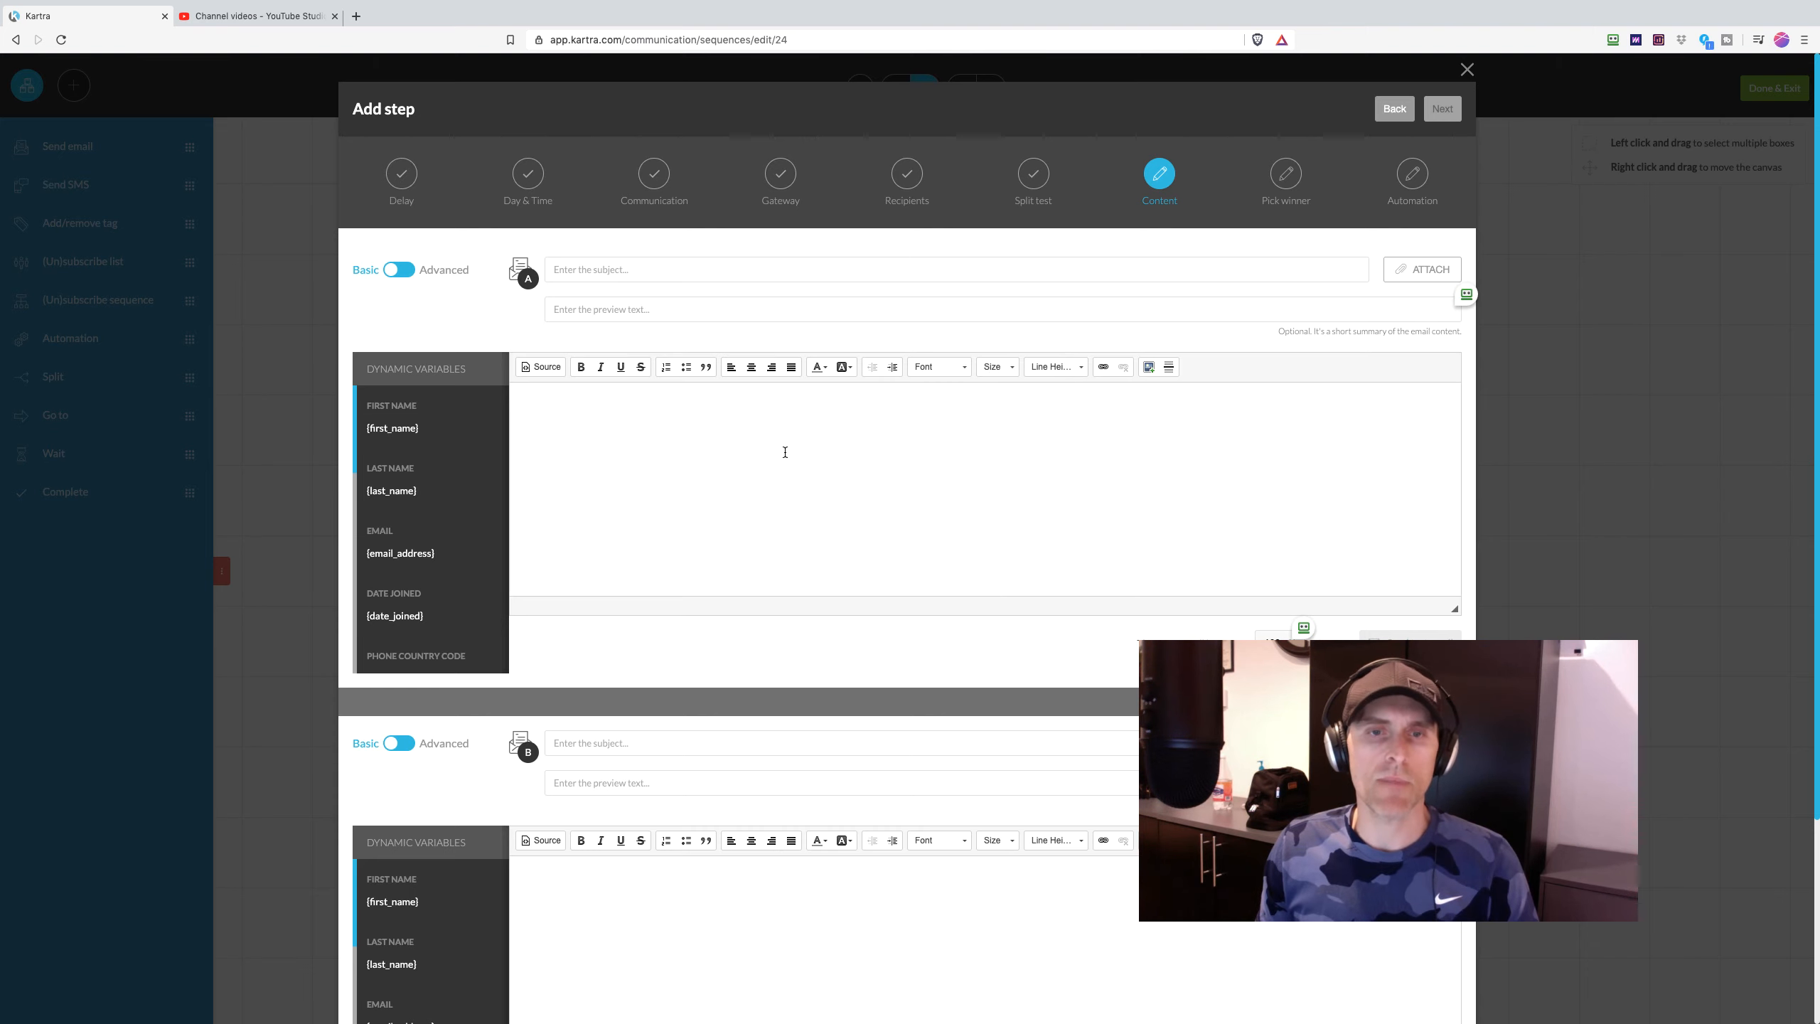
- Enter "Test A" as the subject of email version A and "Test B" as the subject of version B
scroll(784, 451, down, 4)
scroll(804, 500, up, 4)
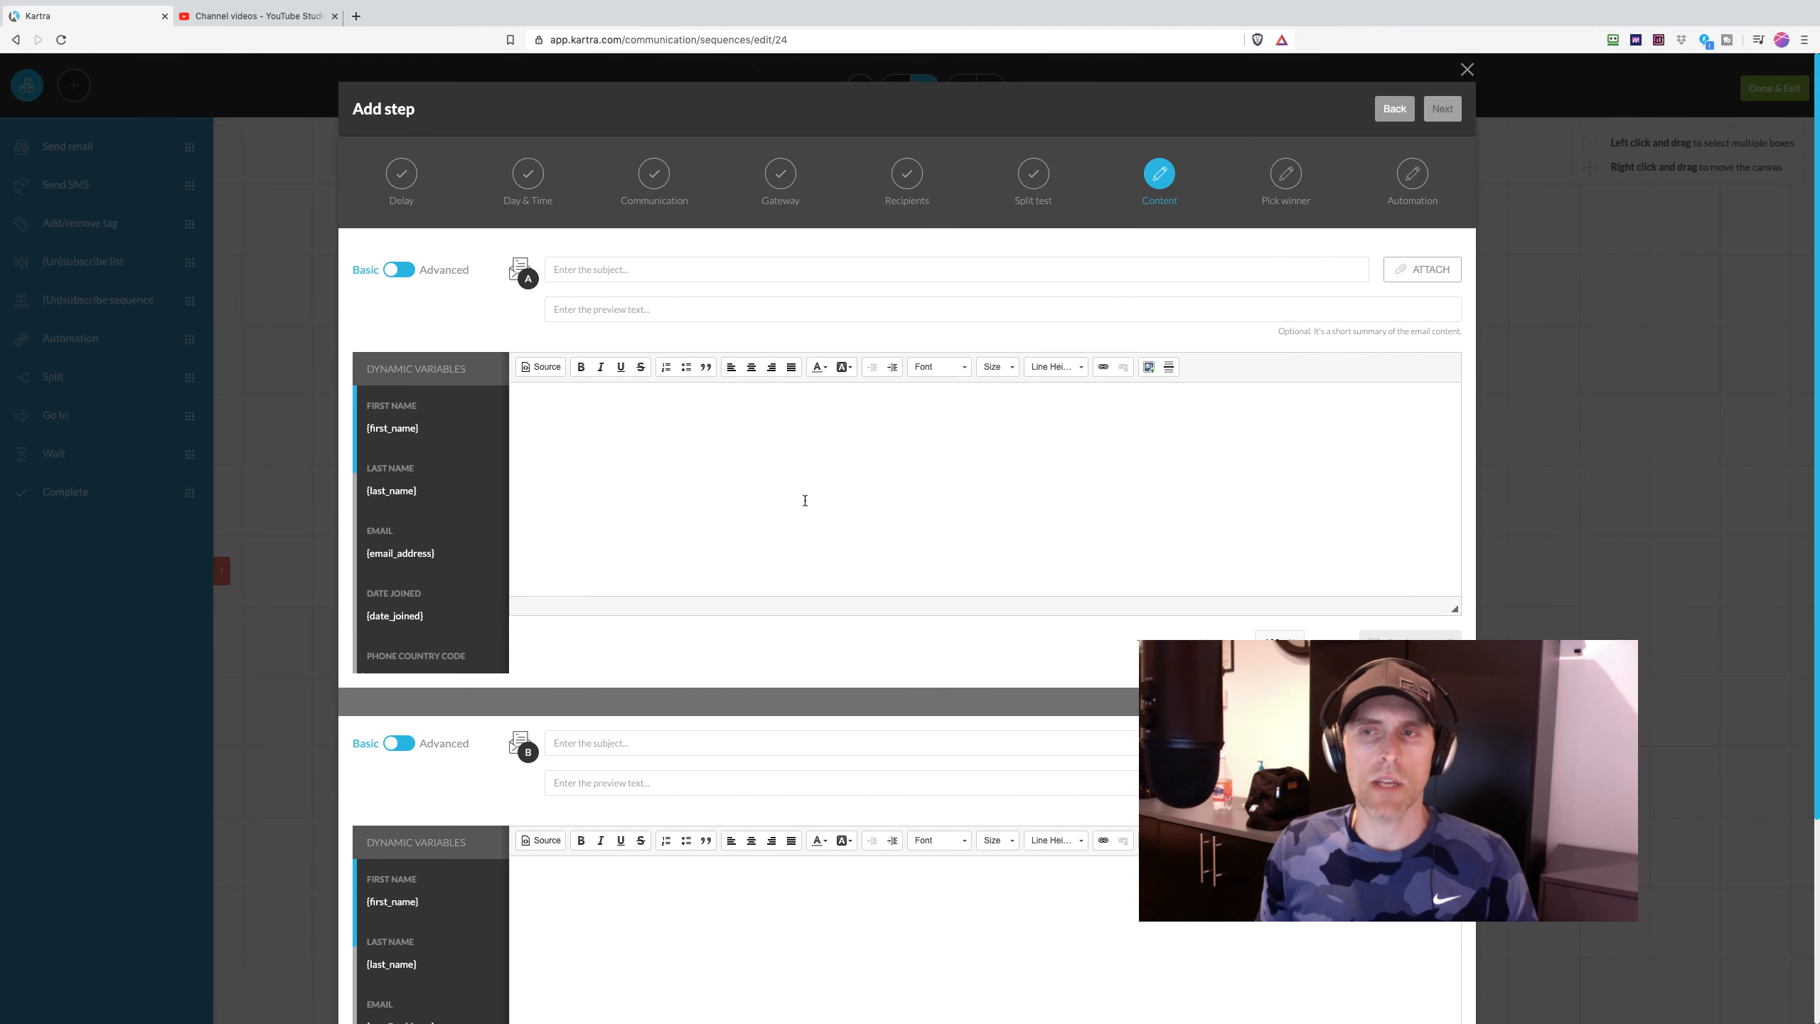
click(627, 269)
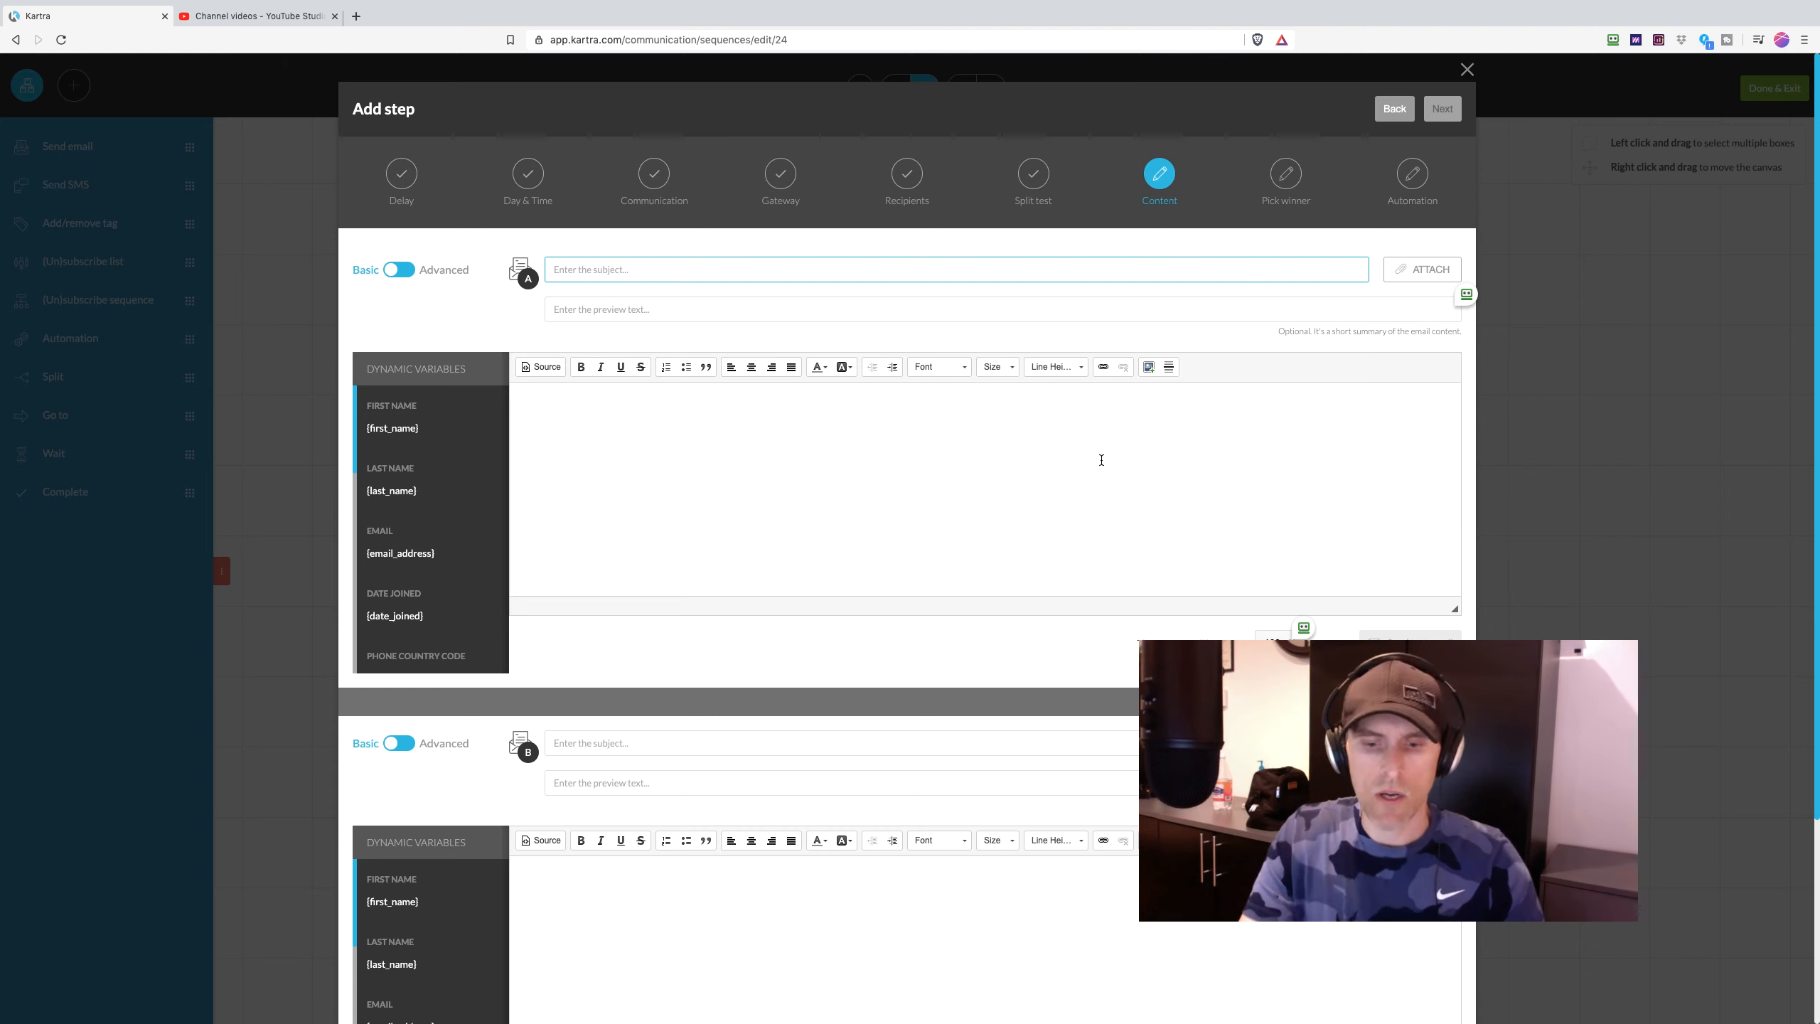
text(Test A)
scroll(914, 549, down, 2)
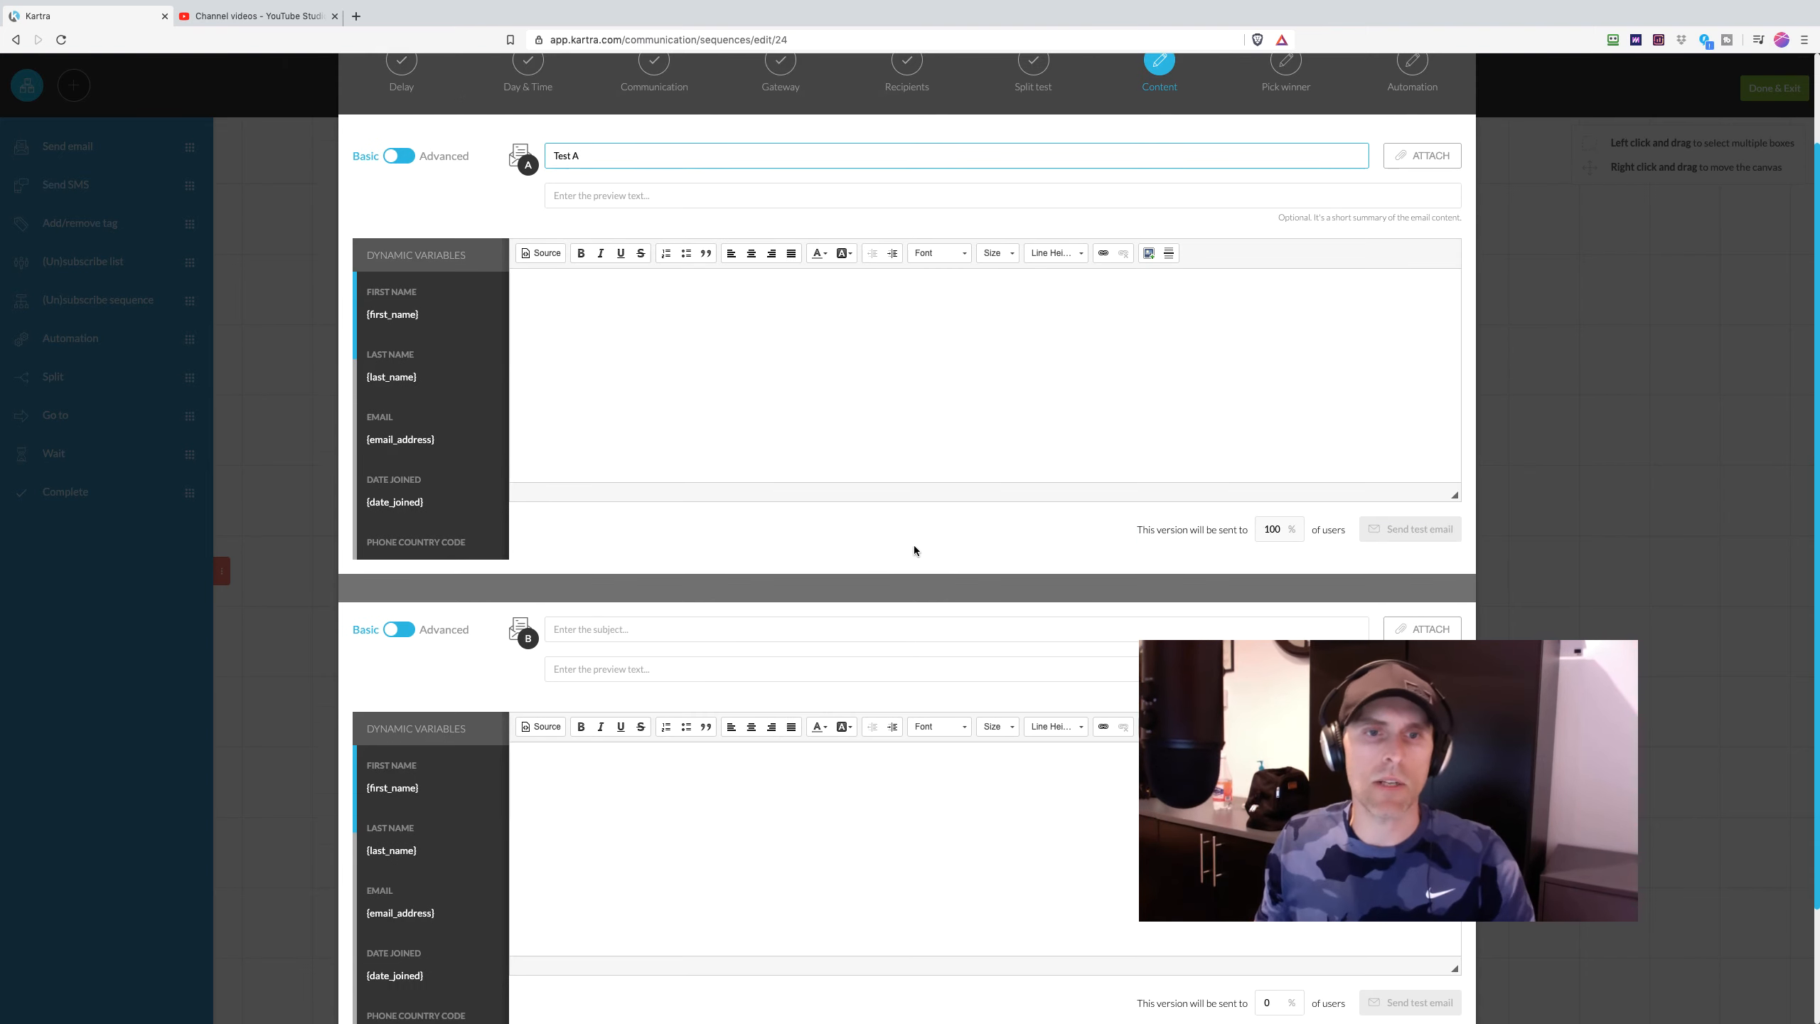
click(780, 634)
text(Test B)
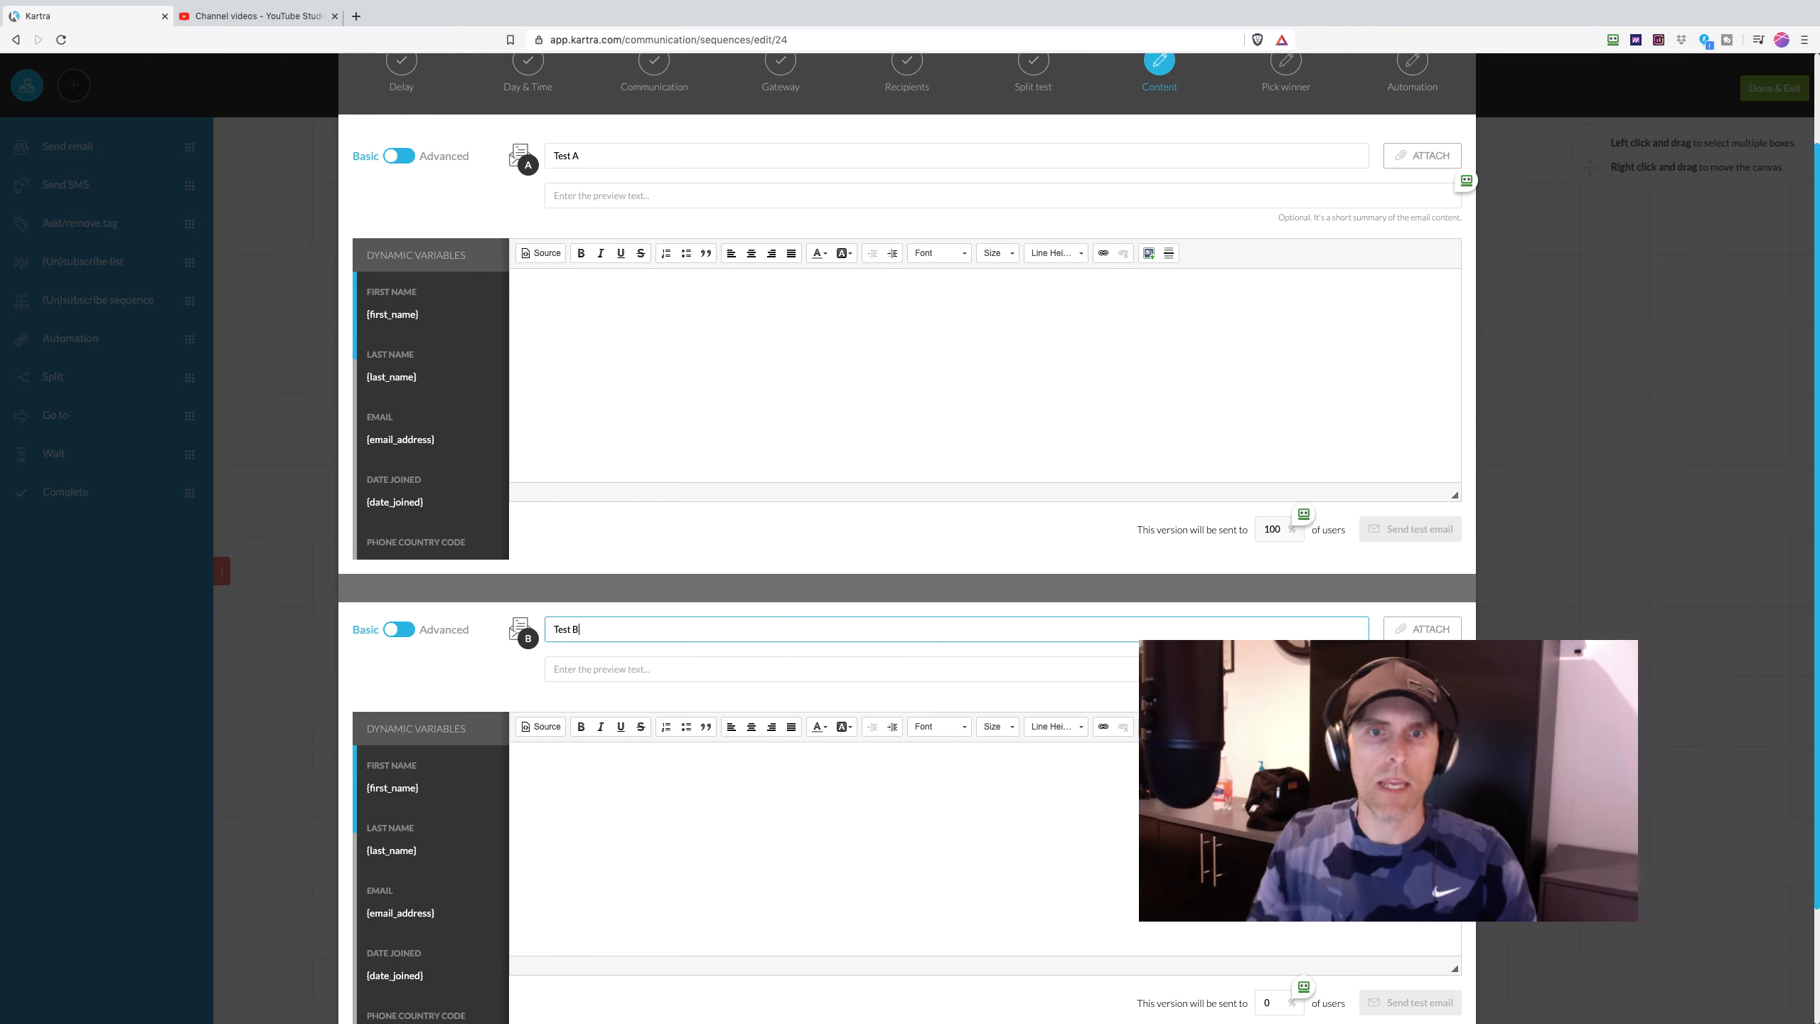
- Write "Hello" as the body of both email versions and continue to the winner settings
scroll(918, 642, down, 3)
scroll(1107, 789, up, 5)
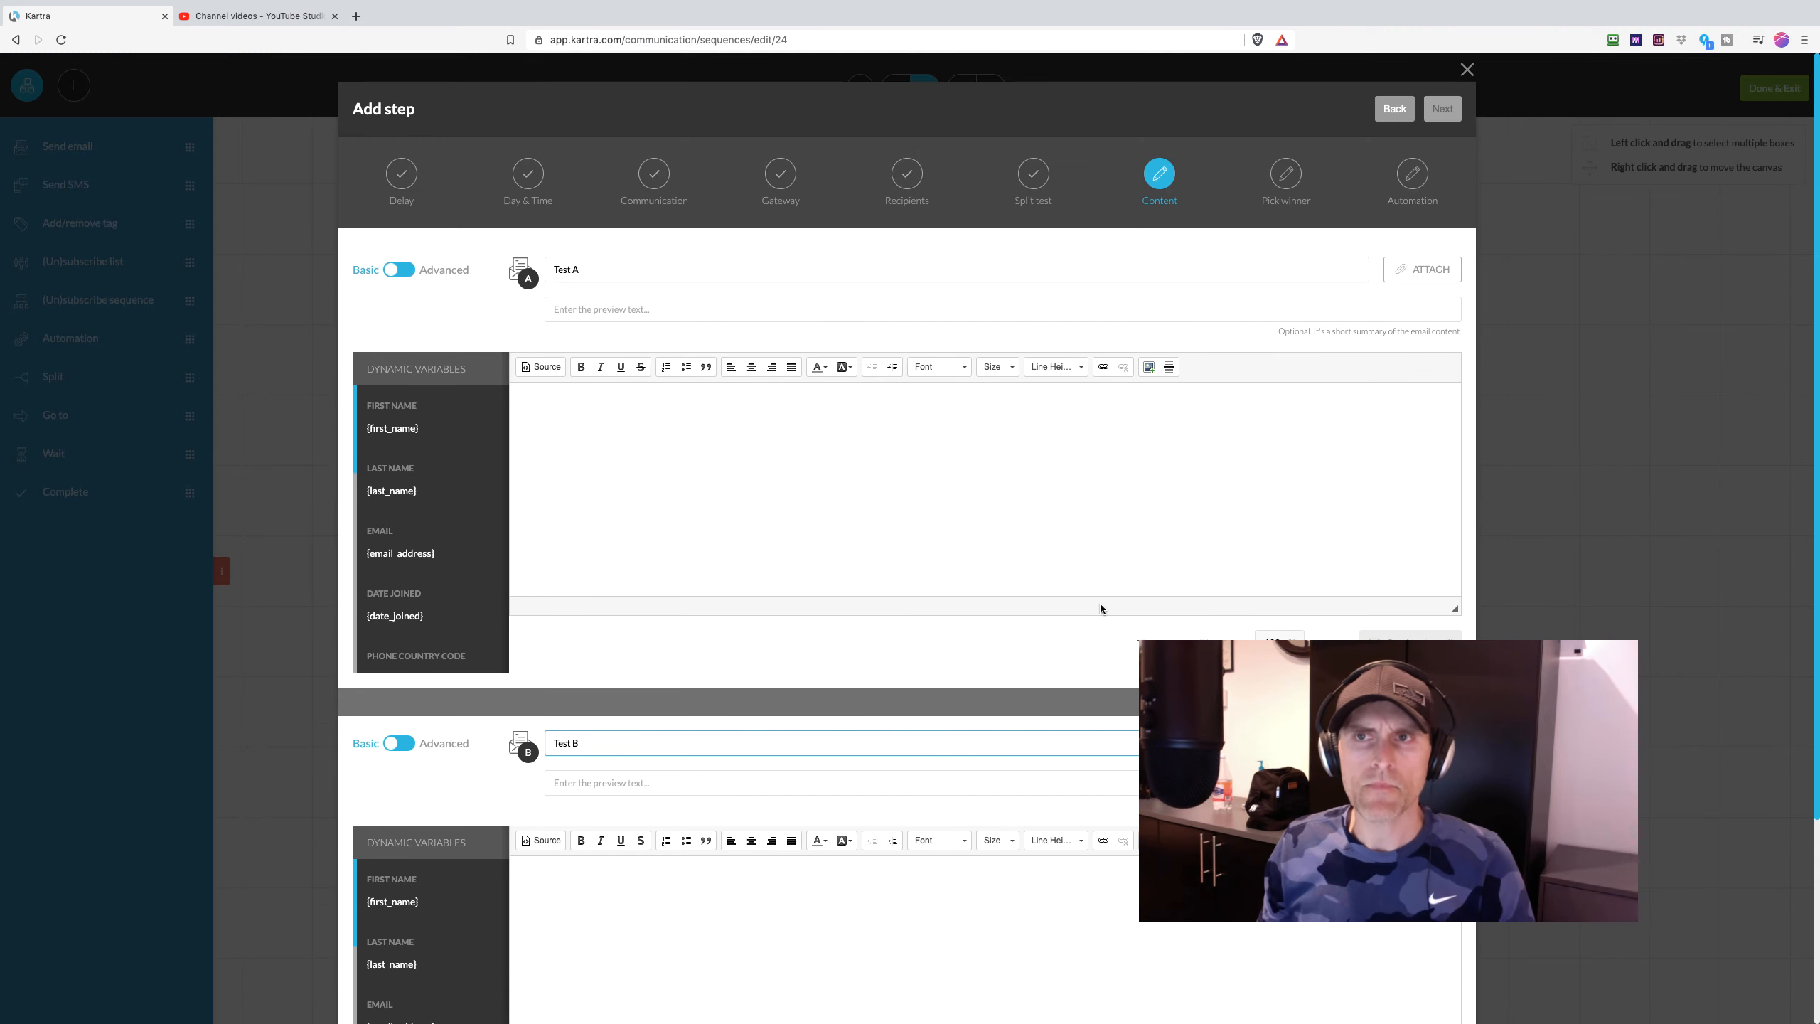
click(695, 460)
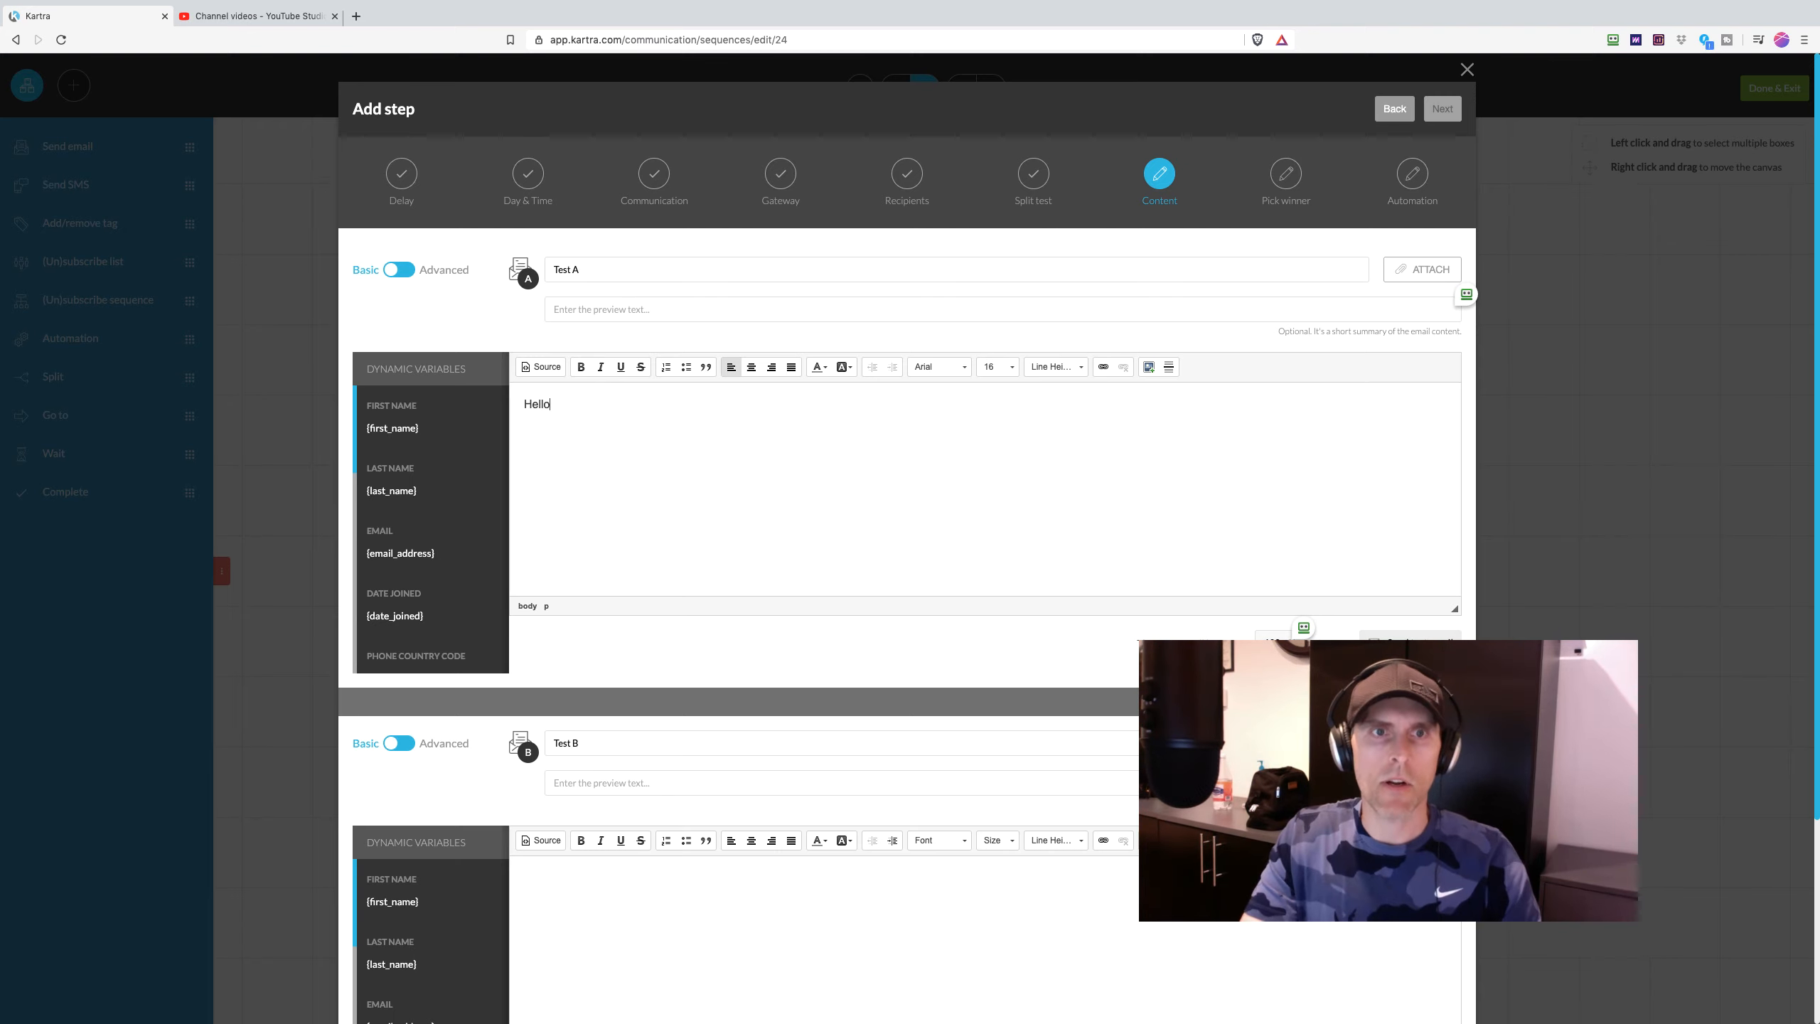
click(787, 899)
text(Hello)
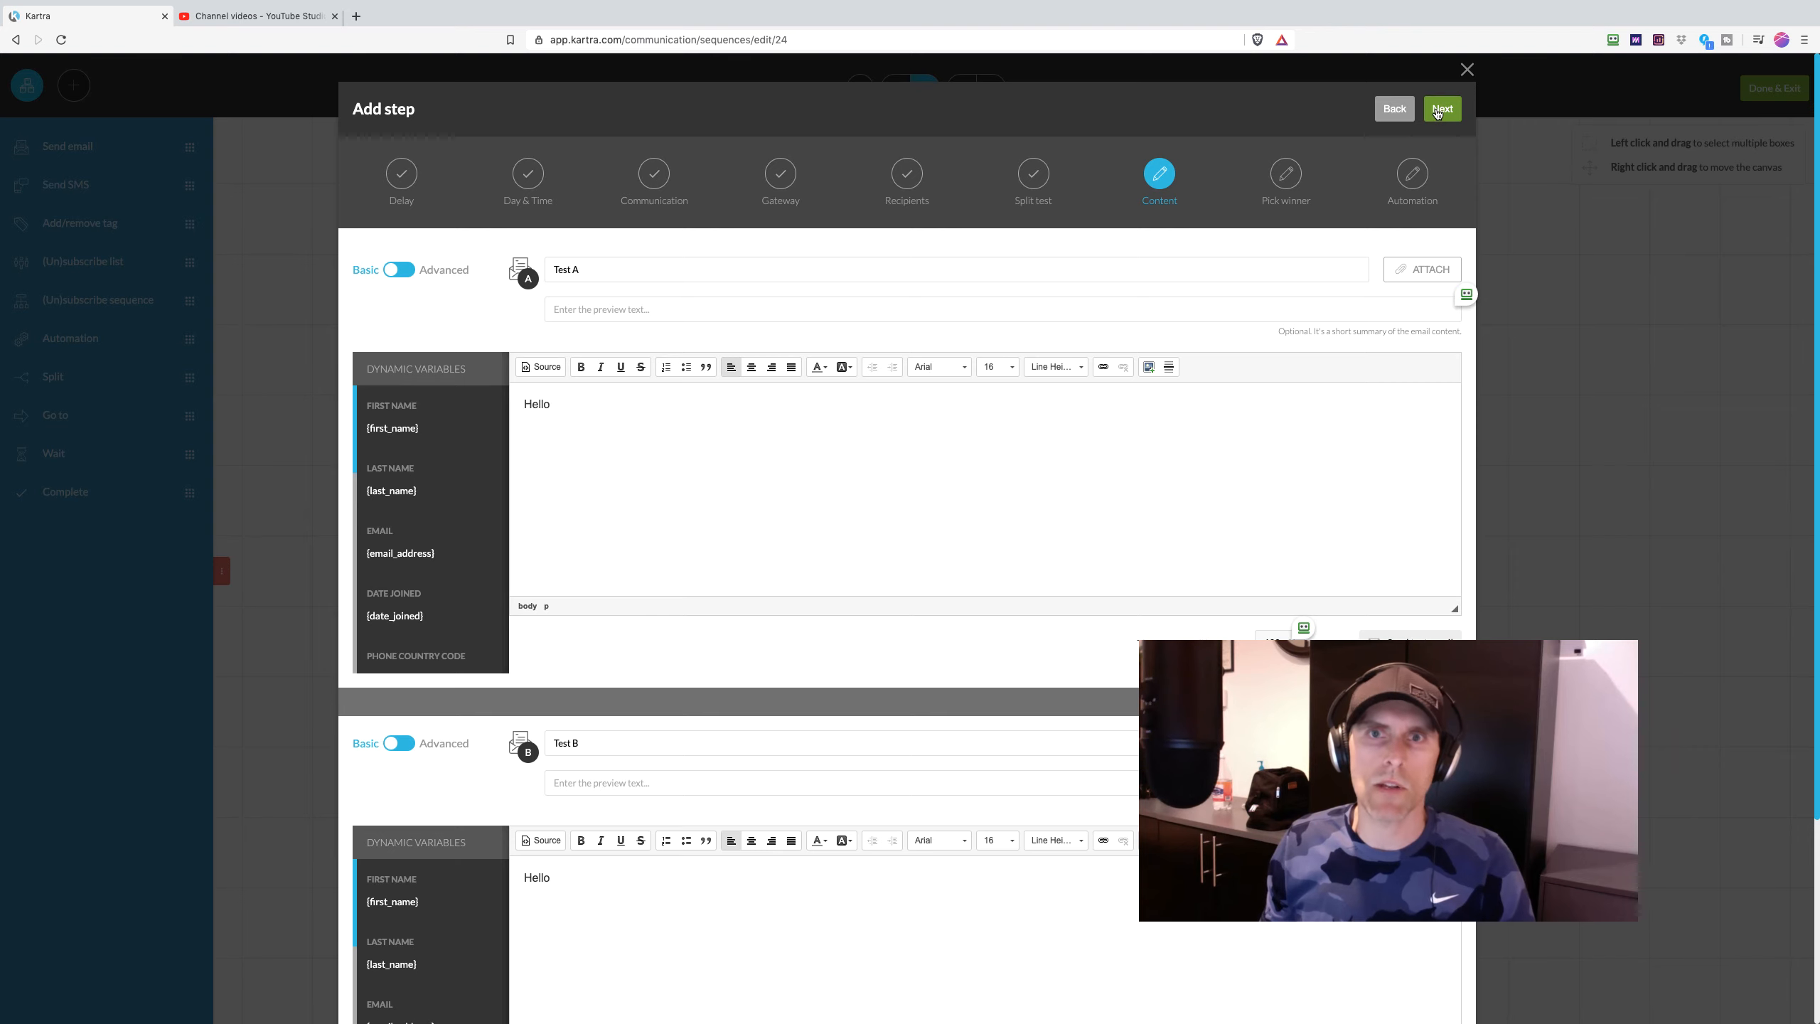
click(1438, 111)
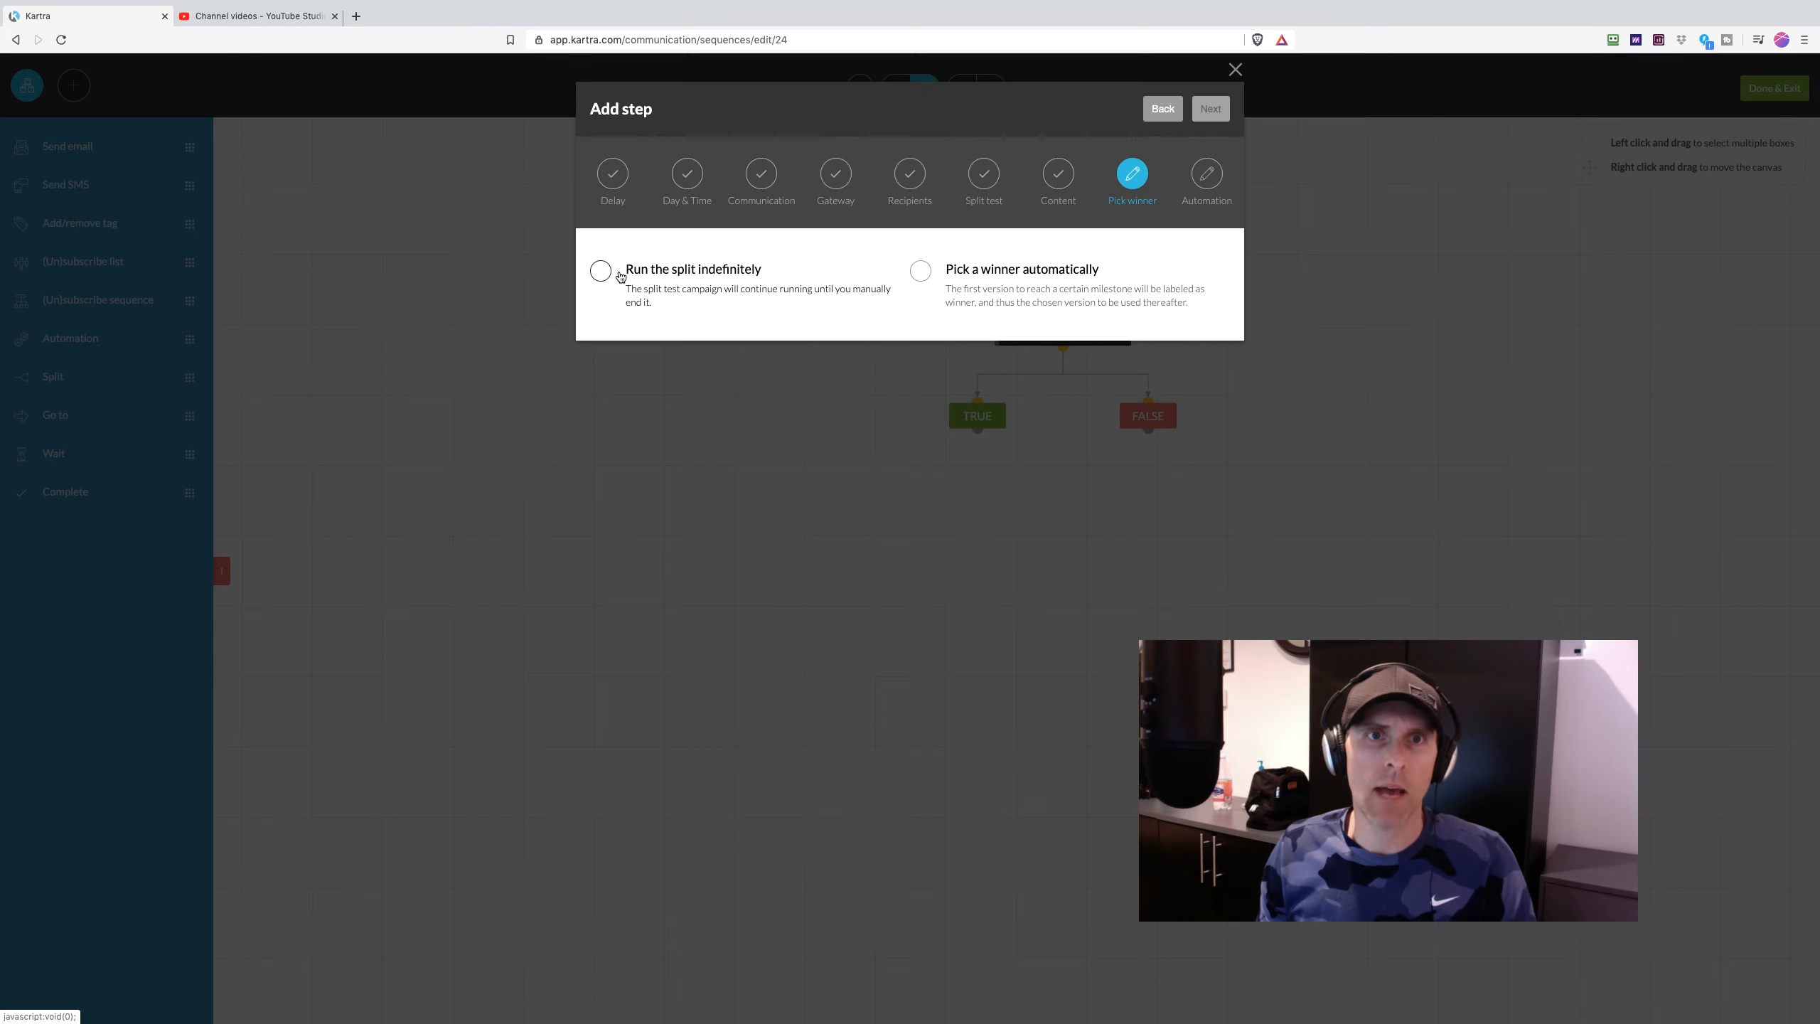
- Run the A/B split indefinitely and create the email step without adding any automation
click(702, 236)
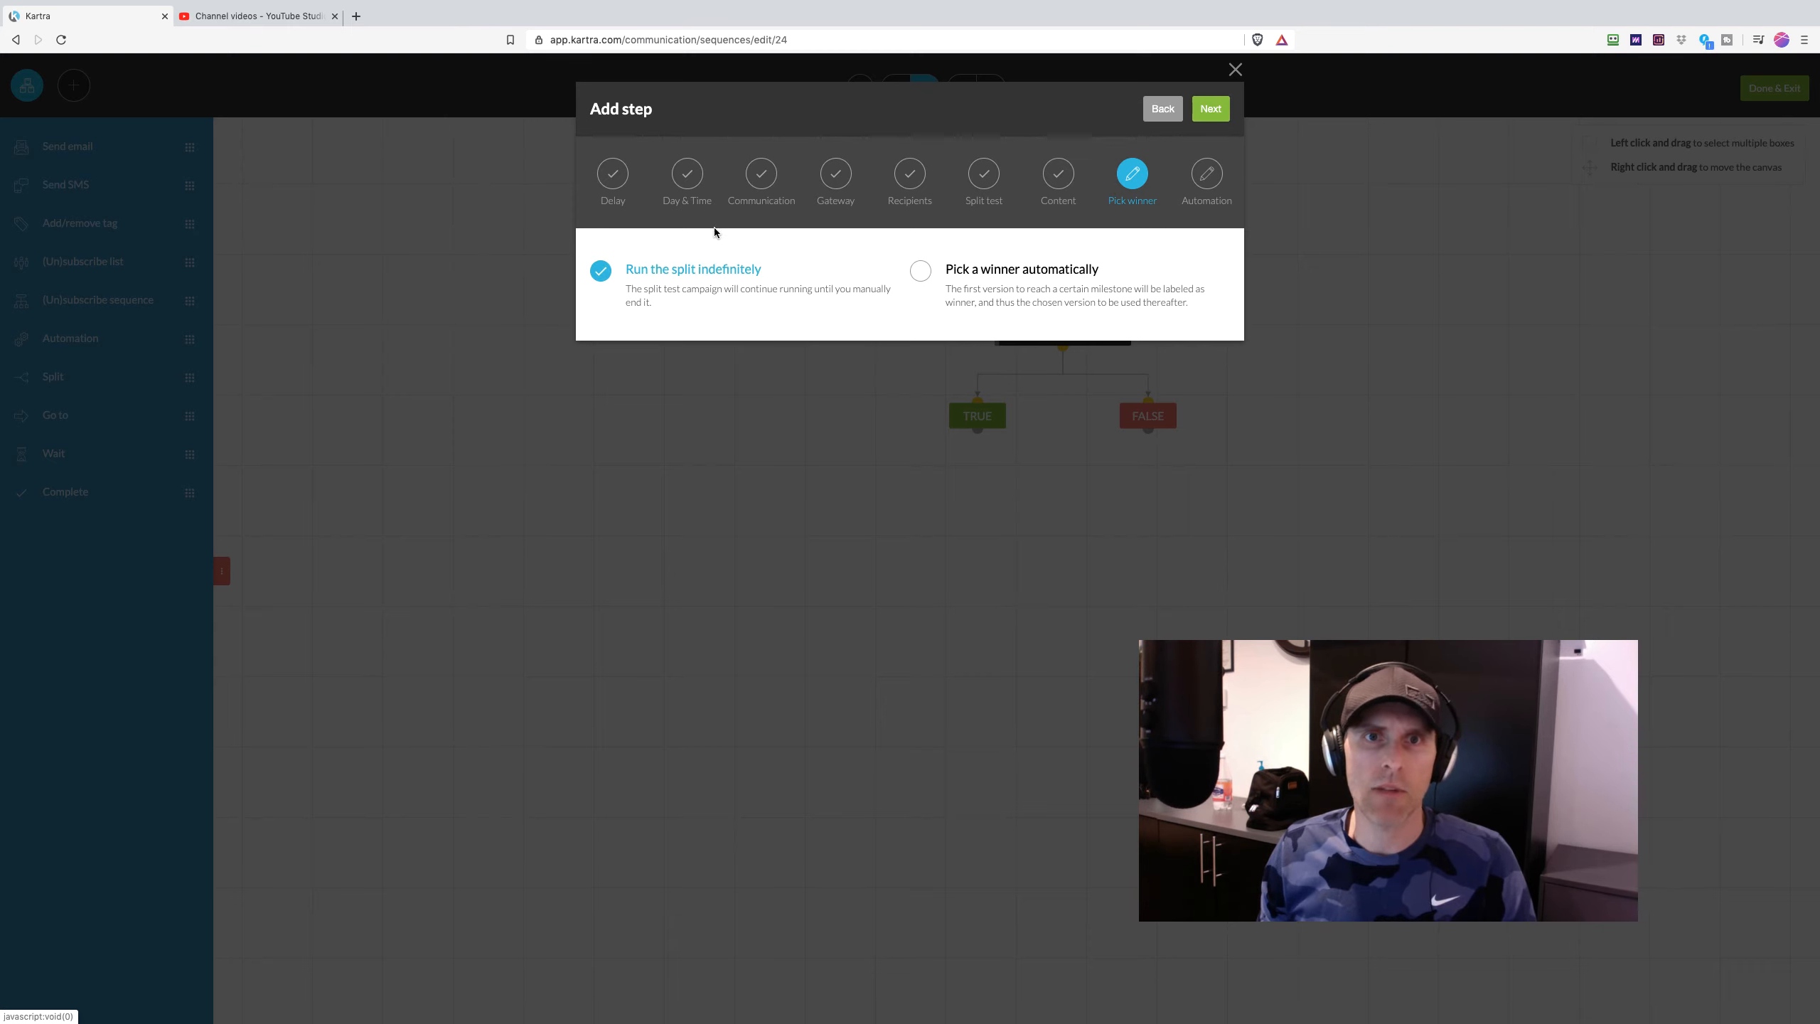
click(1210, 108)
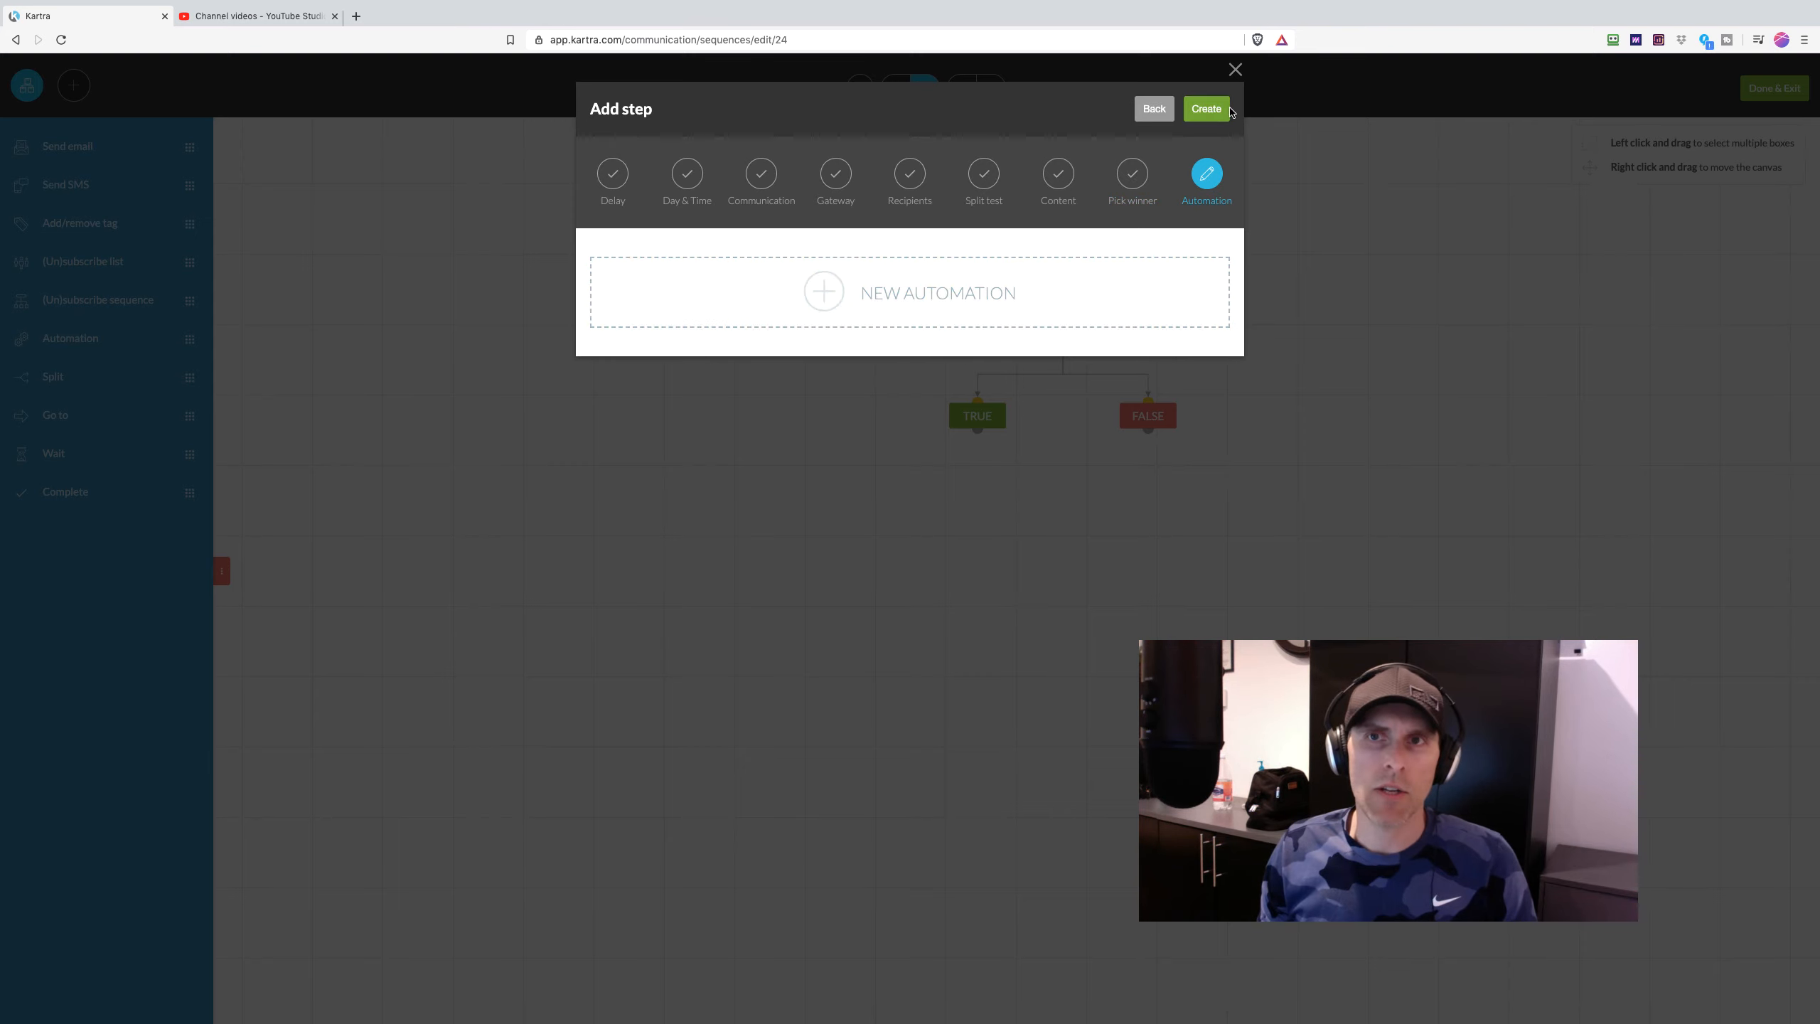
click(1215, 110)
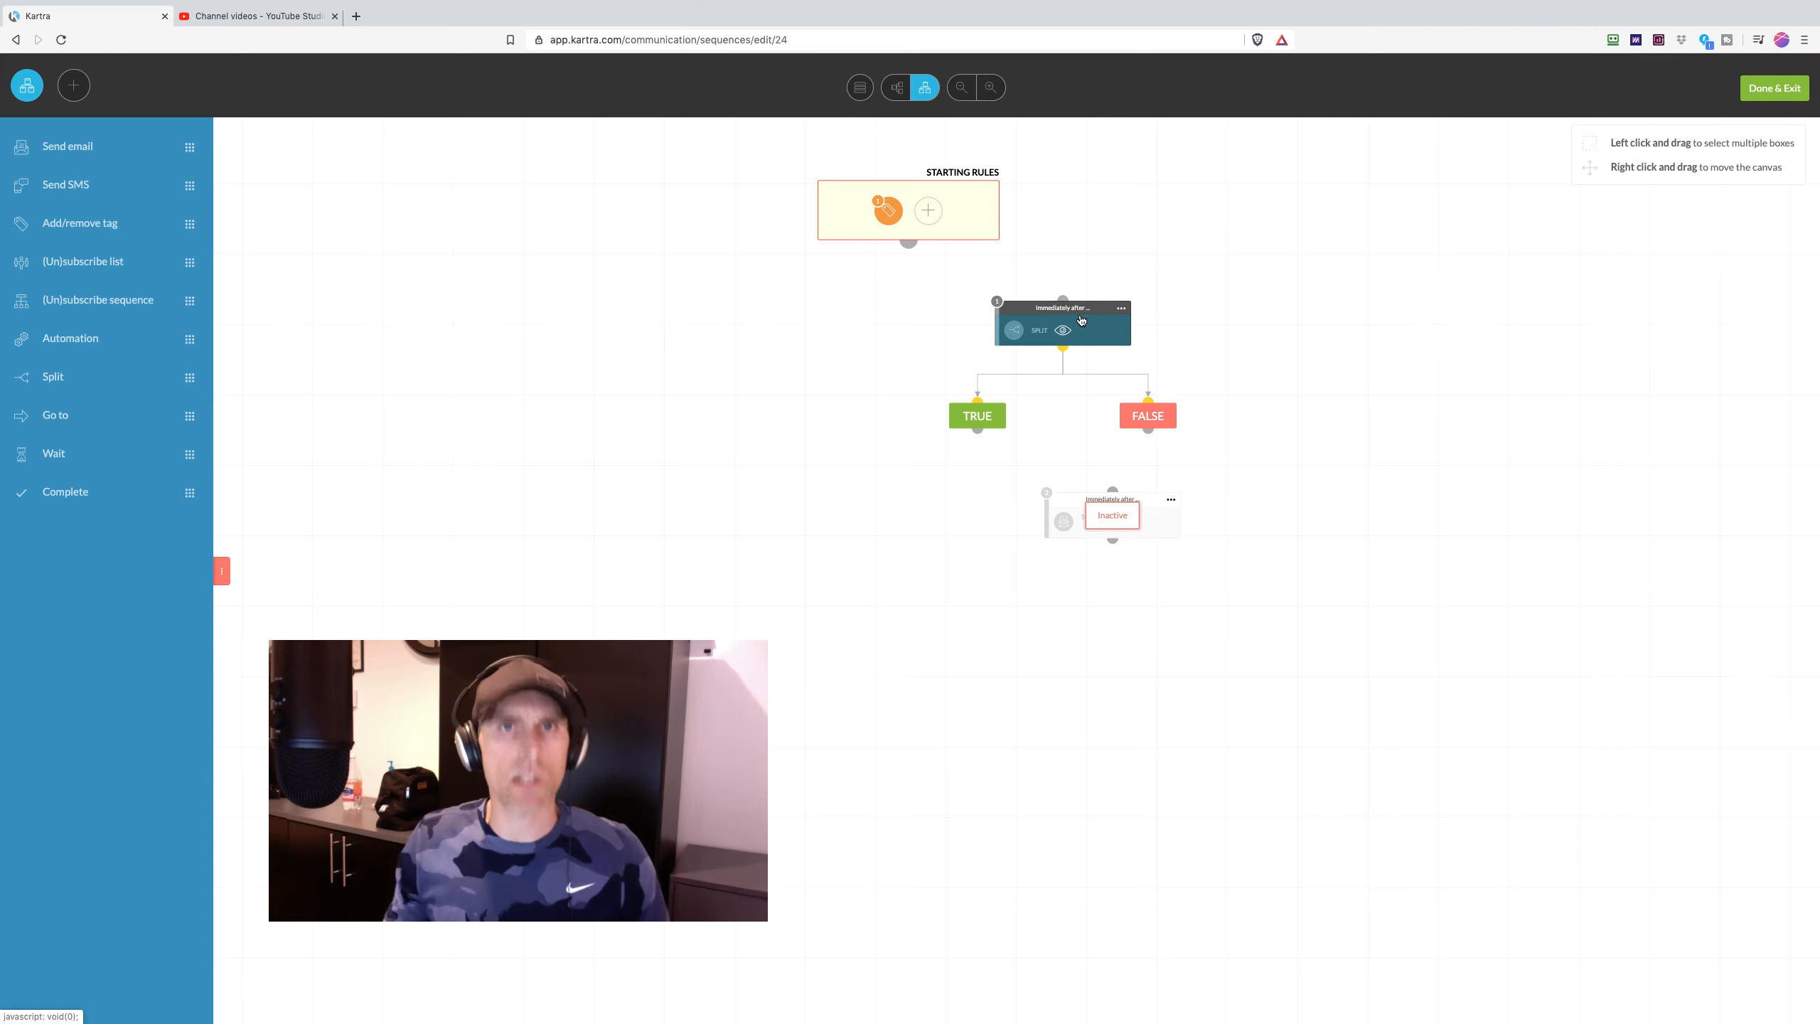
- Position the new email step beneath the TRUE branch and connect TRUE to it, leaving the email inactive
drag(1149, 498, 987, 488)
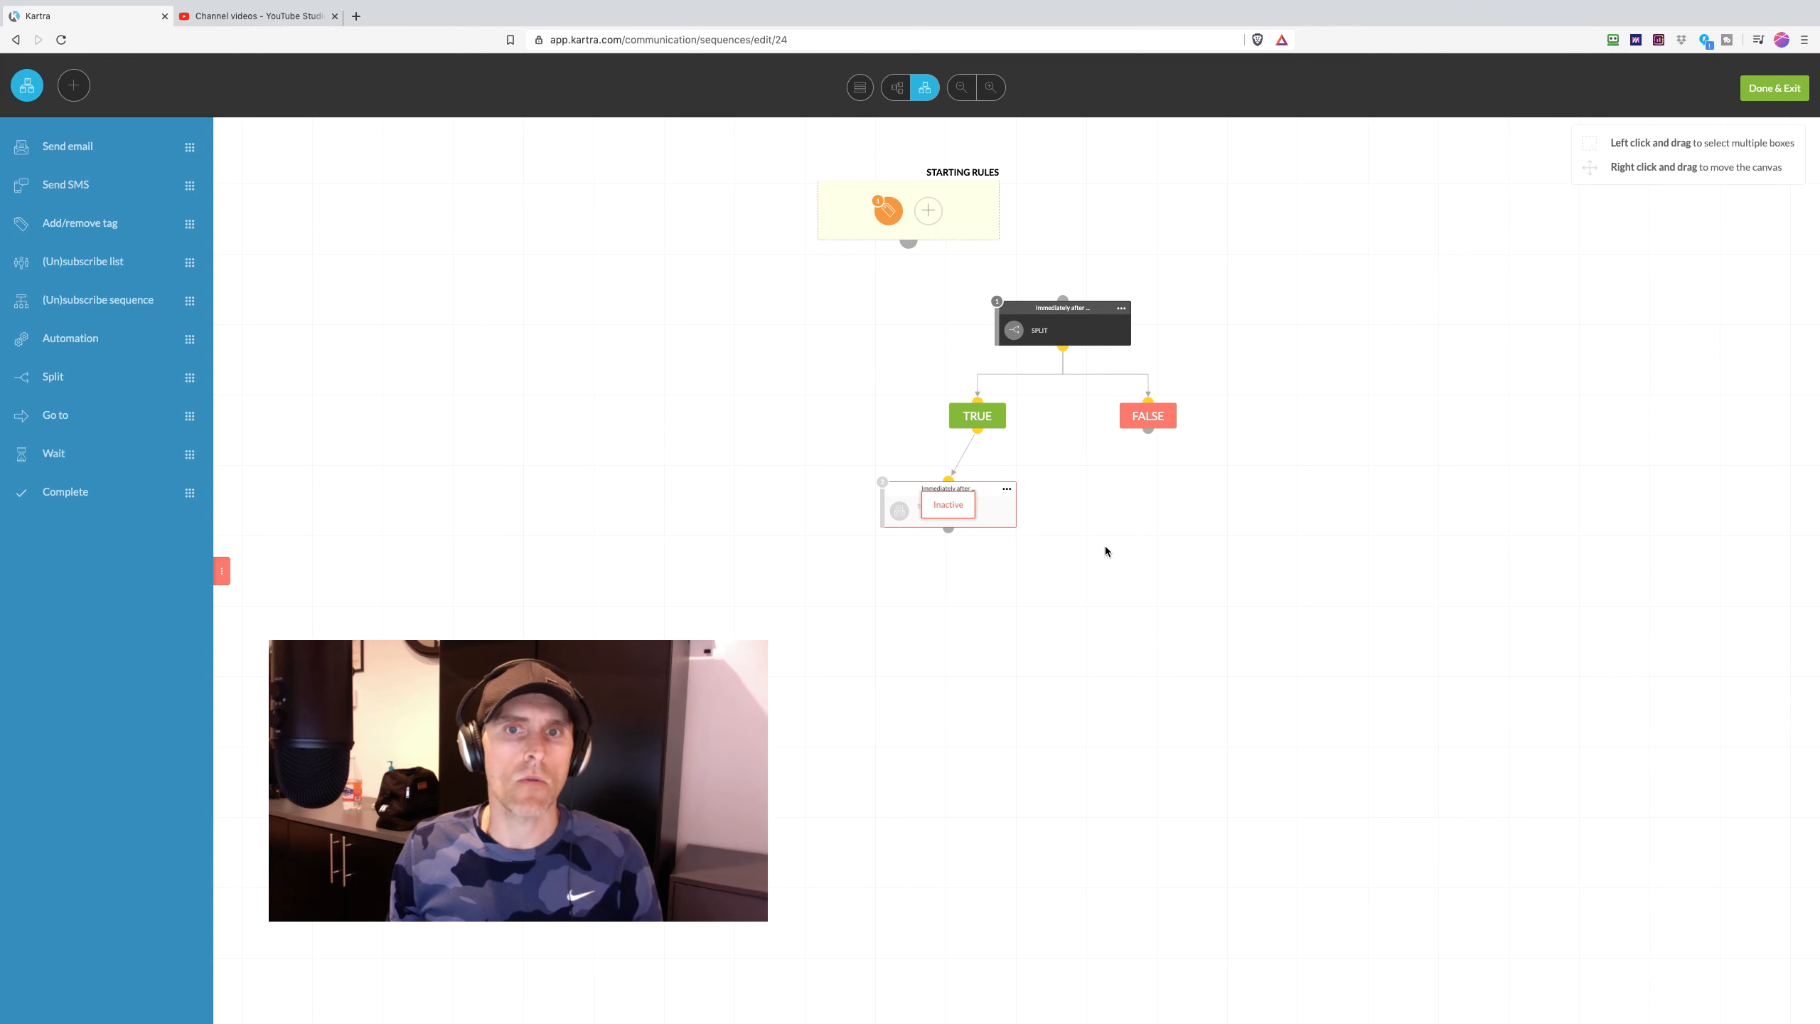
click(1007, 489)
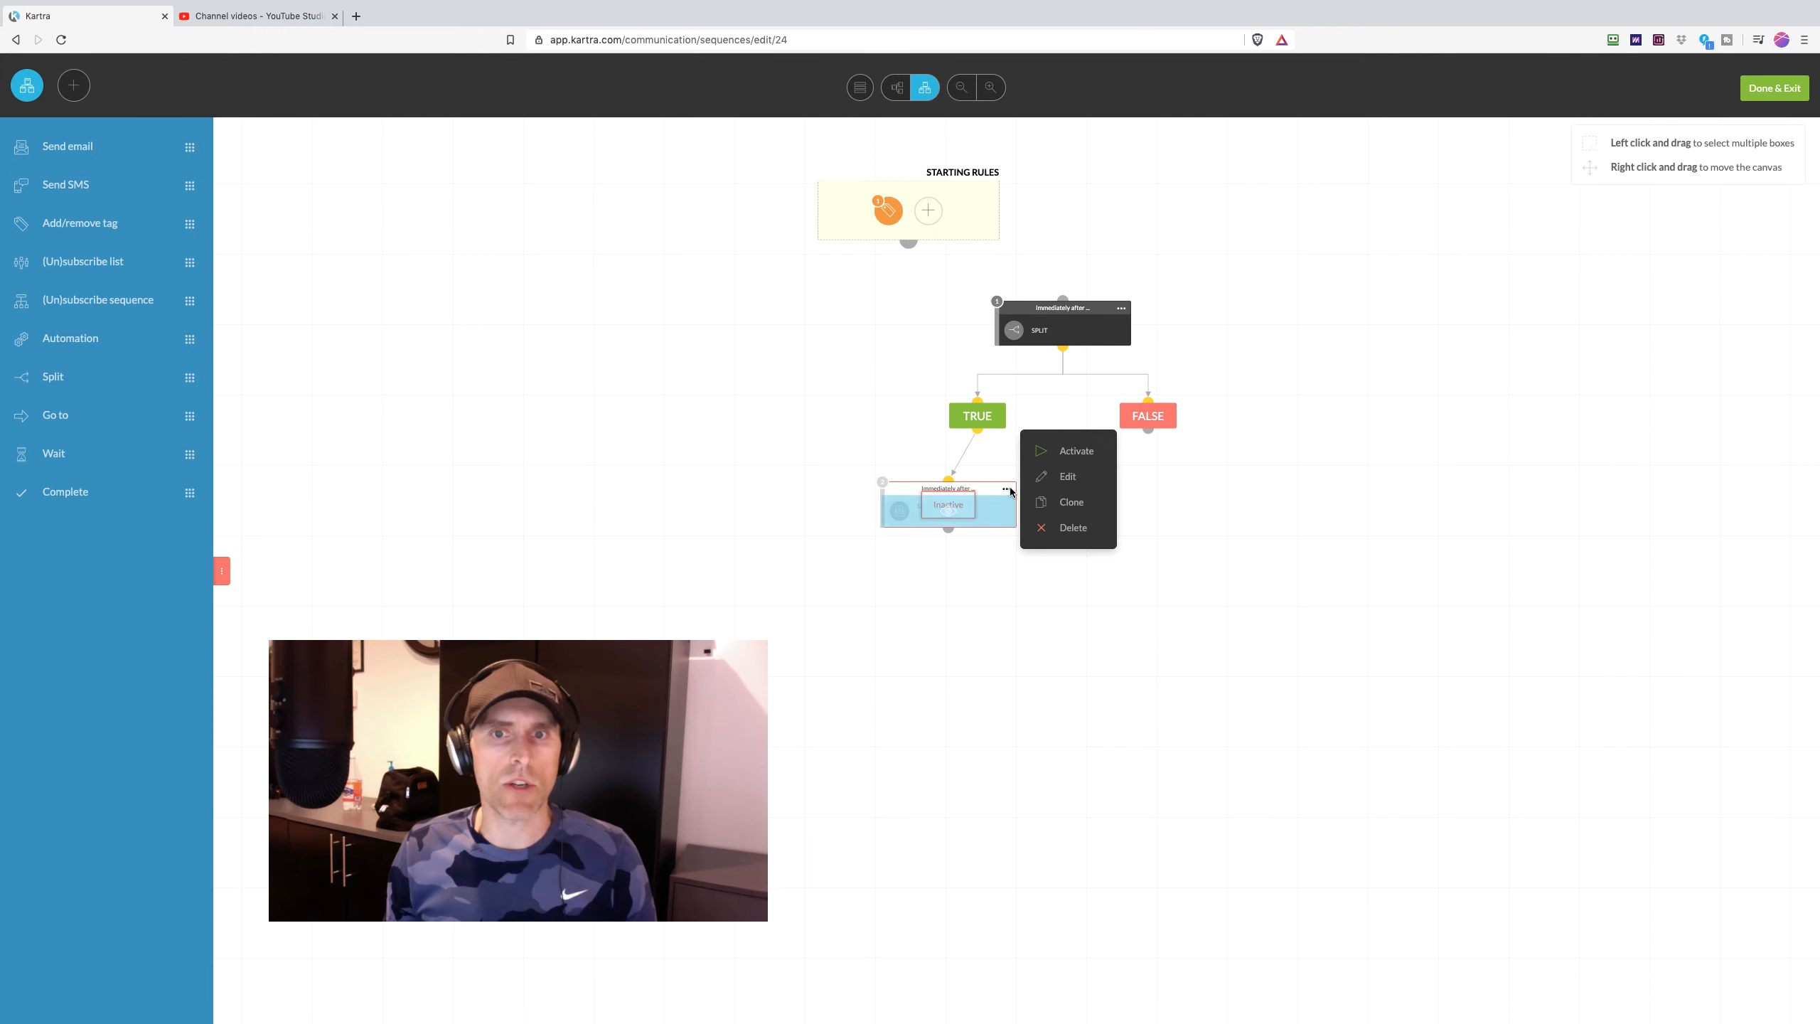
click(931, 583)
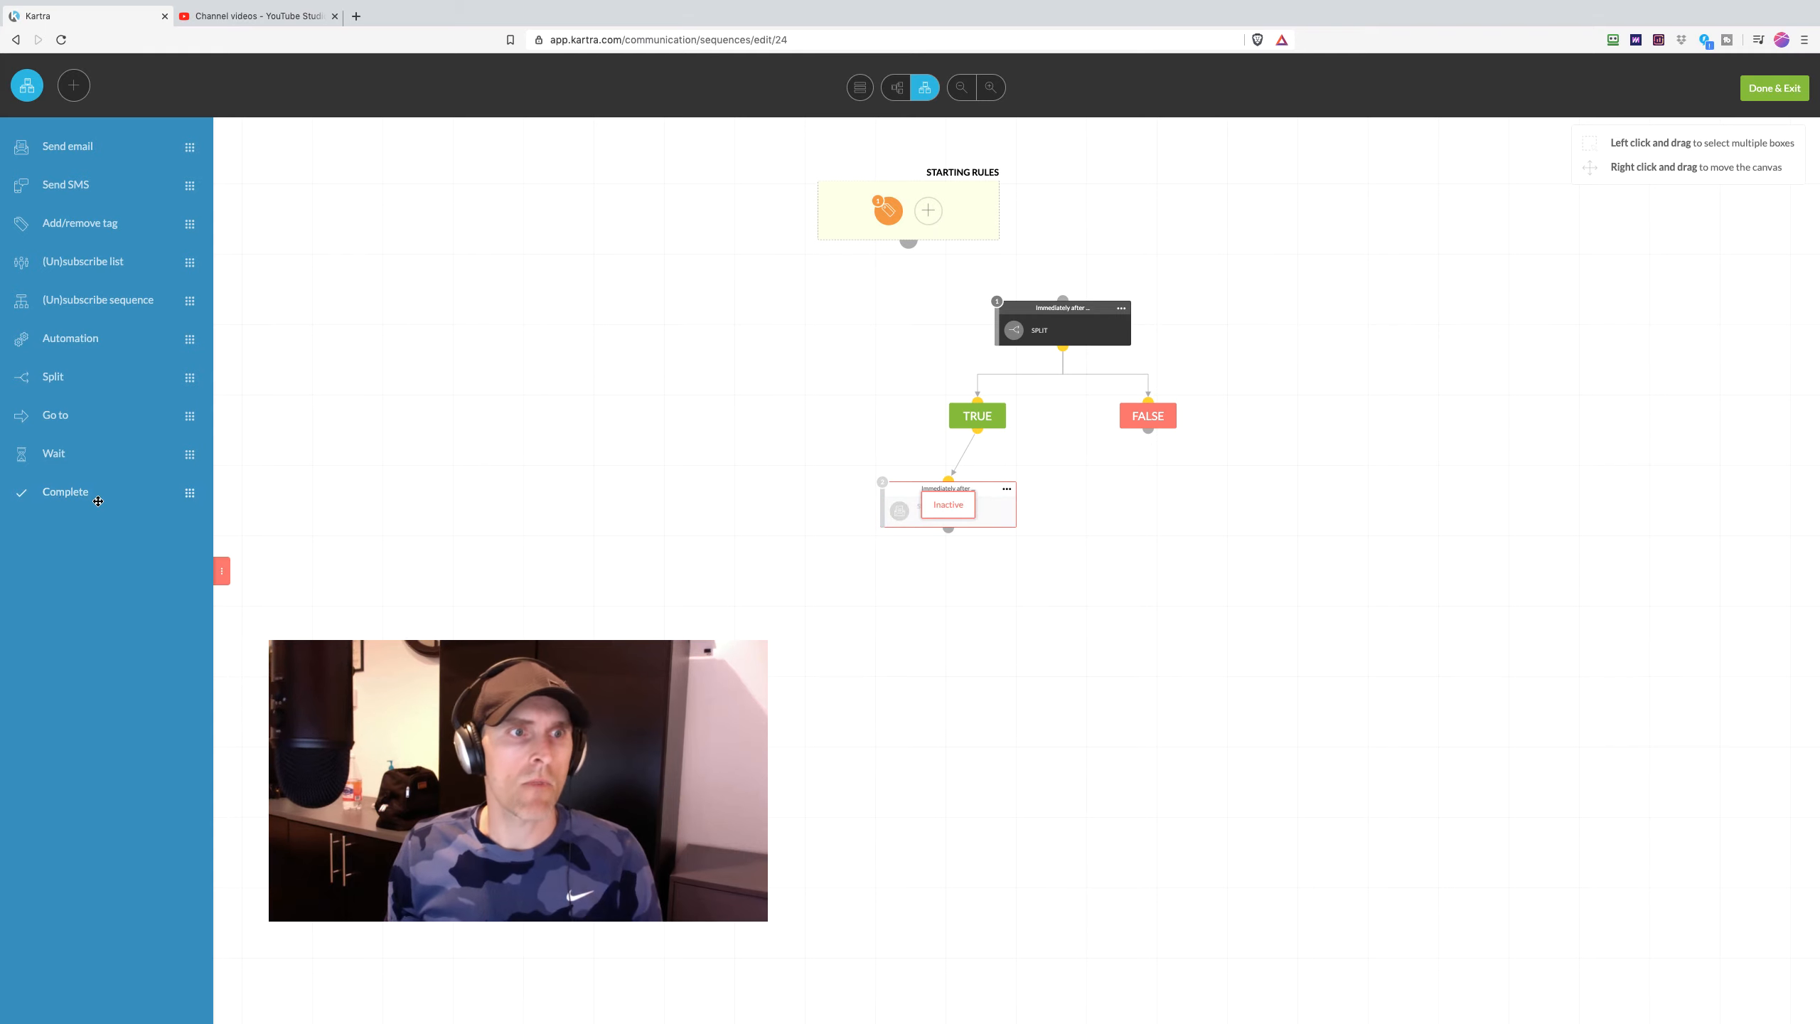
- Add a Complete step below the TRUE-branch email, connect the email to it and activate it
drag(89, 492, 910, 615)
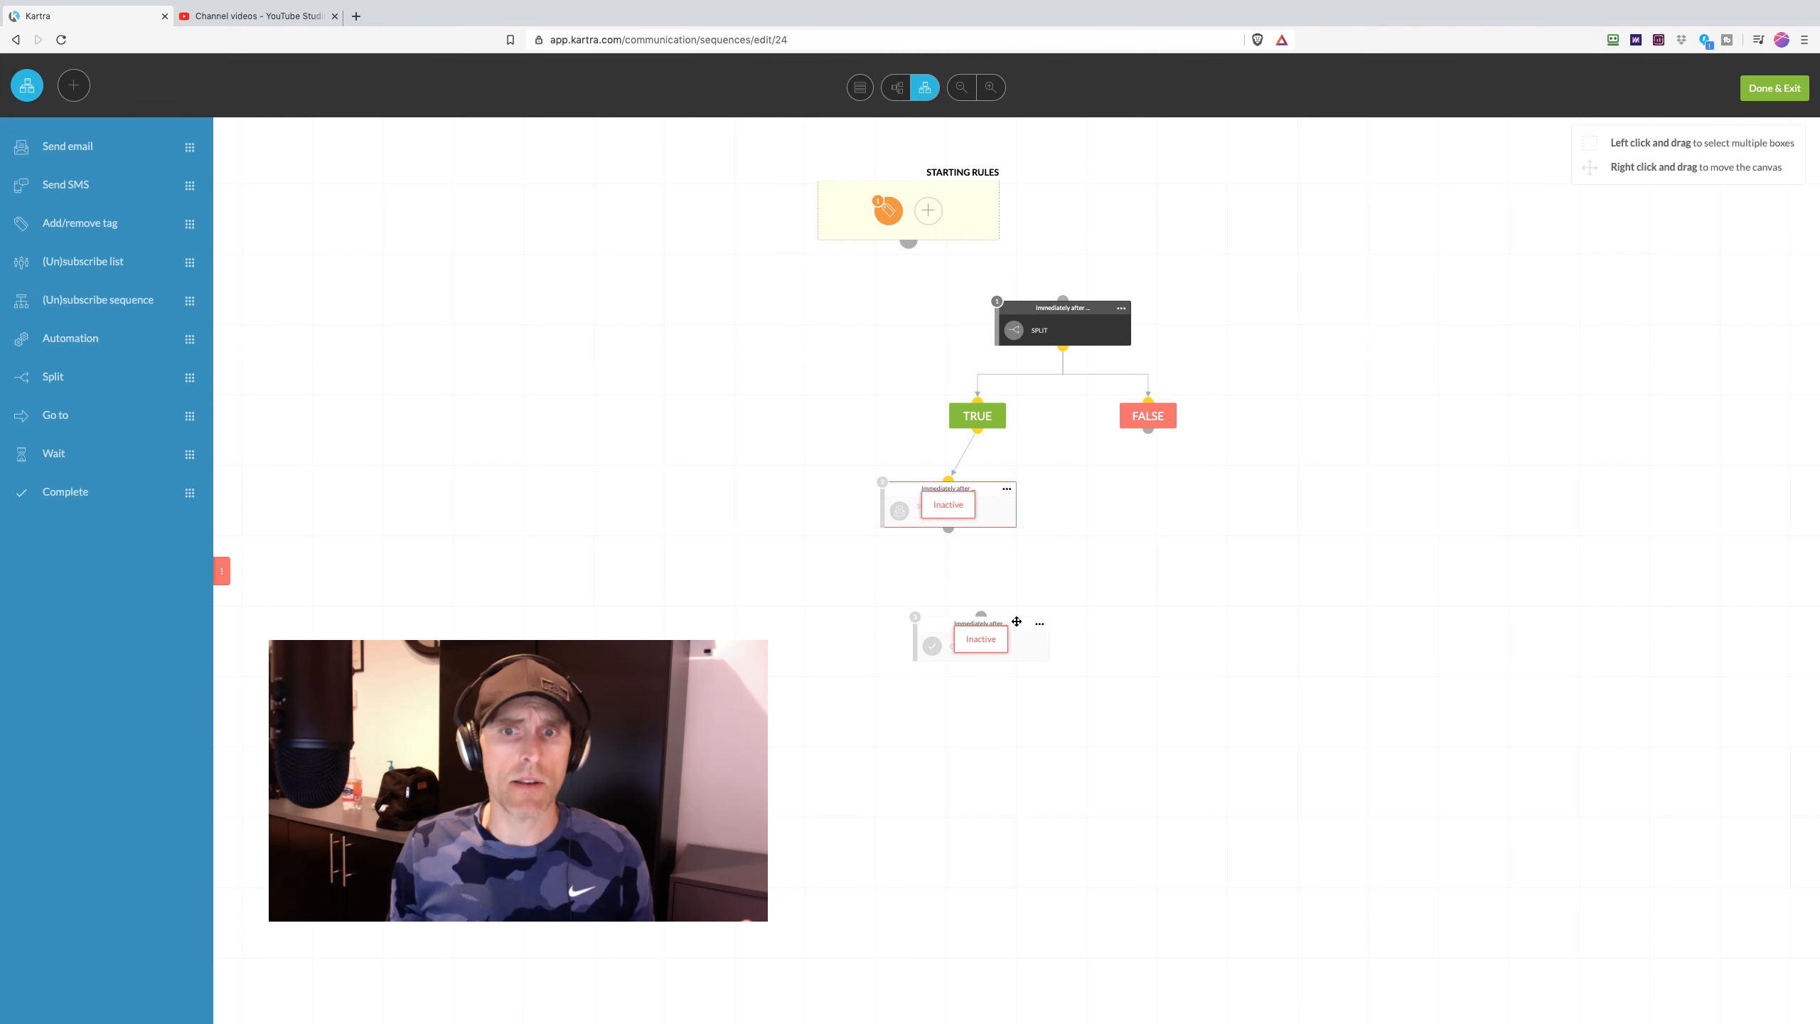
drag(1016, 622, 953, 620)
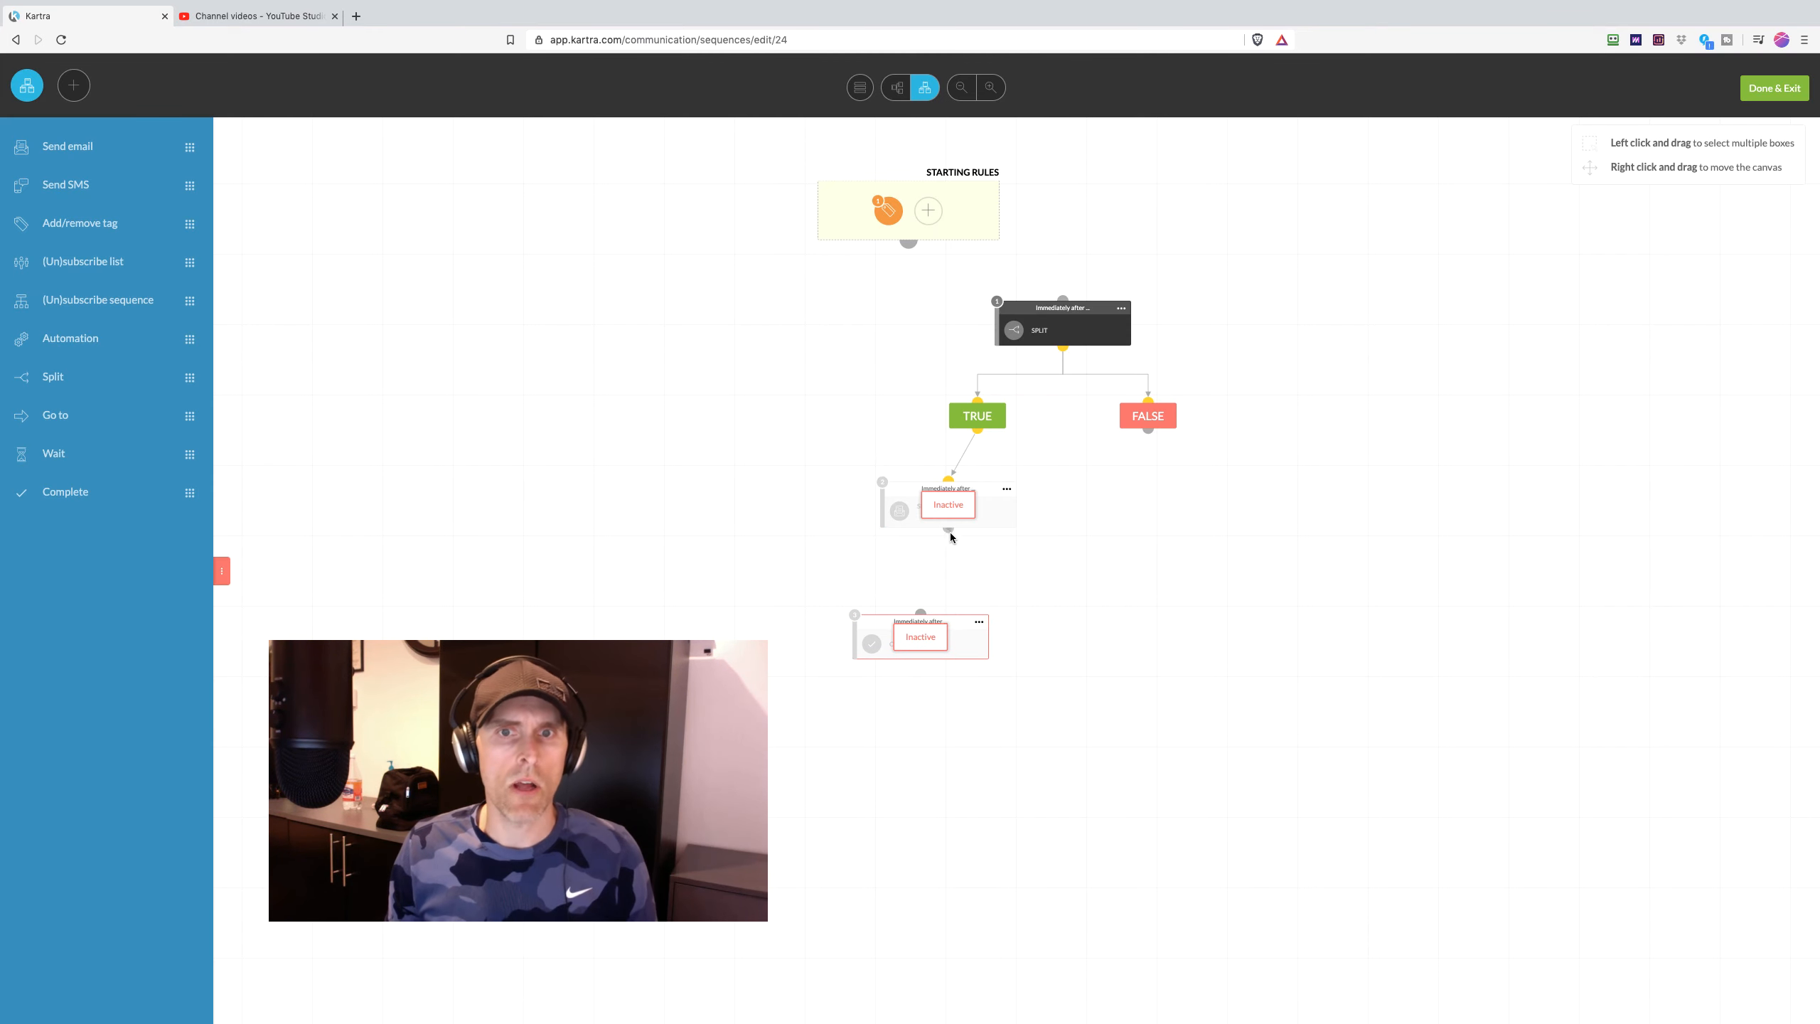
drag(950, 537, 920, 610)
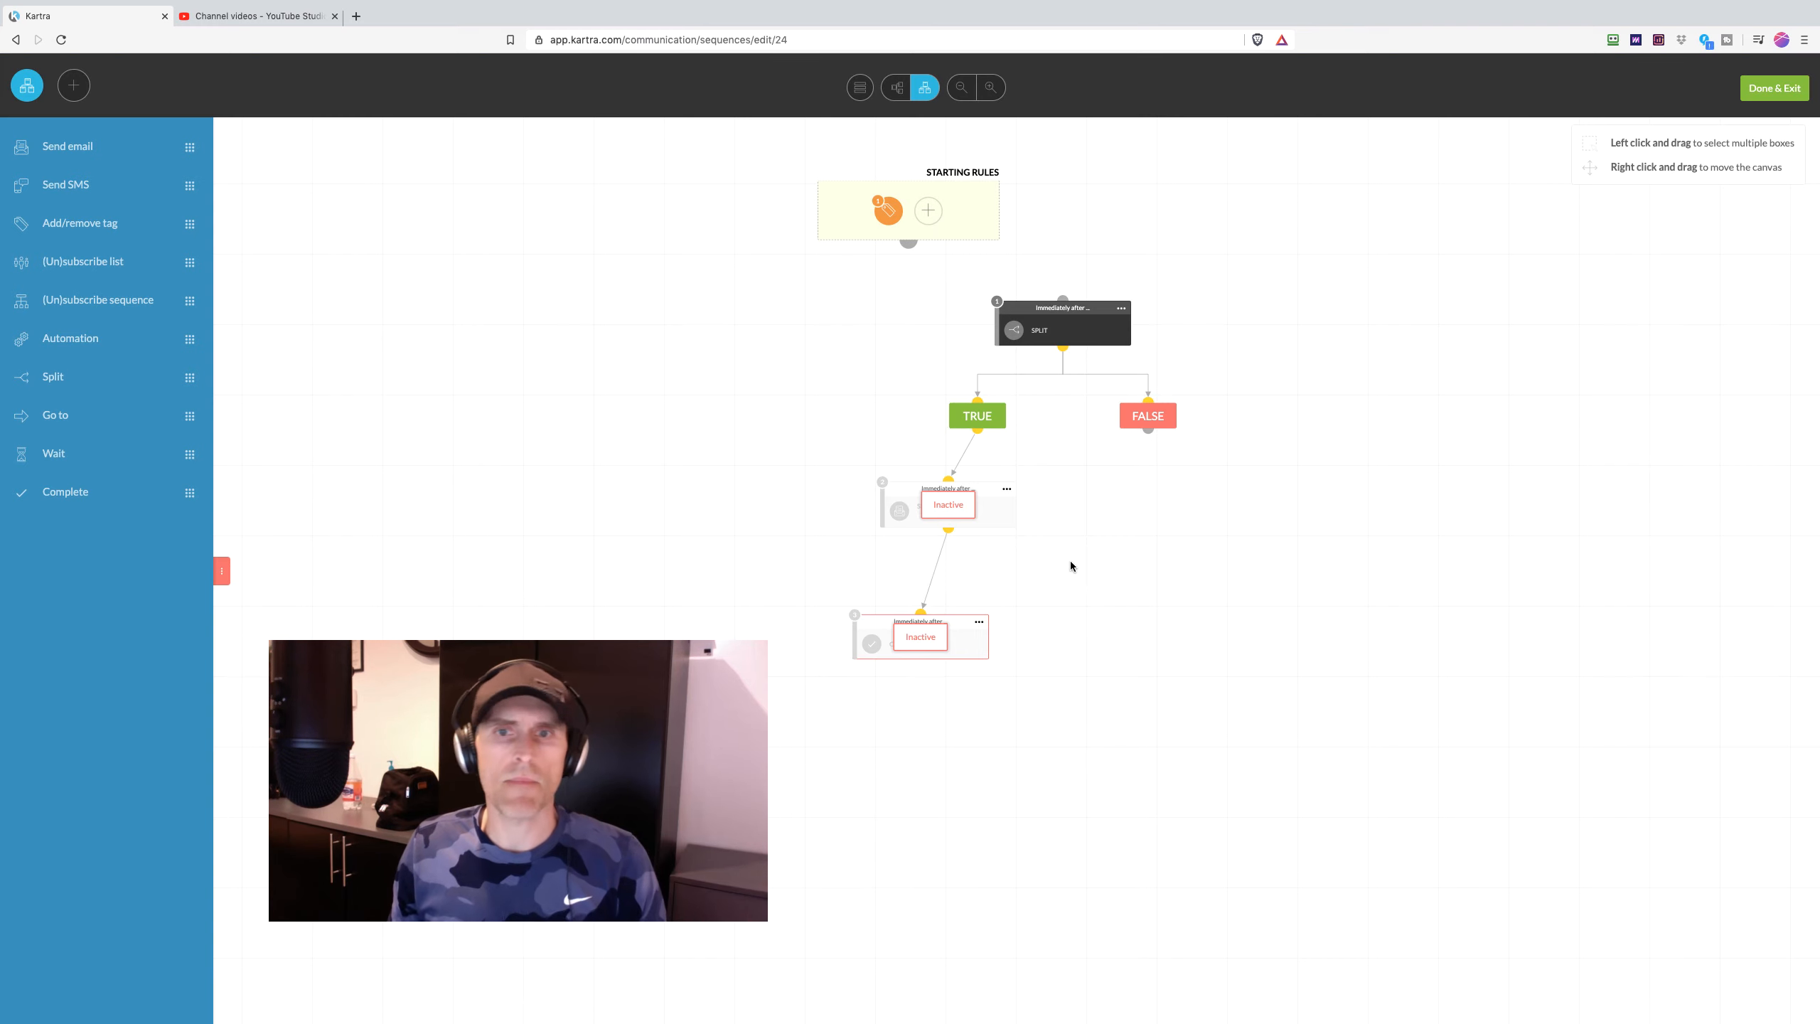
mouse_move(978, 622)
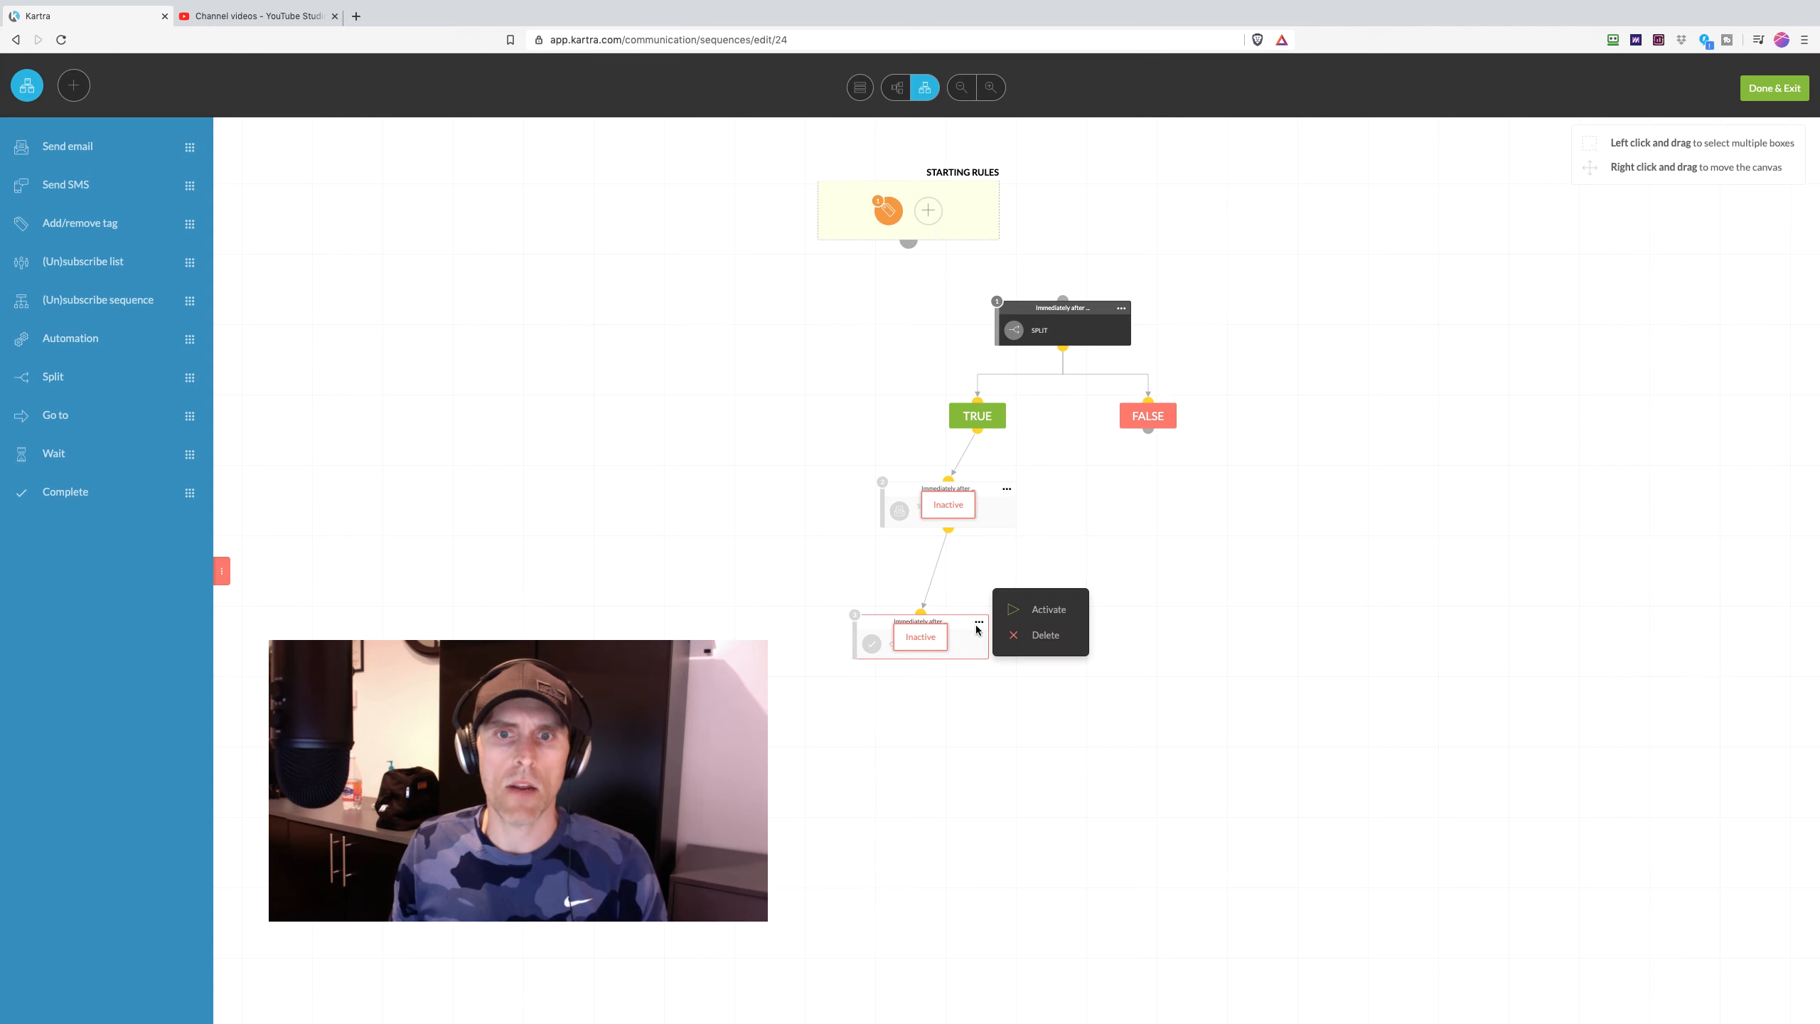
click(1032, 611)
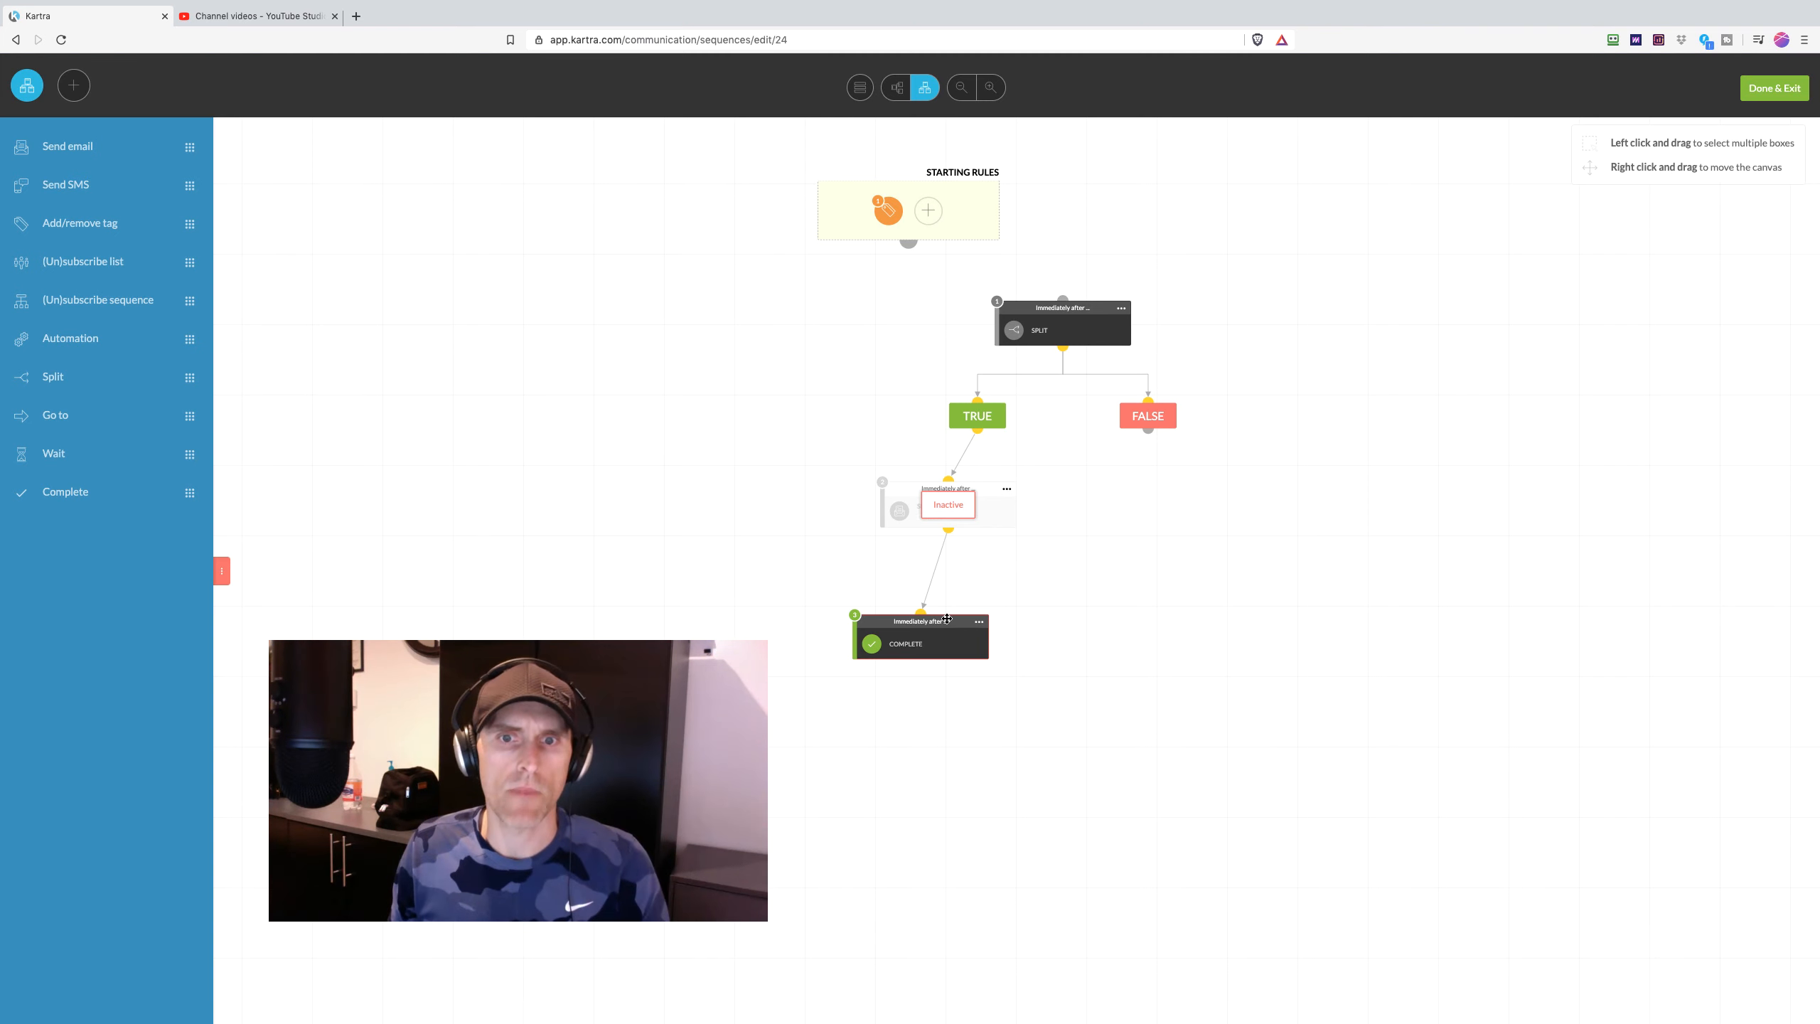
drag(946, 618, 909, 656)
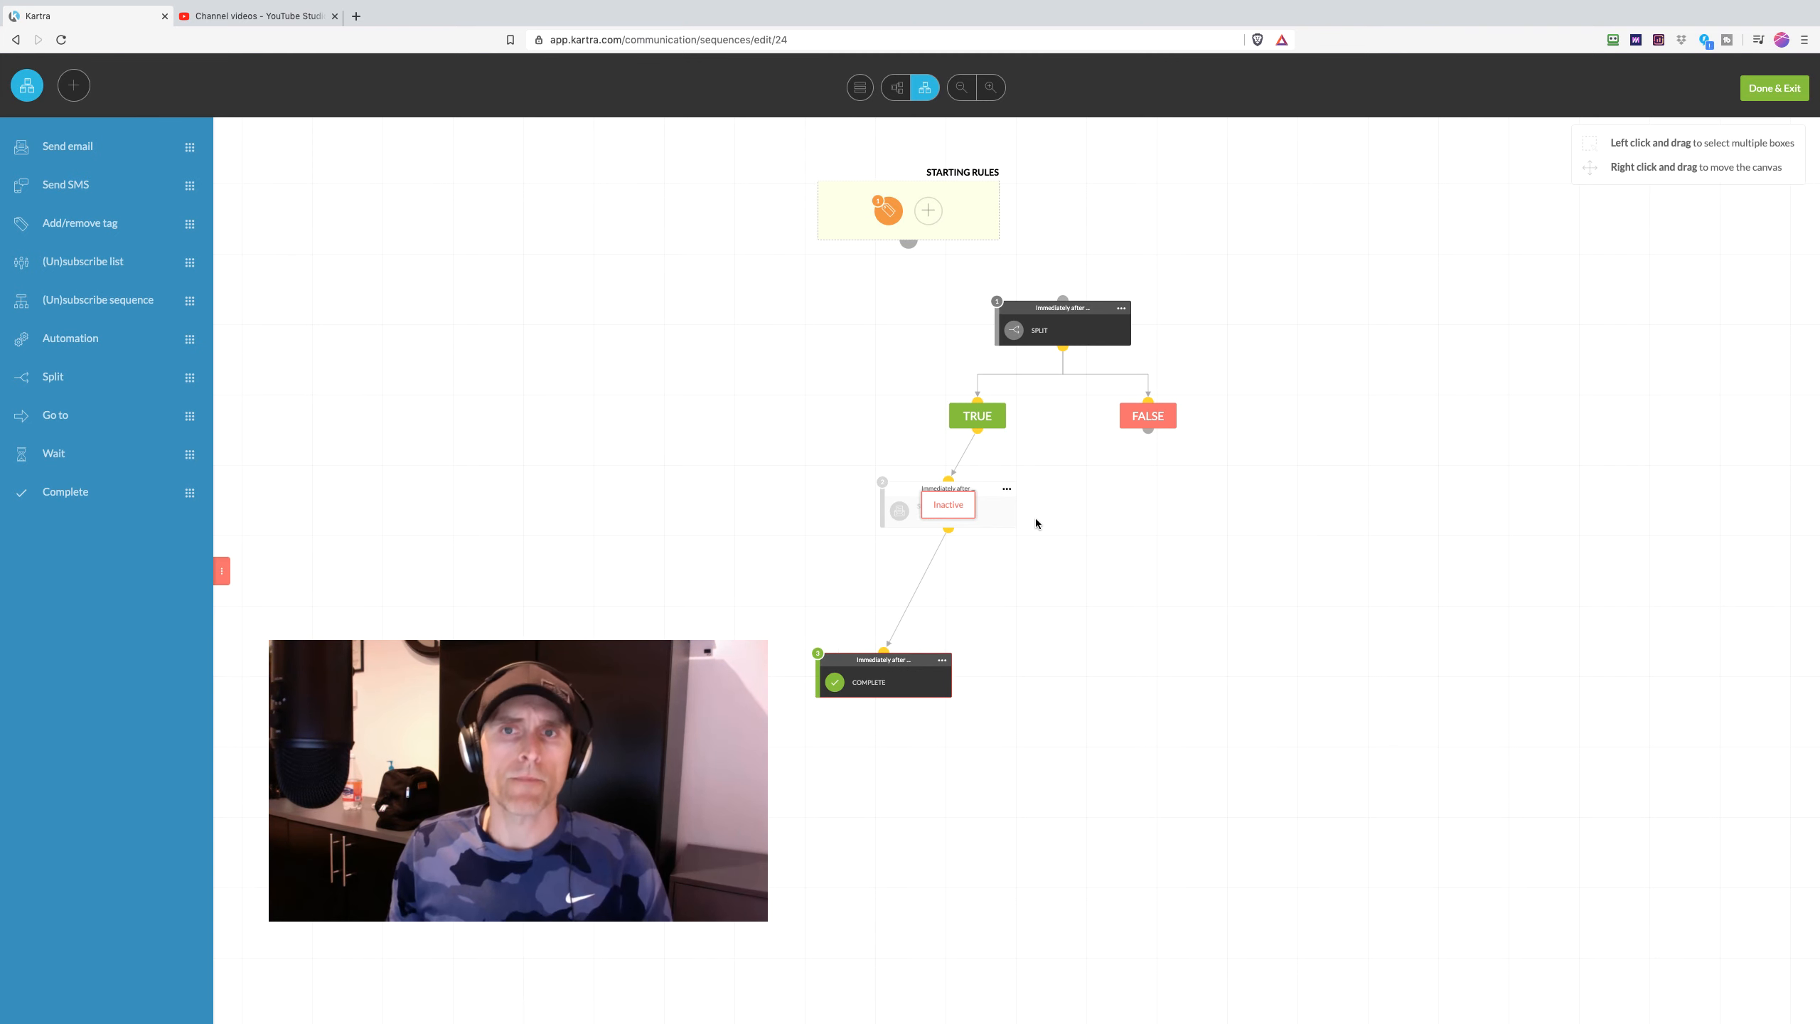
- Clone the TRUE-branch email, place the copy beneath the FALSE branch and connect FALSE to it
click(1007, 488)
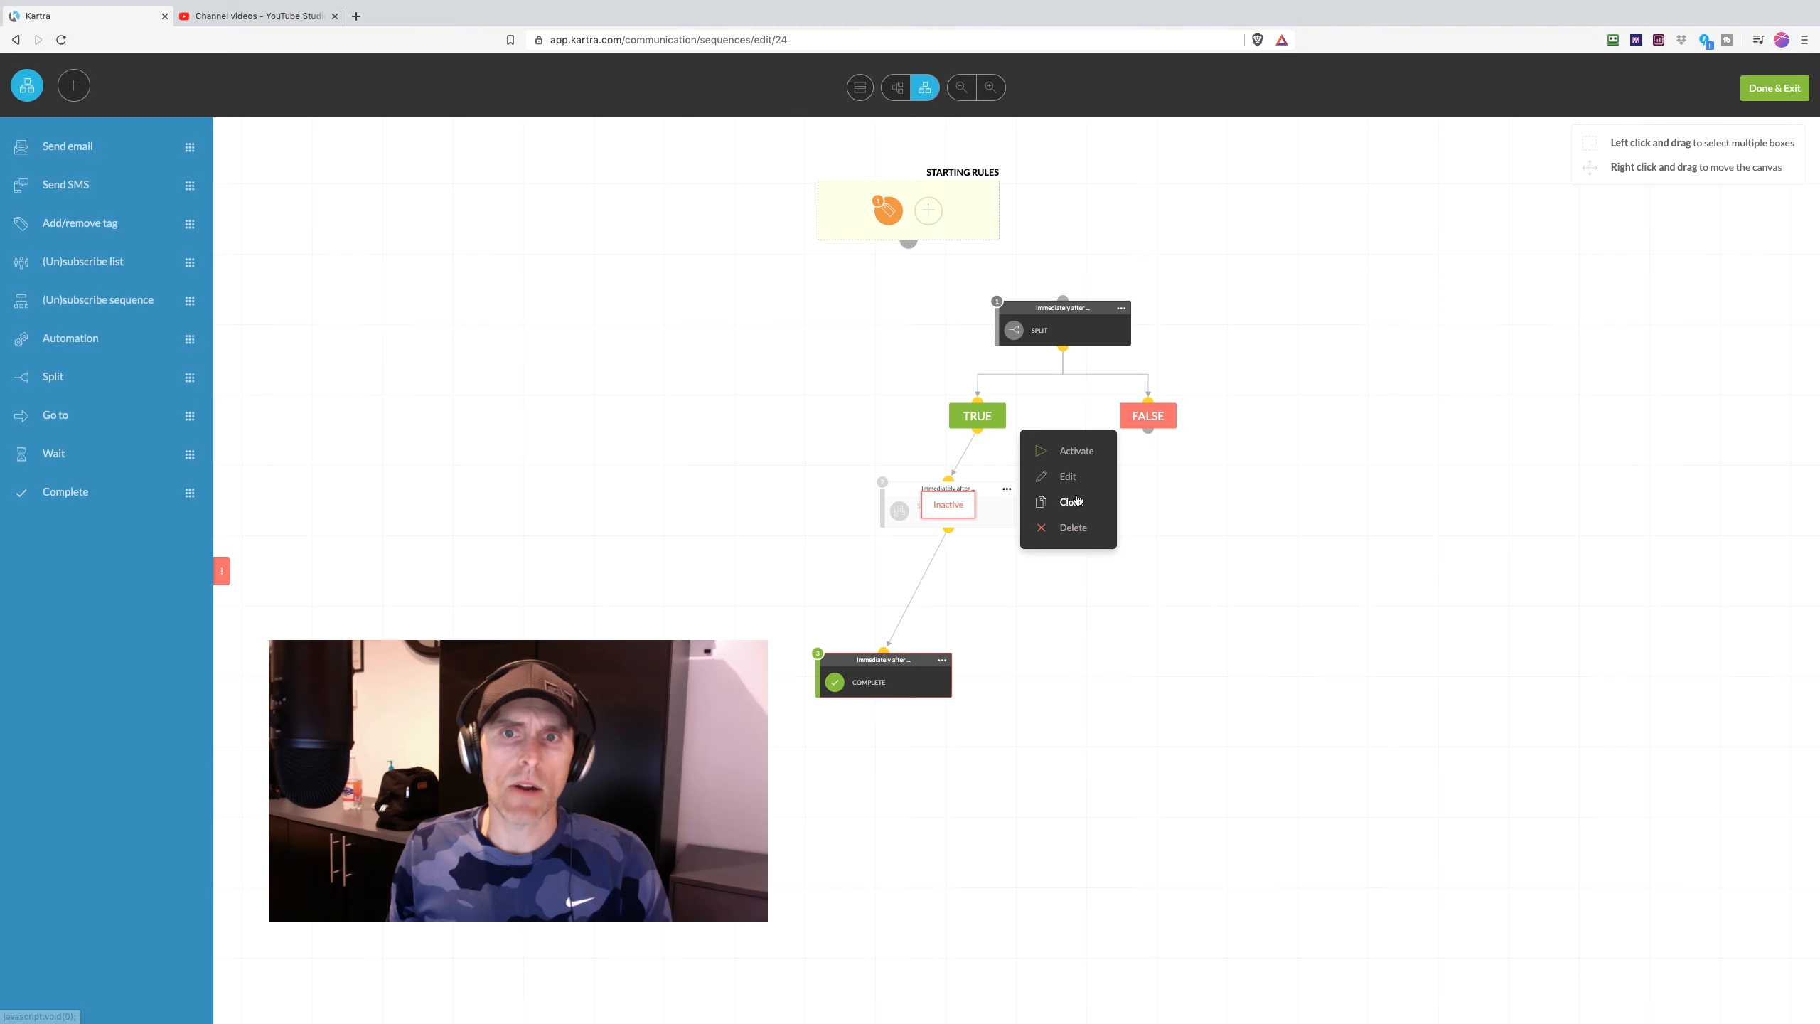
click(1072, 501)
drag(1029, 544, 1190, 487)
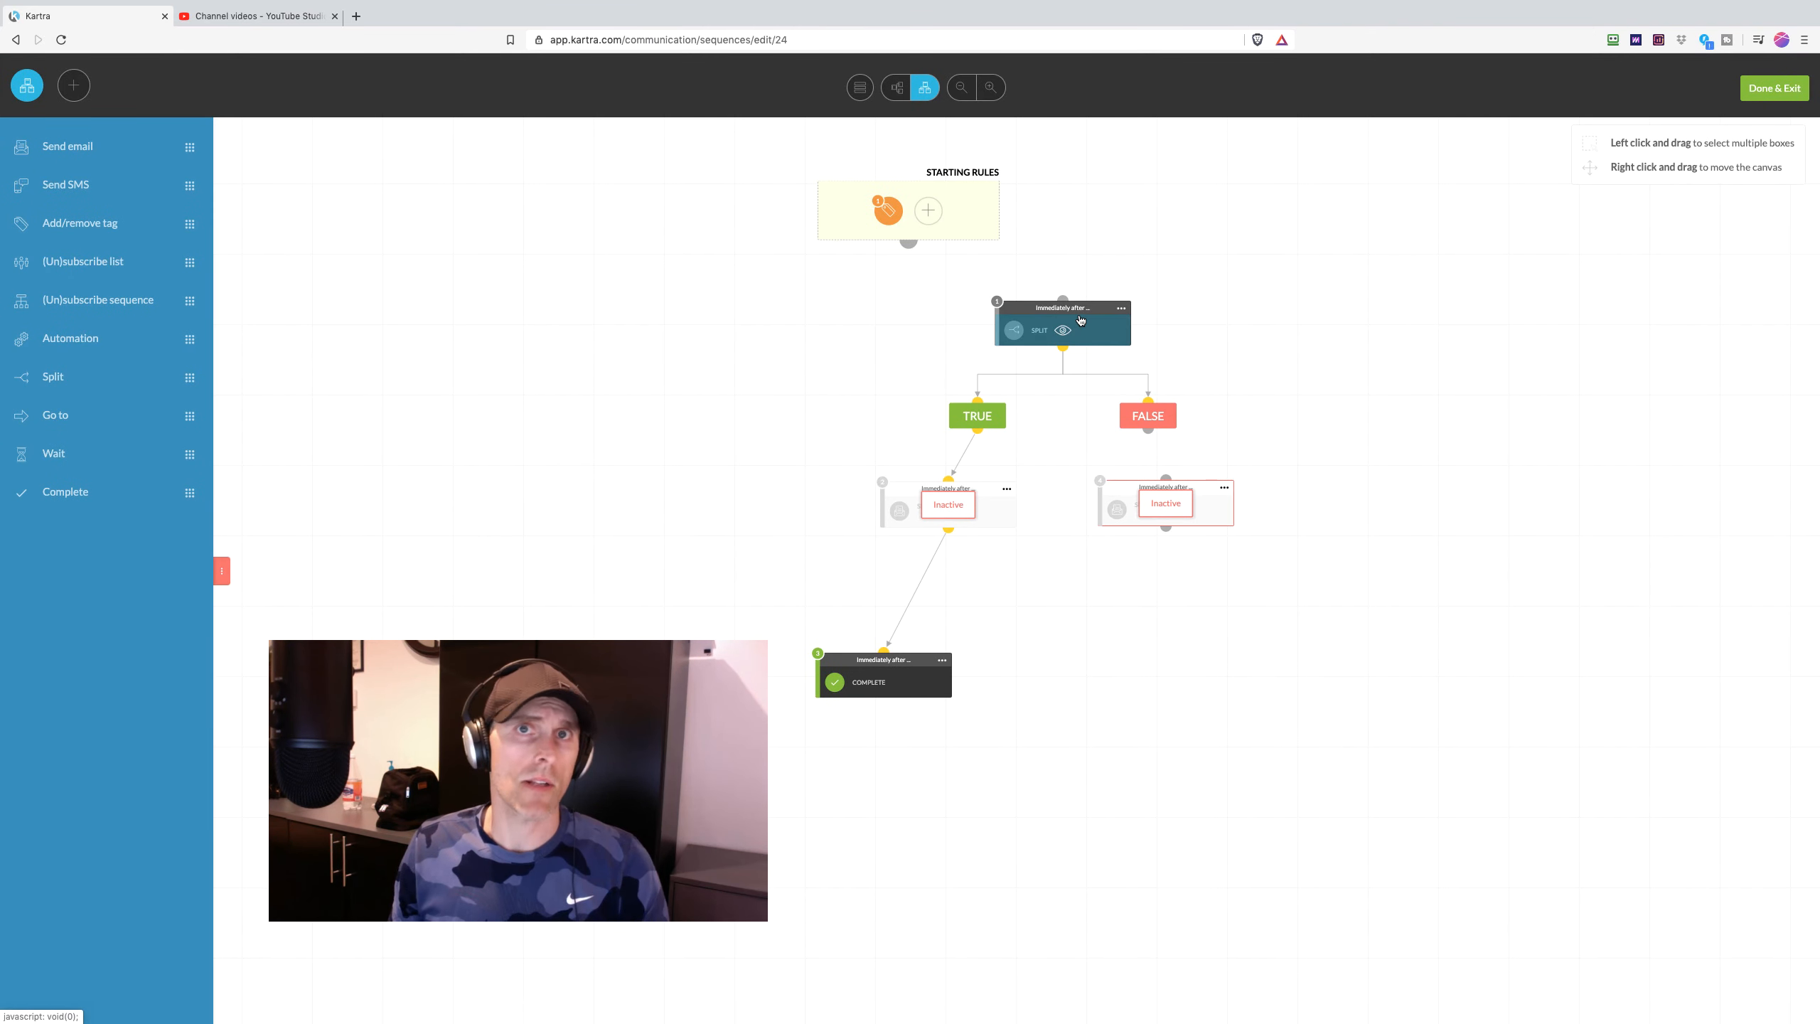
drag(1148, 430, 1165, 477)
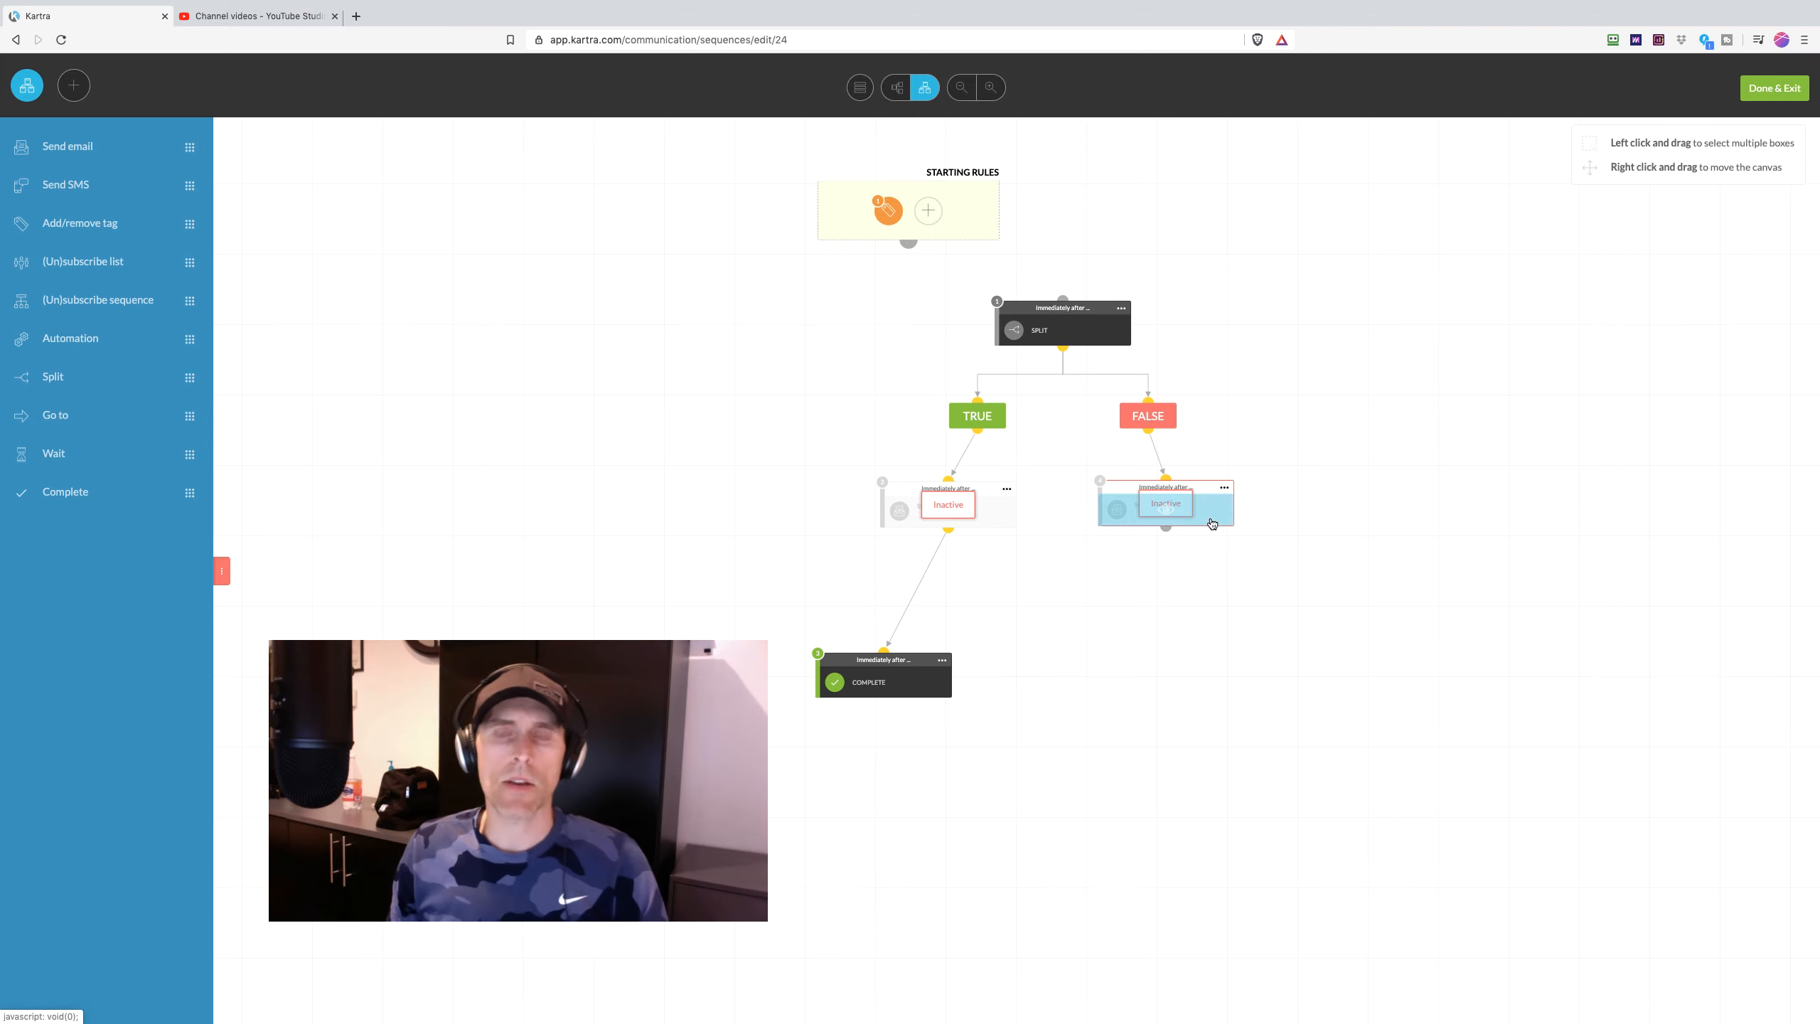
click(1224, 489)
click(1203, 517)
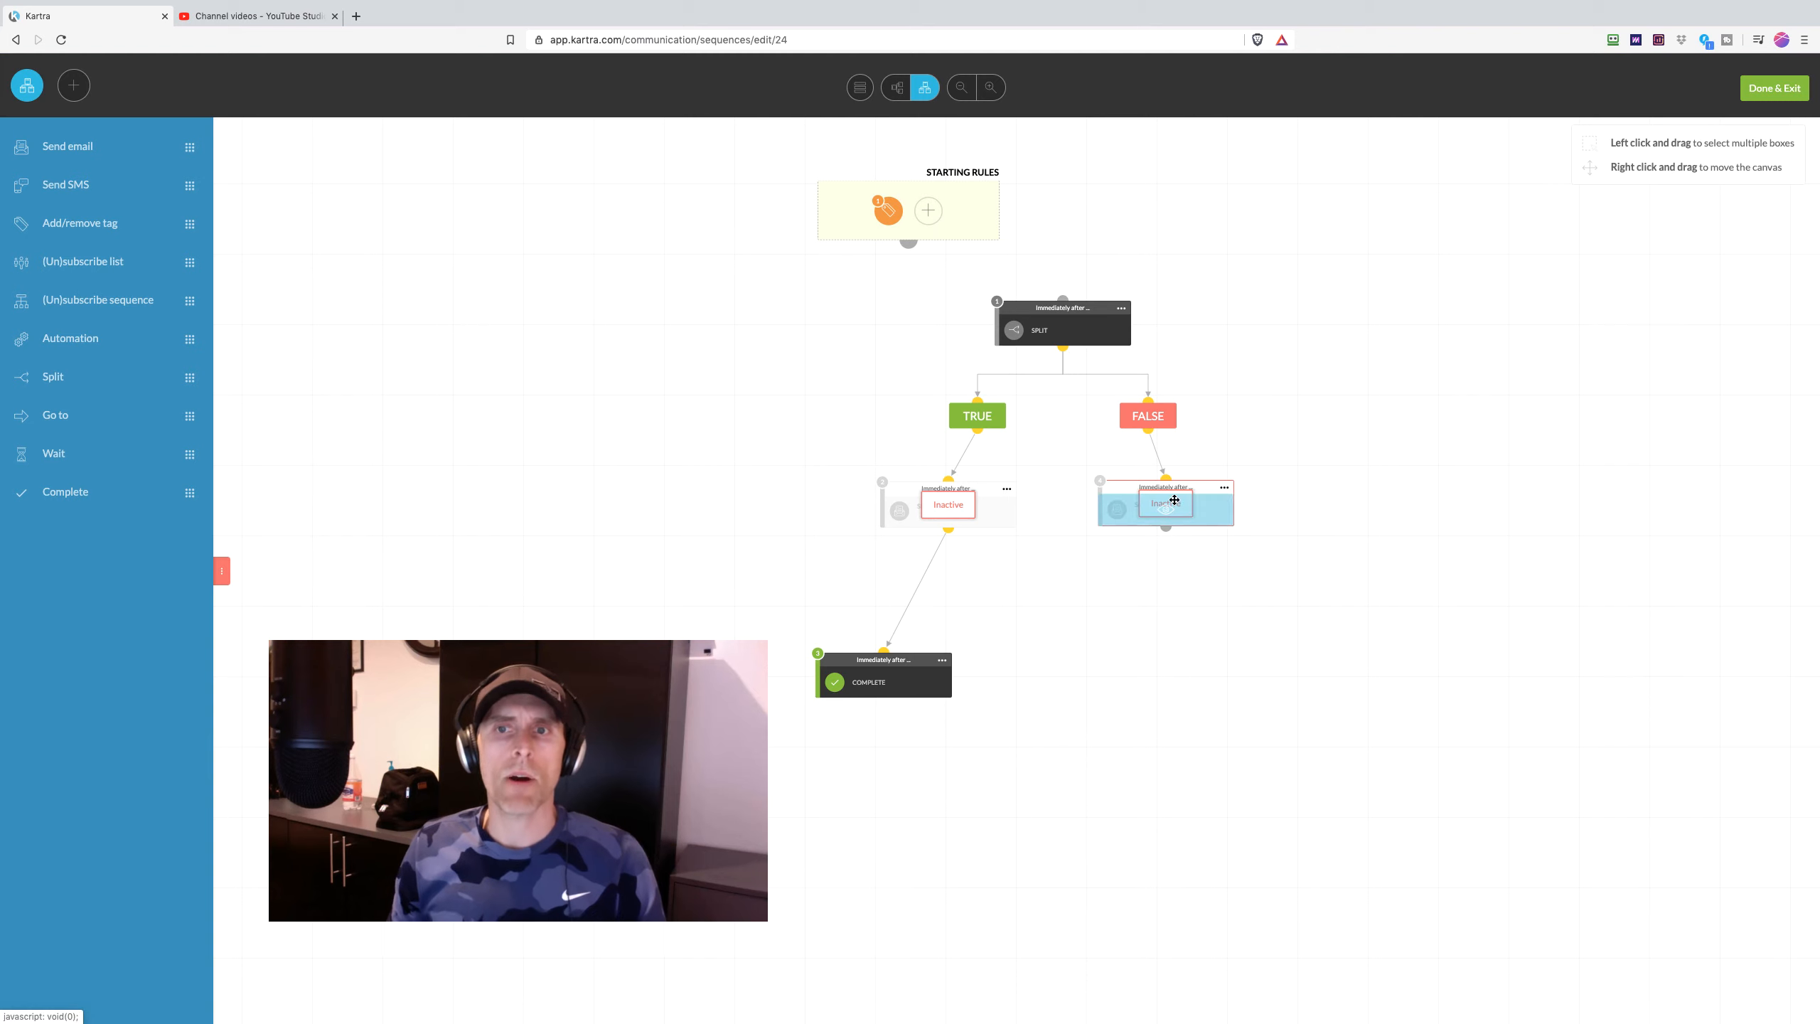
click(1223, 489)
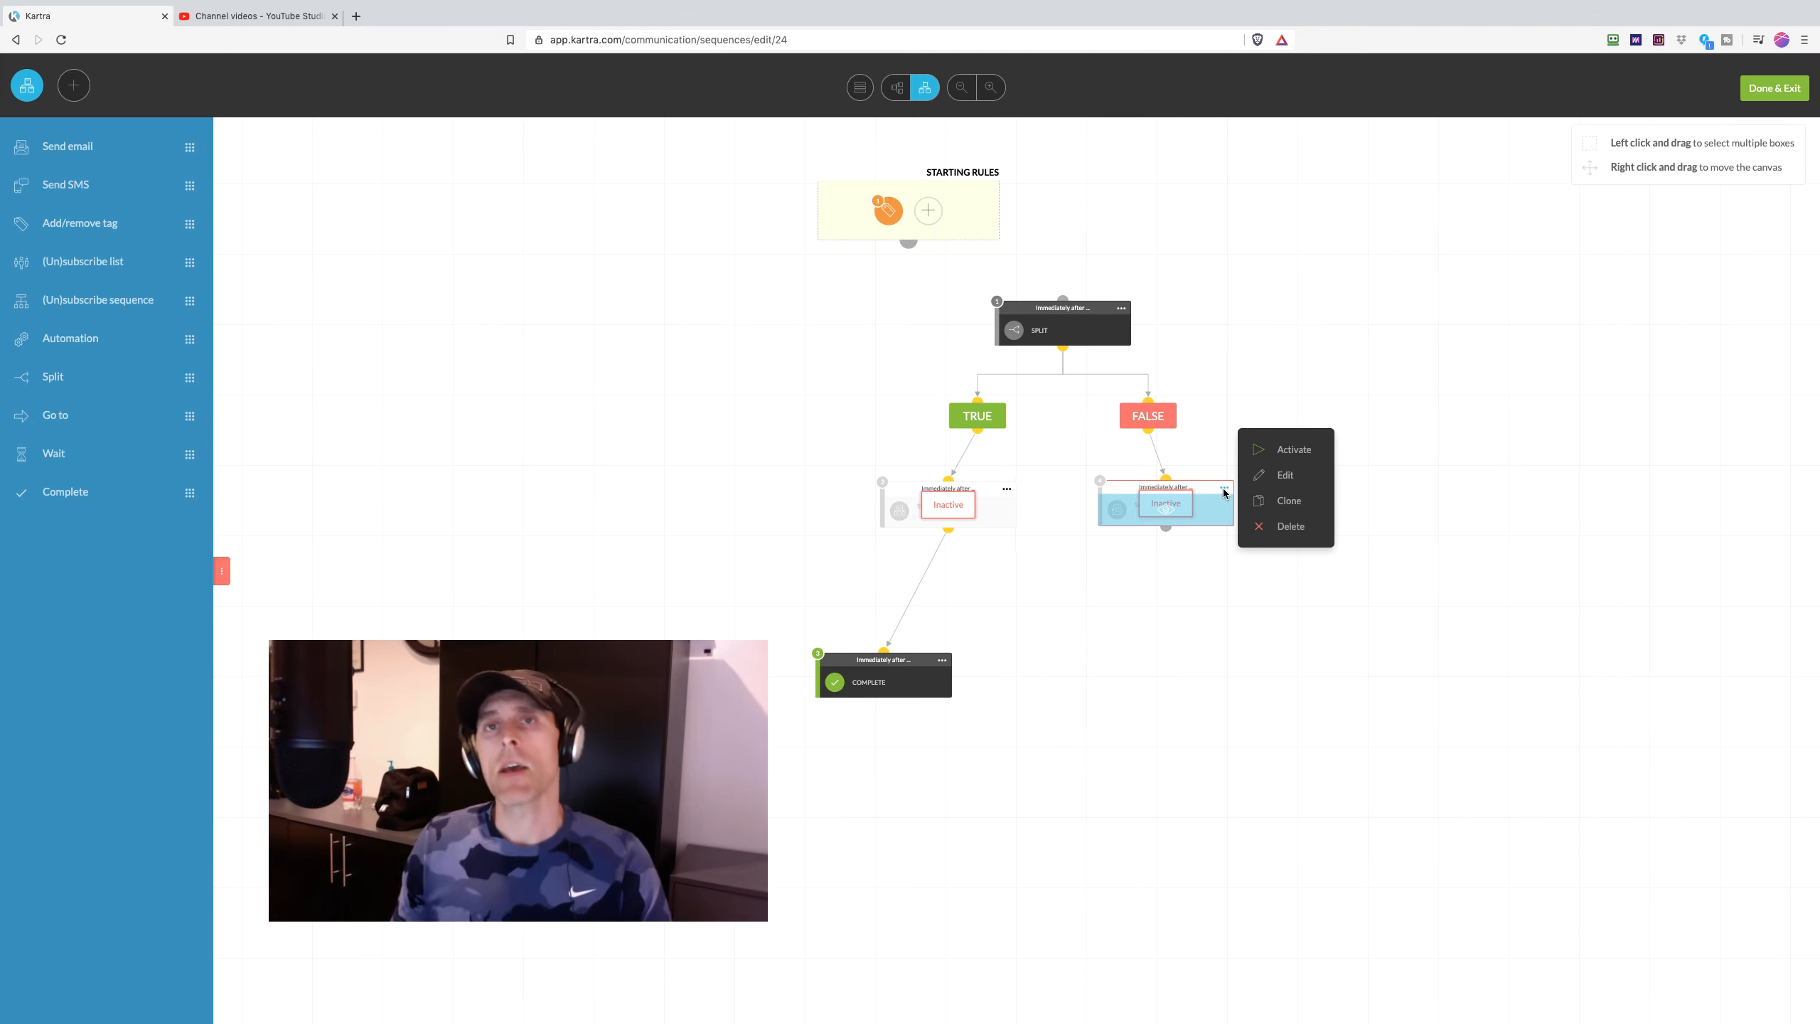
click(1198, 567)
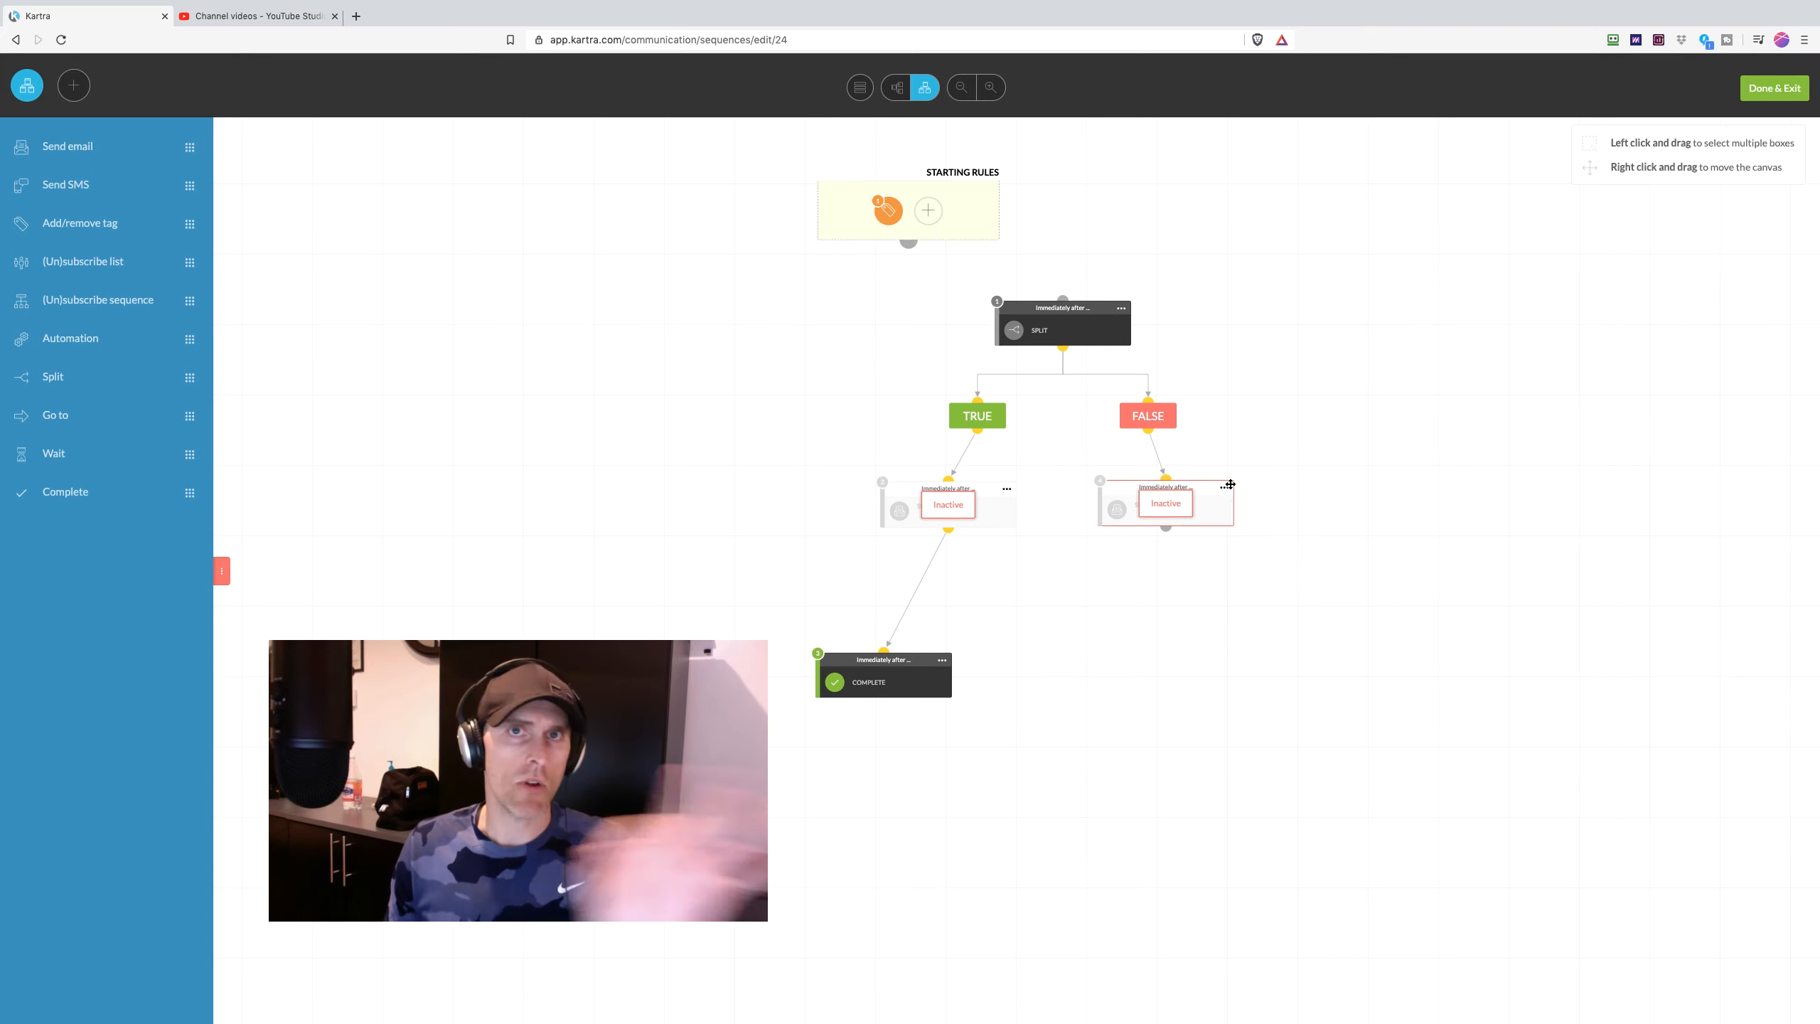
- Clone the FALSE-branch email as a connected second email below it, and link the starting rules to the split
mouse_move(1227, 490)
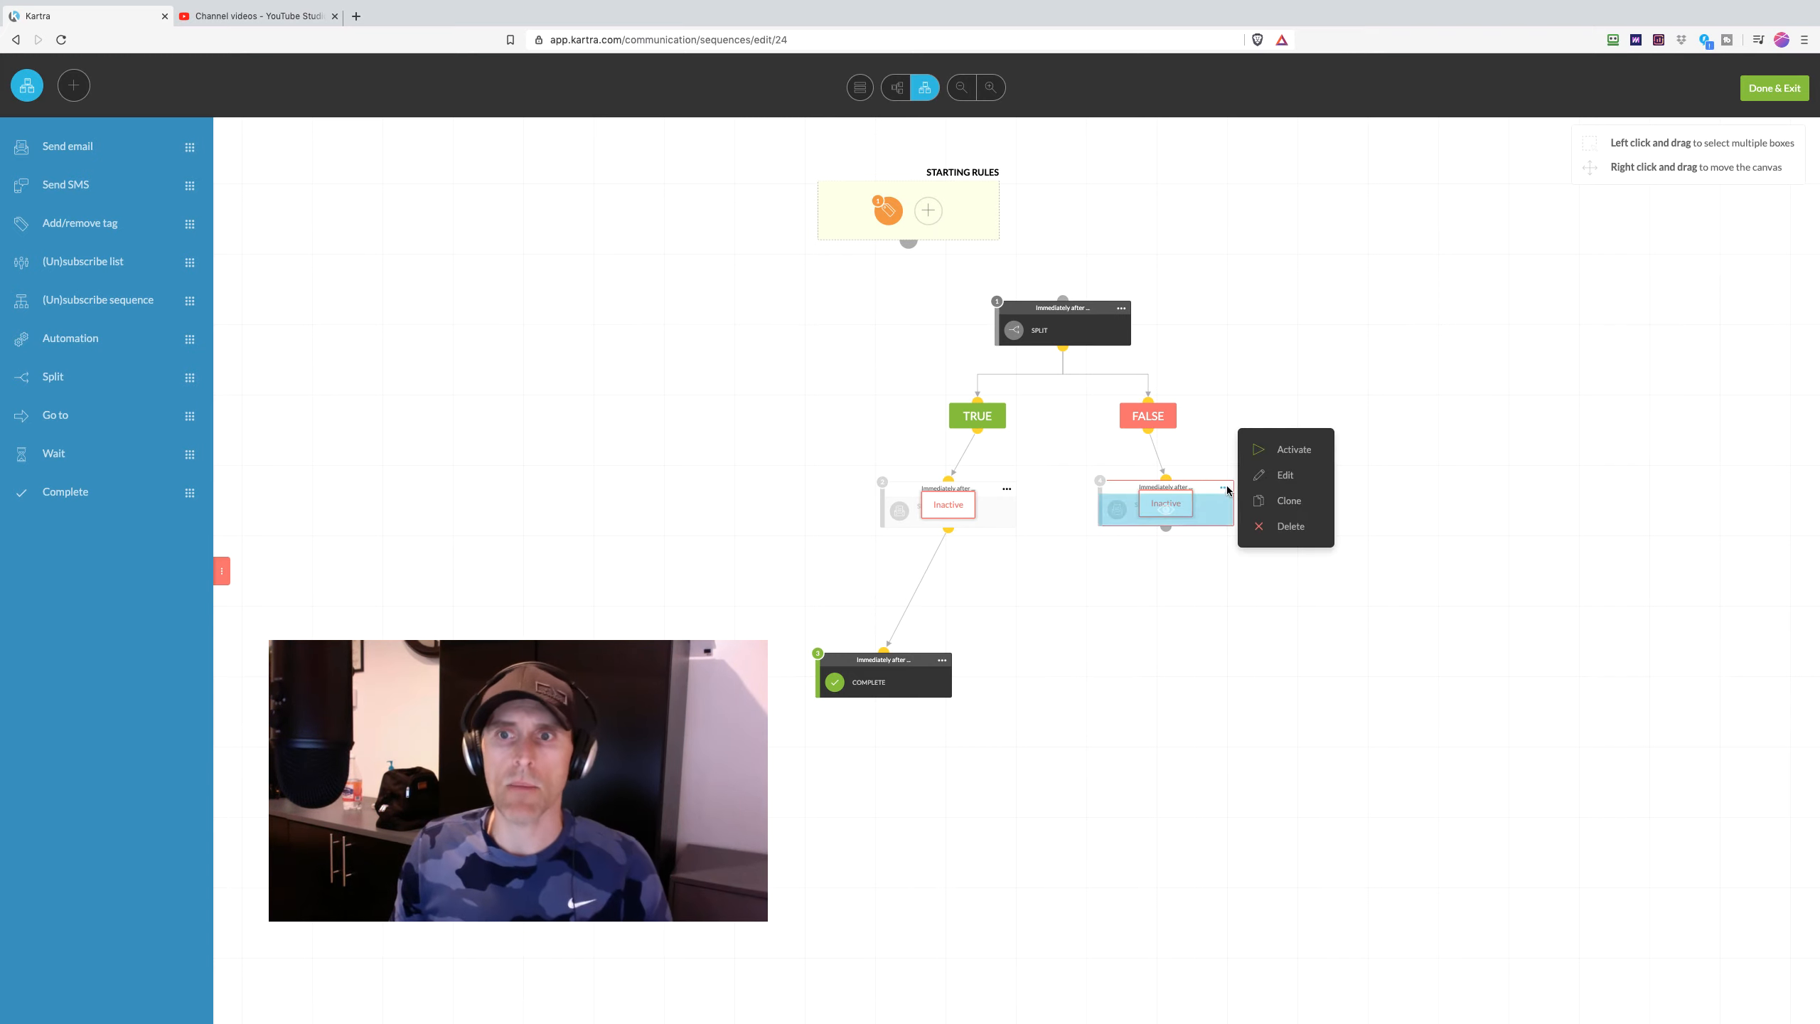
click(1288, 500)
mouse_move(1258, 548)
mouse_down()
mouse_move(1169, 596)
mouse_move(1189, 609)
mouse_up()
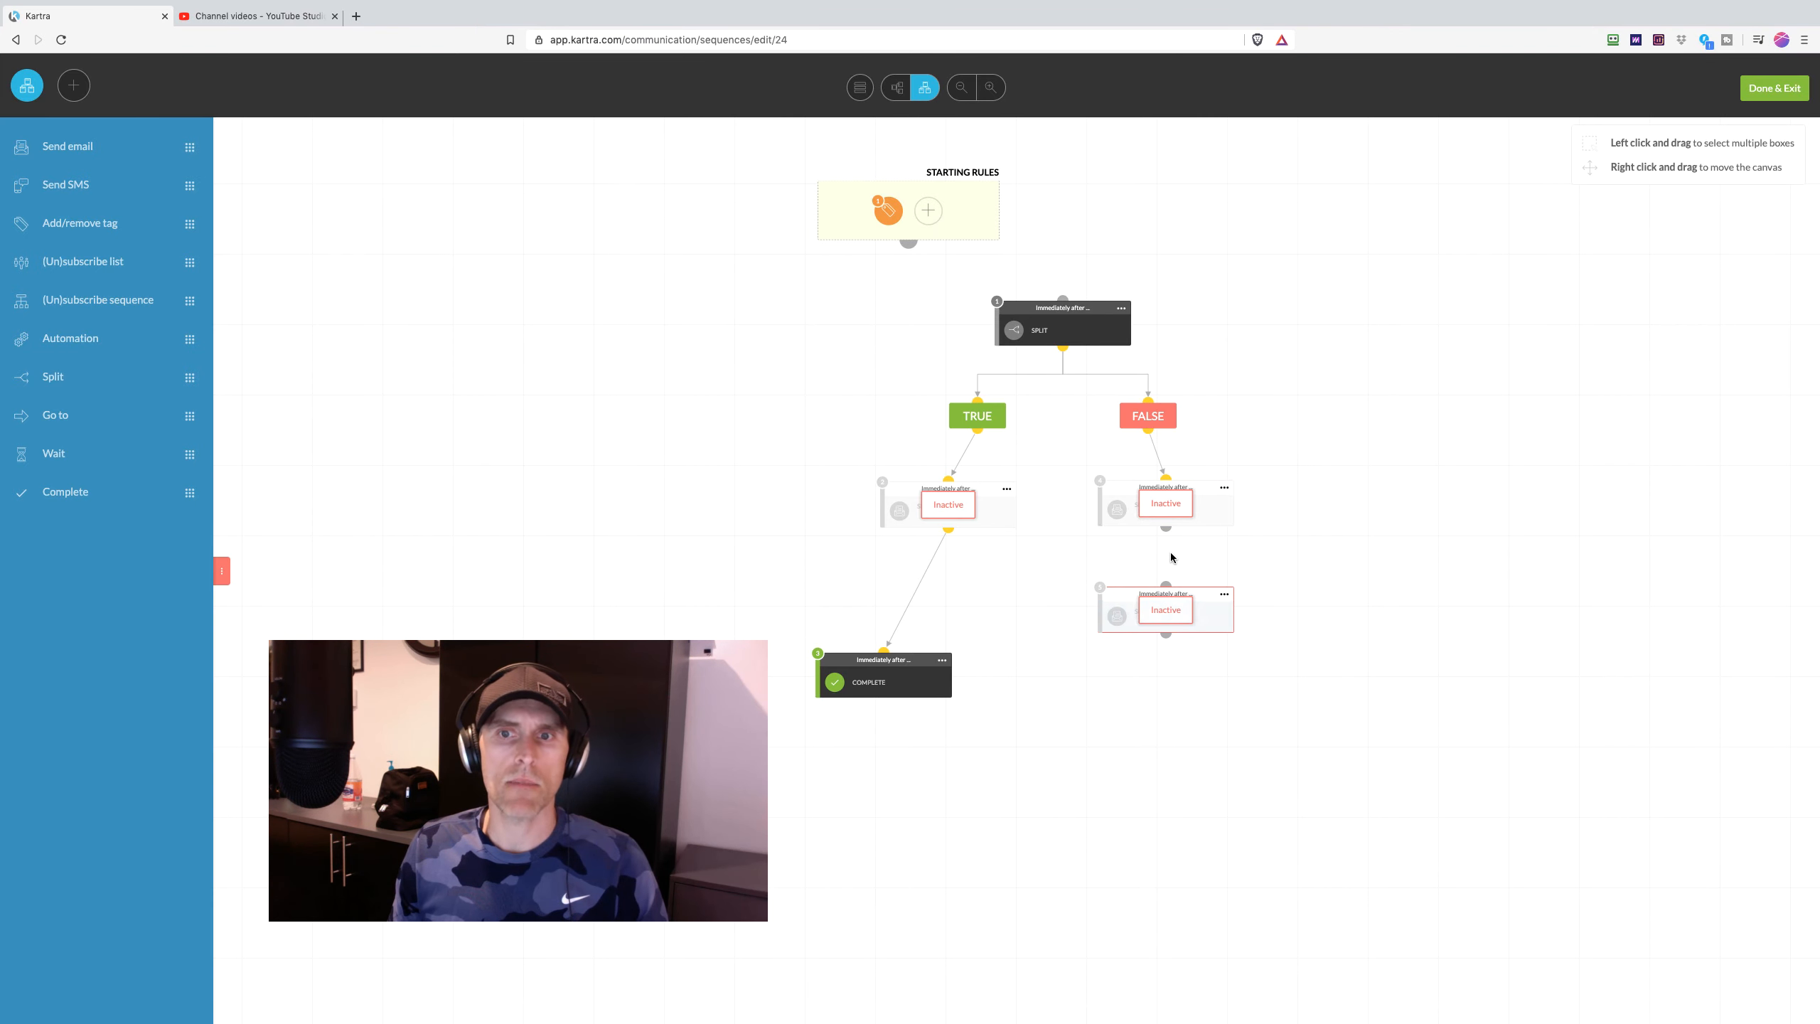
drag(1167, 529, 1165, 584)
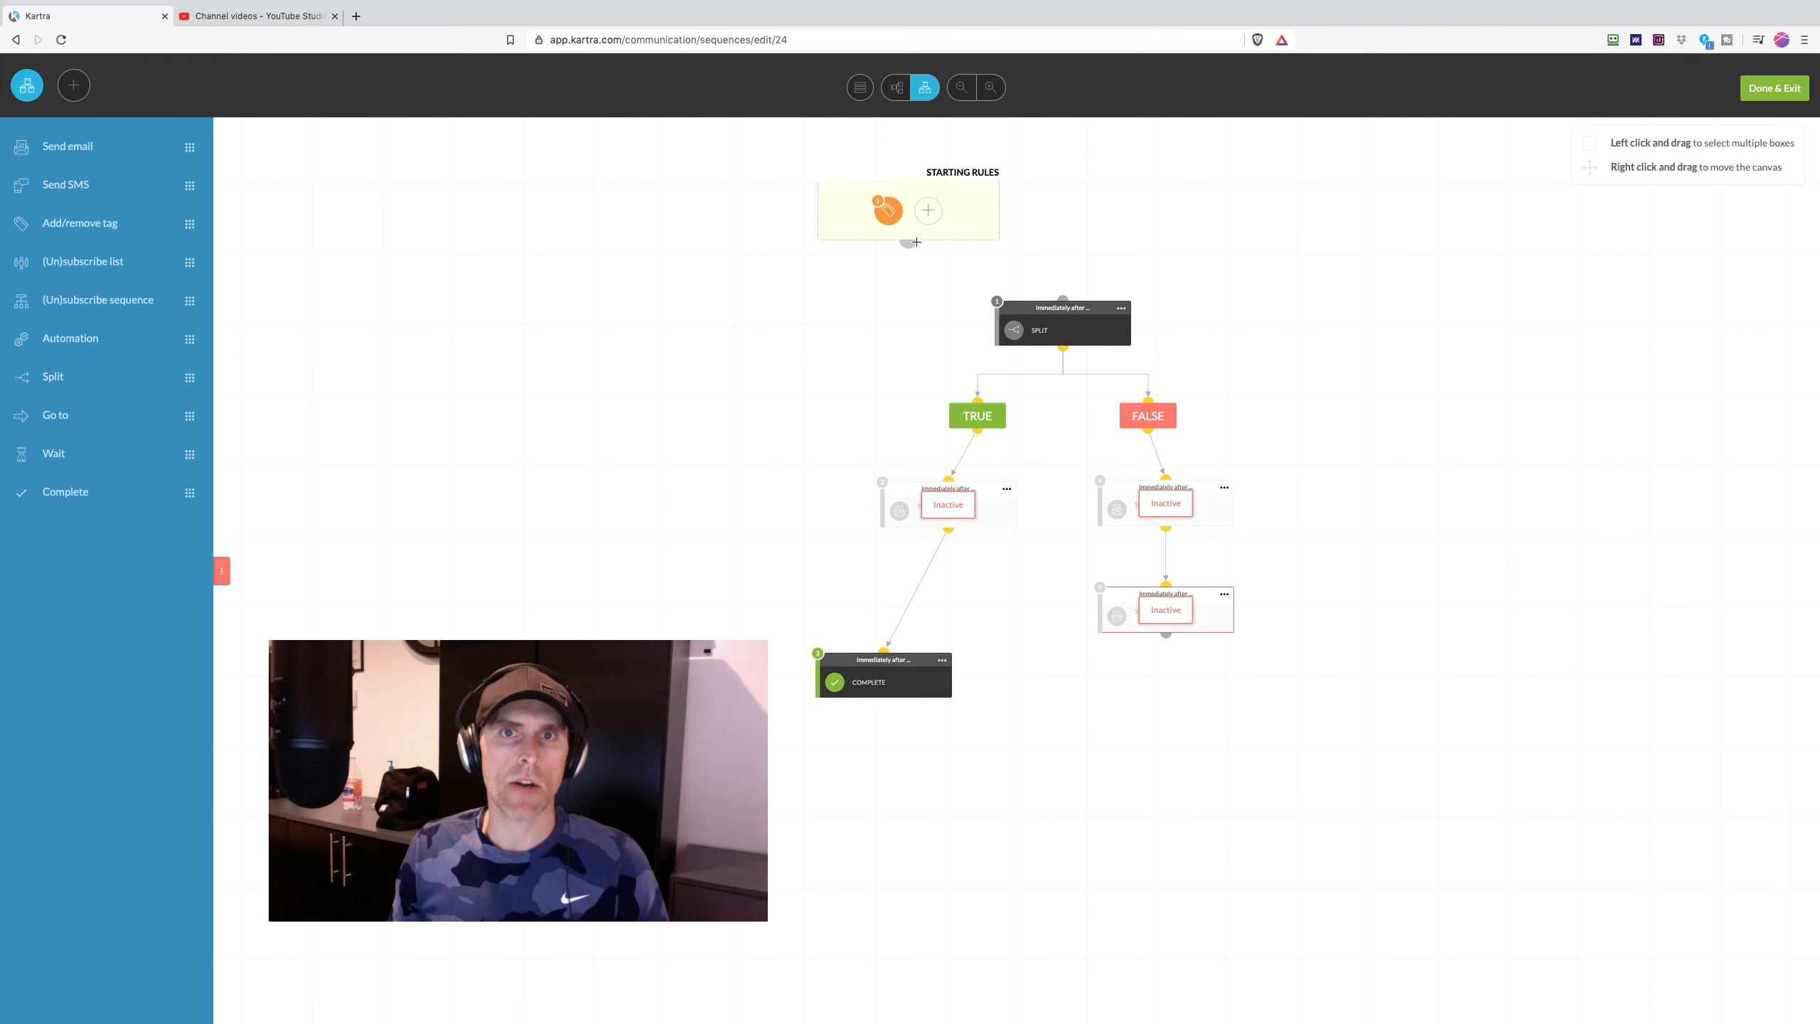
drag(941, 251, 1063, 300)
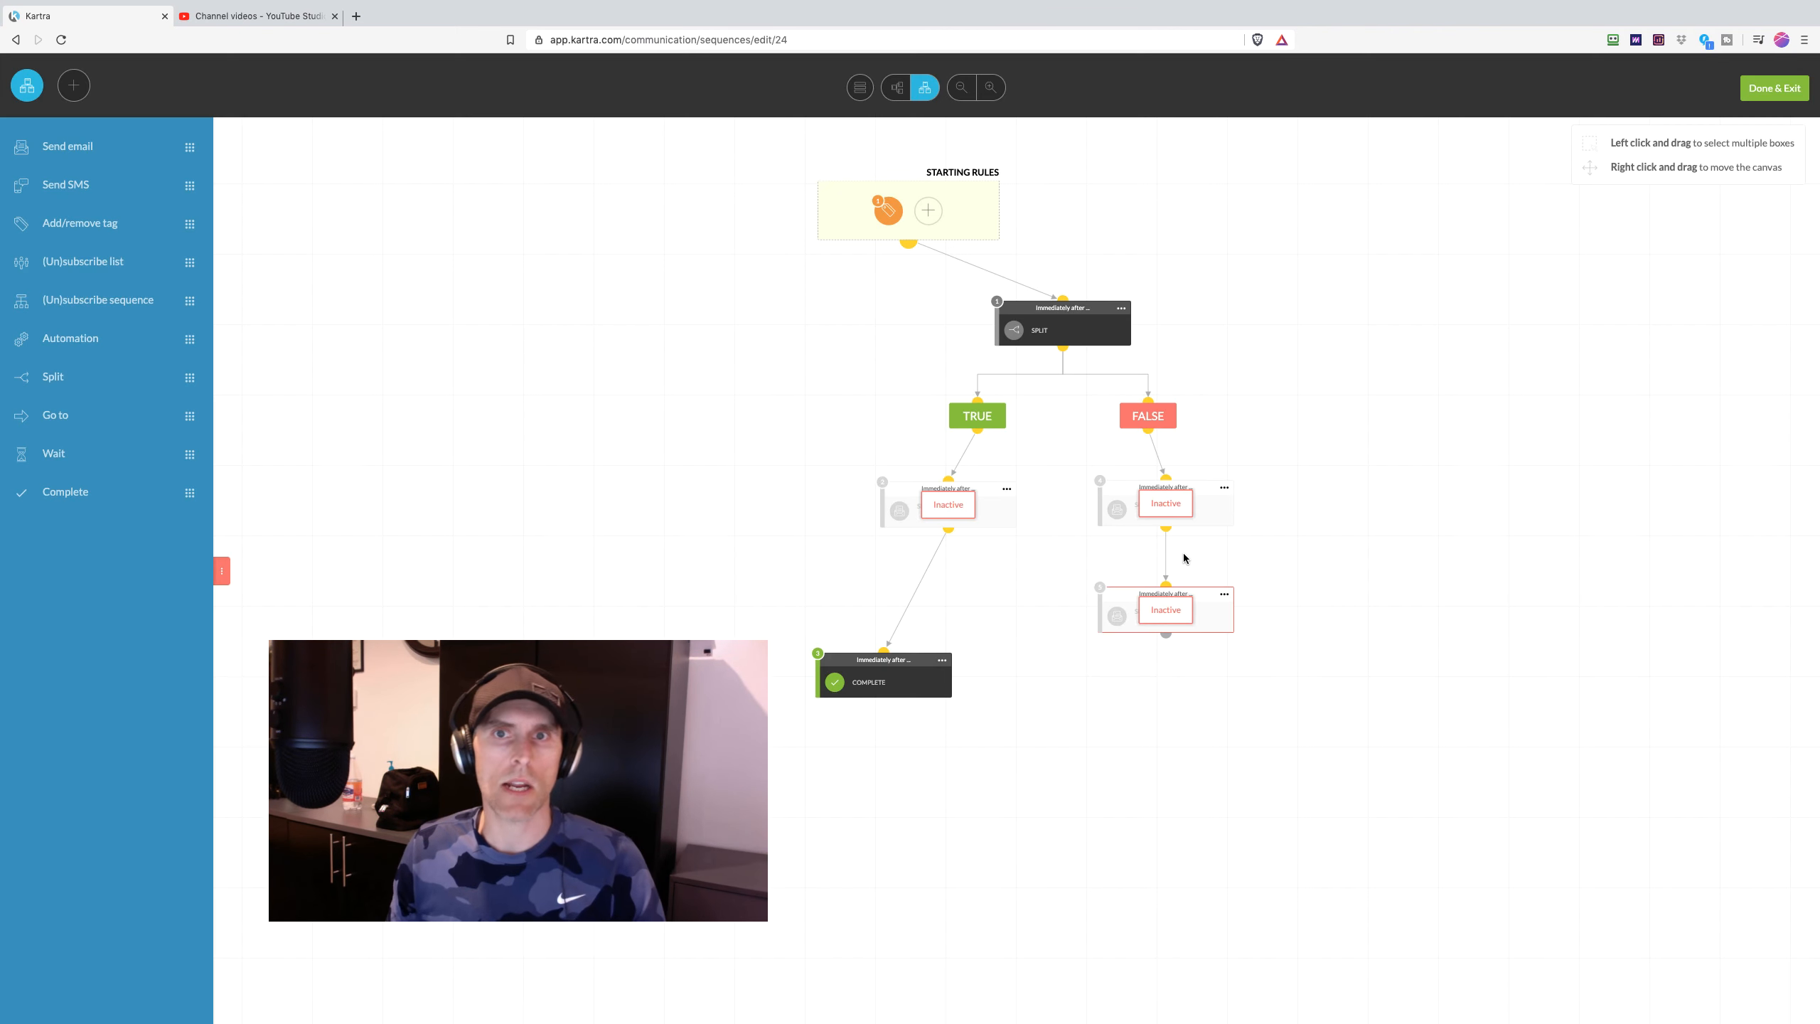
- Clone the second FALSE-branch email, place the copy below it and connect it as the third email
click(1223, 594)
click(1288, 607)
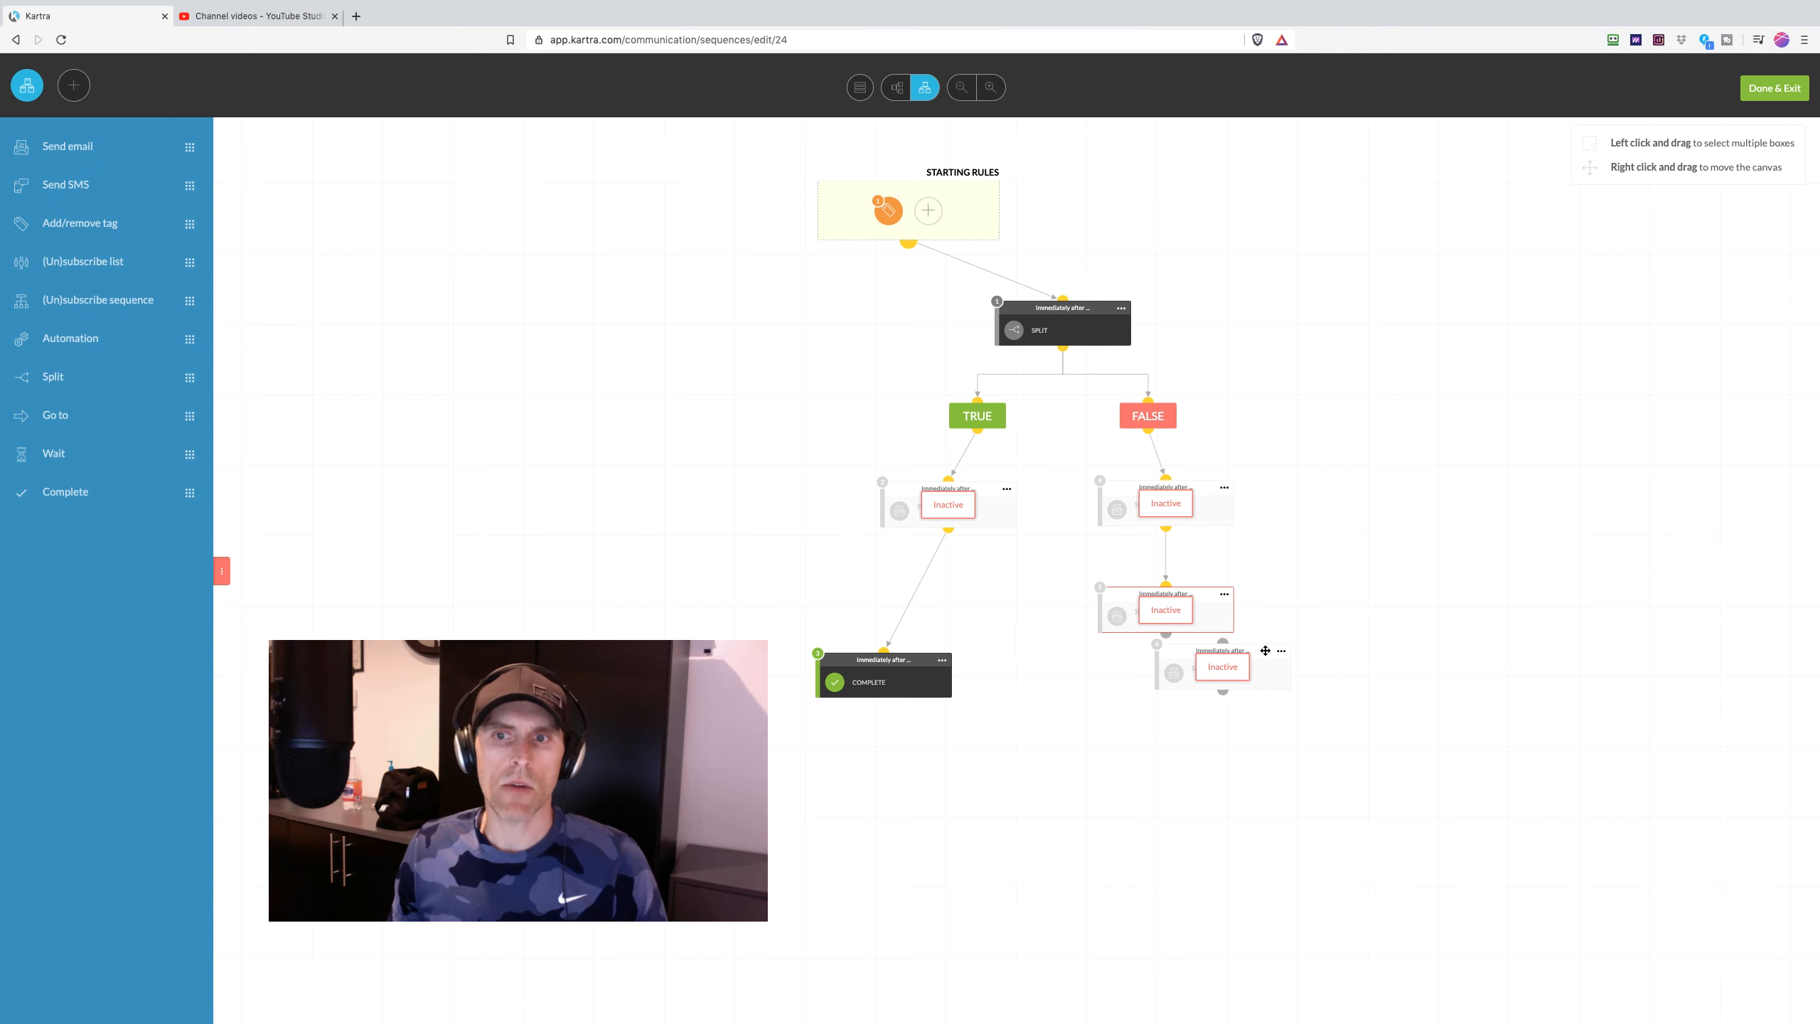
drag(1218, 678, 1203, 696)
drag(1166, 634, 1160, 680)
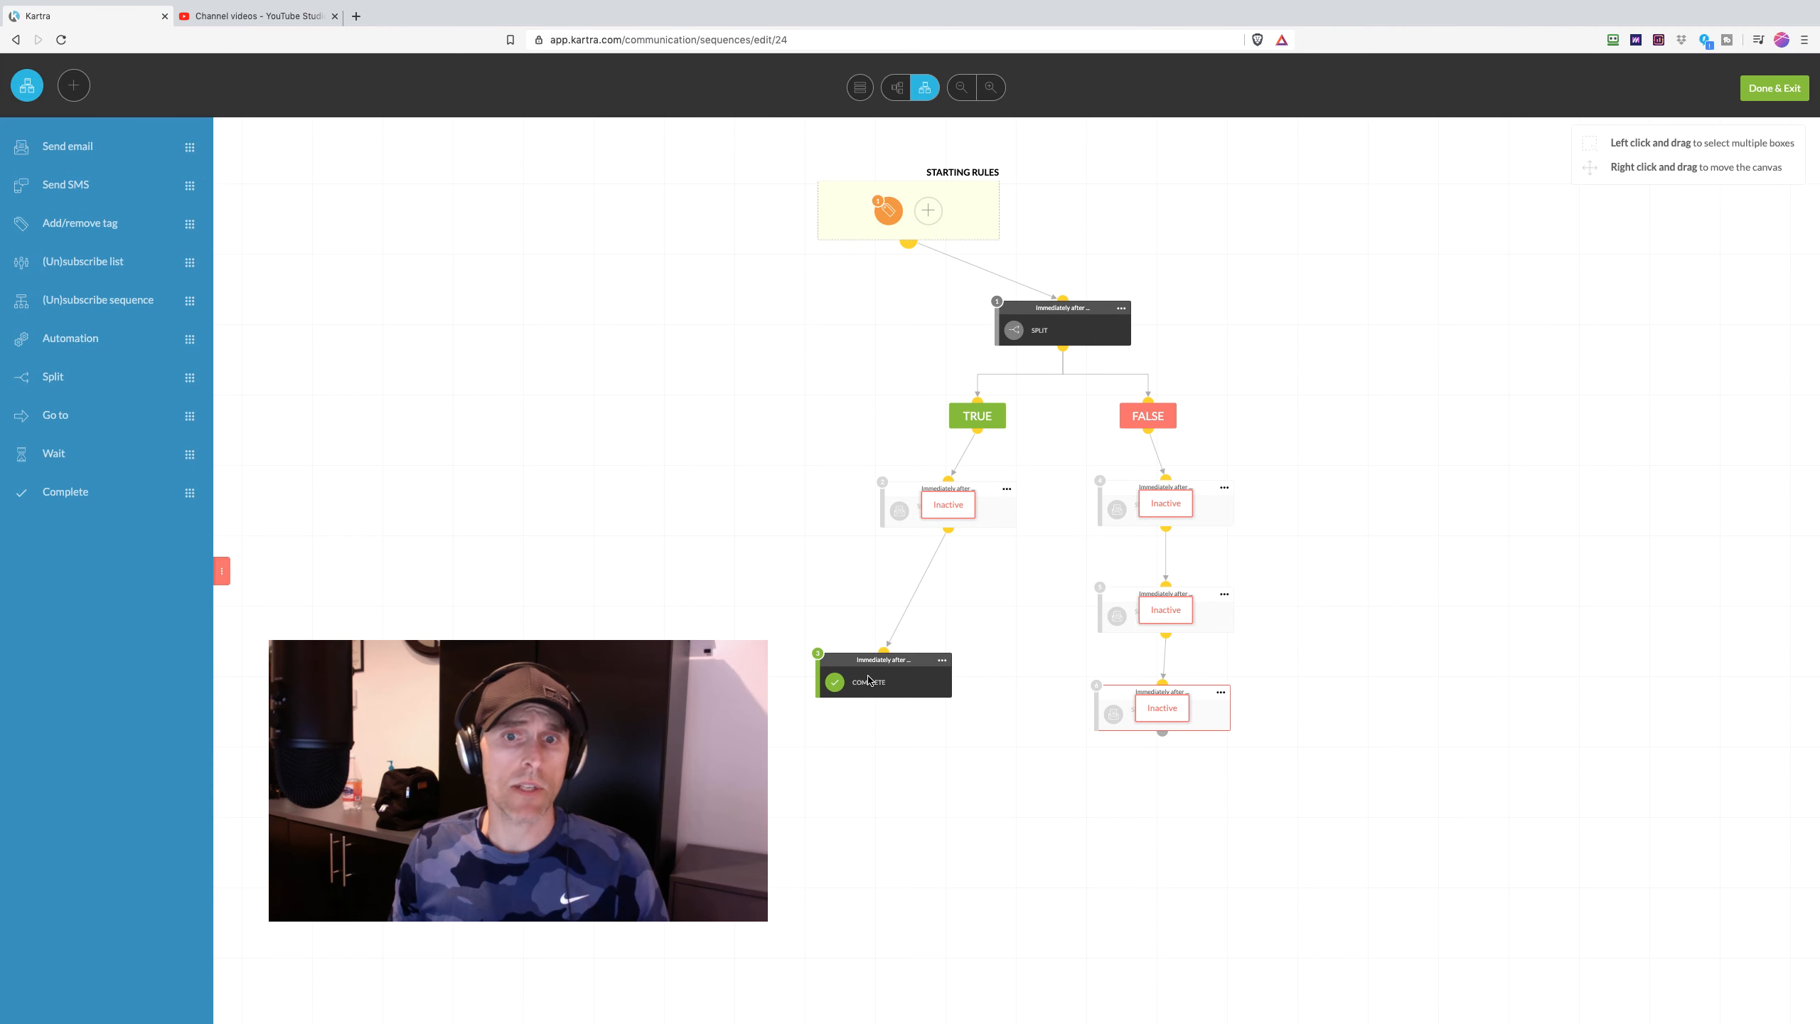
- Add a Complete step at the end of the FALSE branch and connect the third email to it
drag(86, 495, 1152, 814)
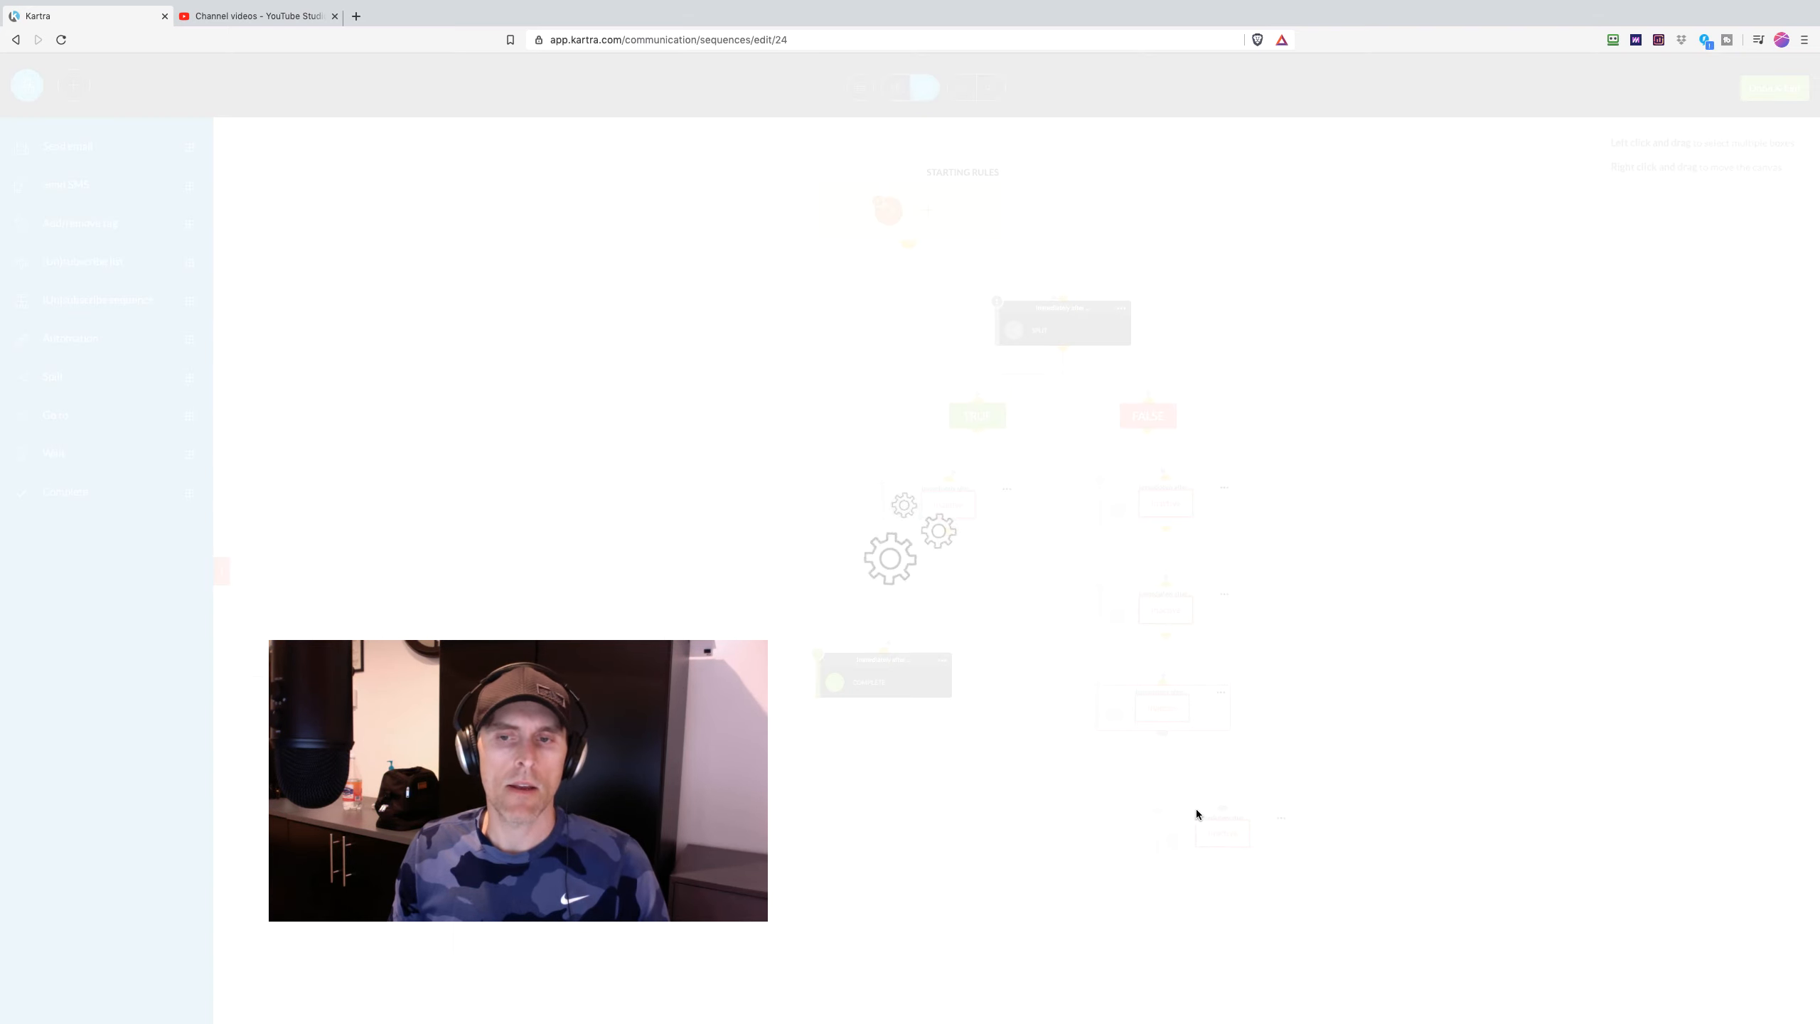
drag(1185, 814, 1130, 811)
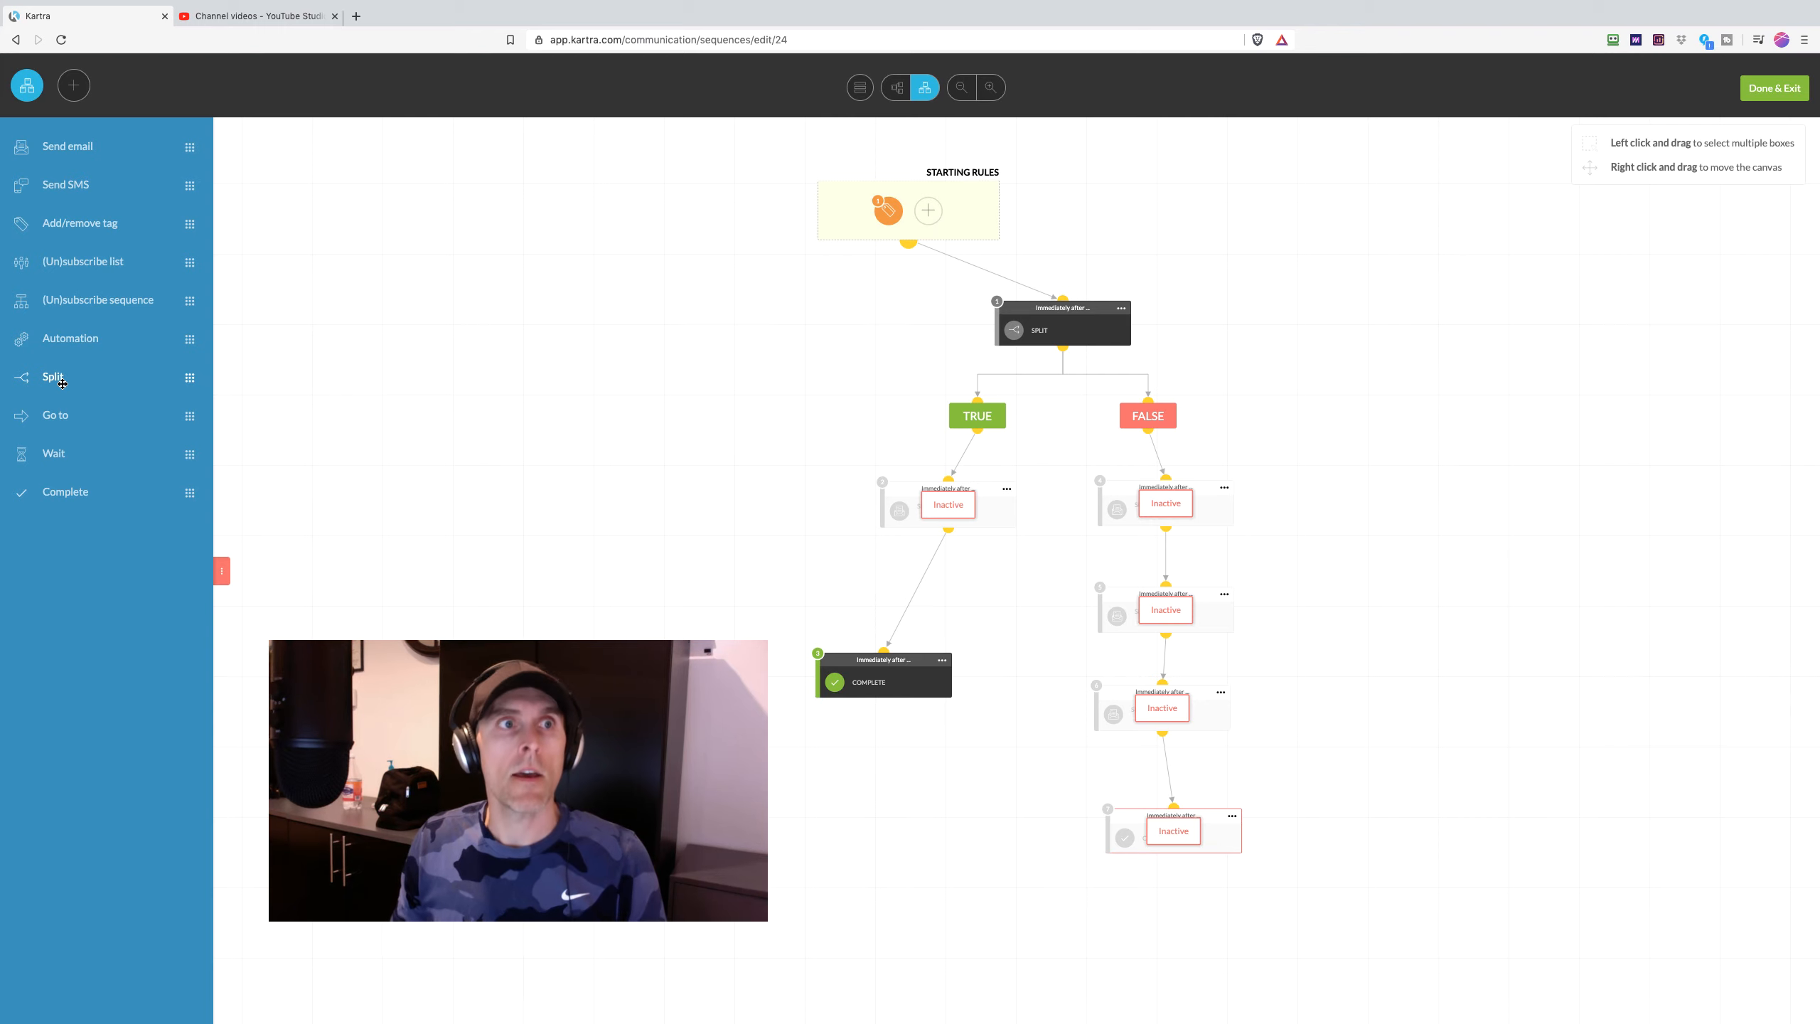
drag(77, 151, 1169, 808)
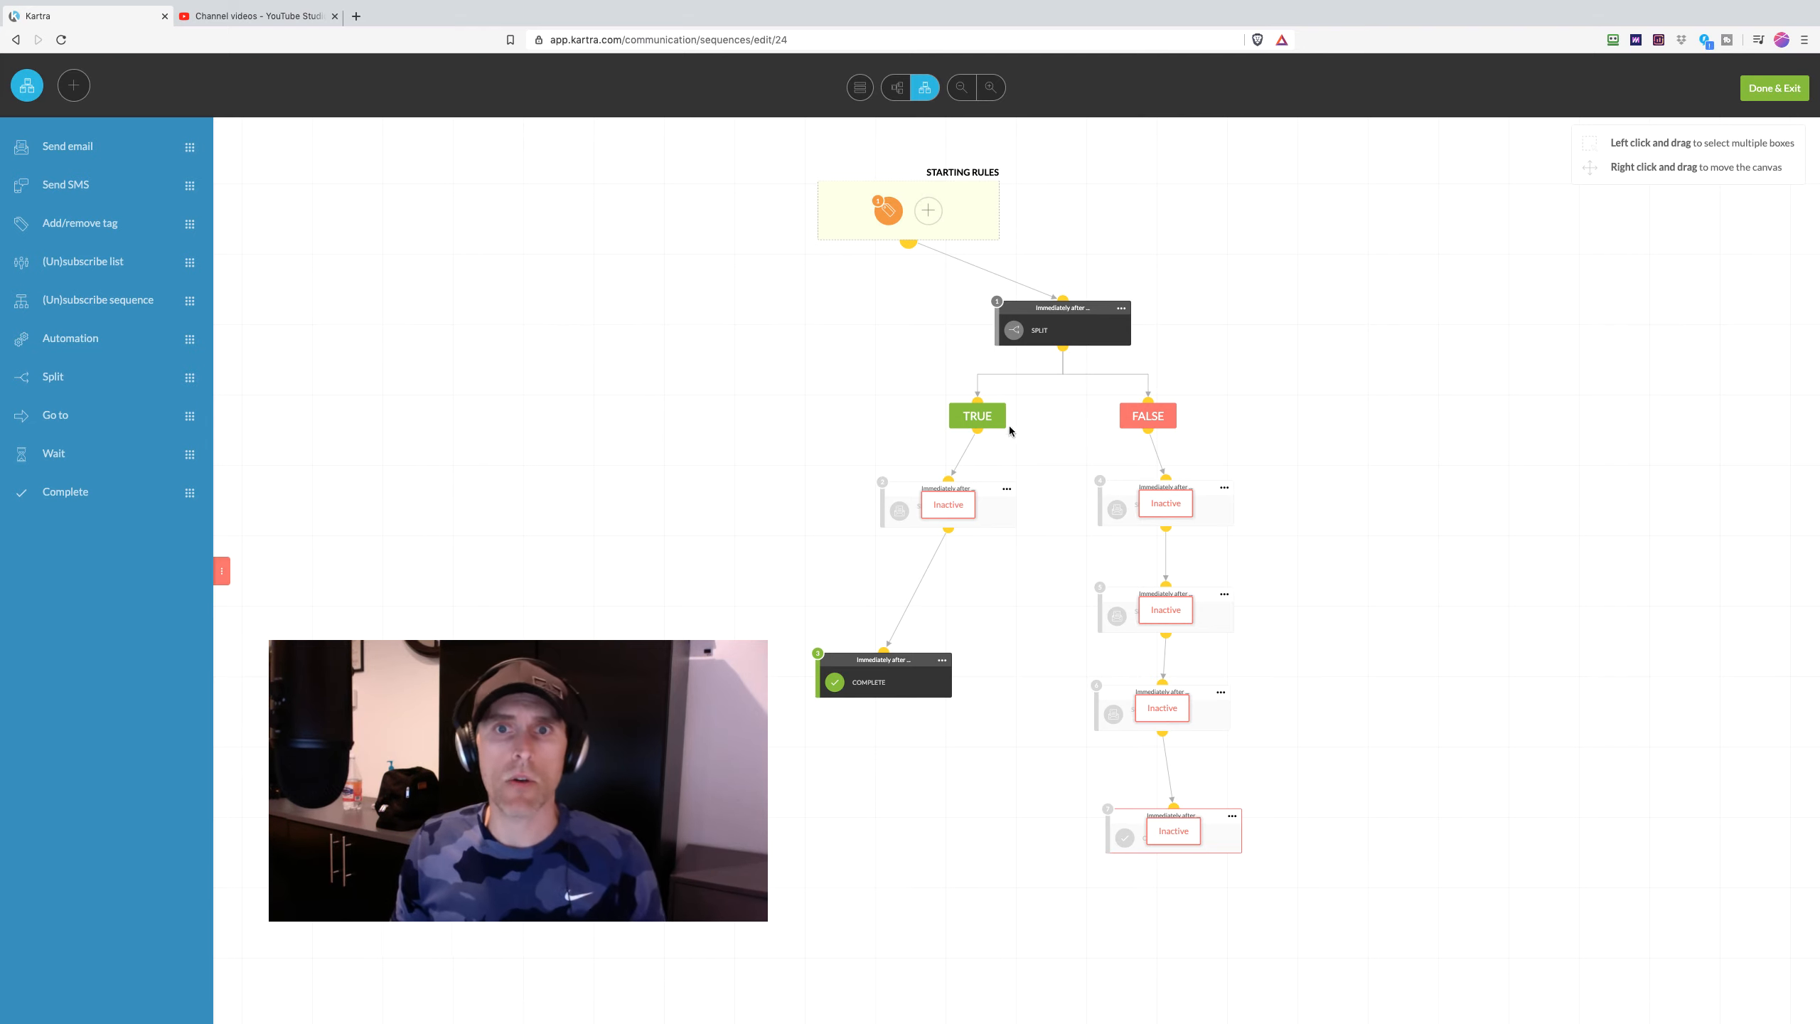
- Disconnect the TRUE-branch email from its Complete step and begin an (Un)subscribe sequence step running right after the previous step, any day and time
mouse_move(1068, 332)
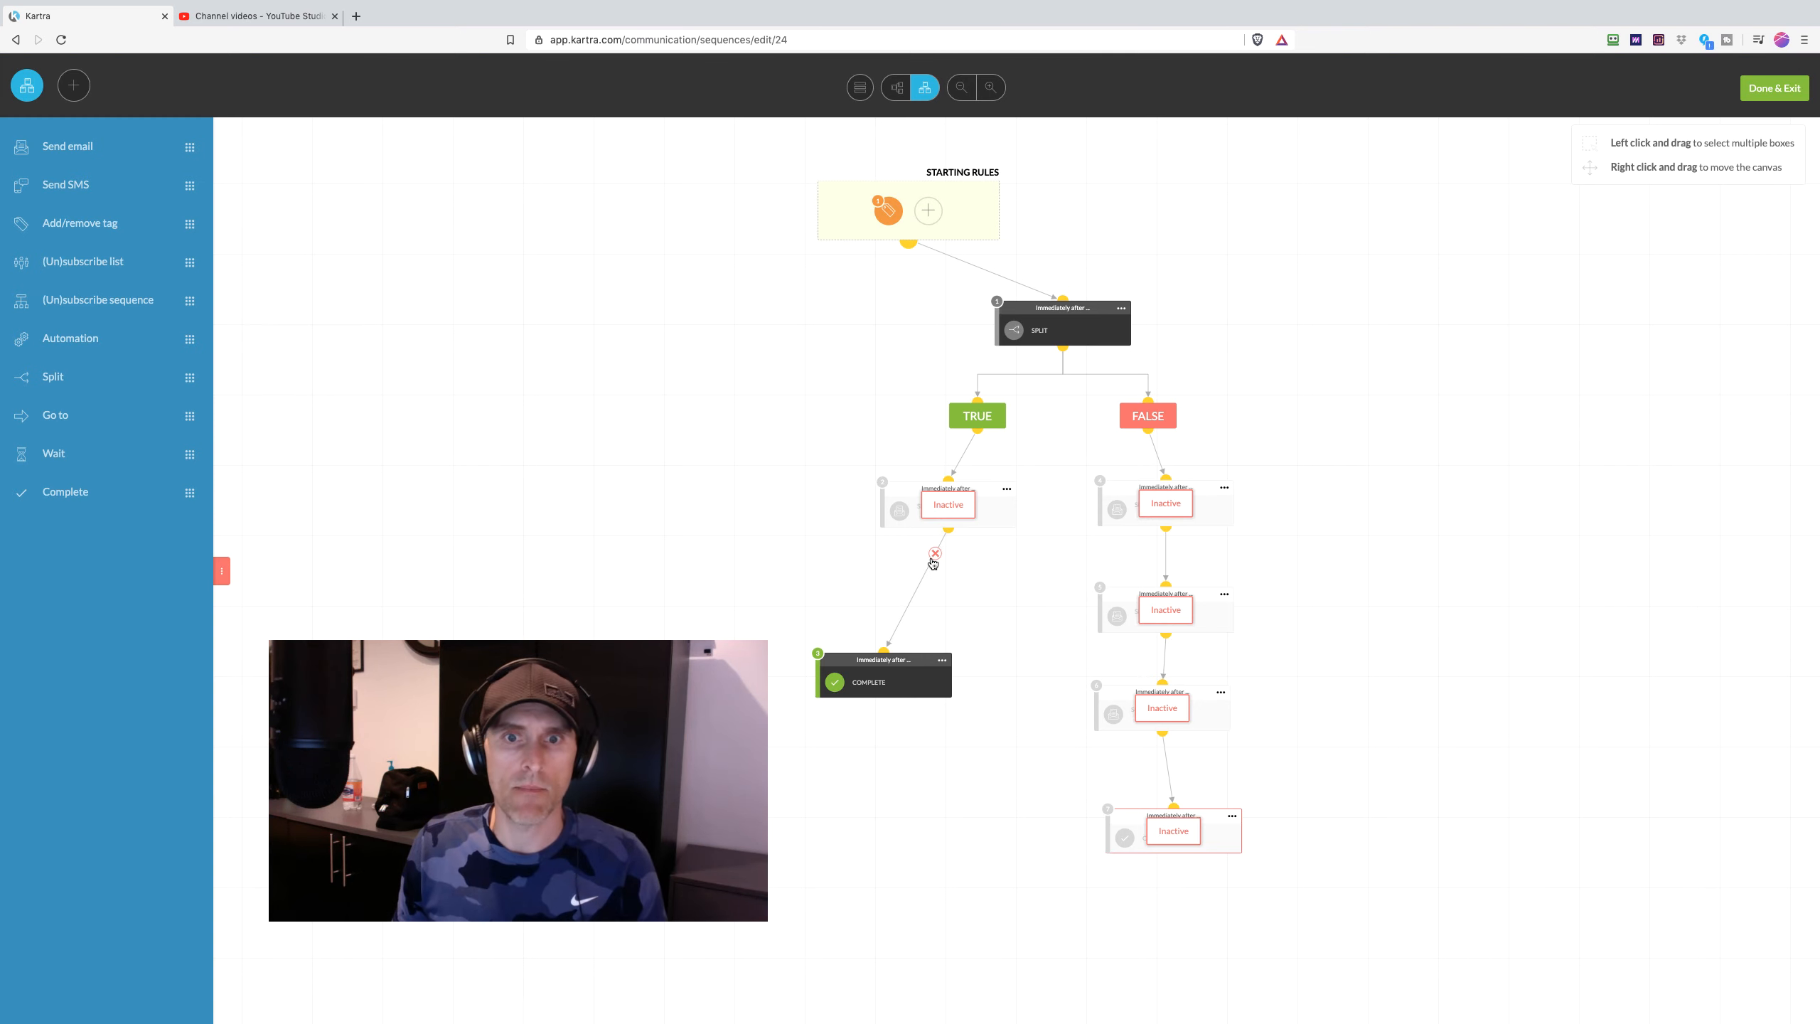
click(933, 554)
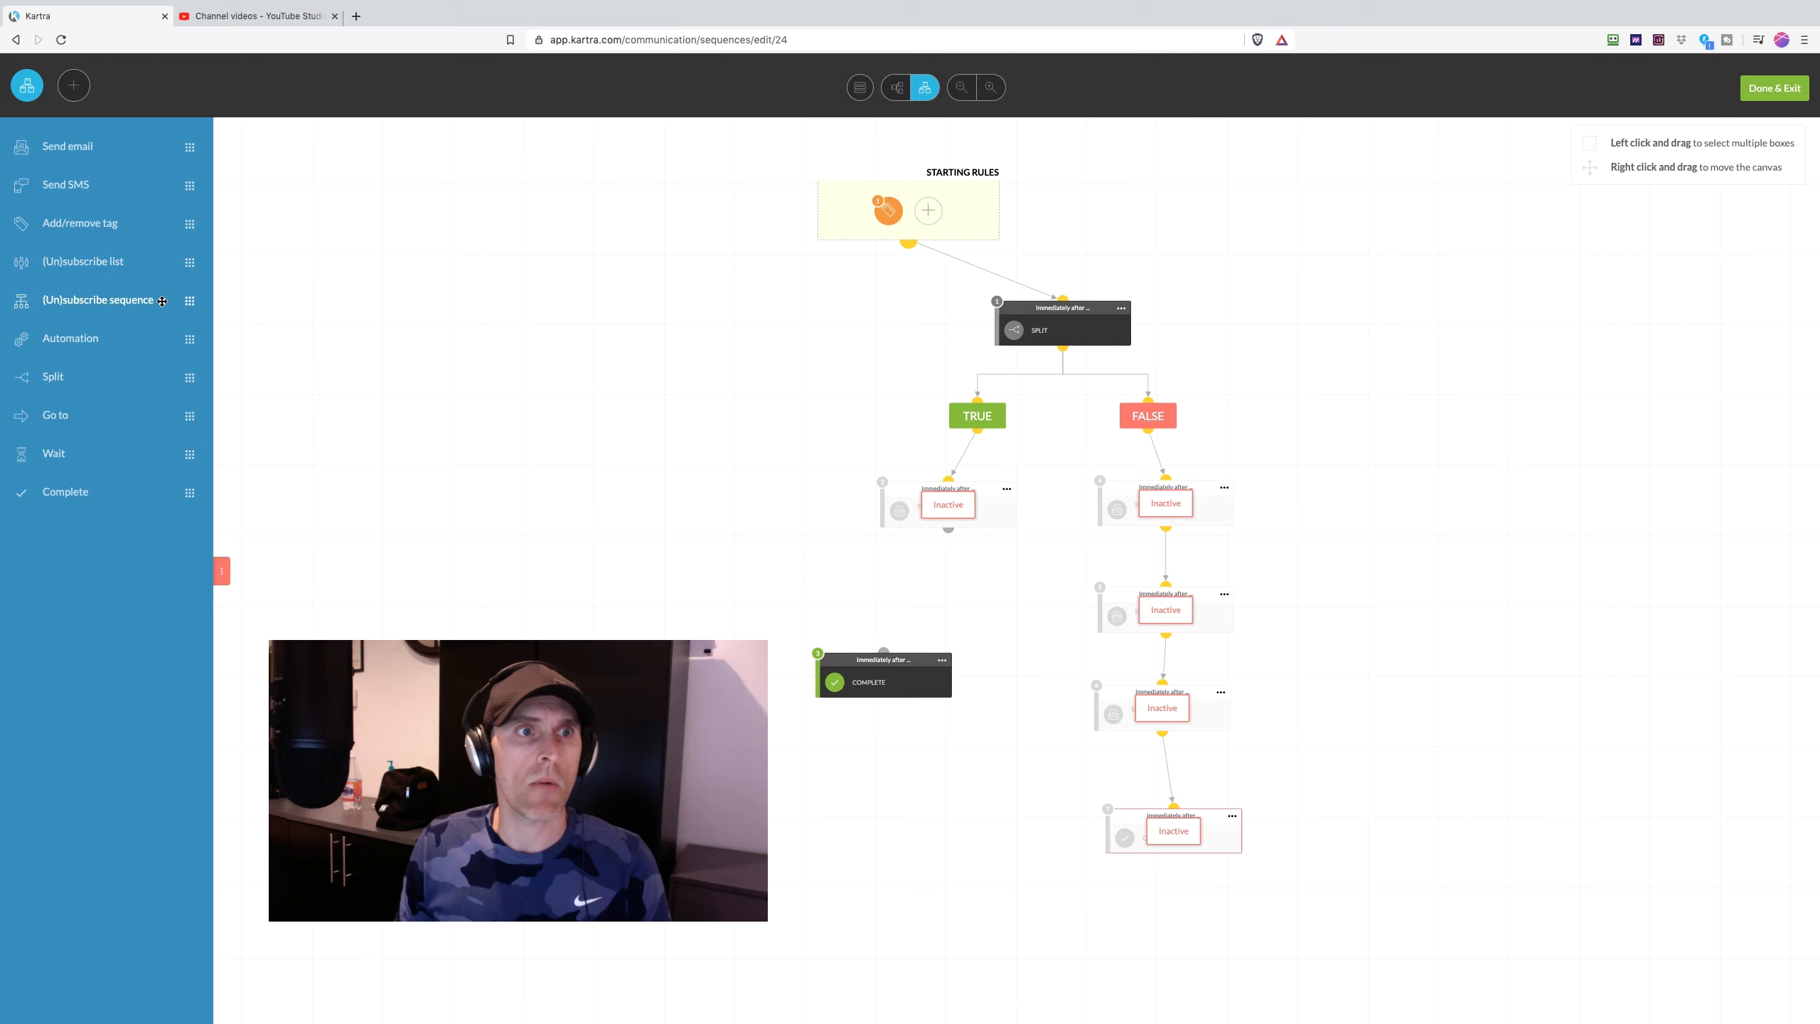
drag(162, 302, 1115, 567)
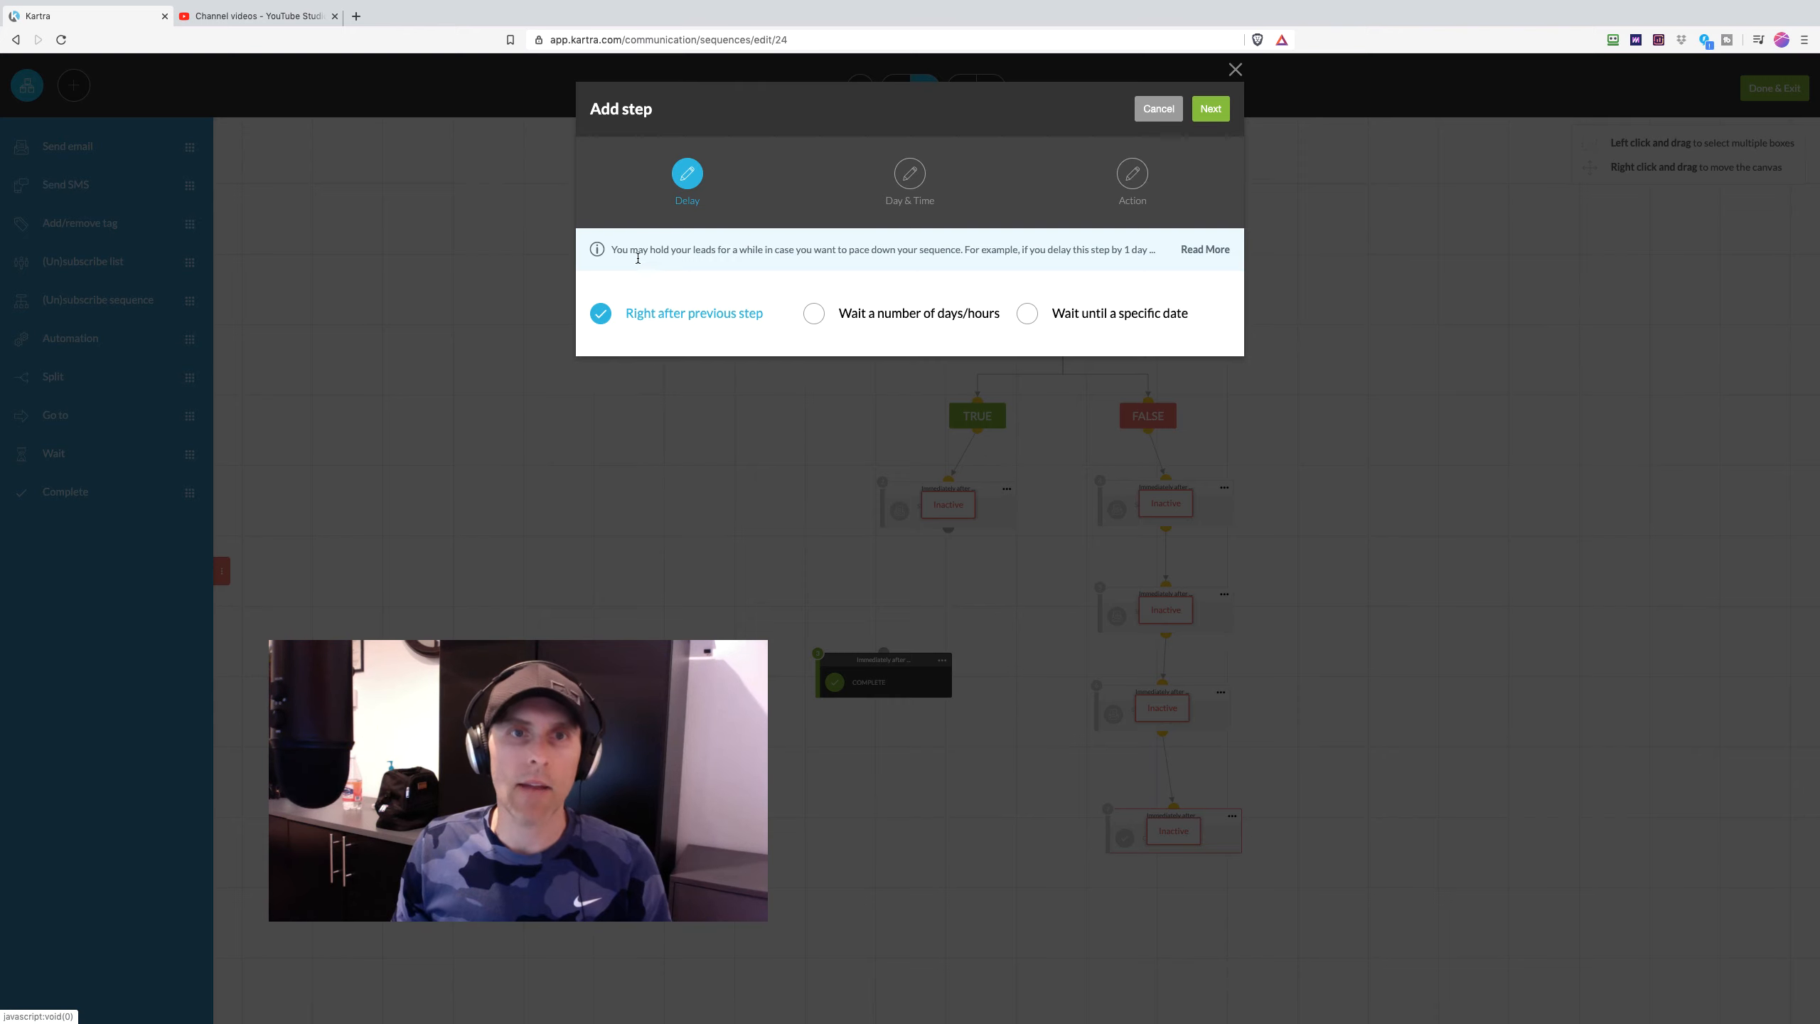
click(1216, 108)
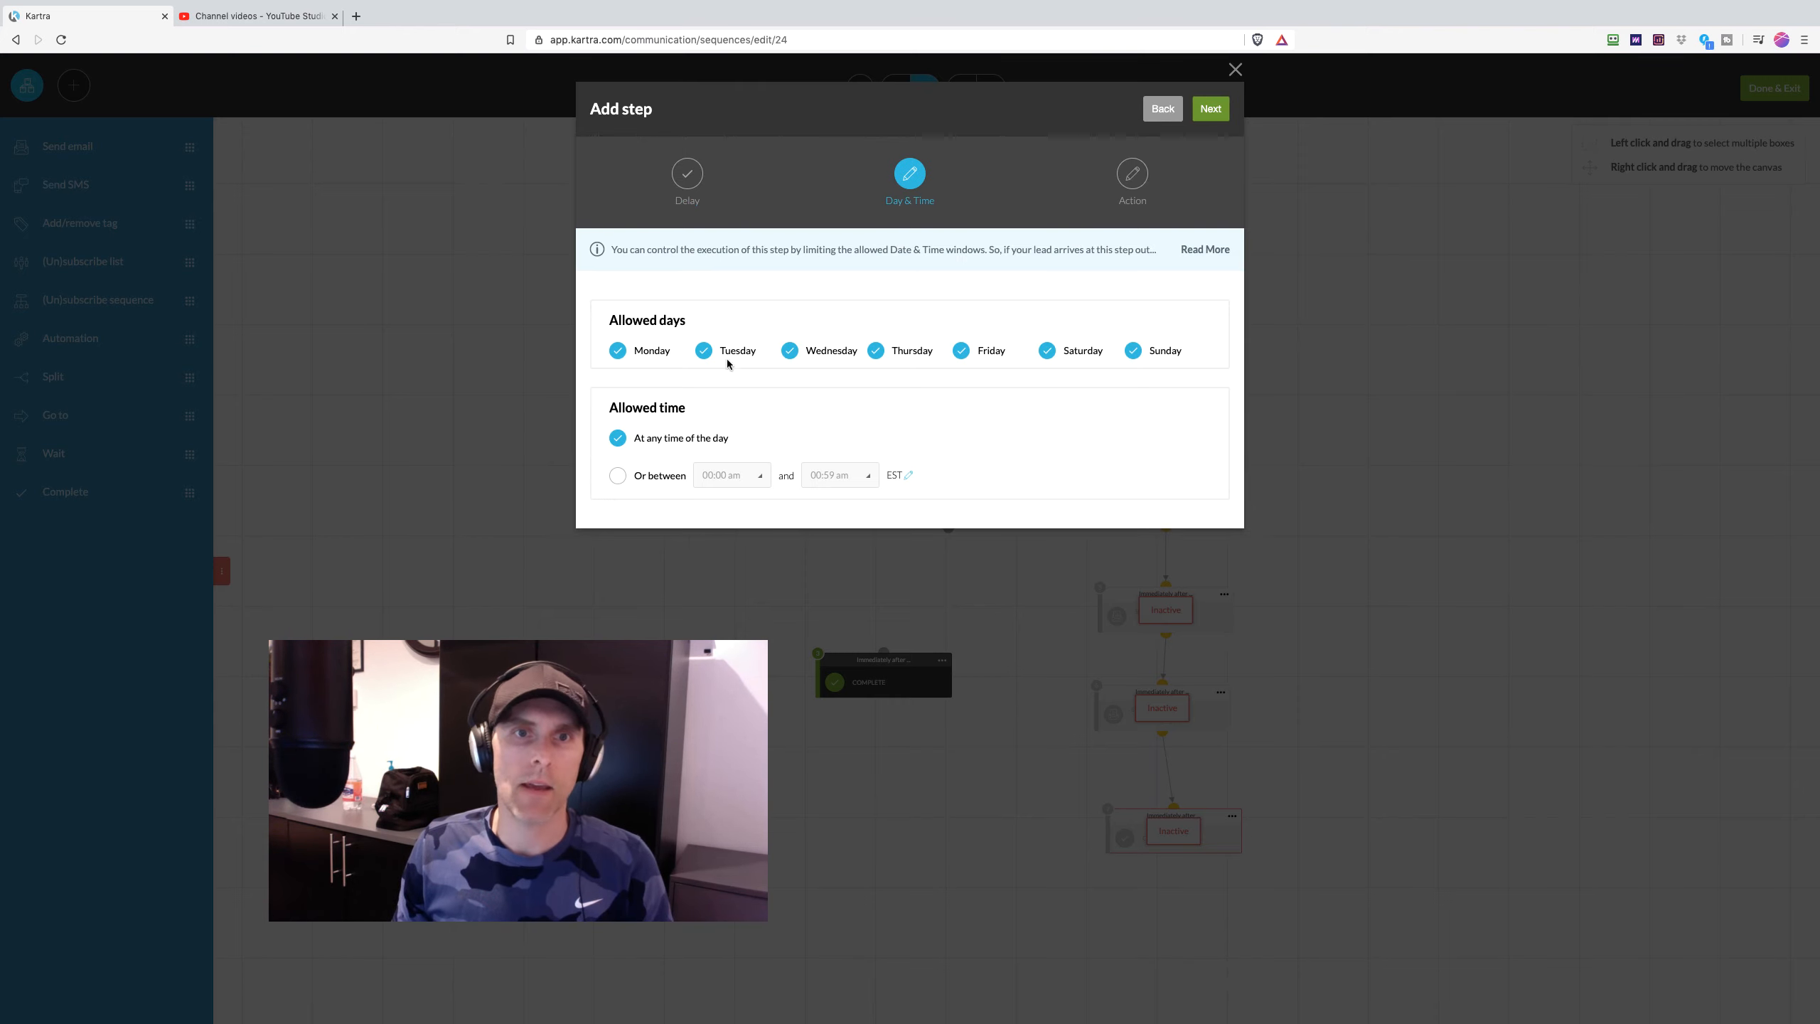
click(1210, 108)
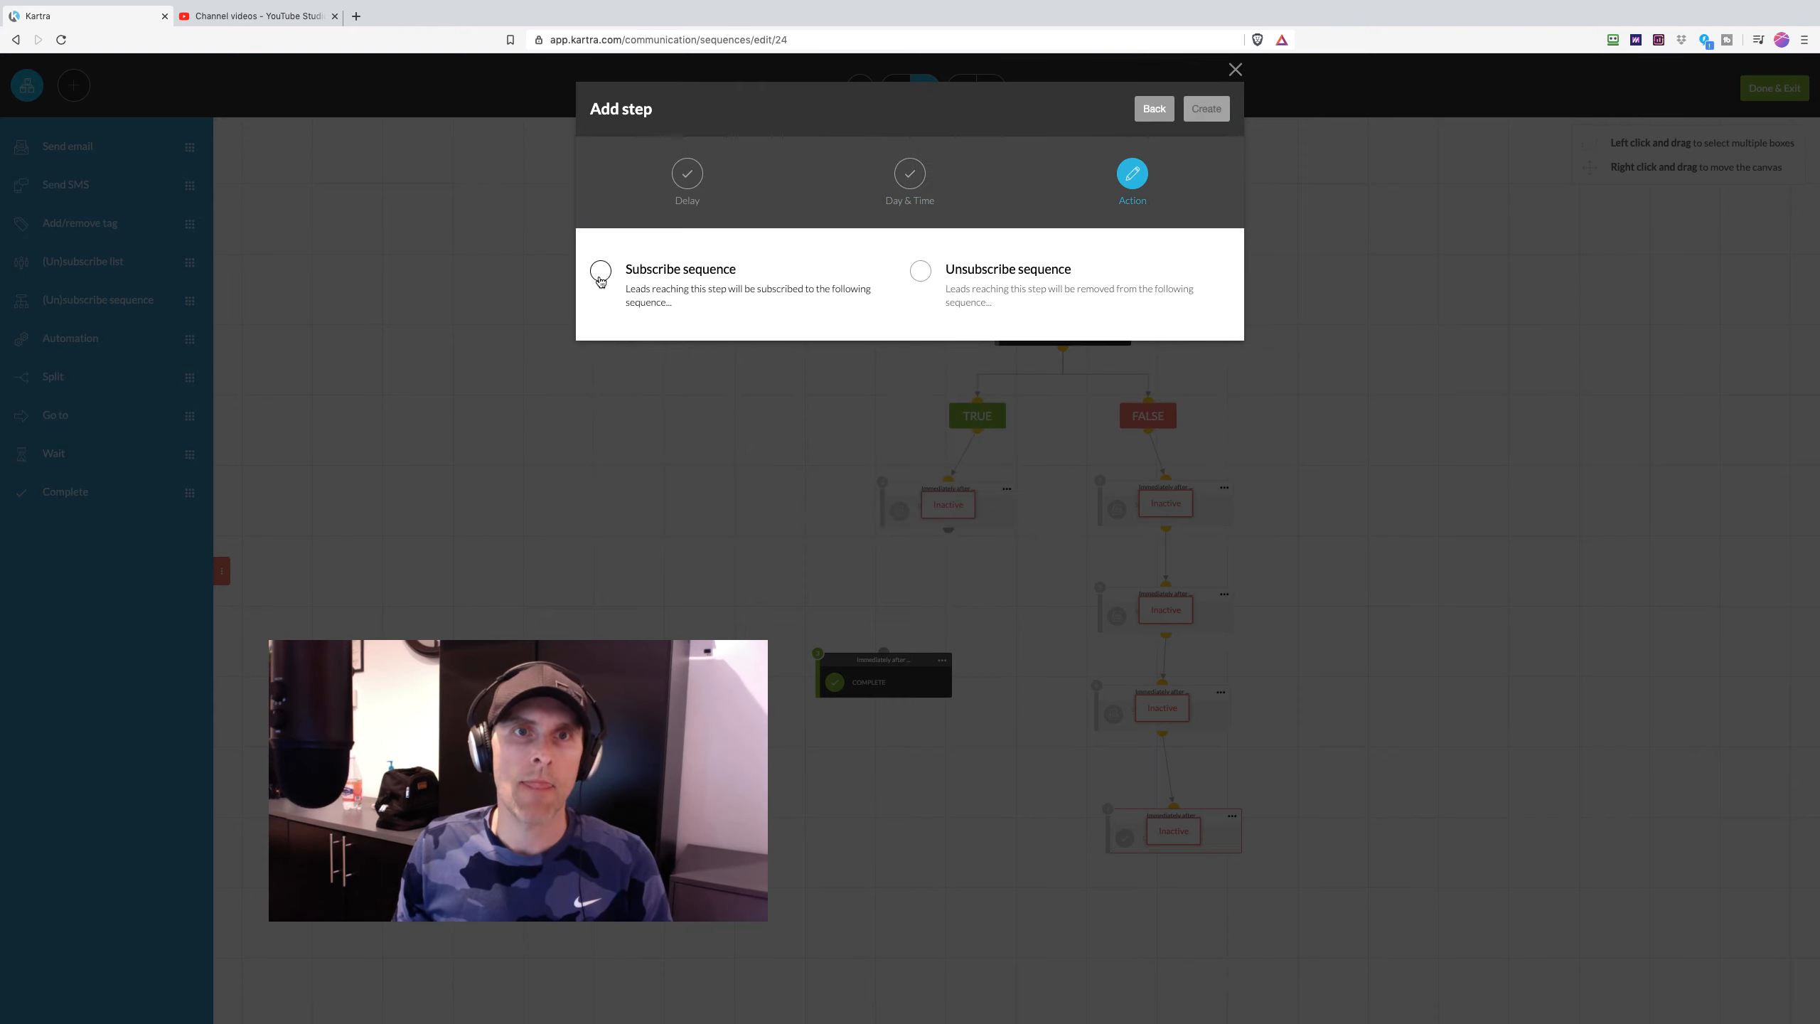
- Set the new step's action to unsubscribe leads from the "Opted In - Needs to download" sequence and create it
click(920, 271)
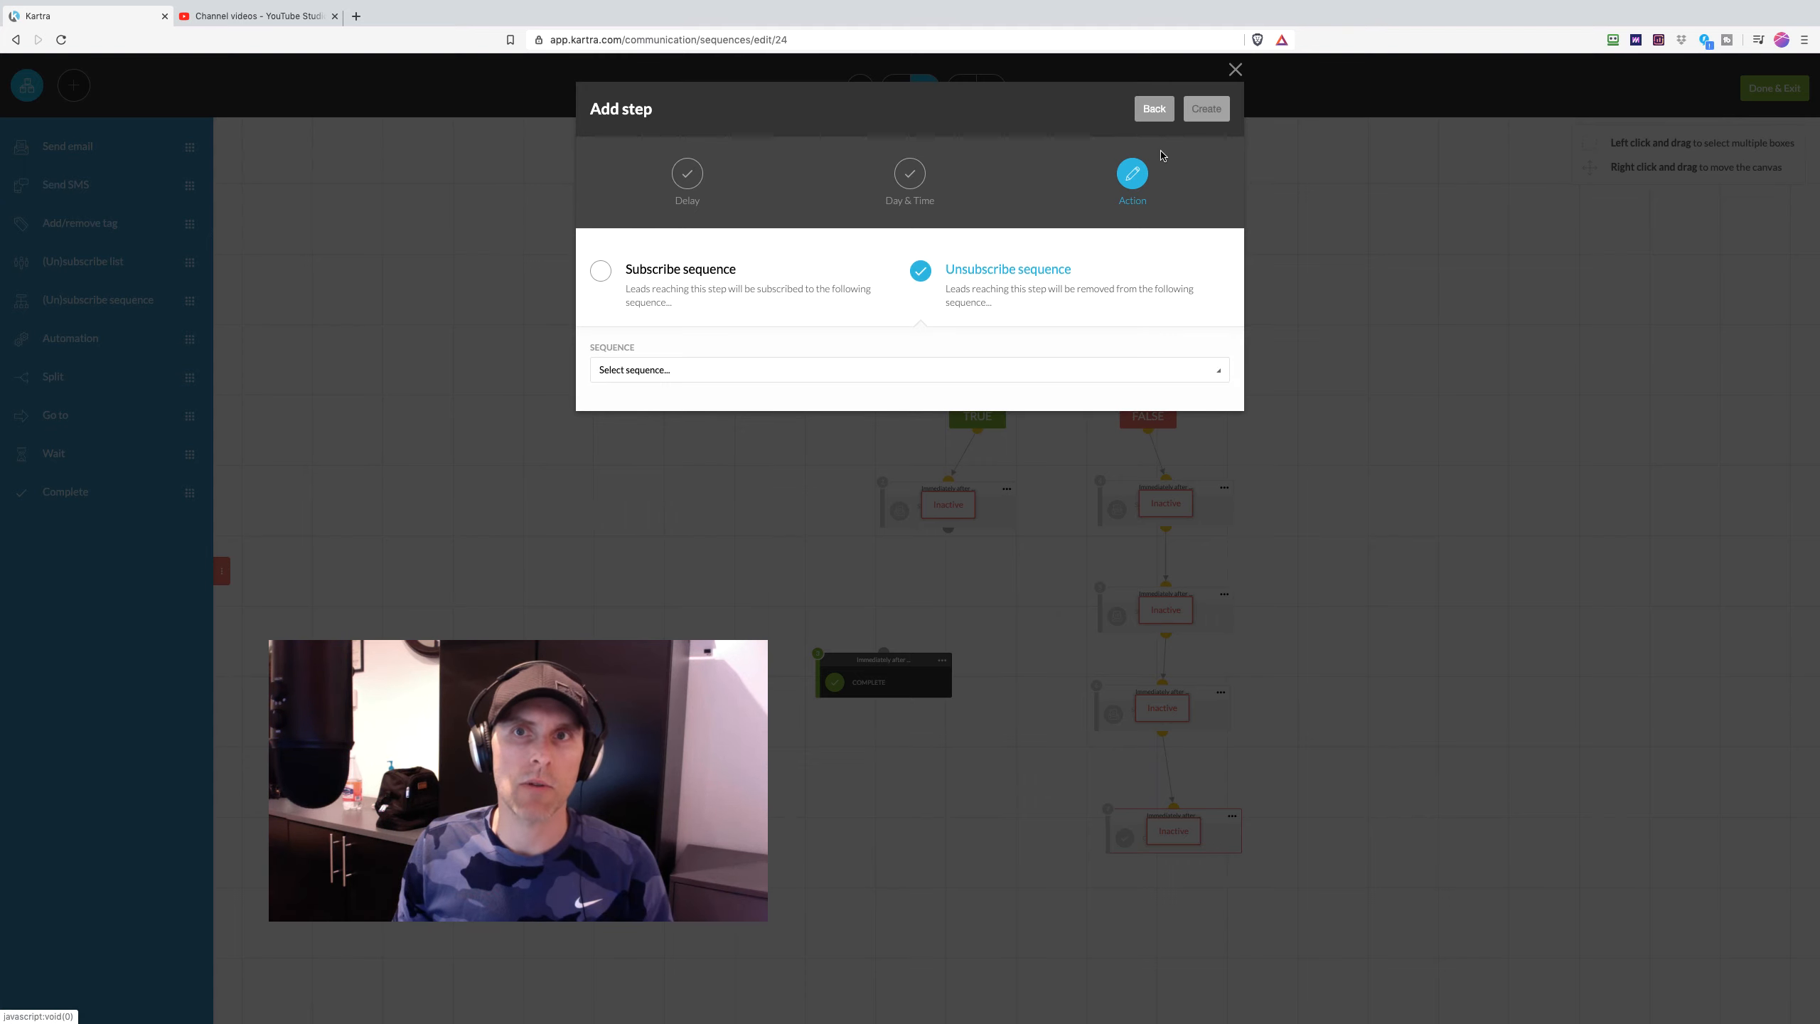
click(725, 379)
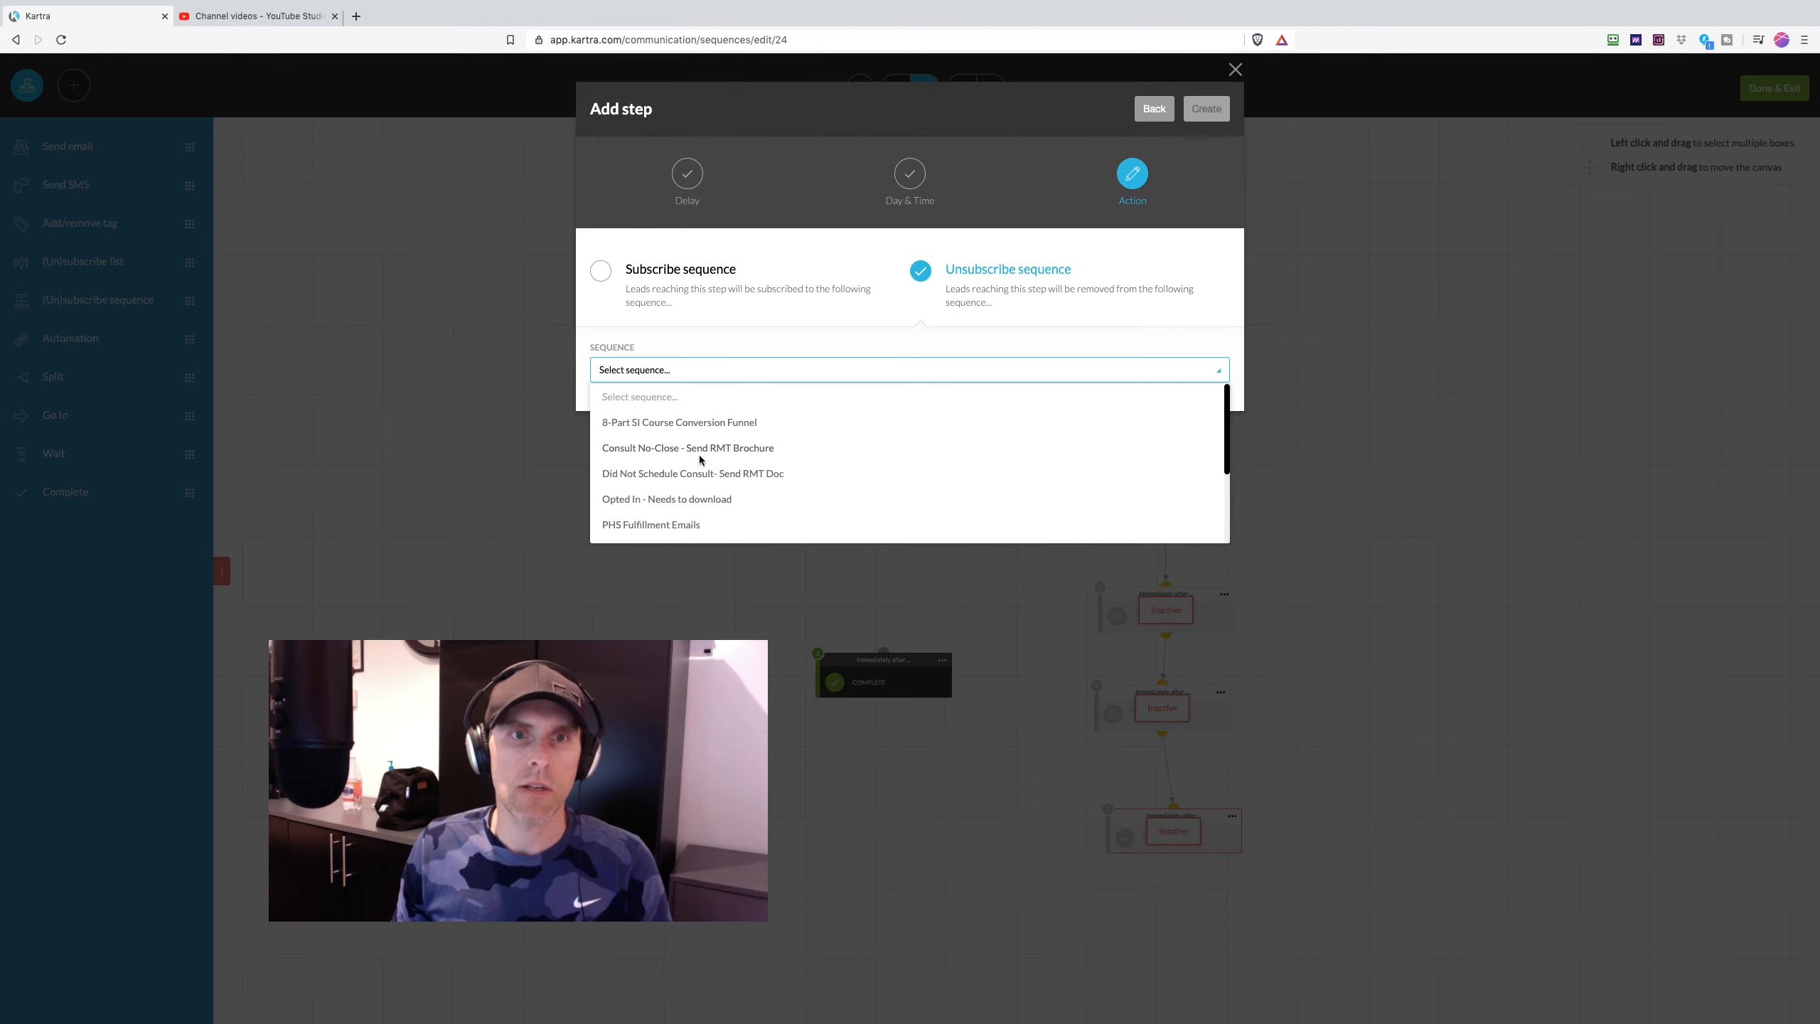
scroll(666, 488, down, 3)
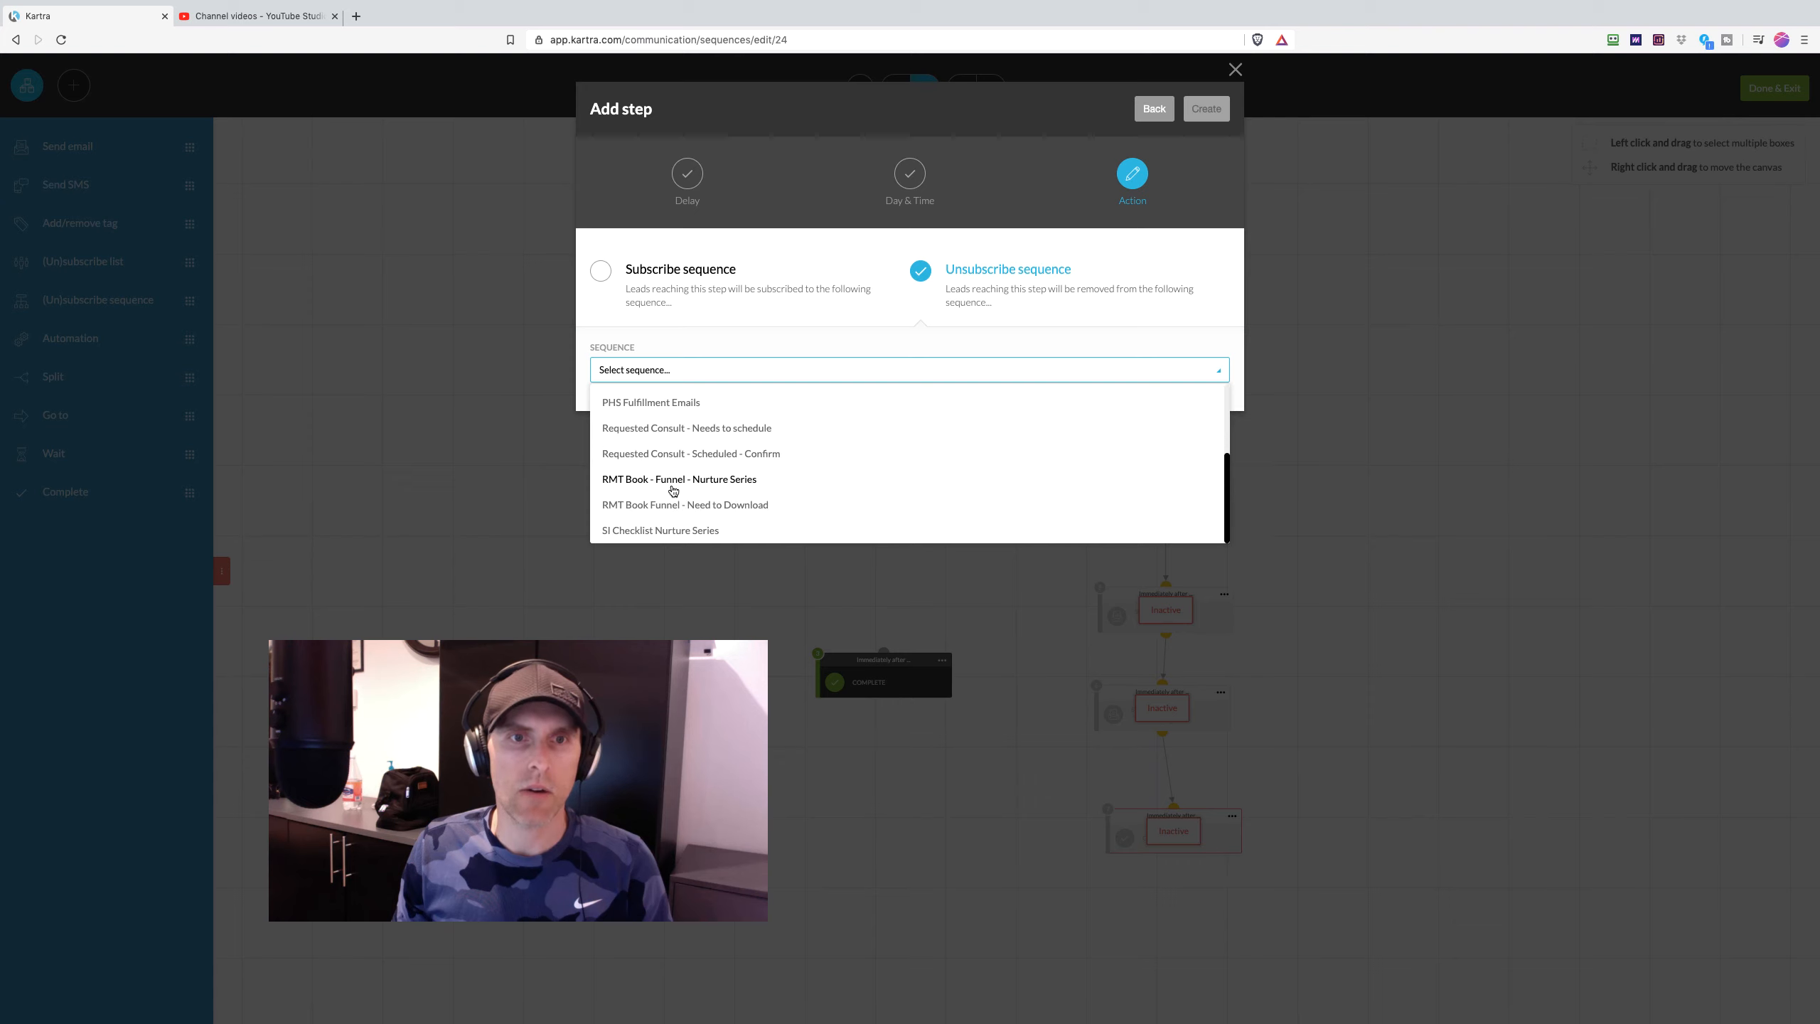
scroll(677, 497, up, 3)
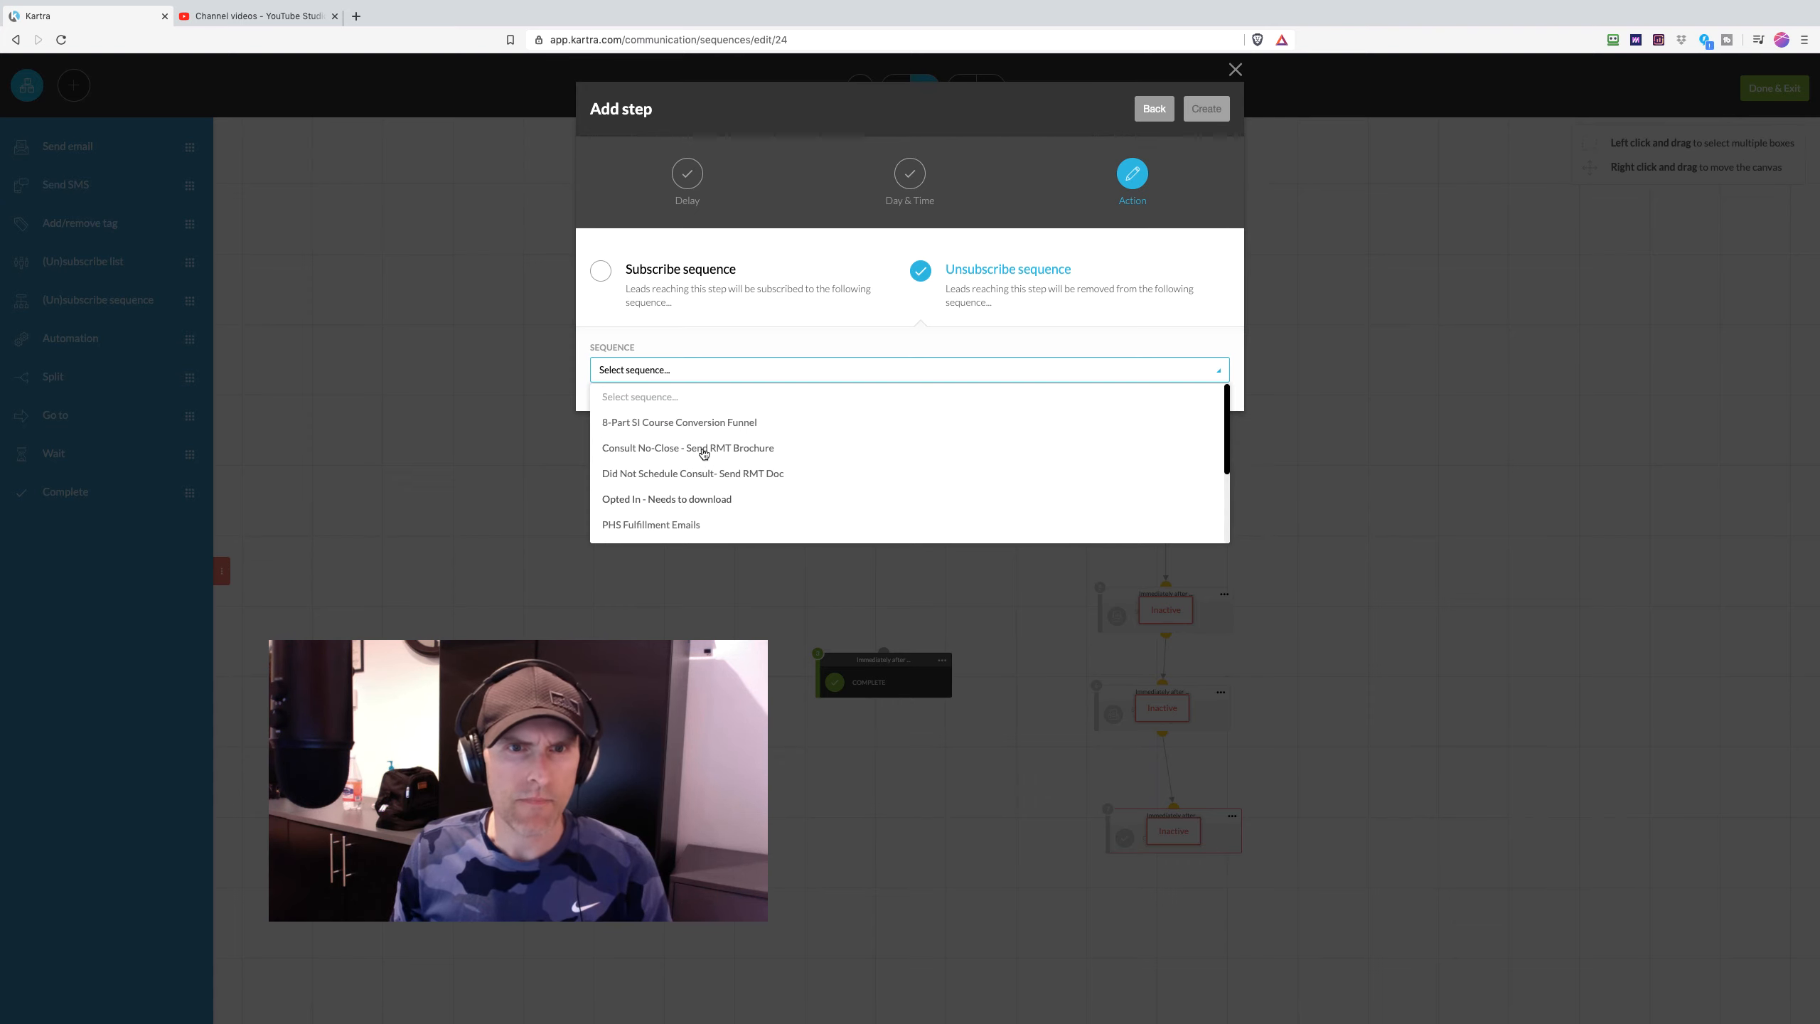
scroll(707, 452, down, 1)
scroll(701, 471, down, 4)
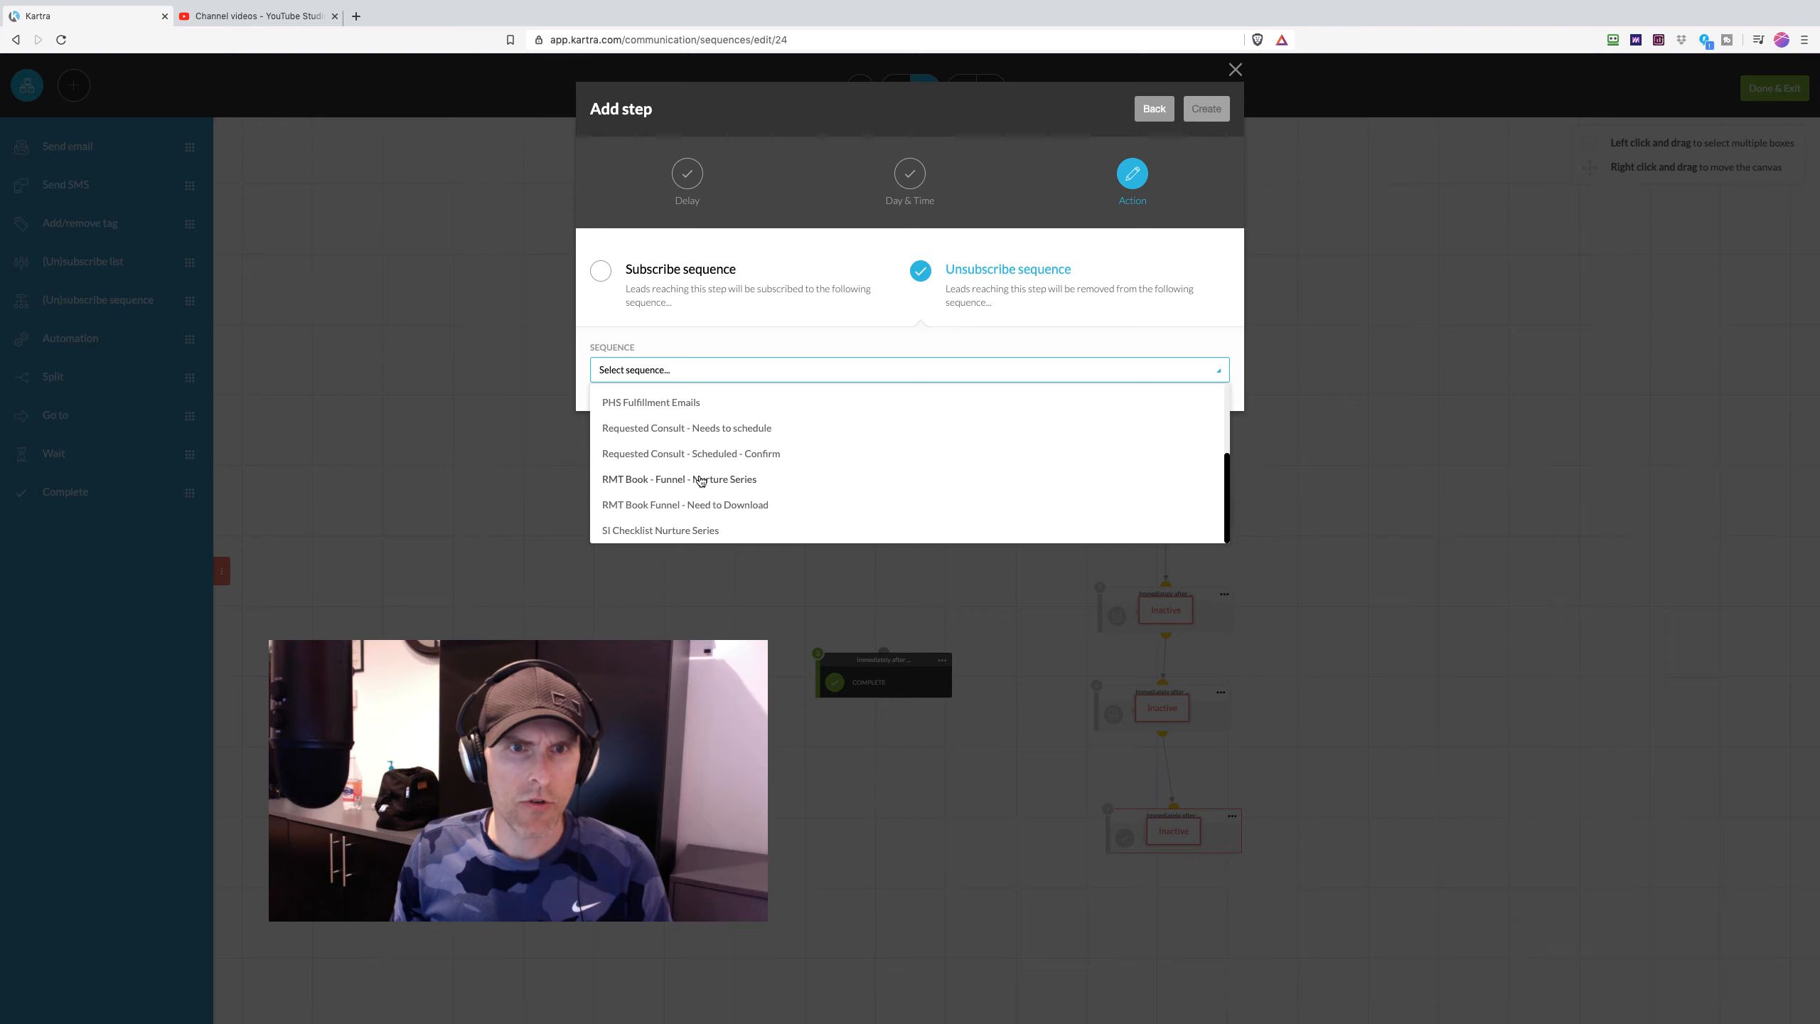
scroll(682, 505, up, 2)
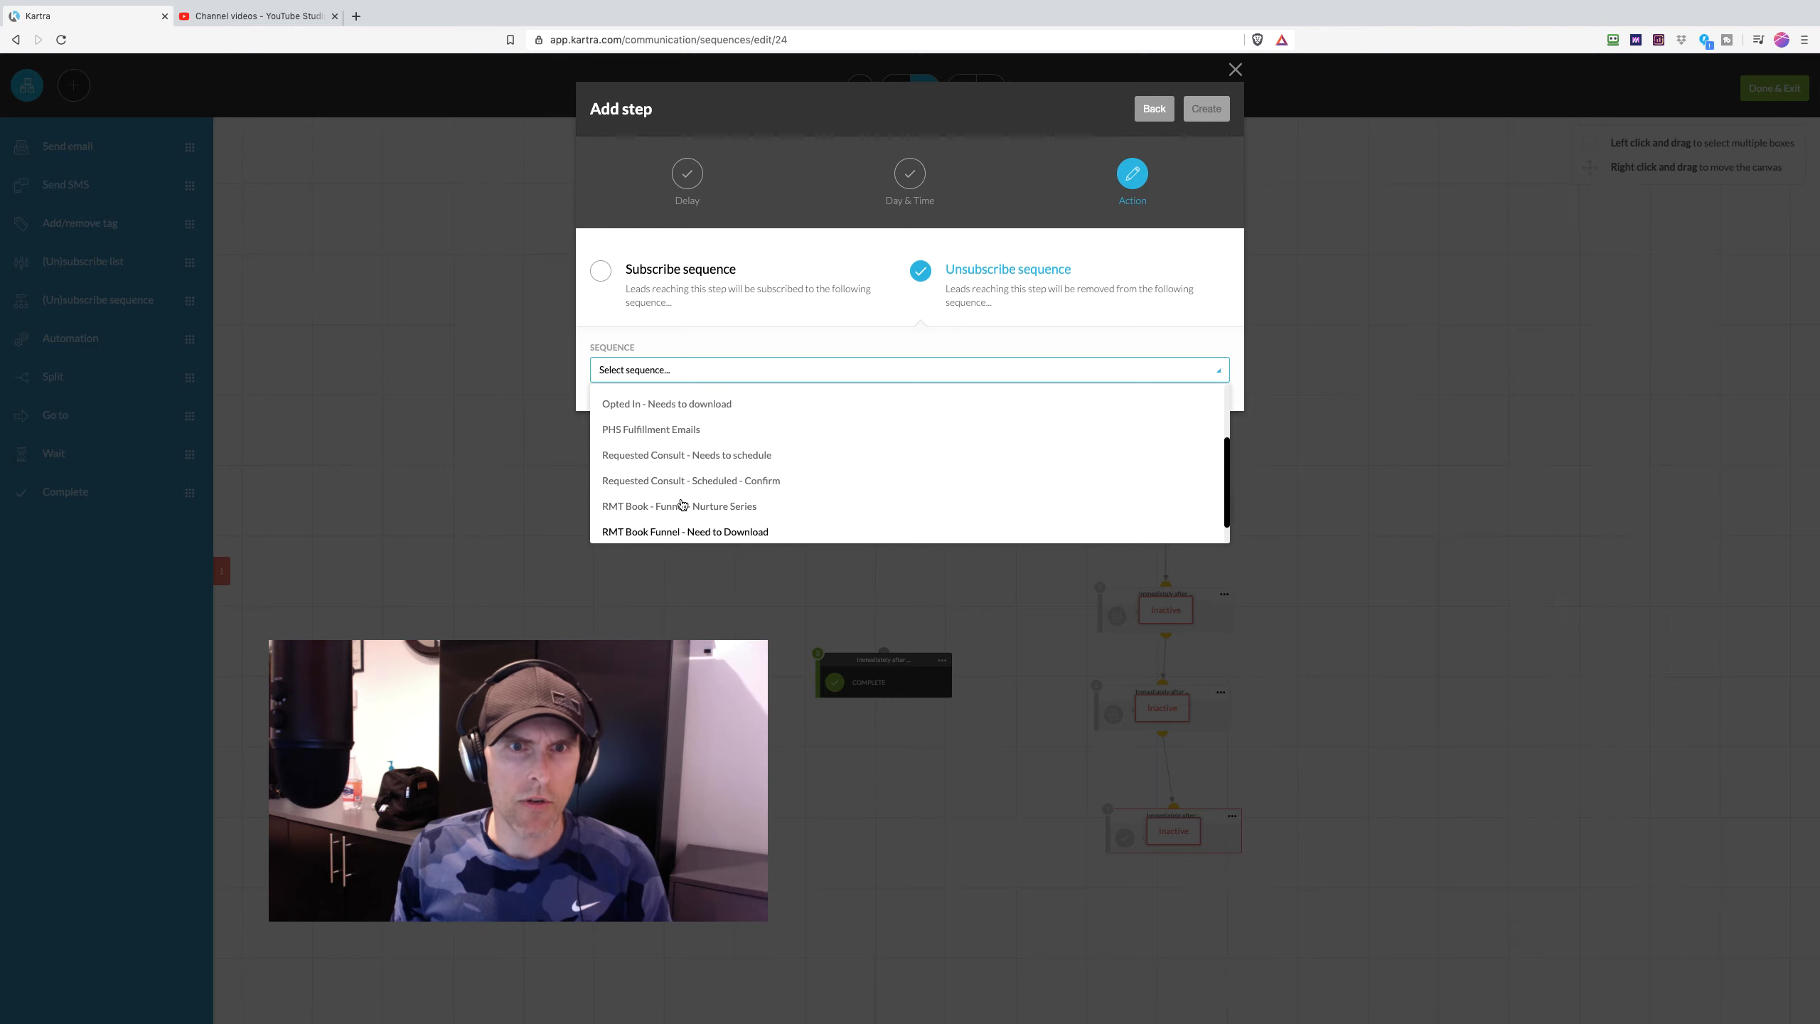
scroll(681, 504, up, 1)
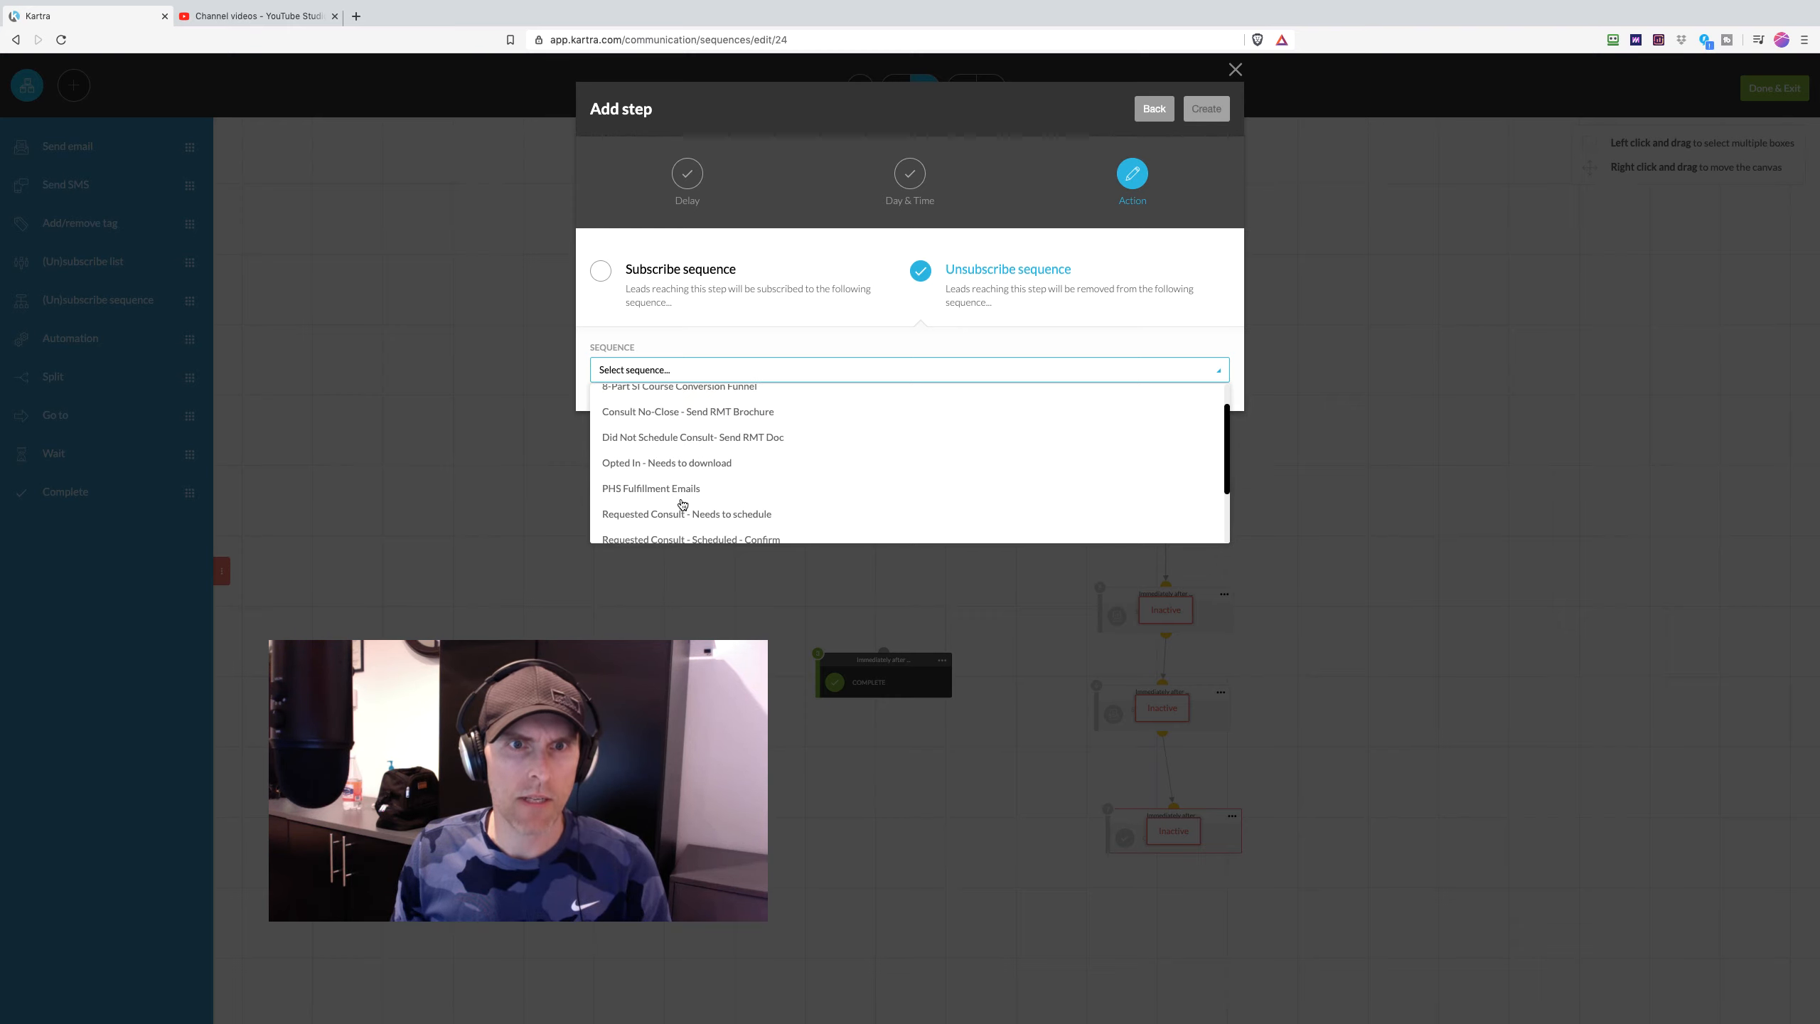
click(692, 460)
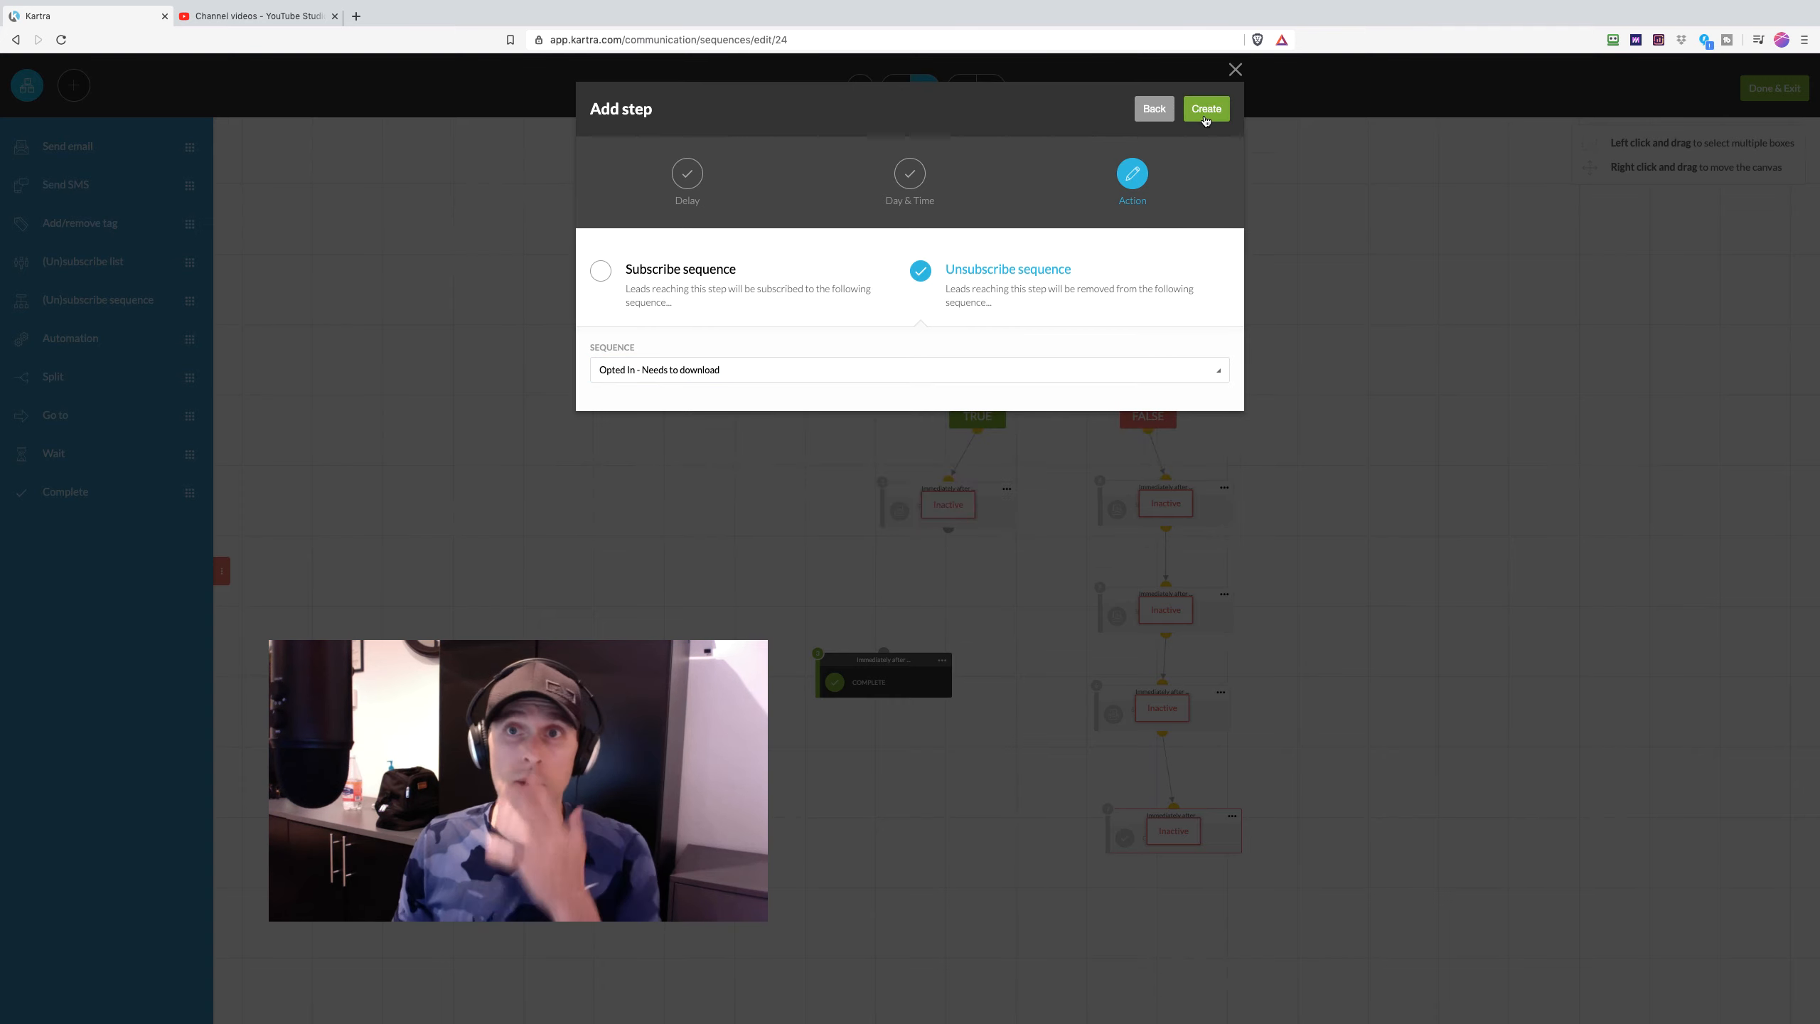
click(1208, 109)
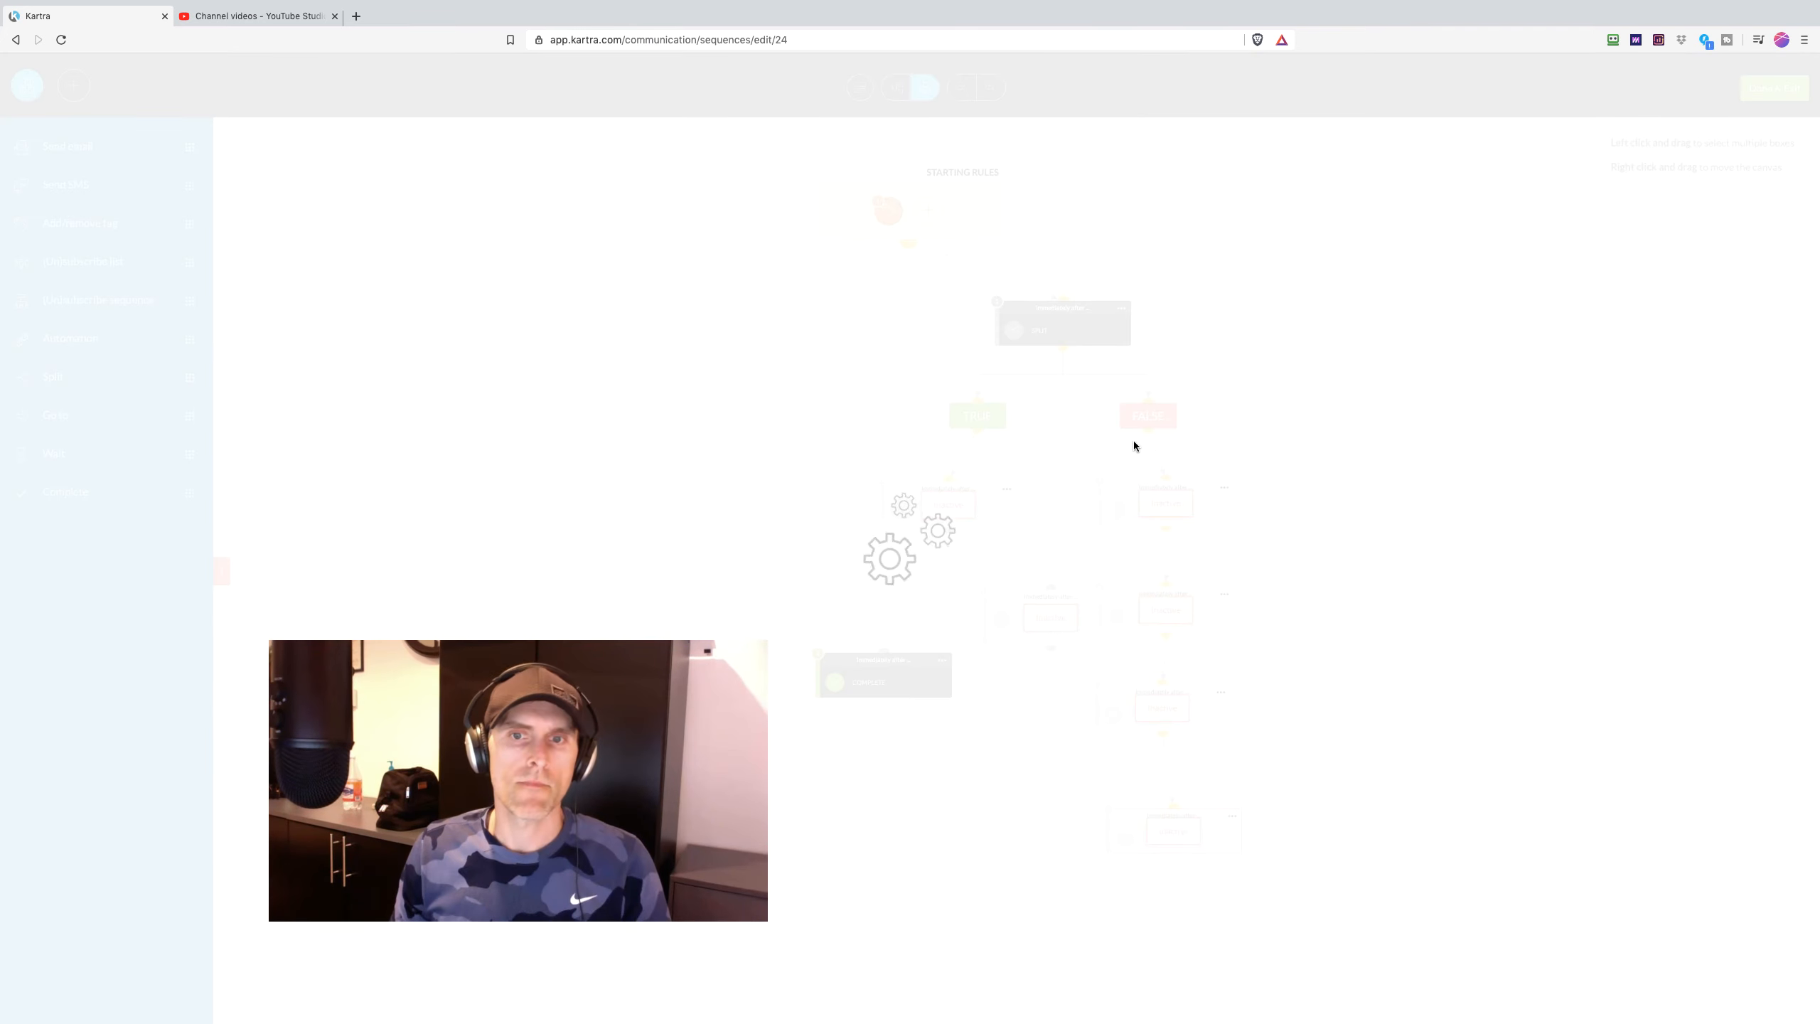
- Place and connect the unsubscribe step between the TRUE-branch email and its Complete step, and activate it
drag(1015, 589, 840, 567)
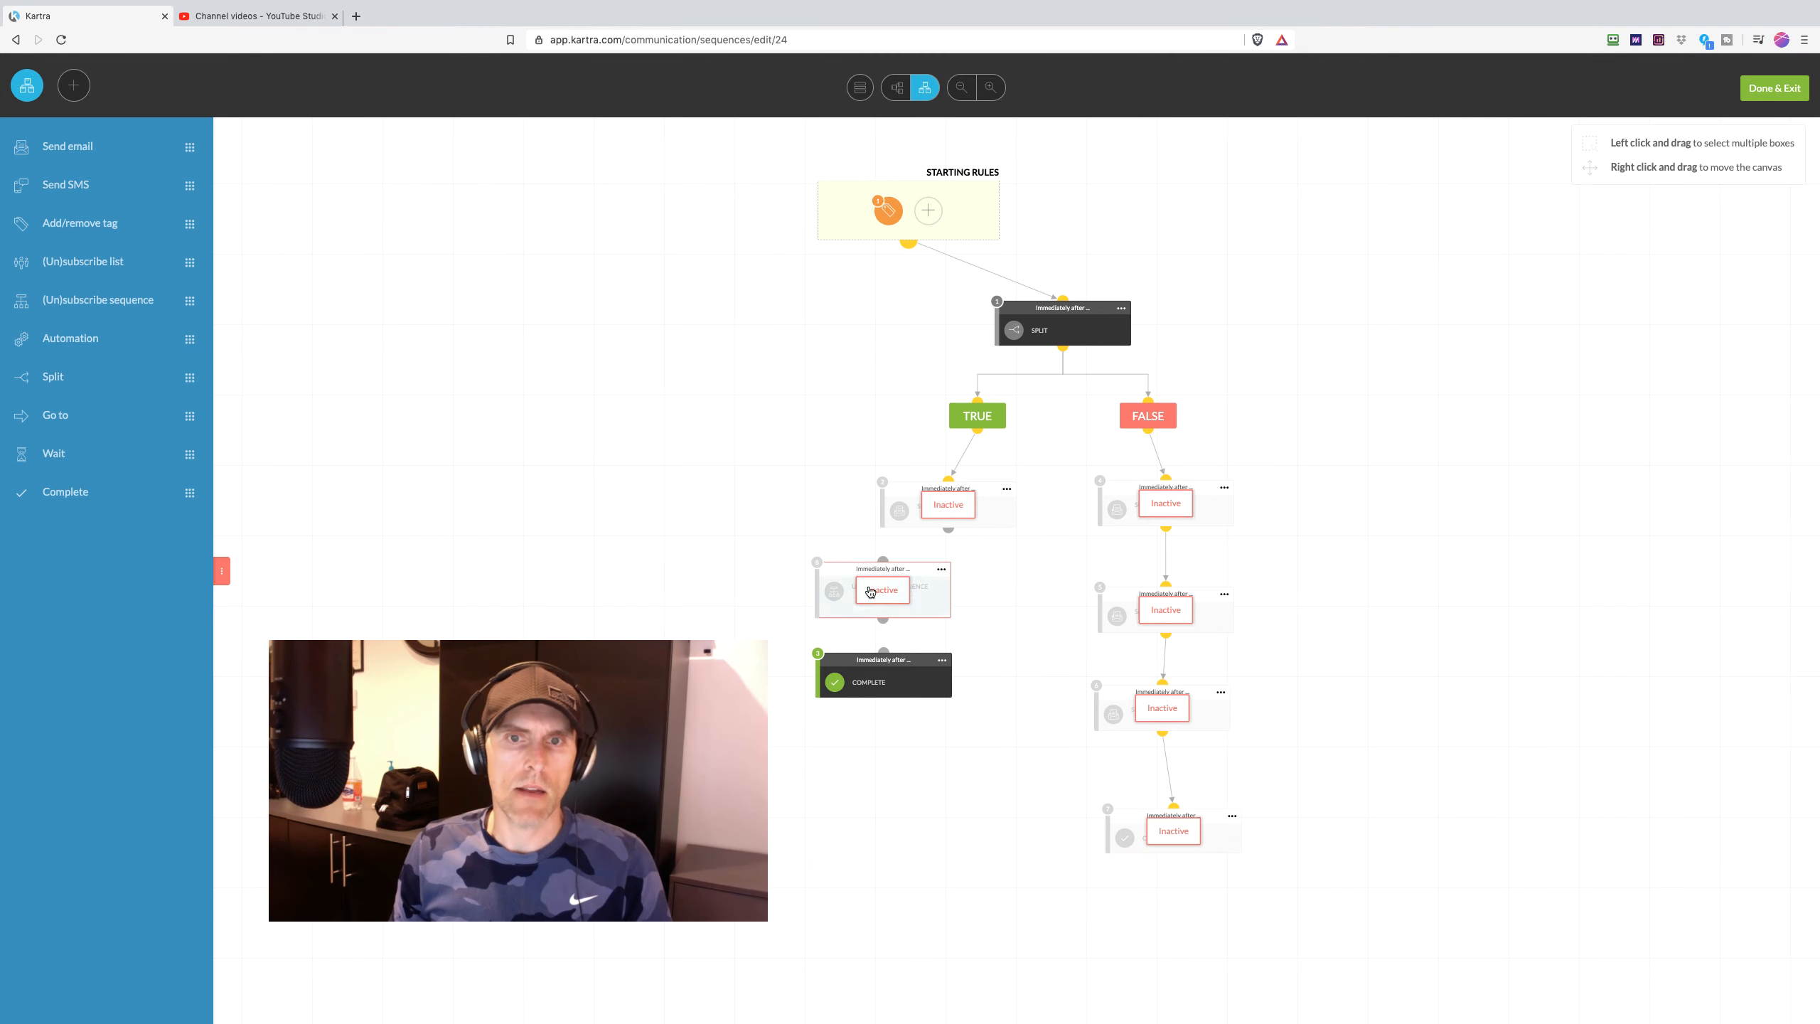
drag(947, 528, 887, 634)
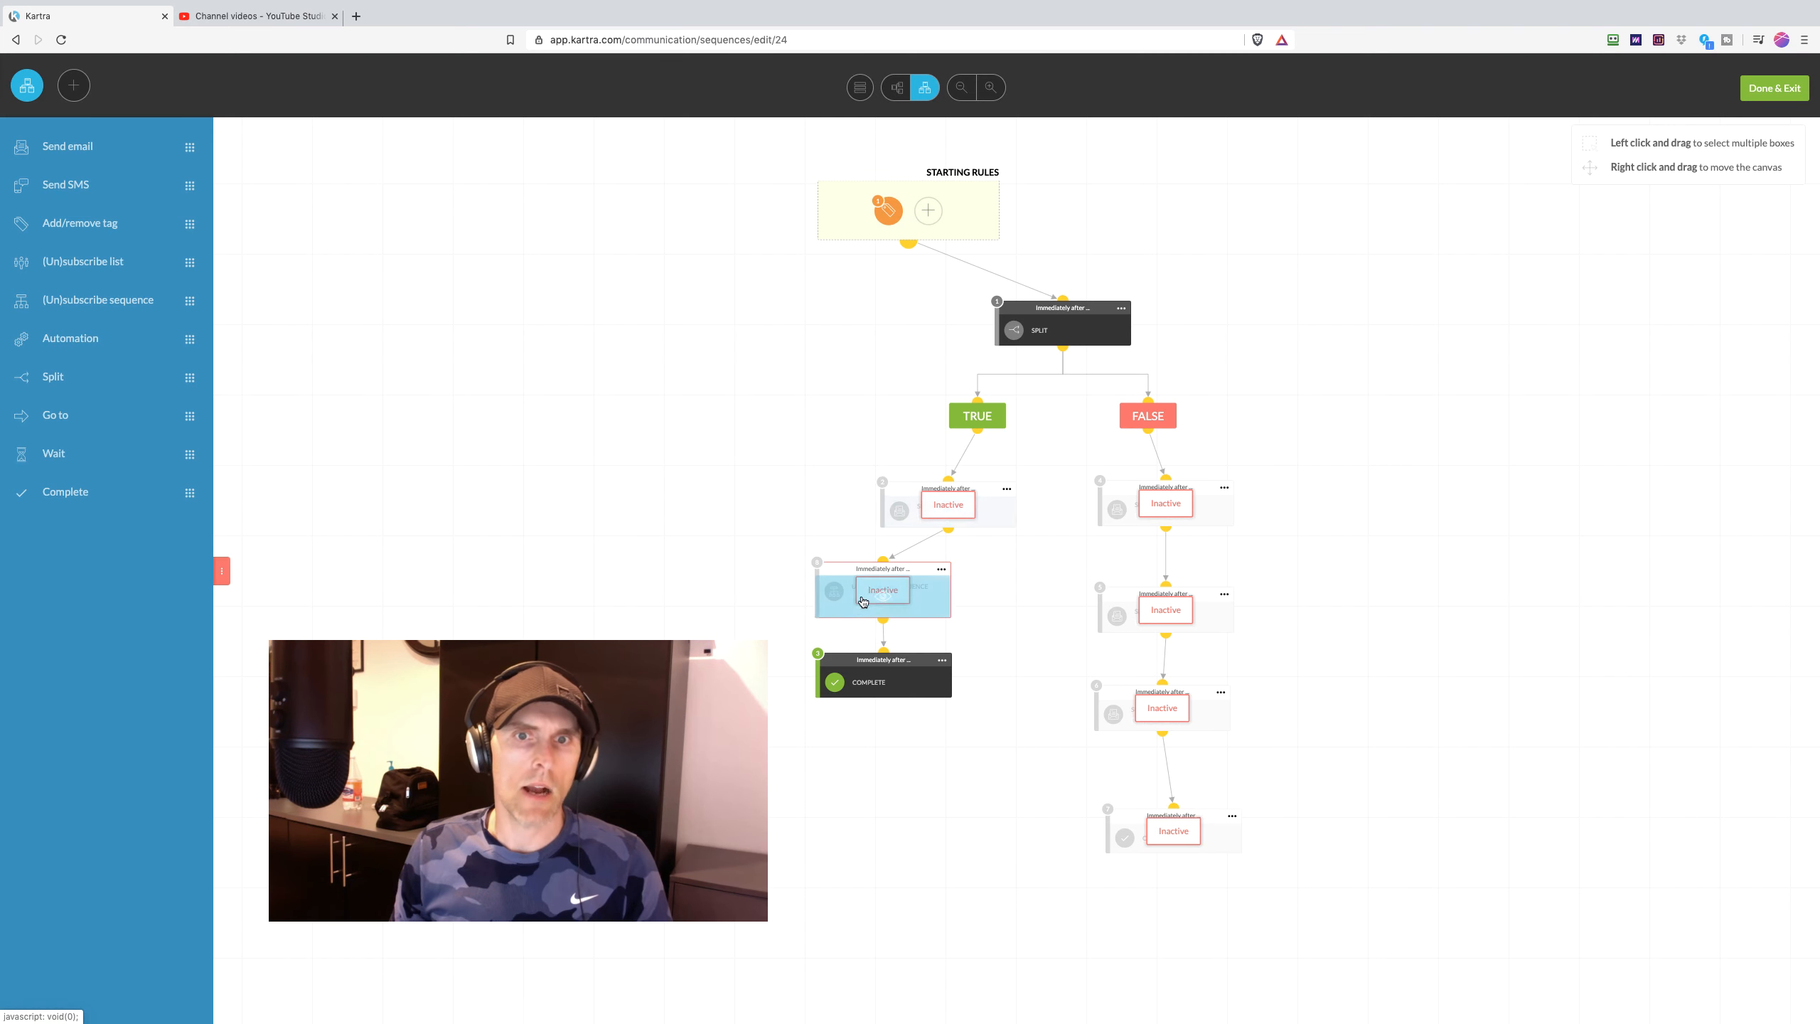
click(941, 570)
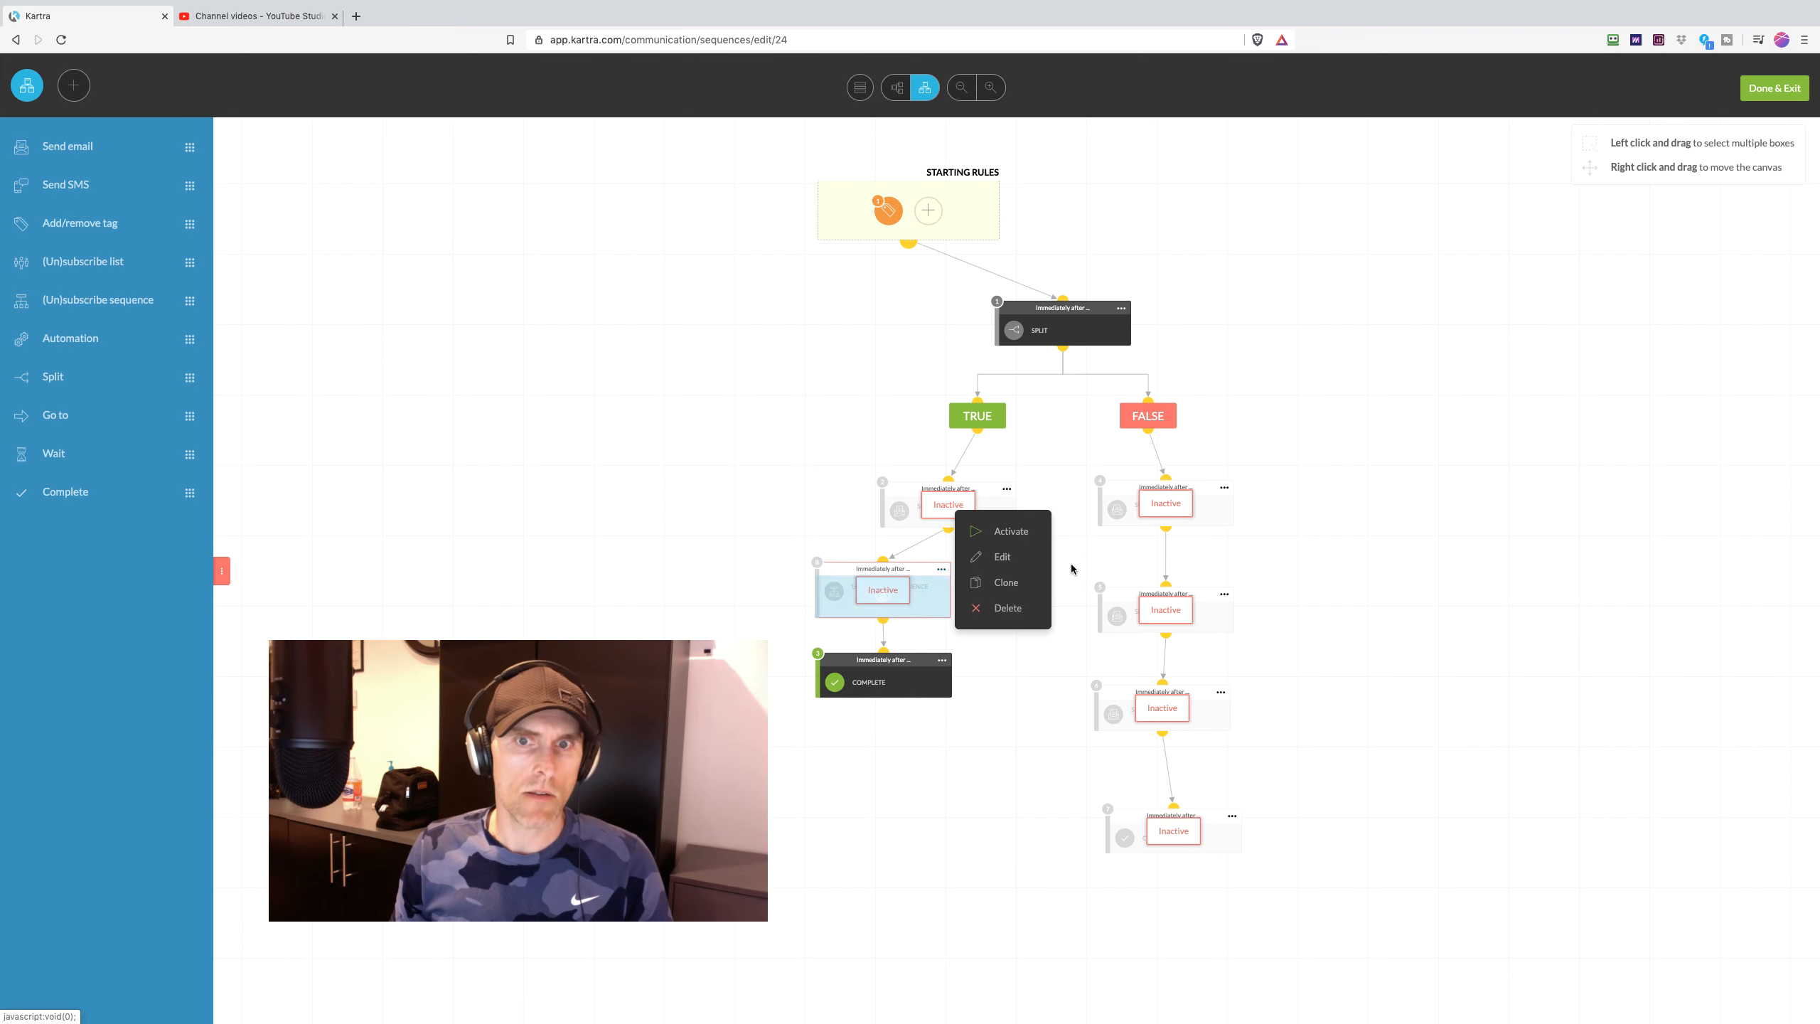
click(1010, 531)
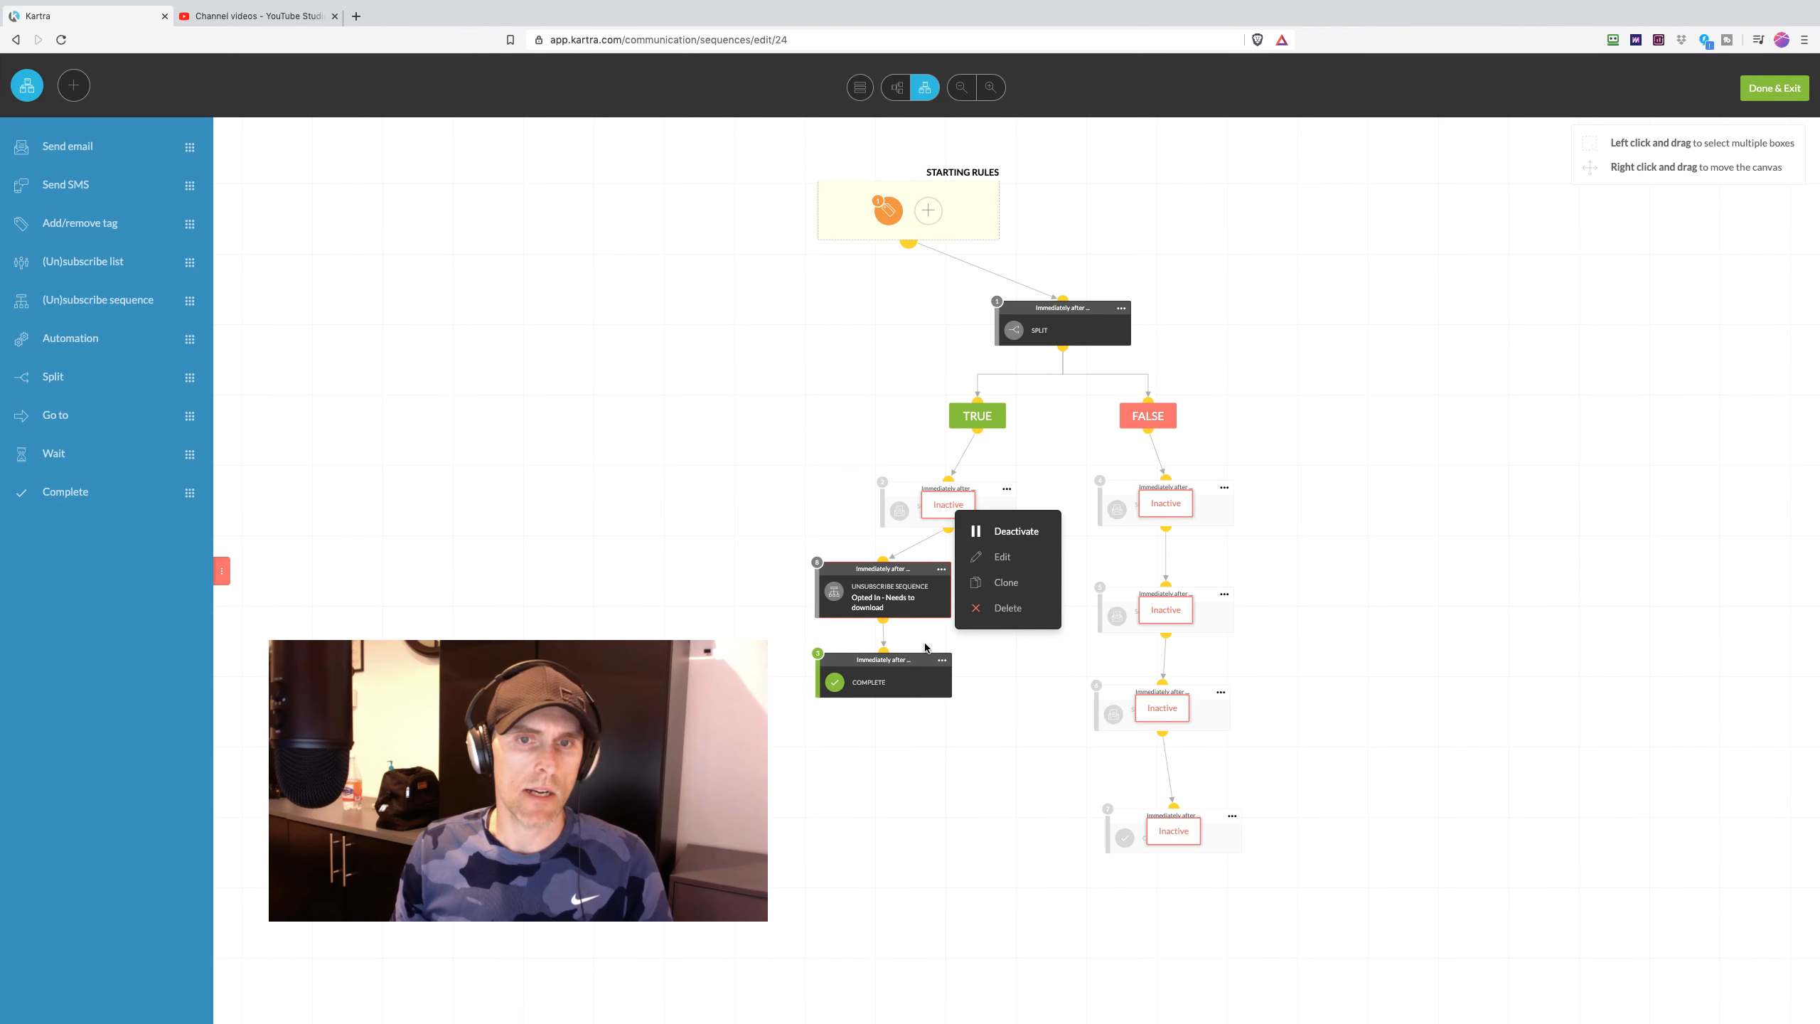
click(1007, 490)
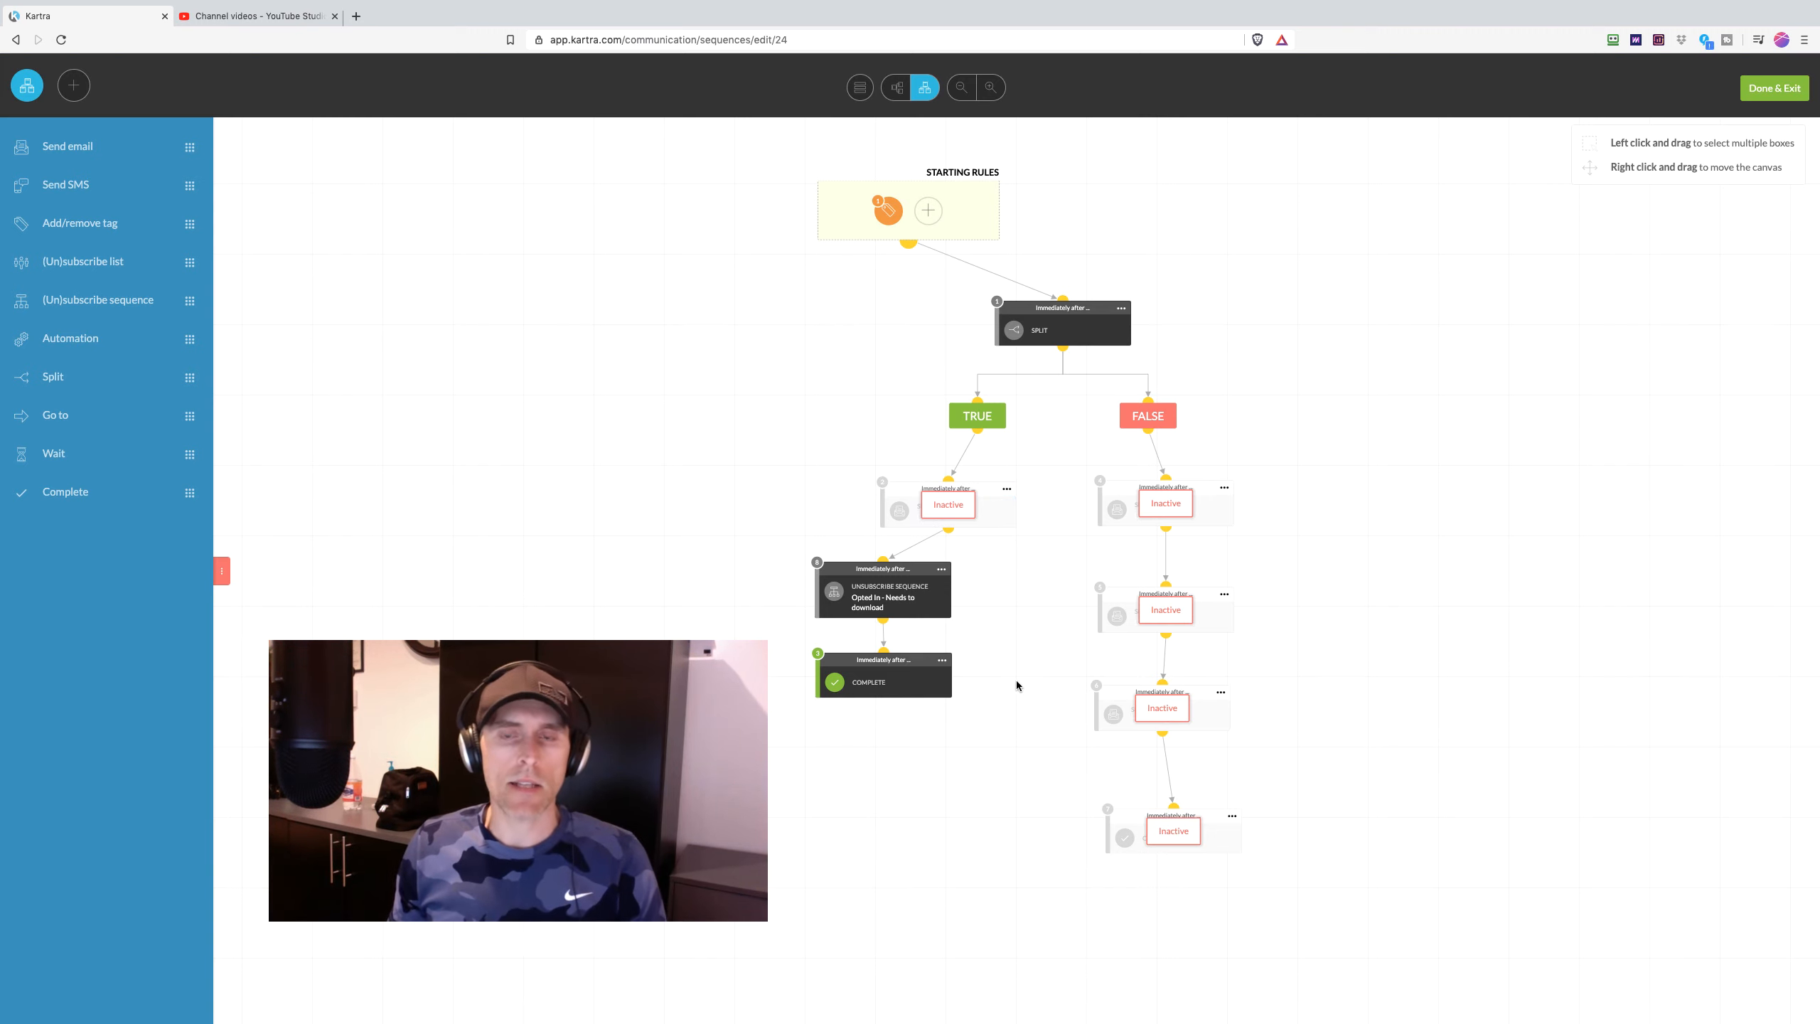
- Clone the unsubscribe step and place the copy at the bottom of the FALSE branch
click(940, 569)
click(999, 584)
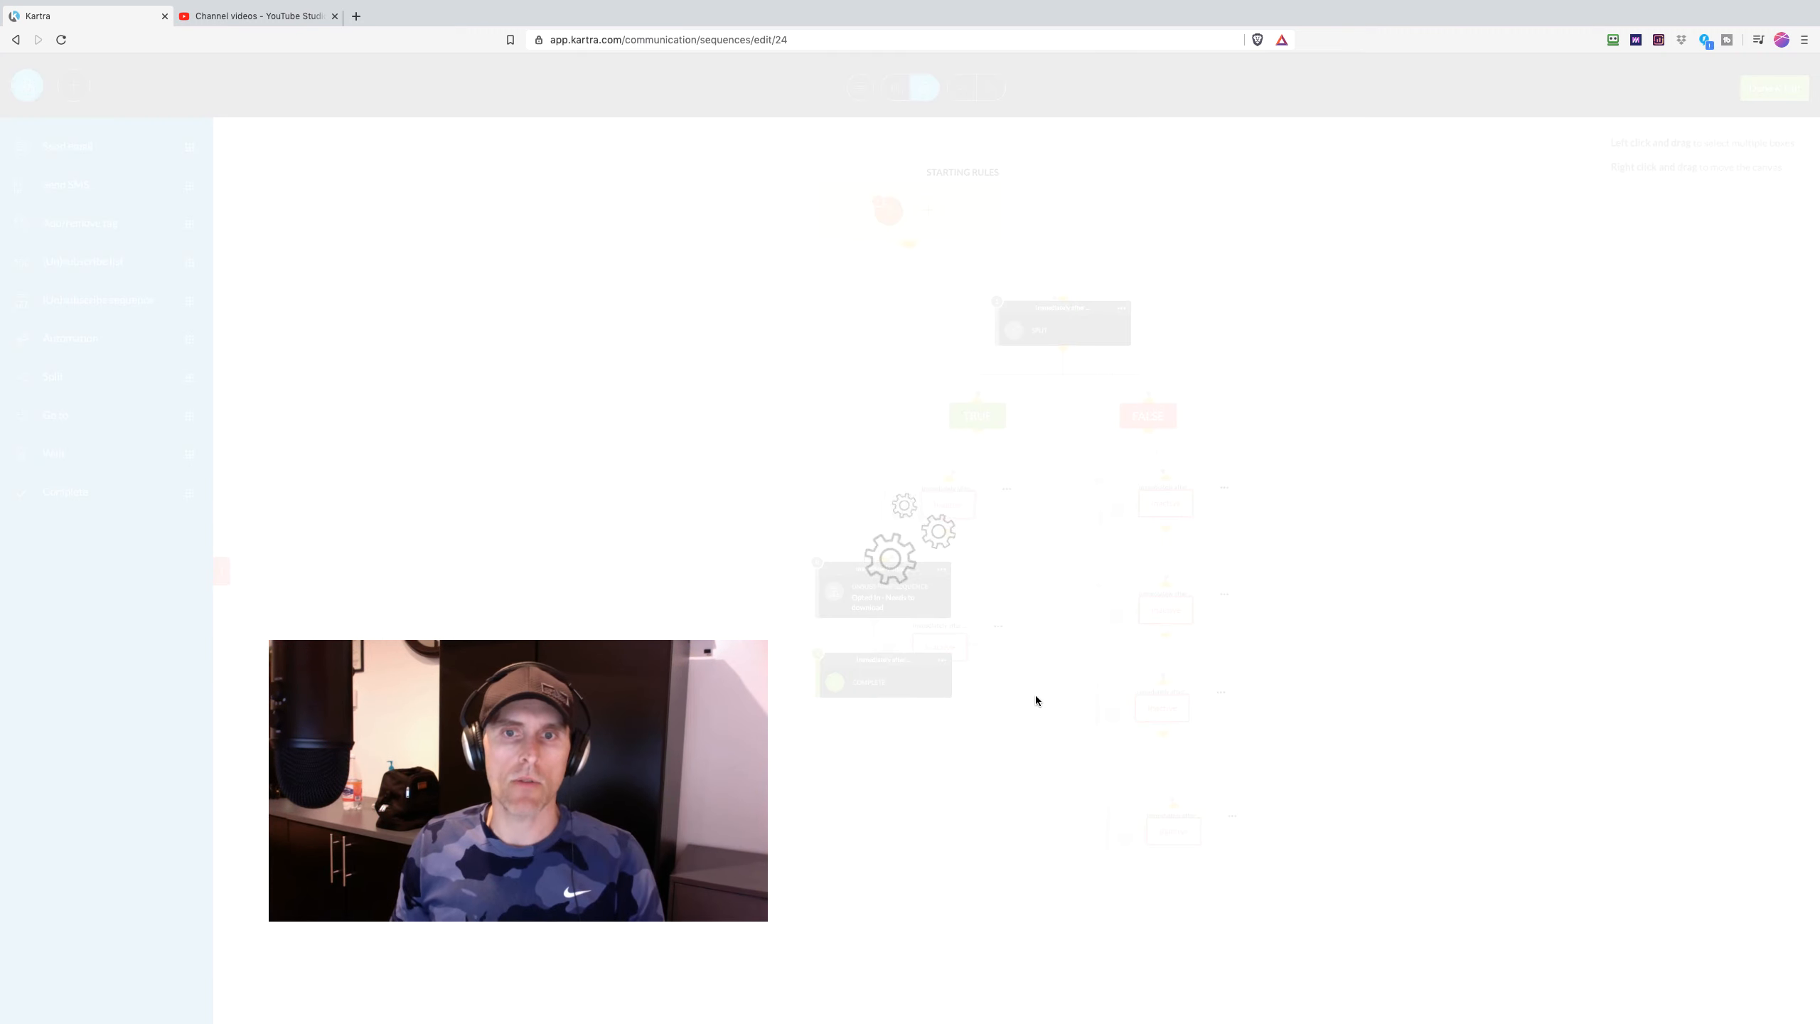
drag(976, 629, 1182, 915)
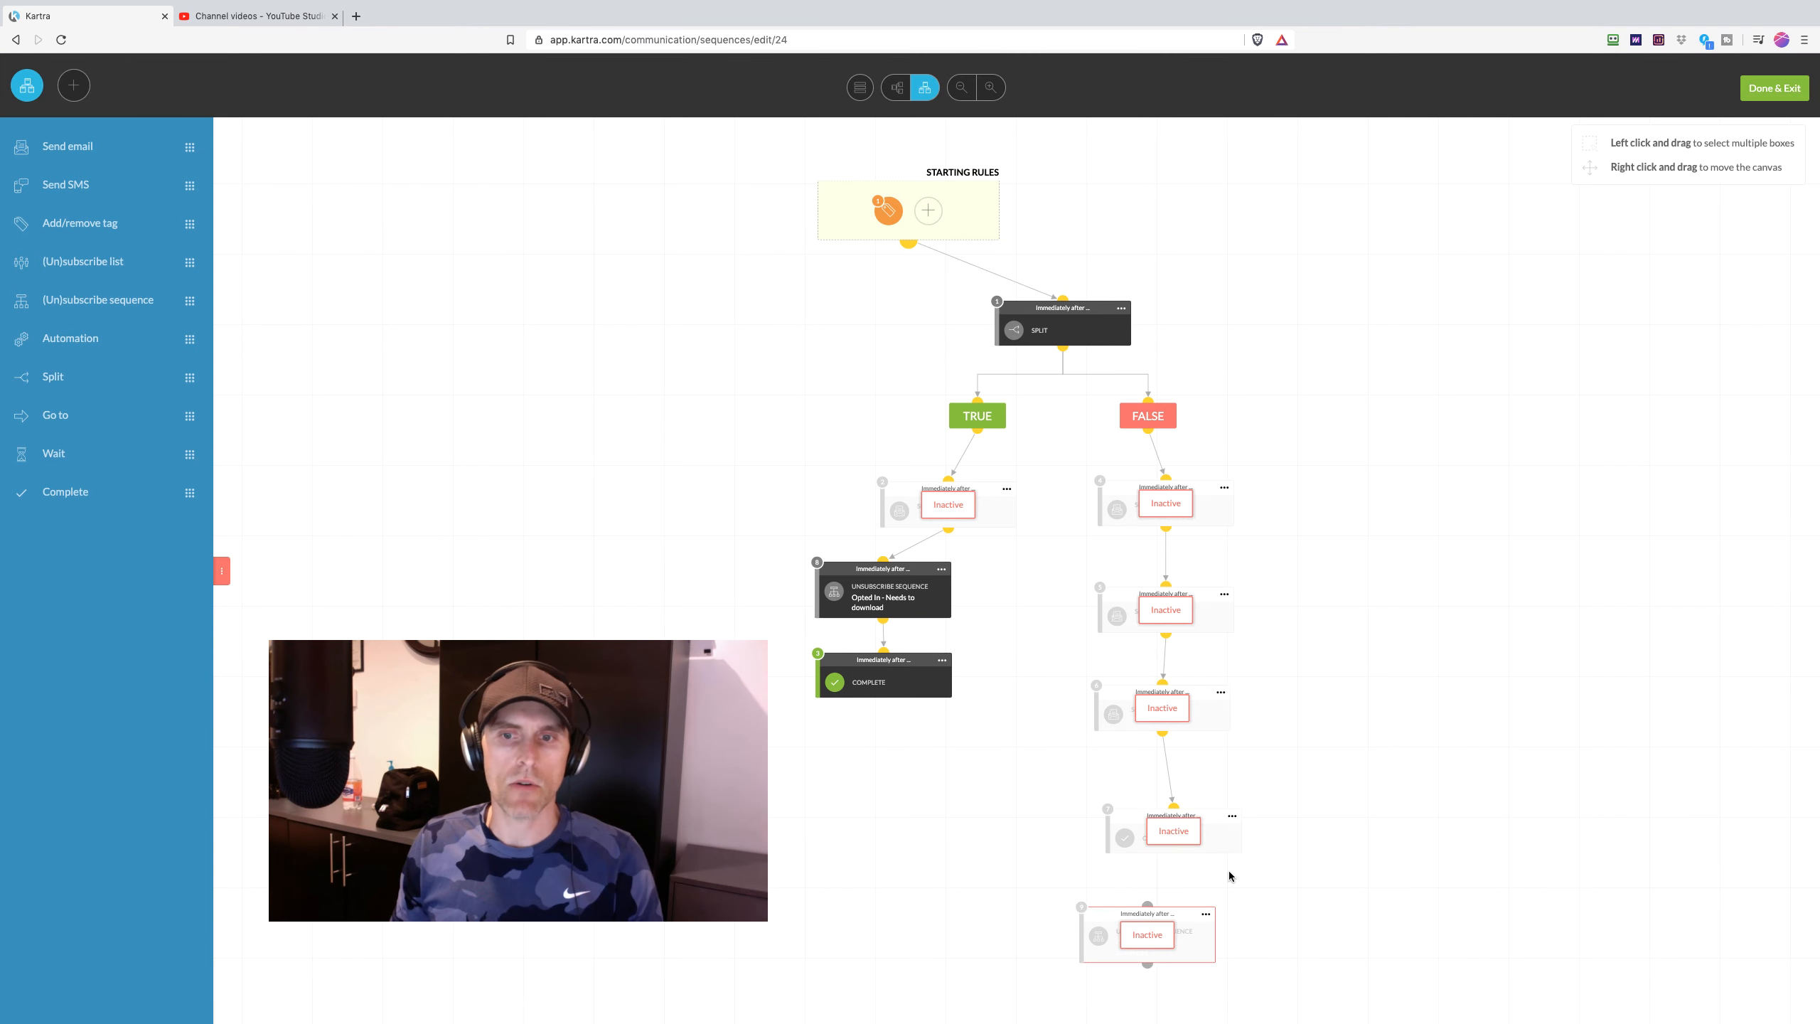
click(1232, 816)
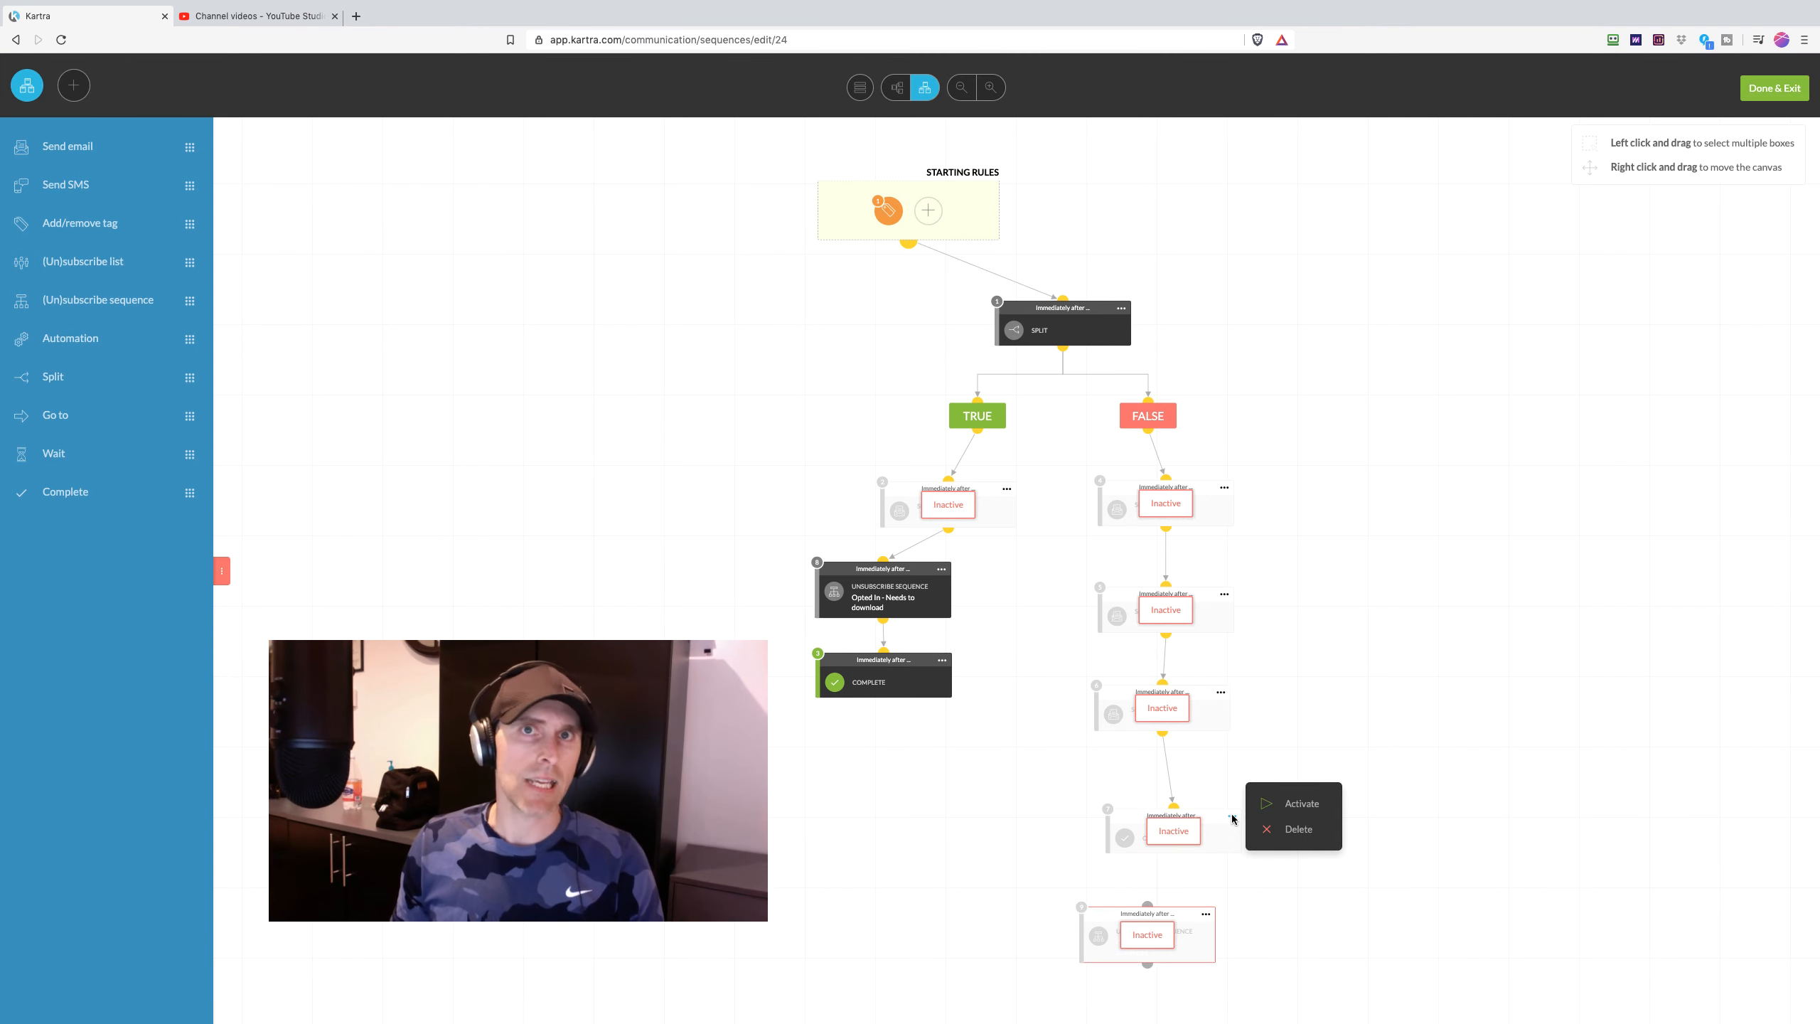
click(1166, 857)
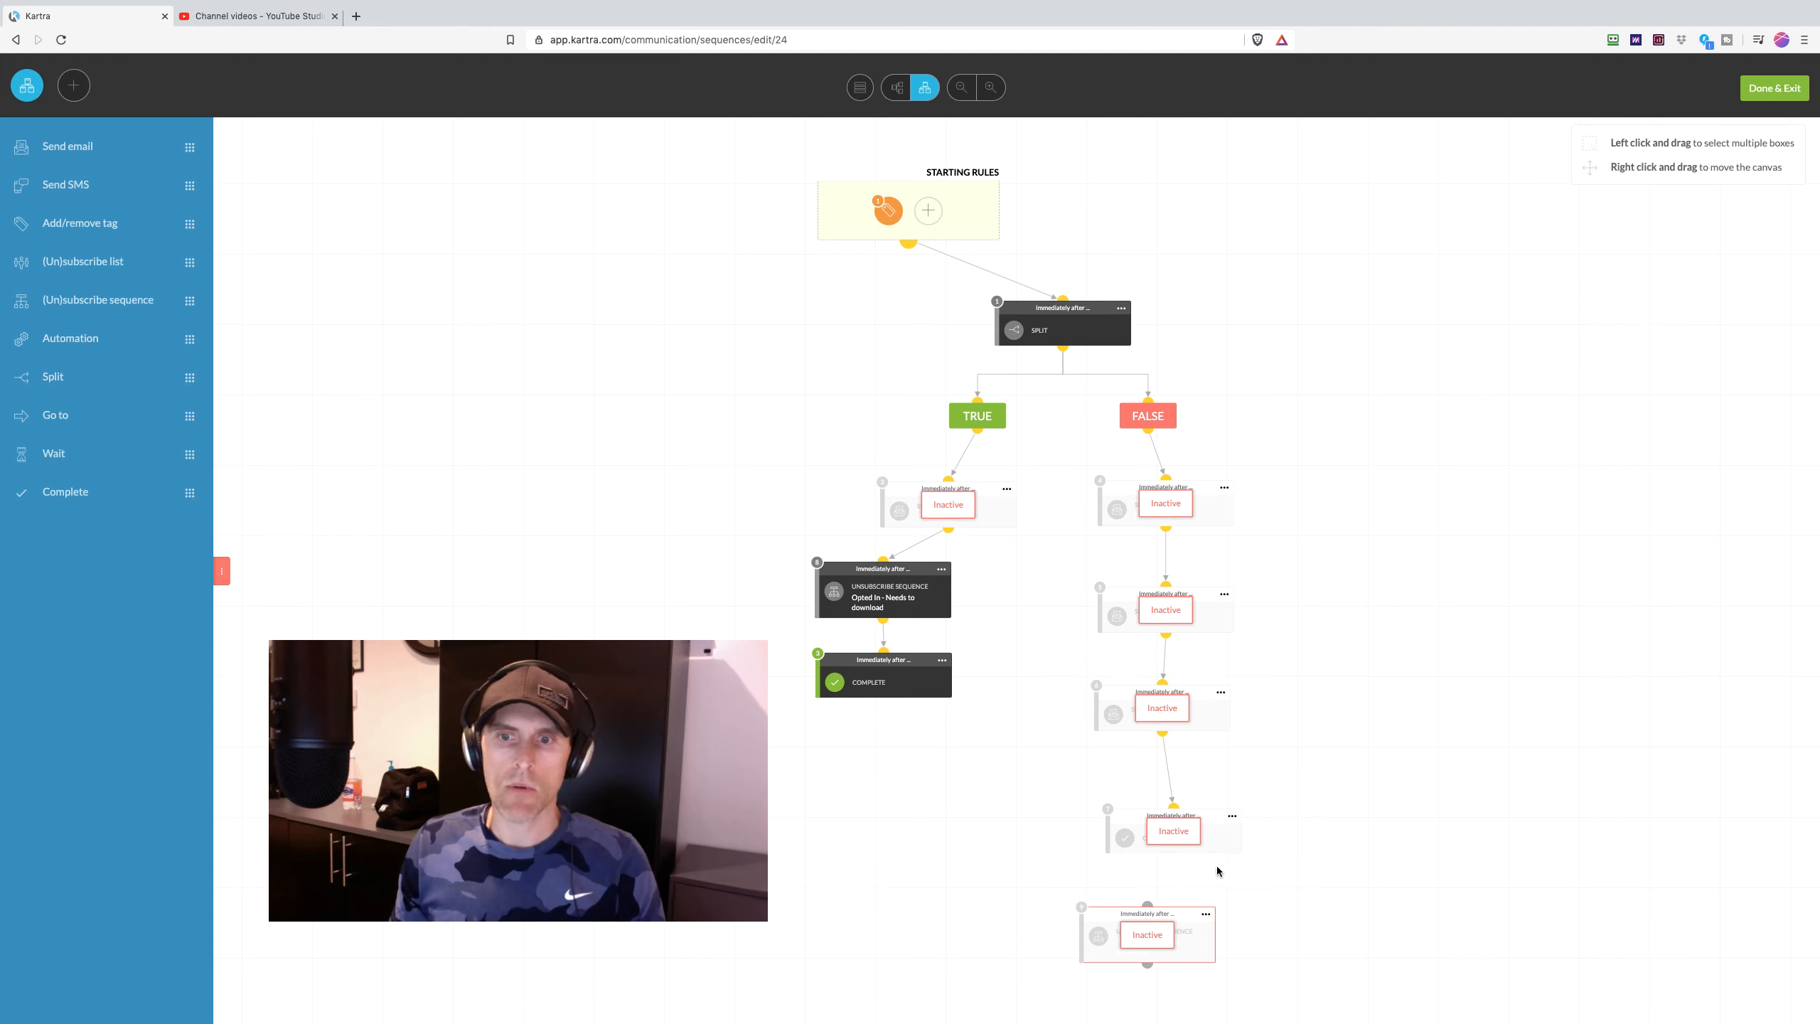
click(1233, 818)
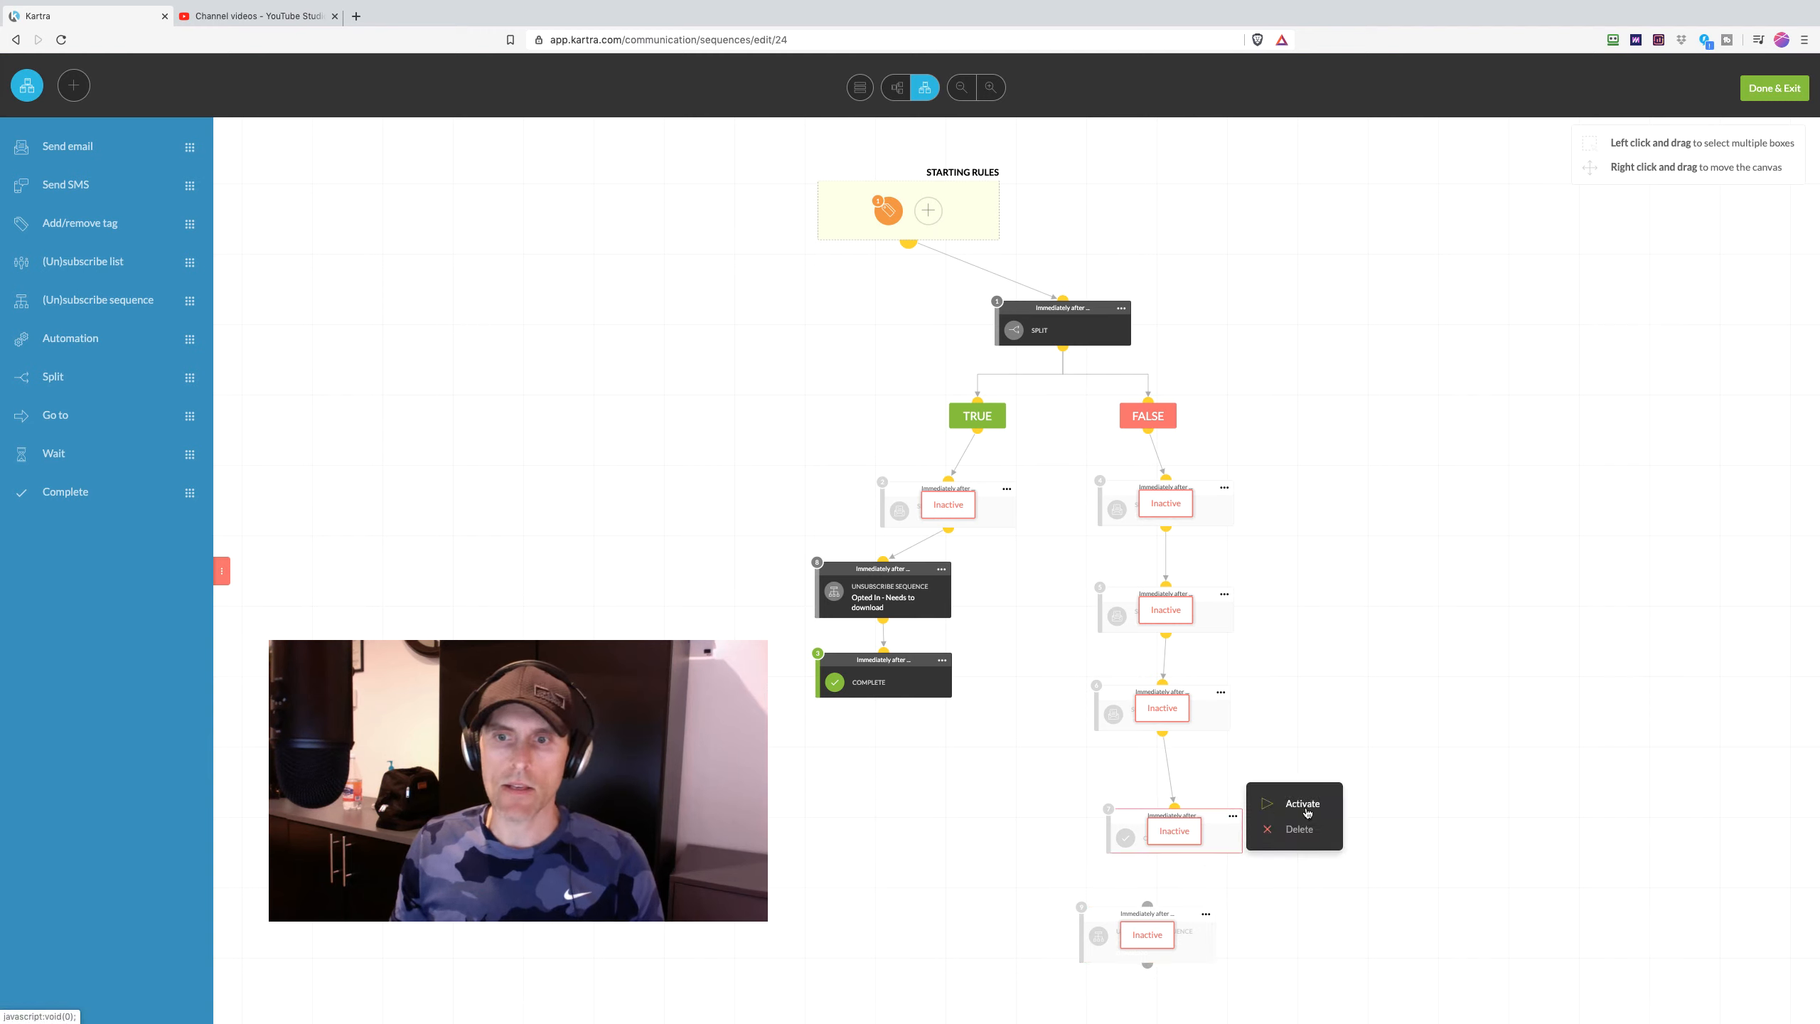
click(1274, 816)
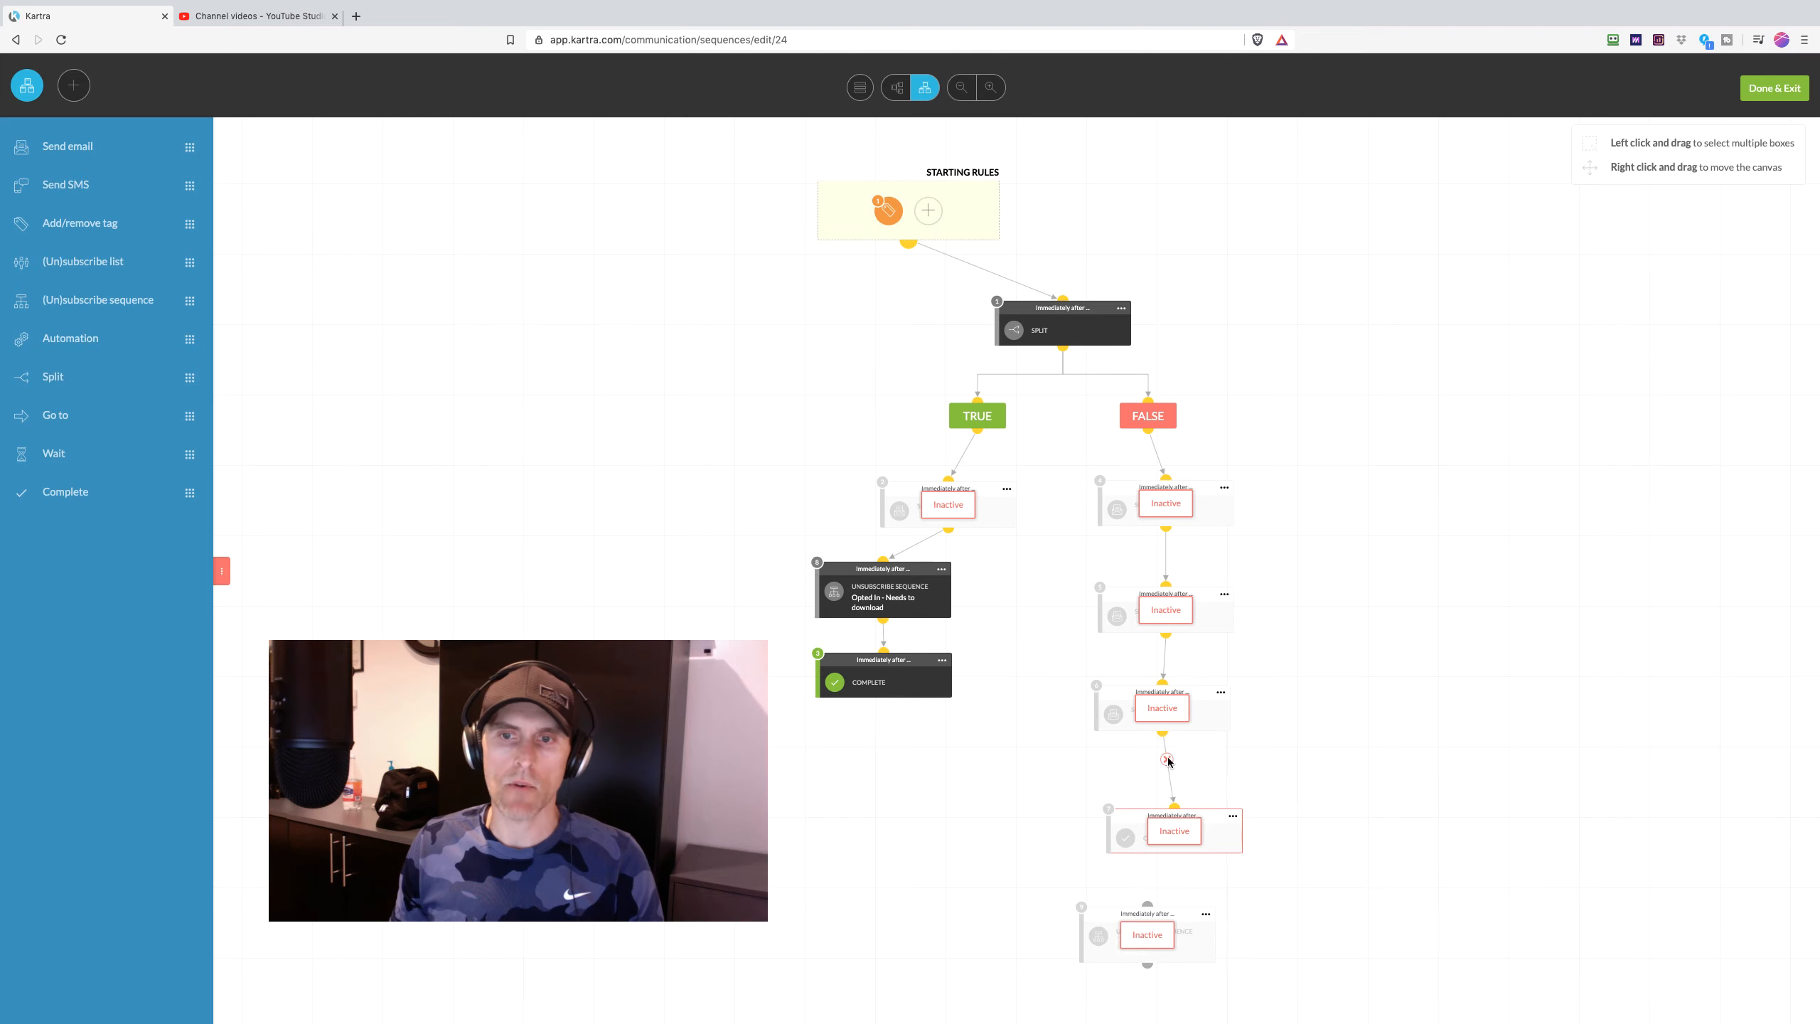
- Insert the cloned unsubscribe step between the third FALSE-branch email and the Complete step, connecting it to both
drag(1216, 814, 1421, 828)
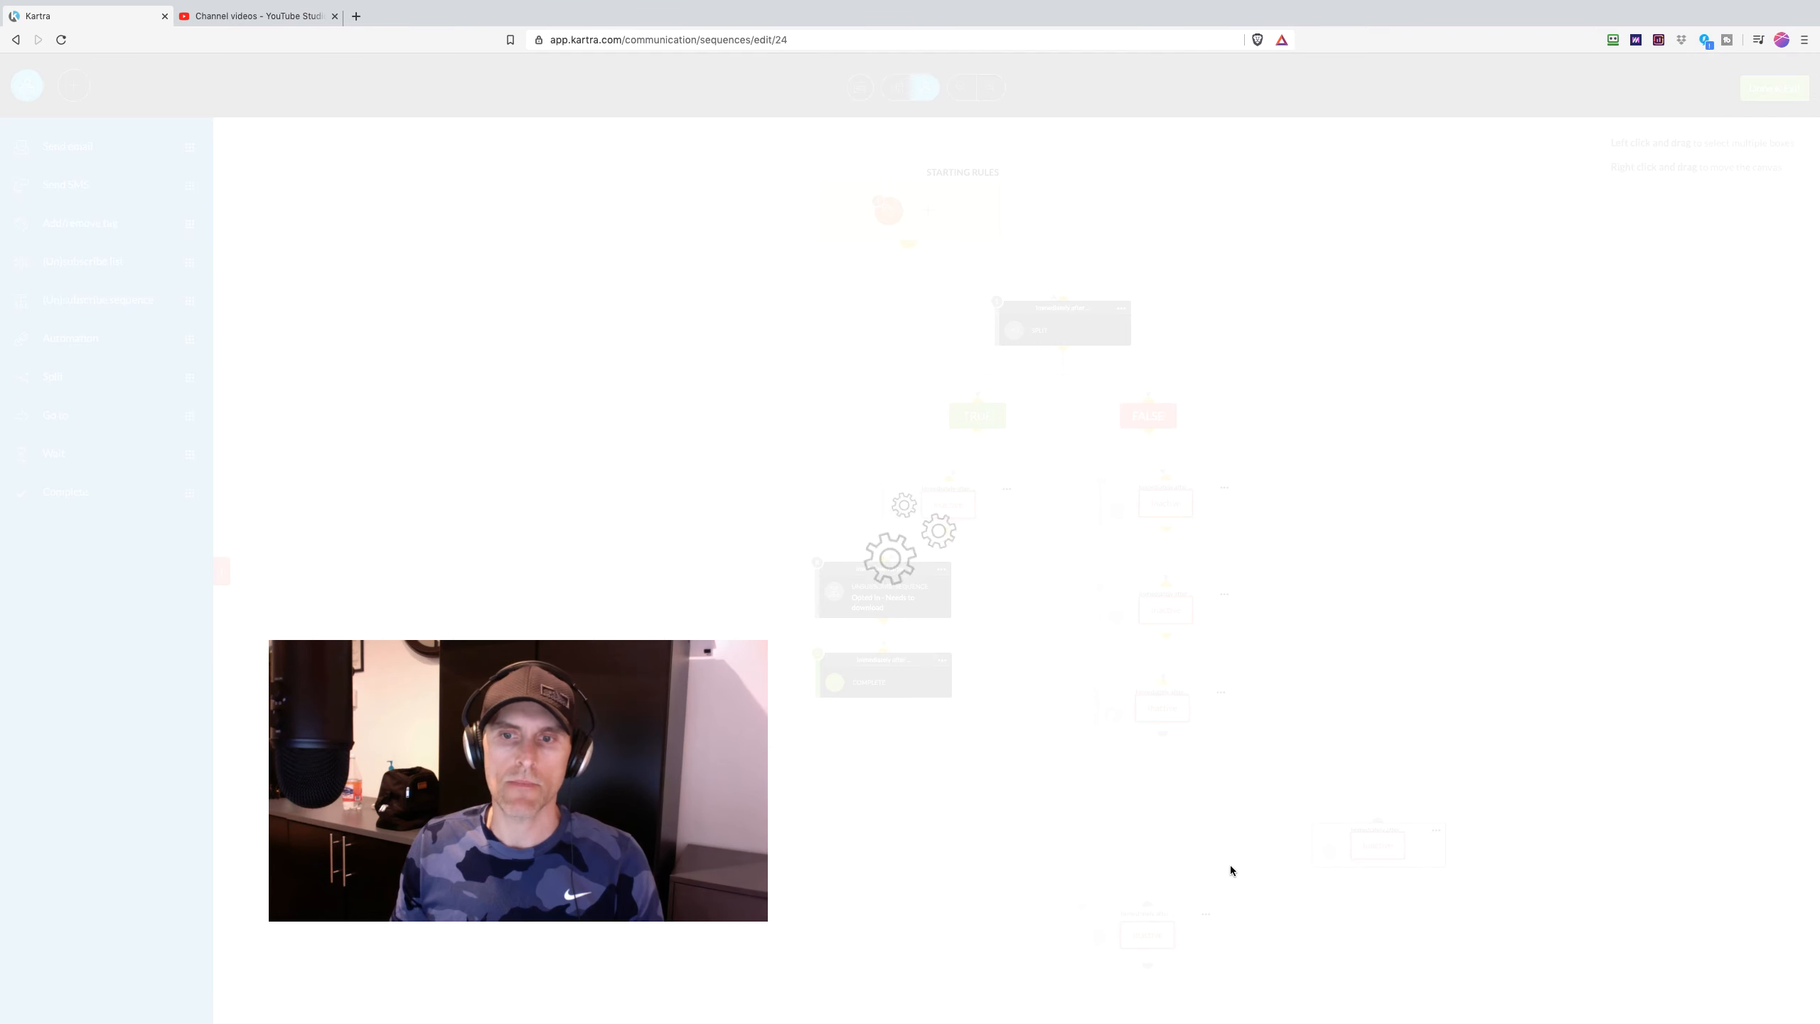
drag(1186, 905, 1204, 764)
drag(1421, 820, 1152, 852)
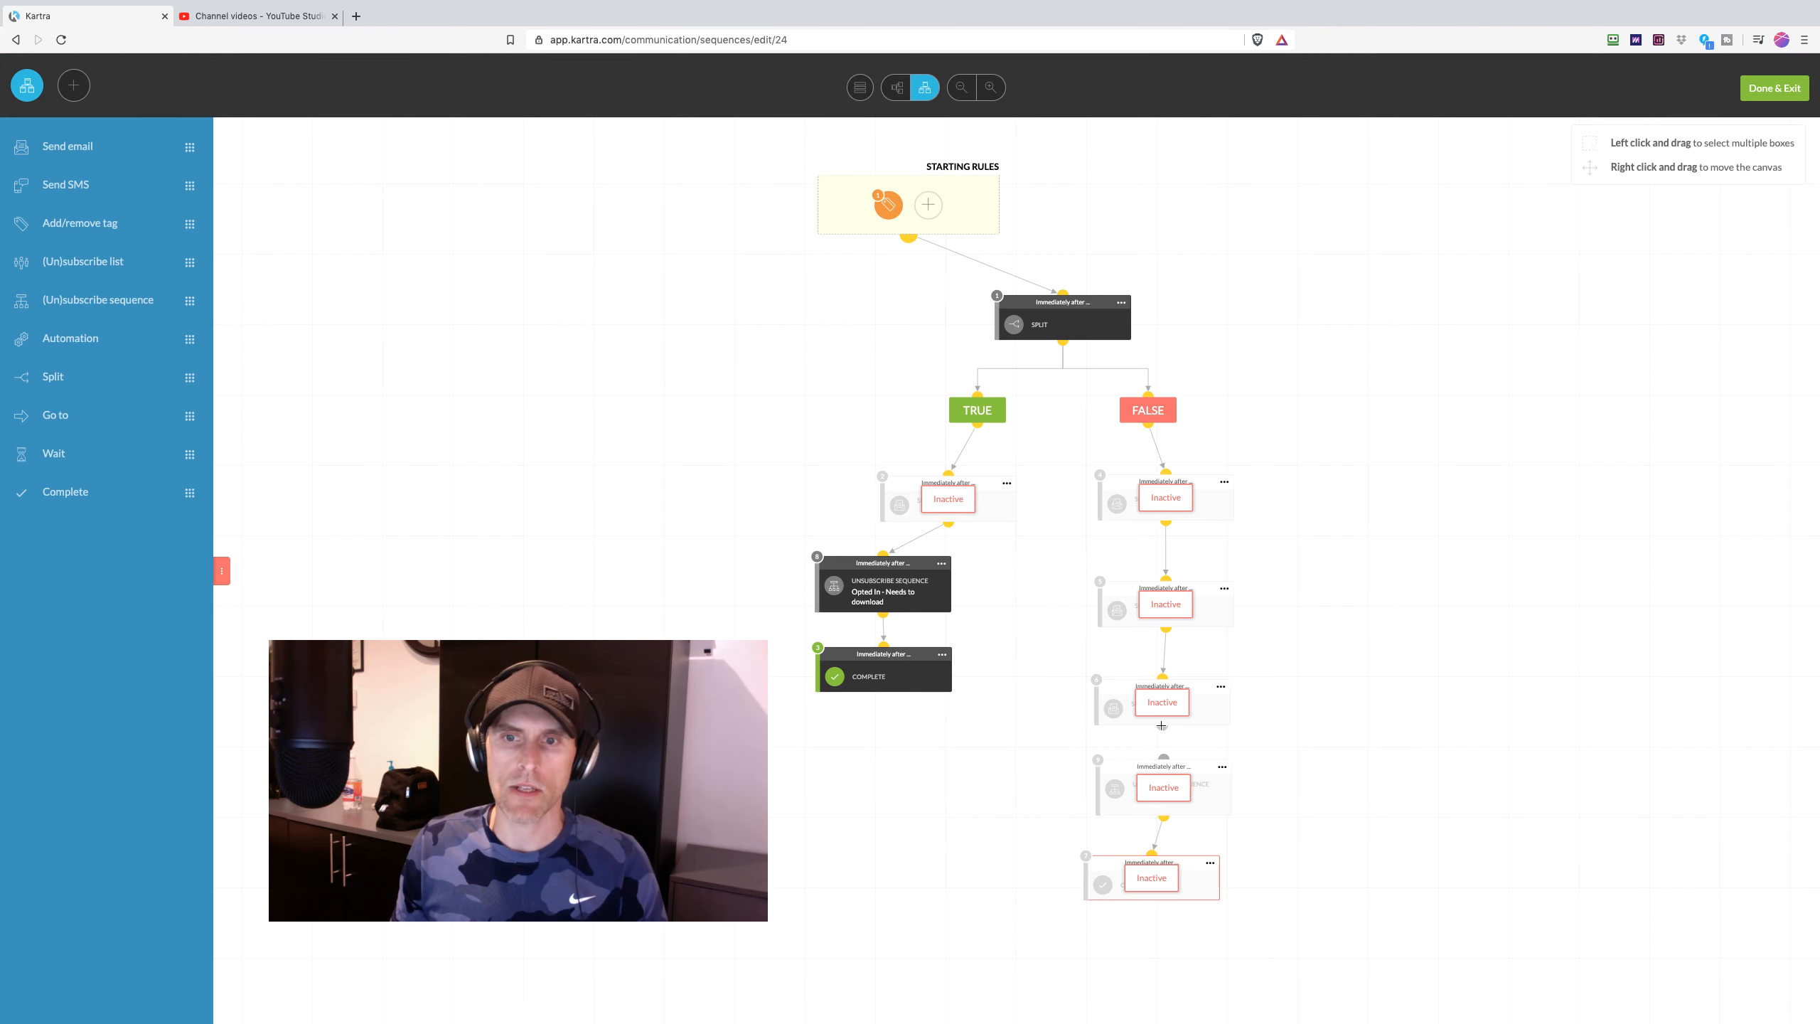
drag(1162, 727, 1164, 755)
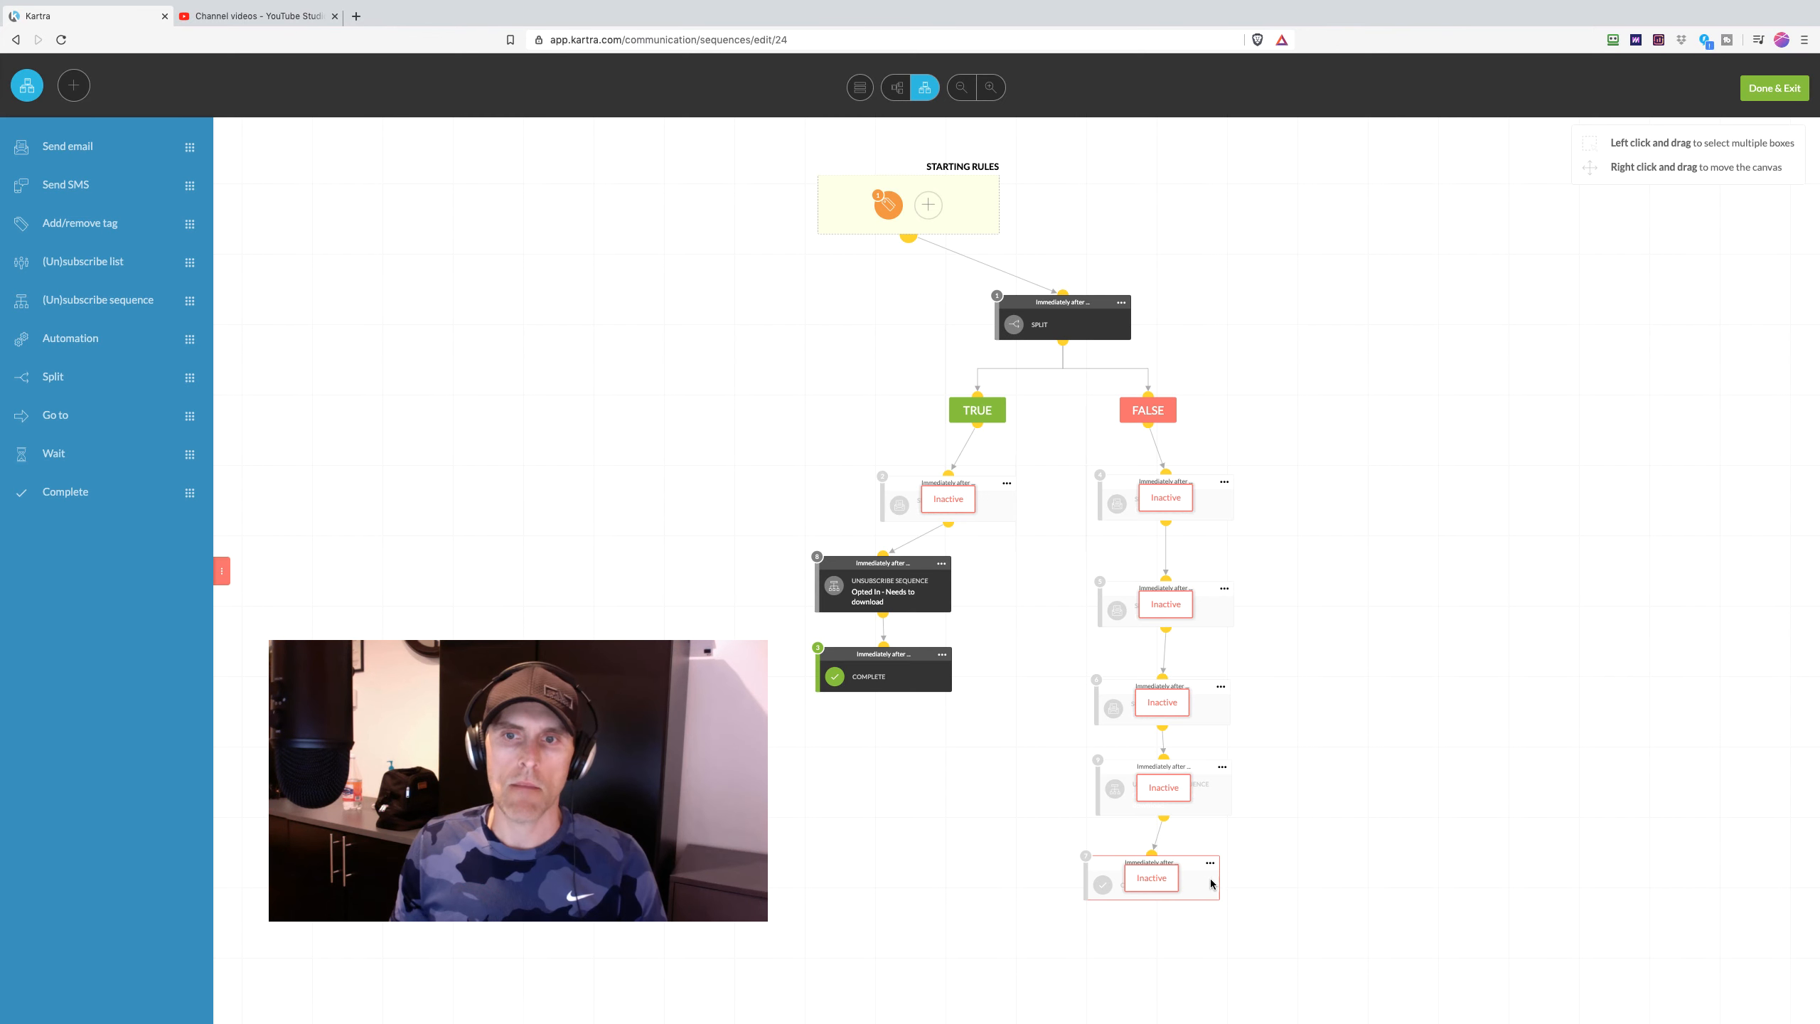
- Activate the Complete step and the unsubscribe step on the FALSE branch
click(1209, 863)
click(1282, 851)
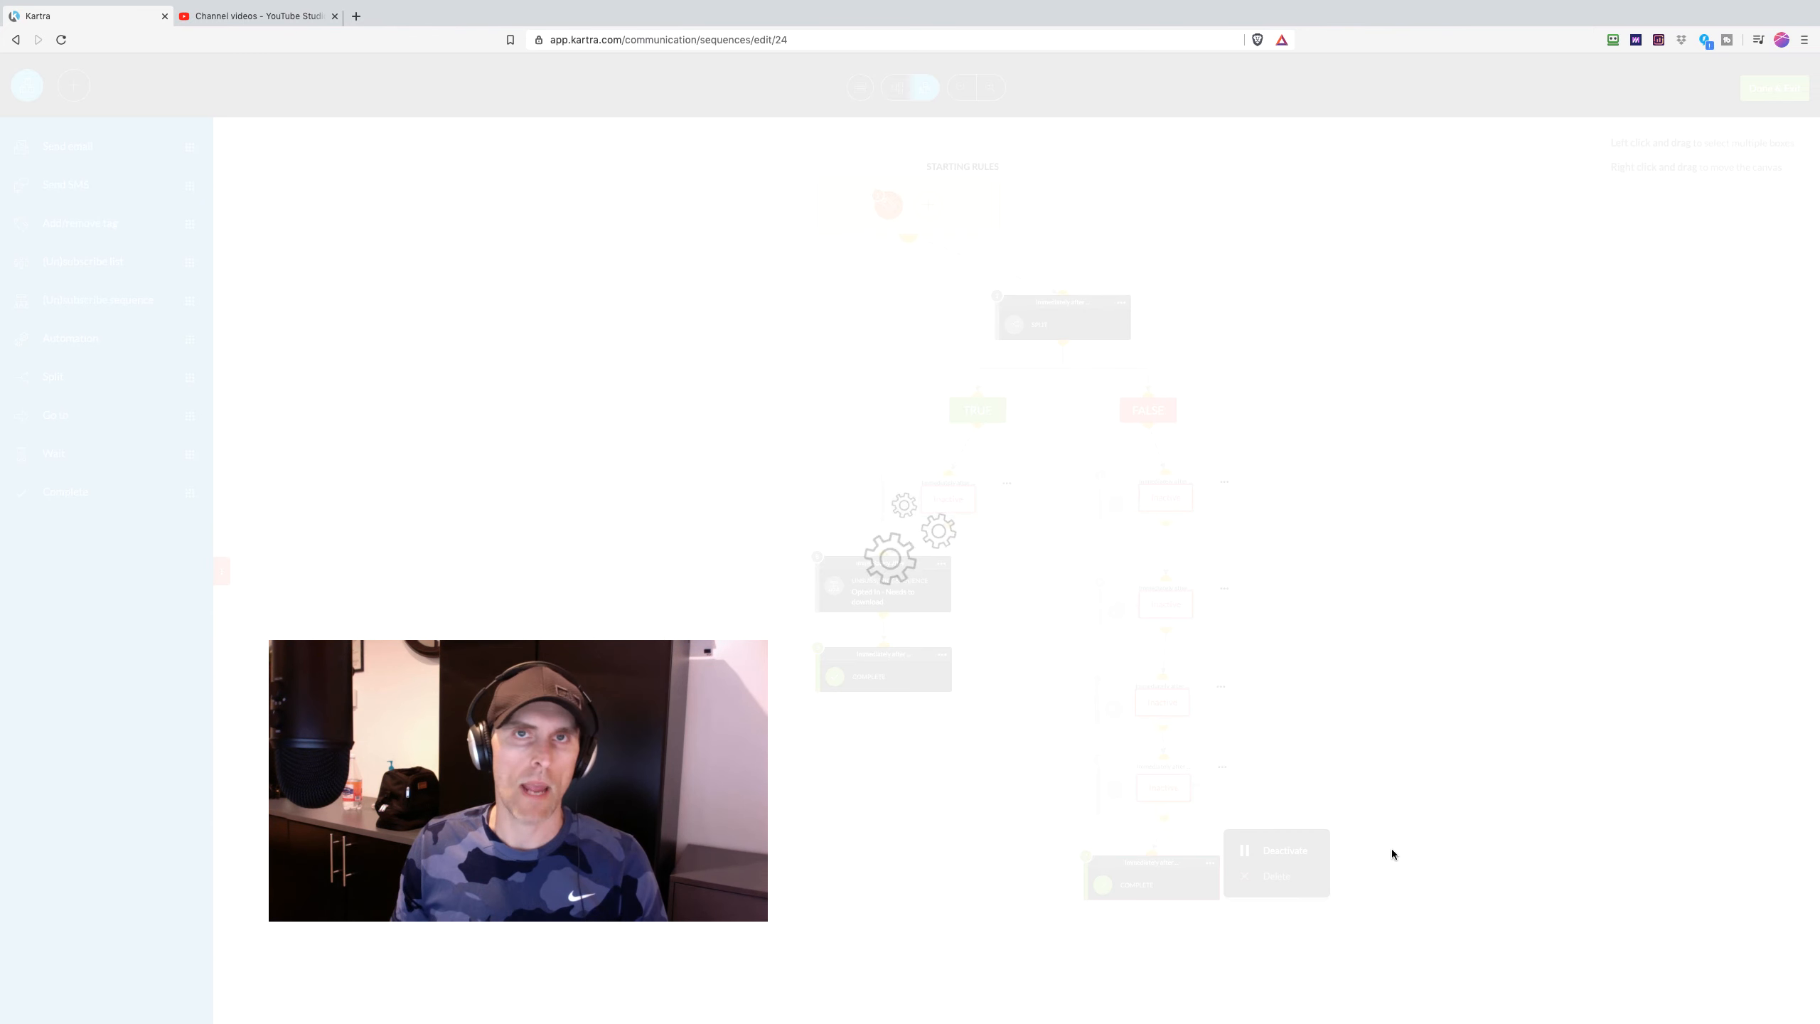
click(1221, 767)
click(1290, 729)
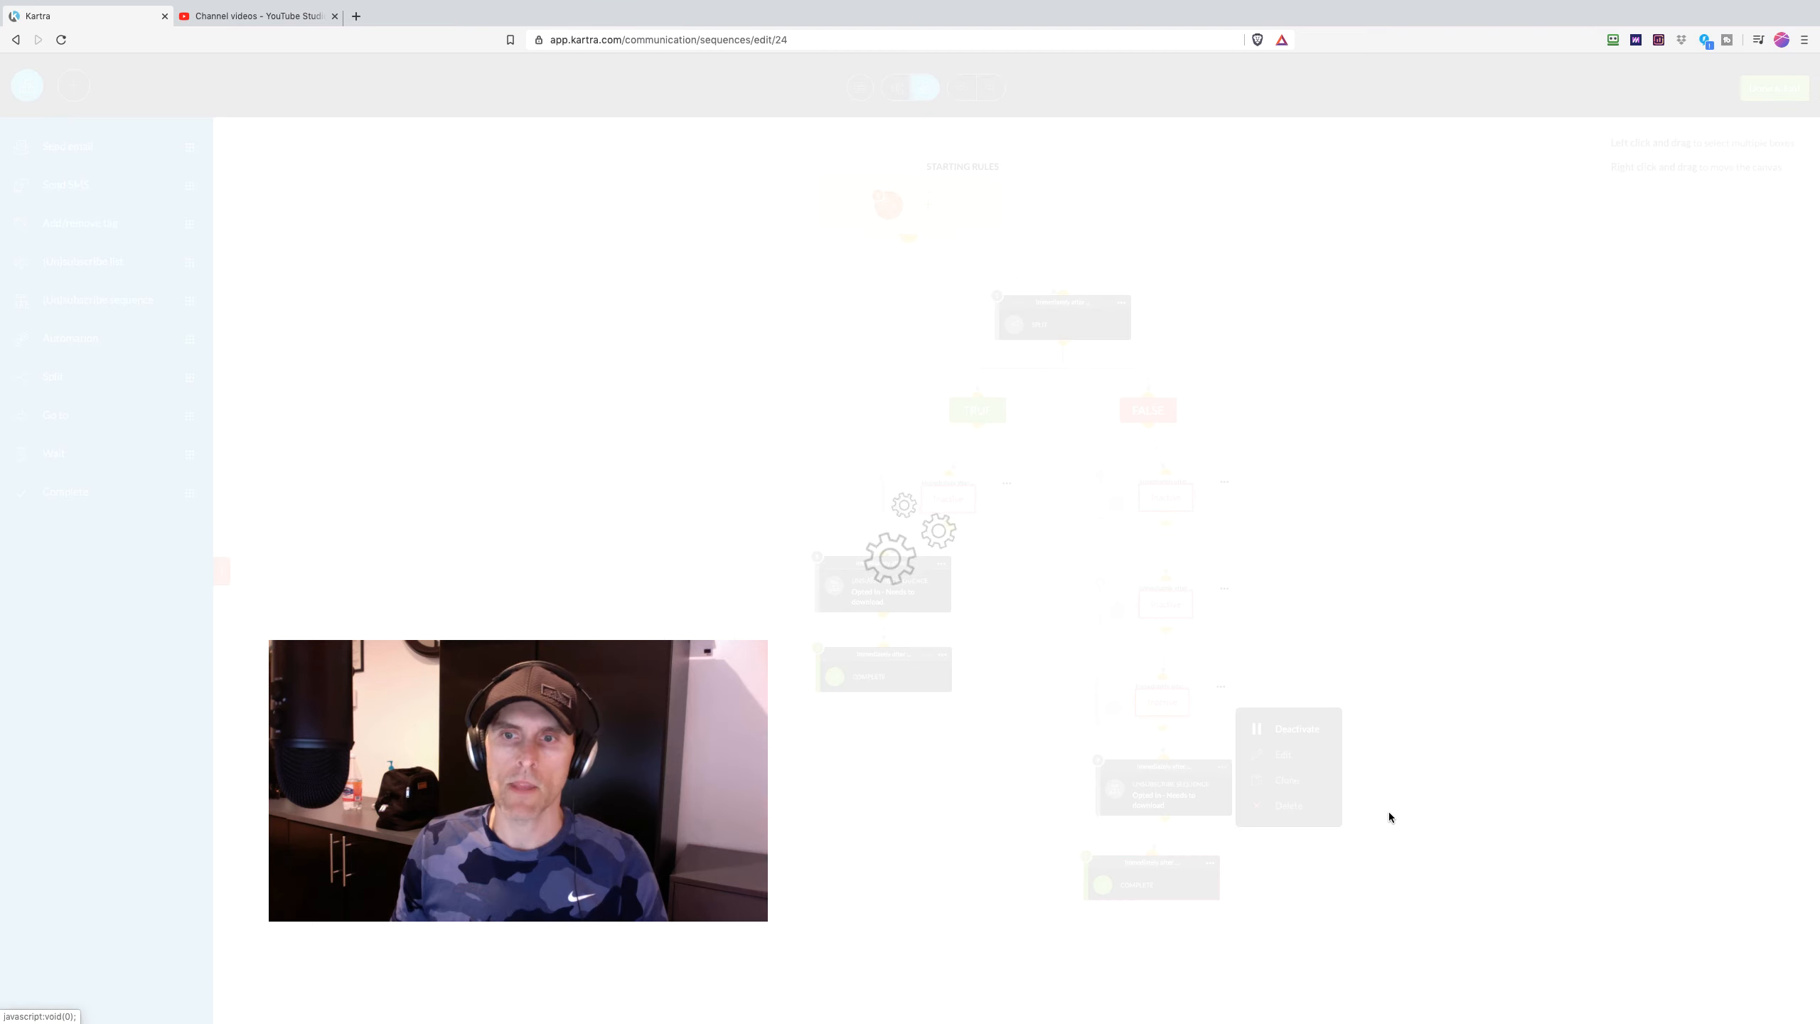
click(747, 370)
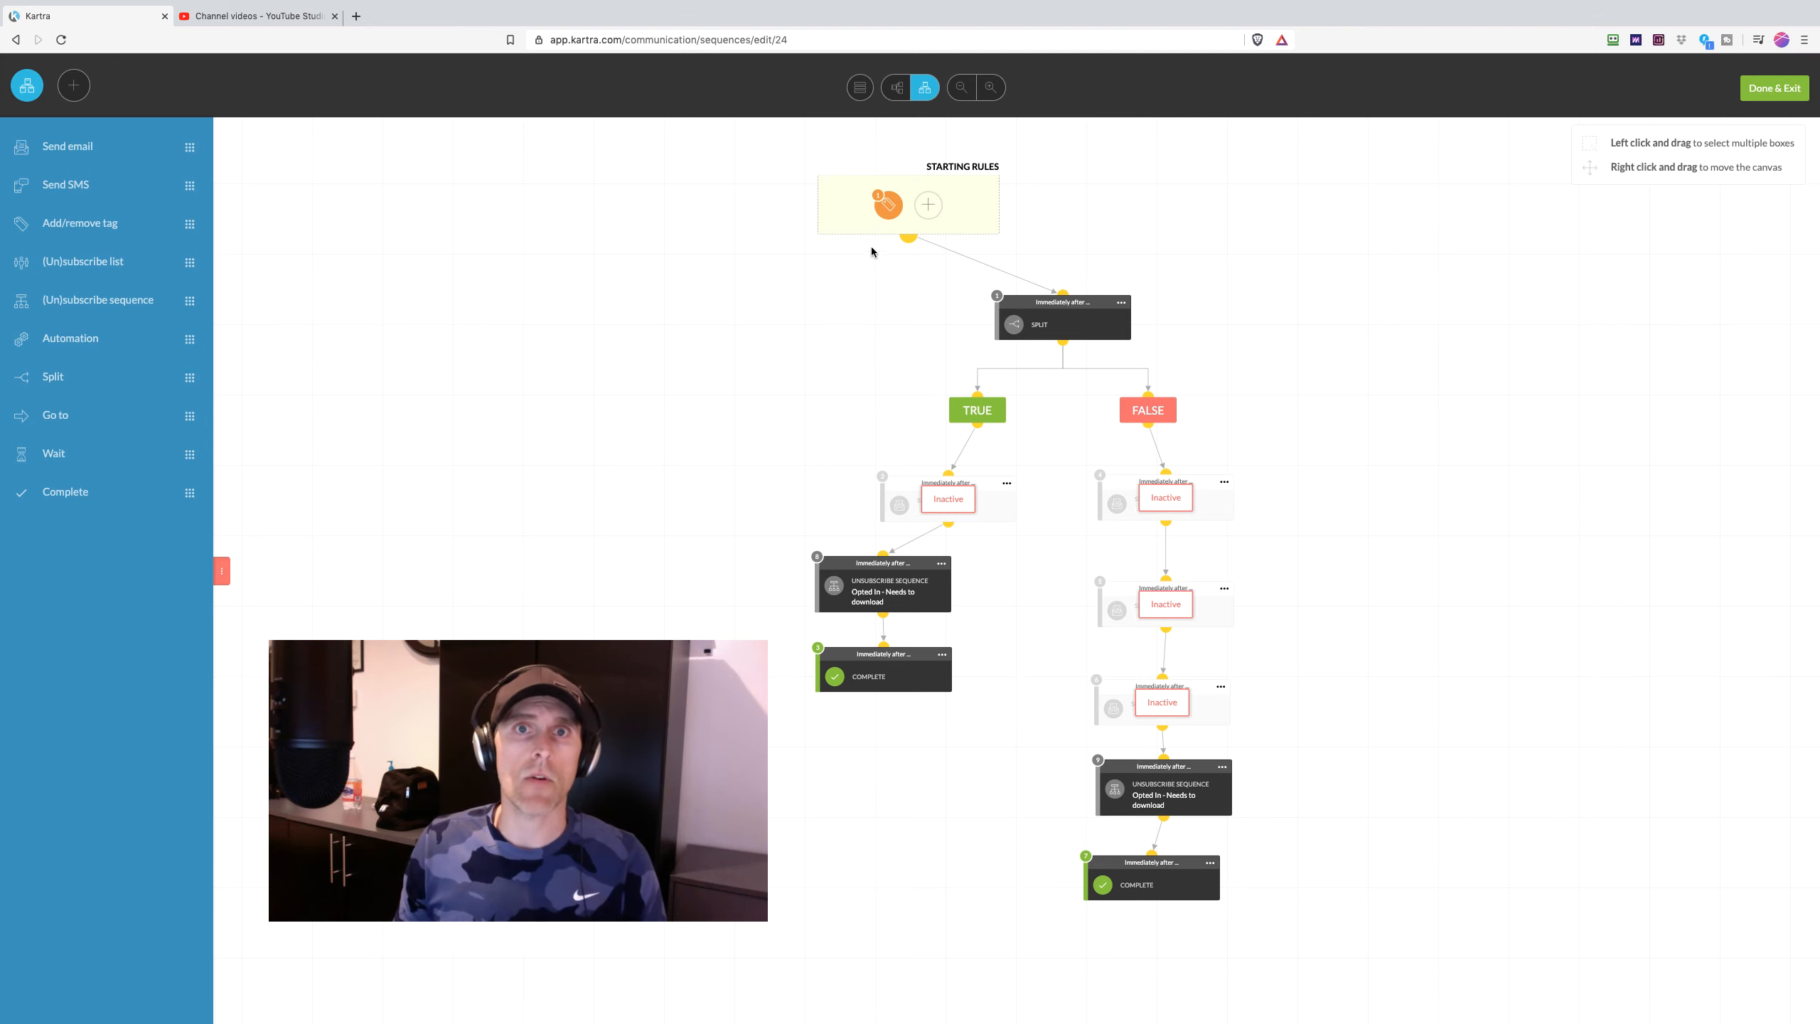
- Auto-arrange the steps of the sequence into an aligned layout and finish editing to return to the sequences list
mouse_move(892, 228)
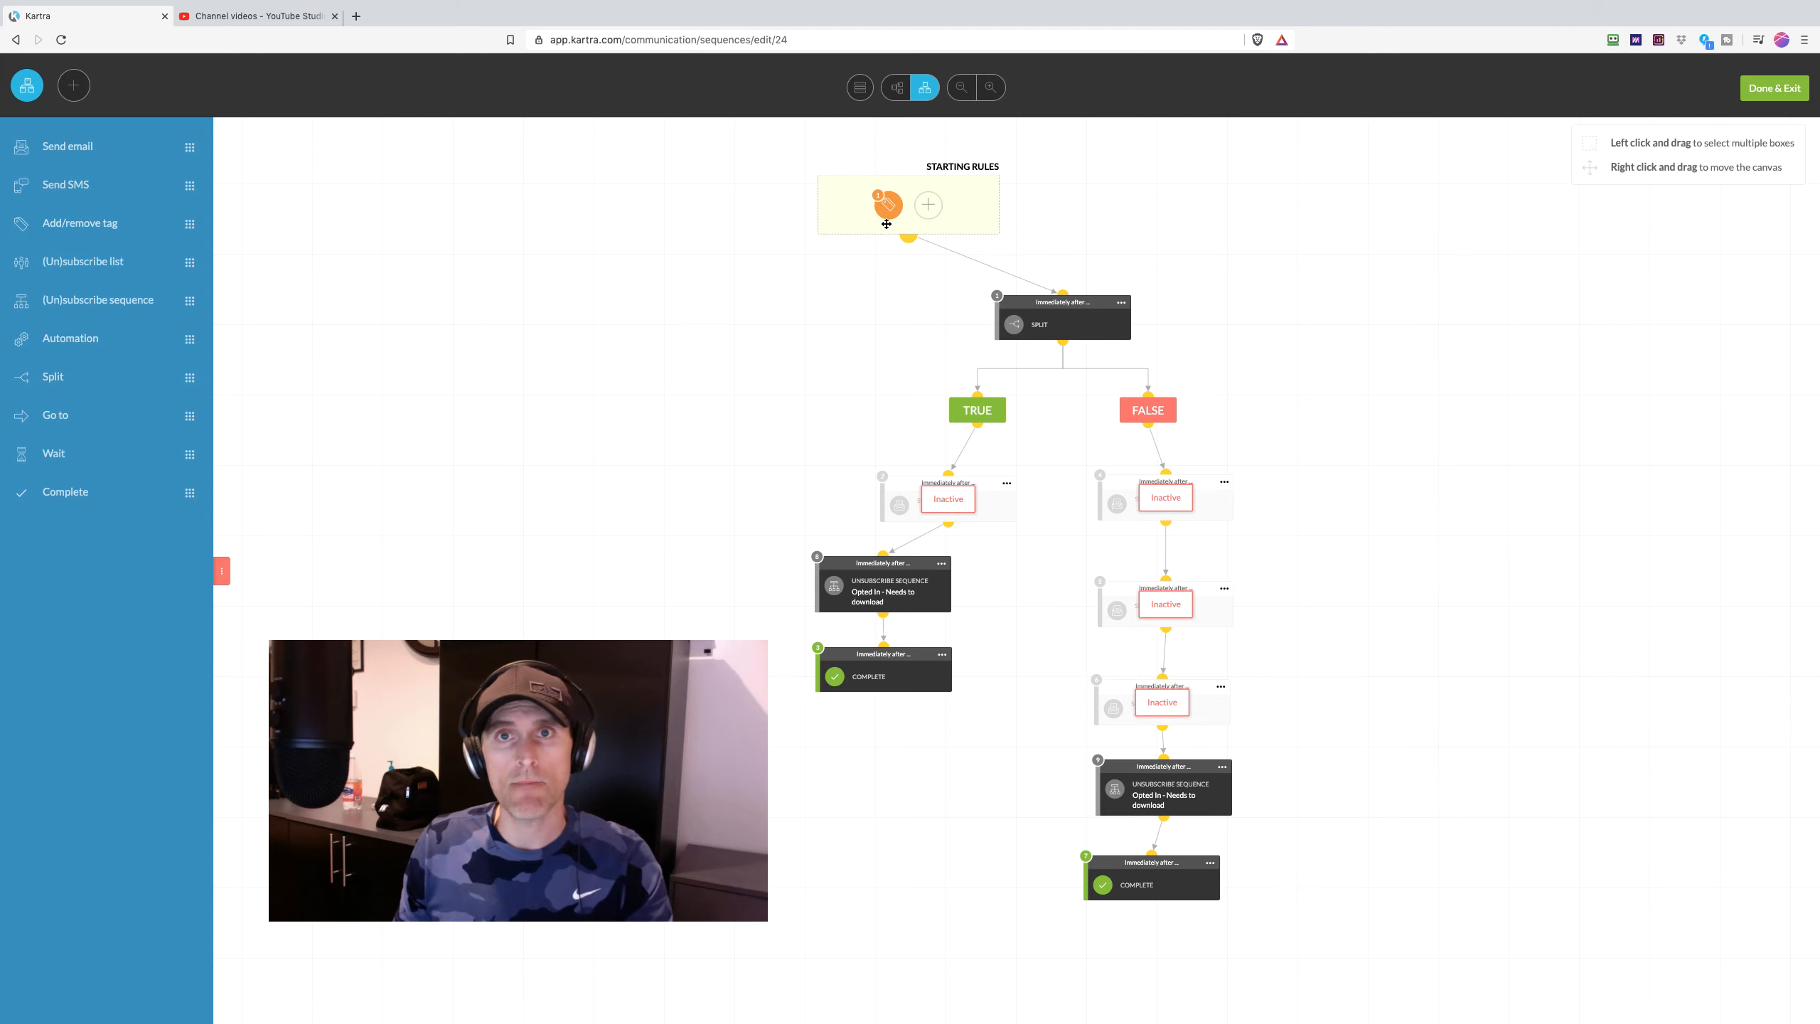
mouse_move(1062, 325)
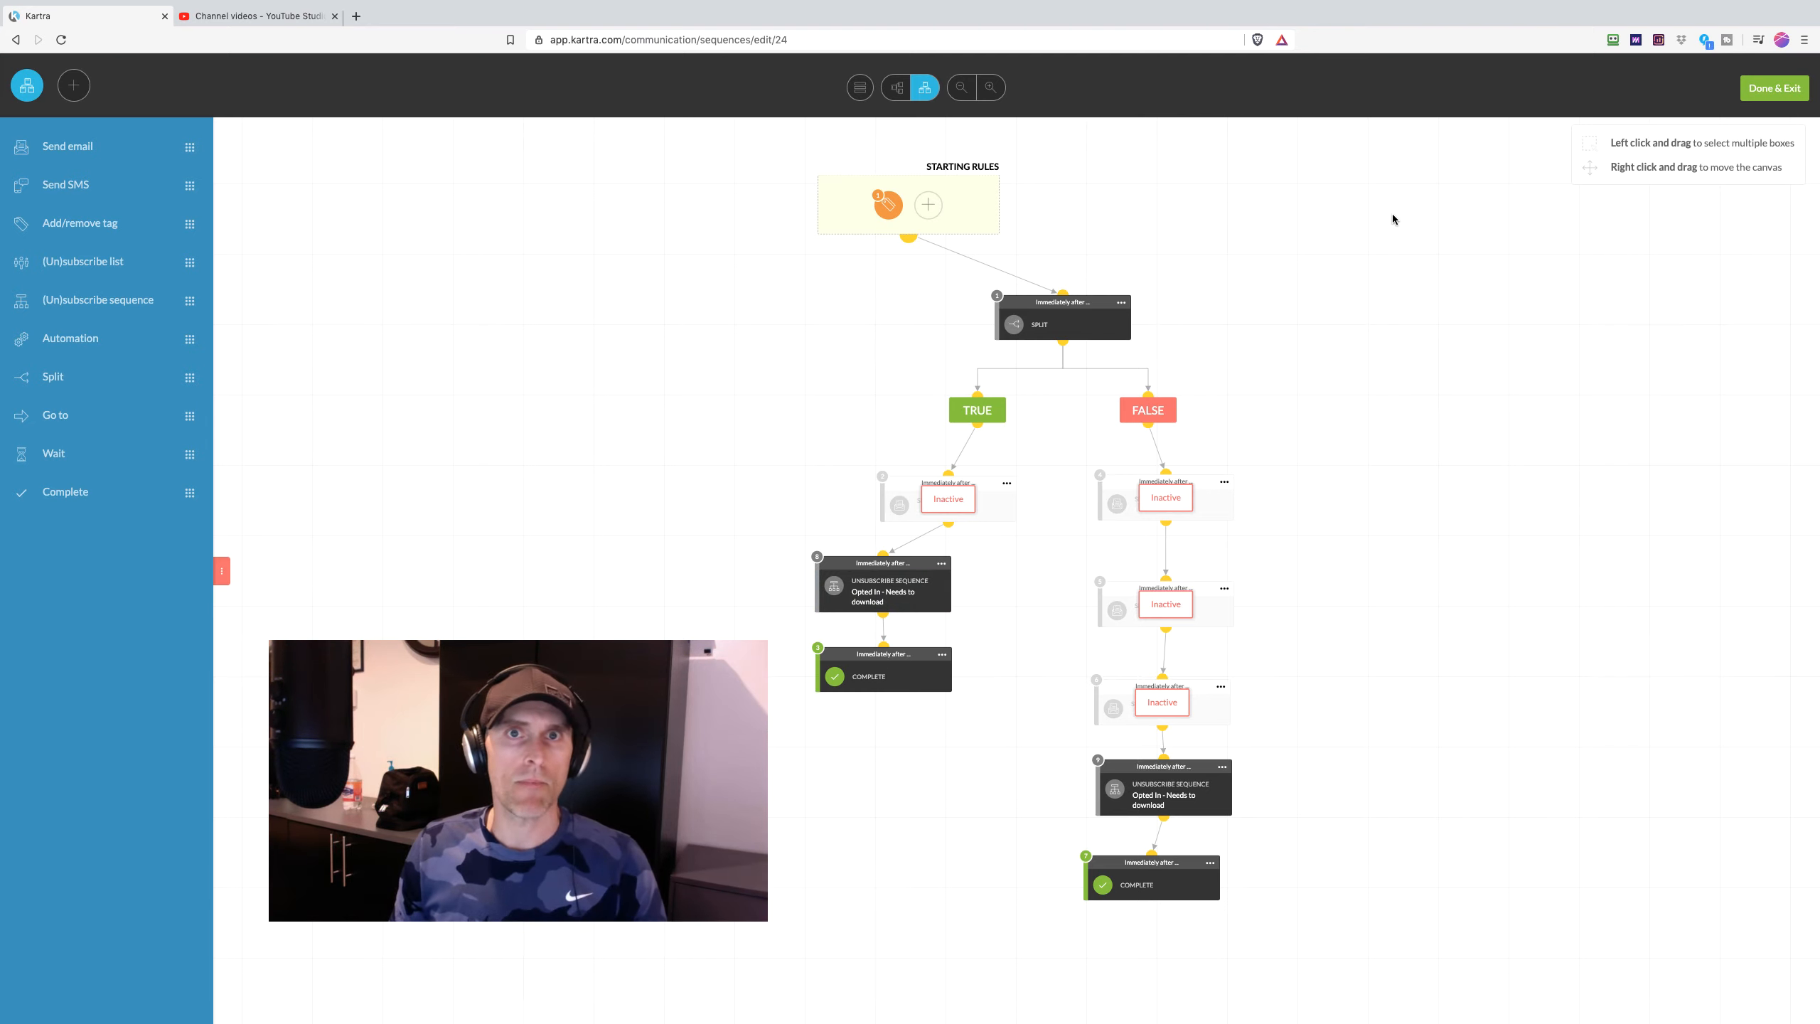
click(859, 88)
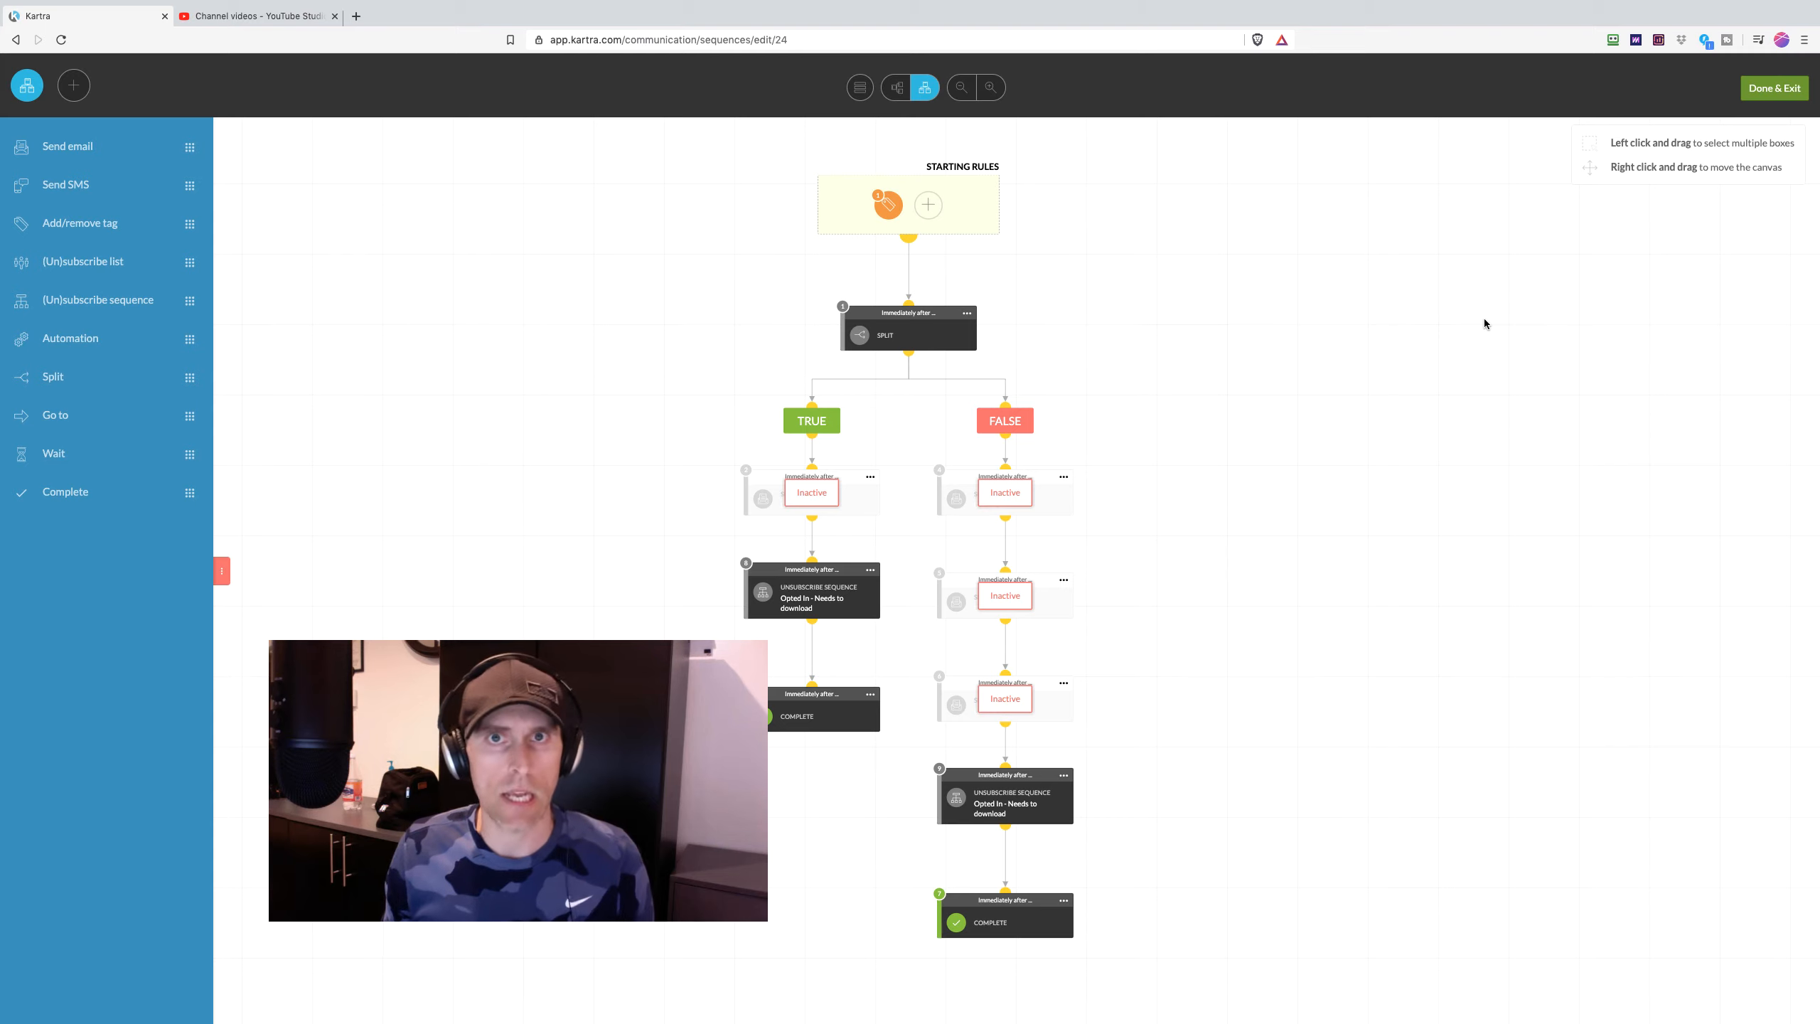
click(1763, 93)
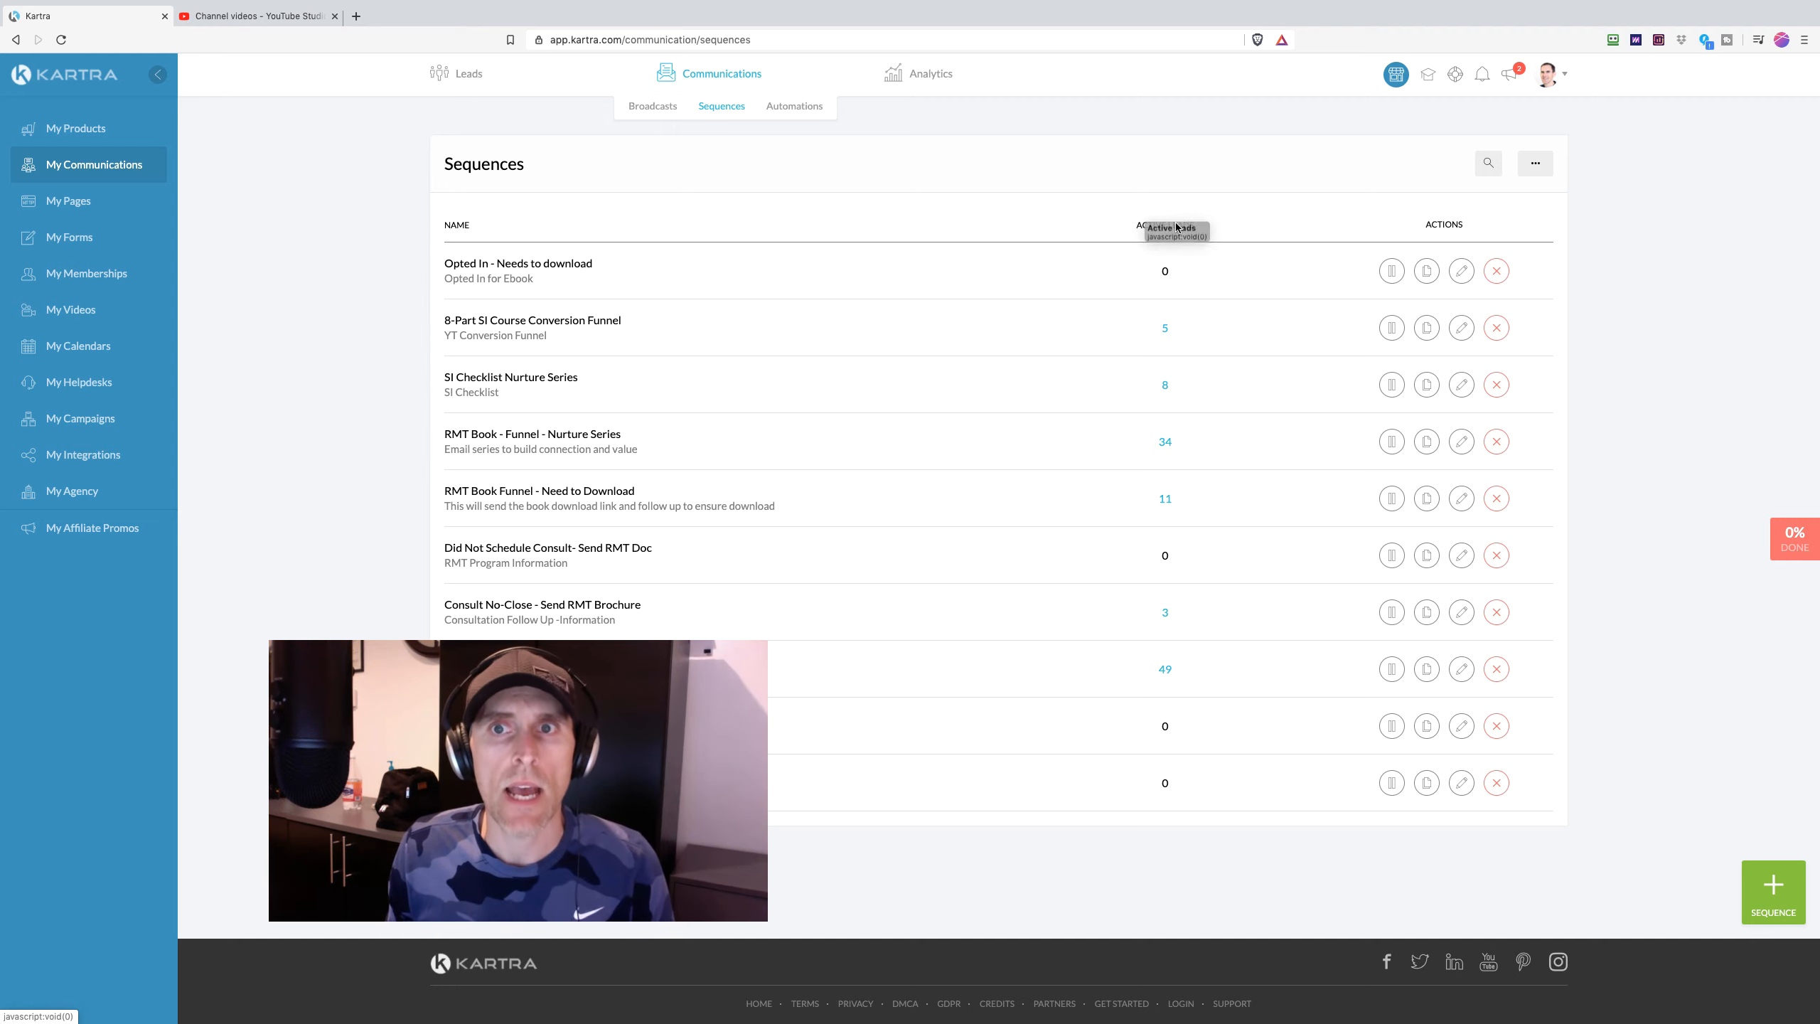
- Deactivate the "Opted In - Needs to download" sequence in the sequences list
double_click(1165, 271)
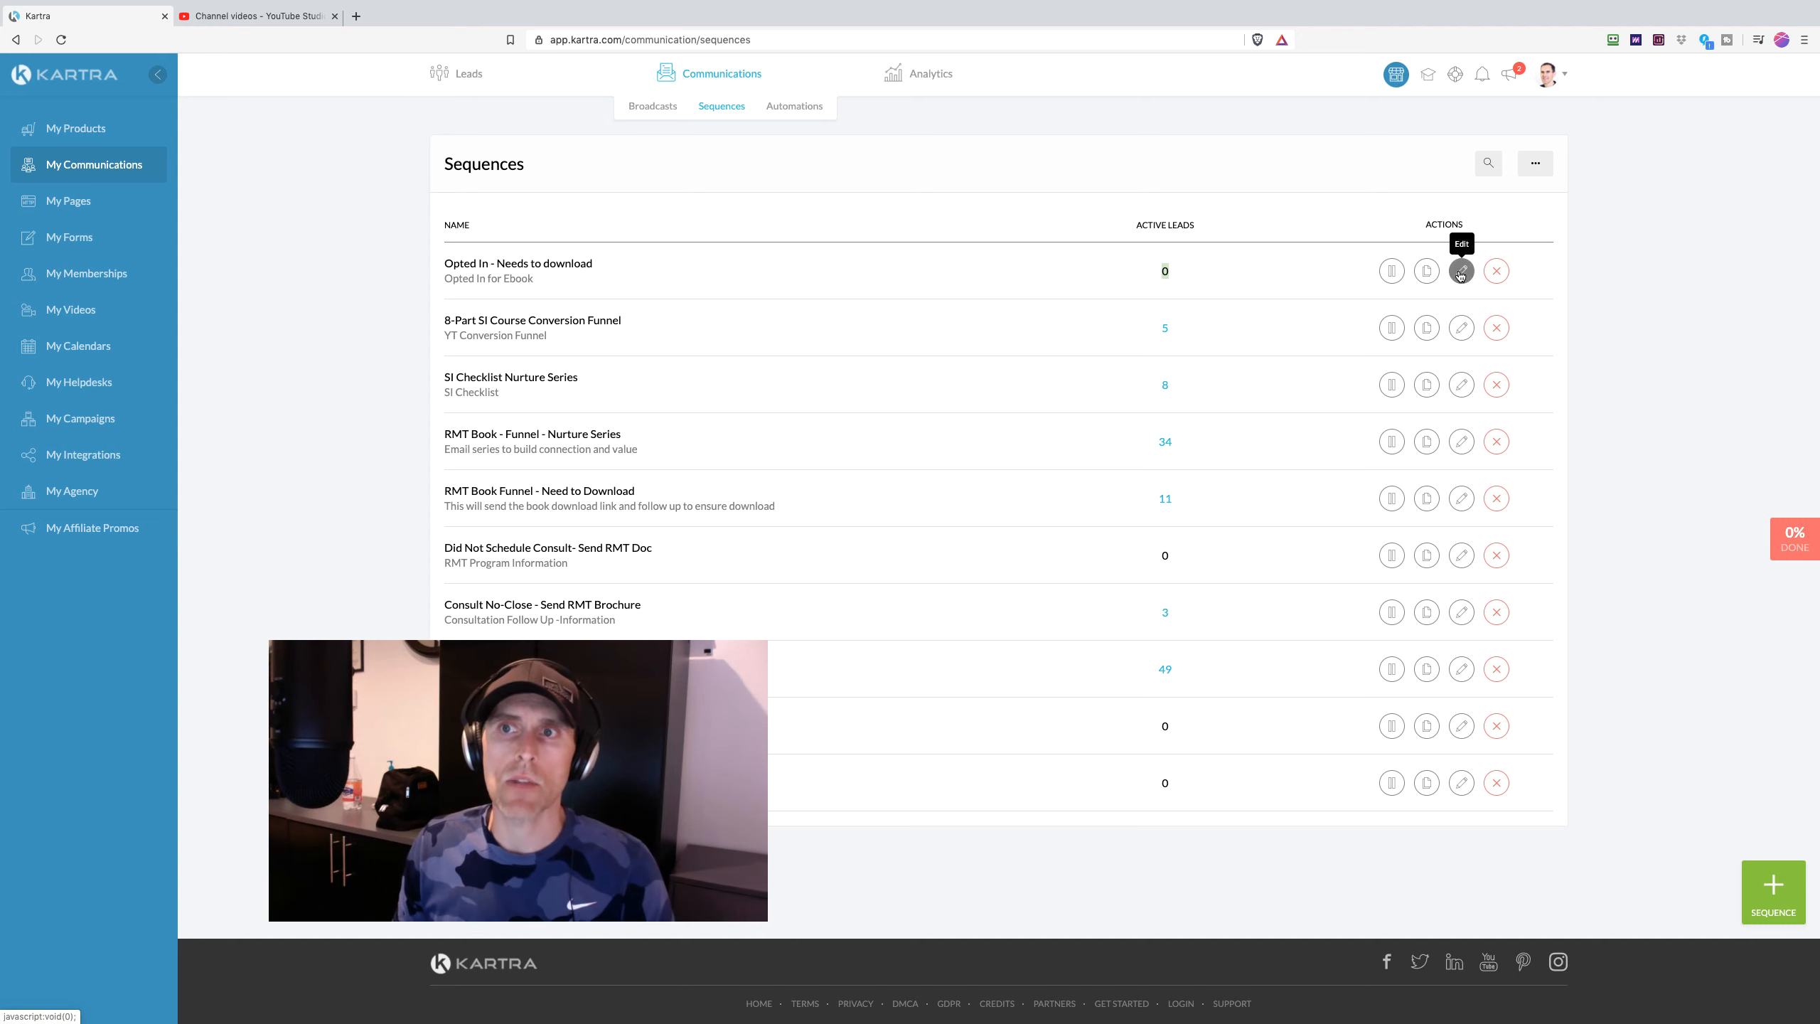
click(1391, 270)
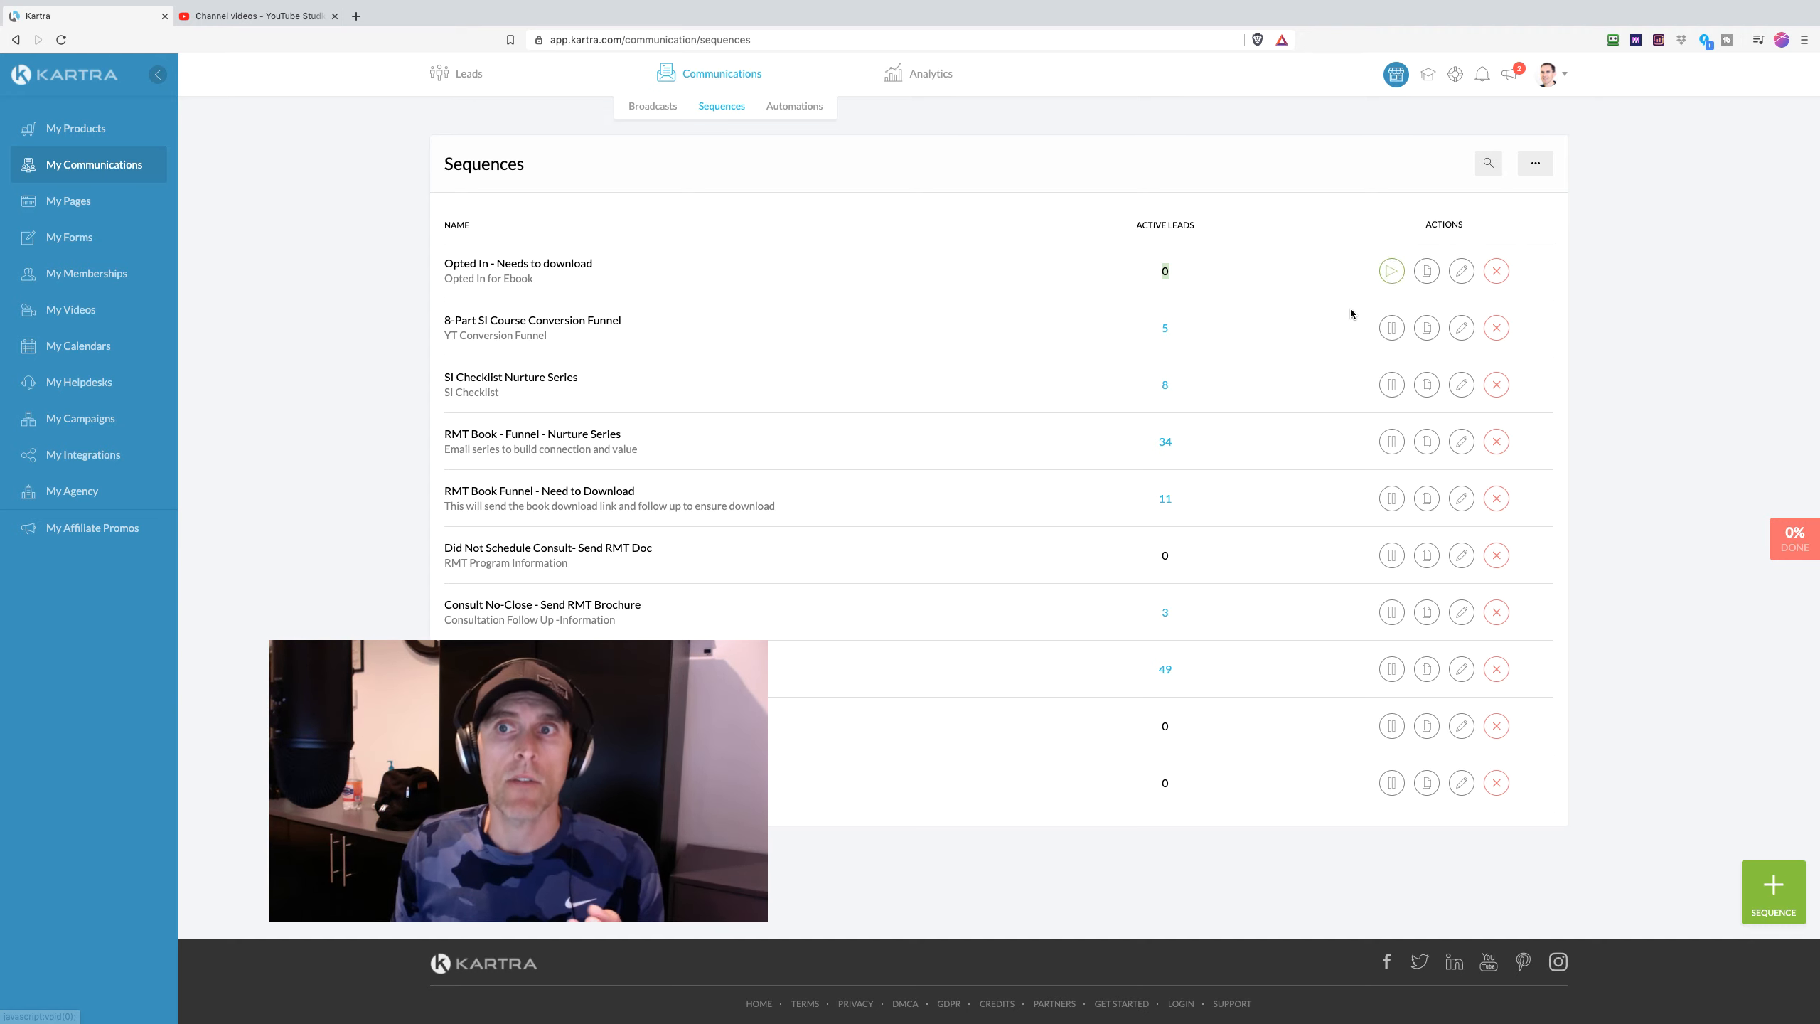